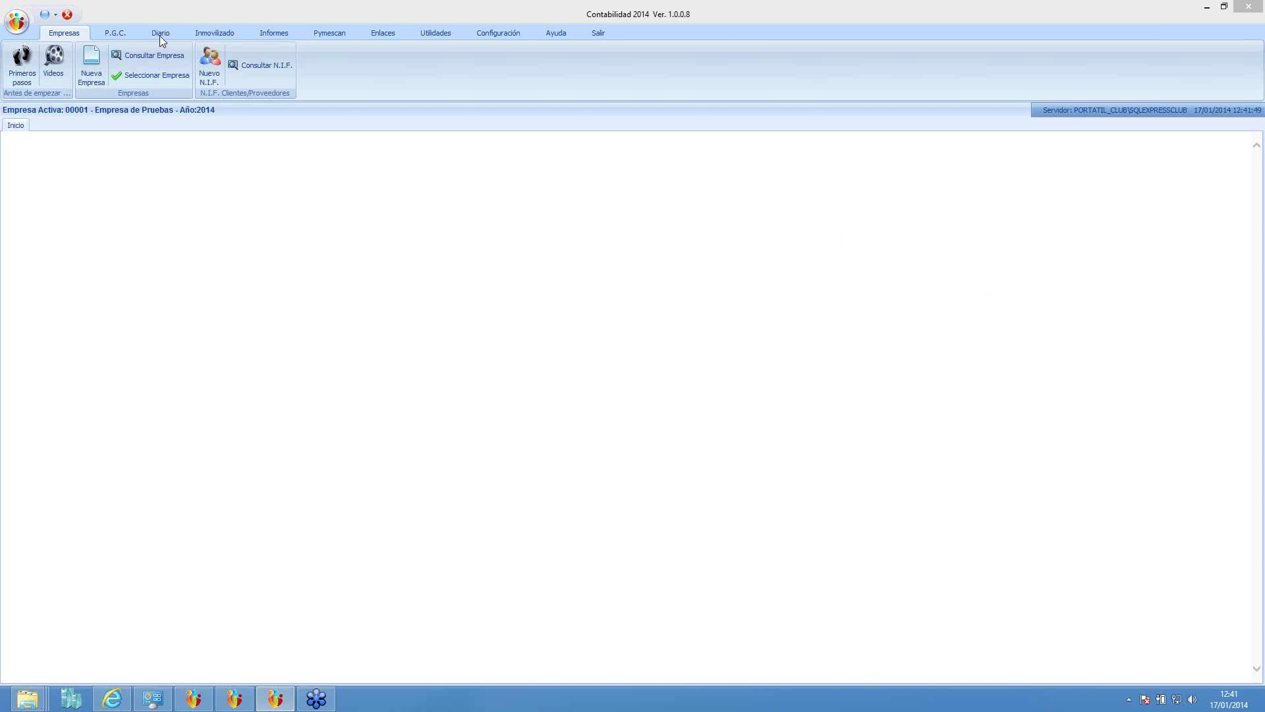
Open the company list and view the identification data of Empresa de Pruebas, closing the record without changes.
click(147, 76)
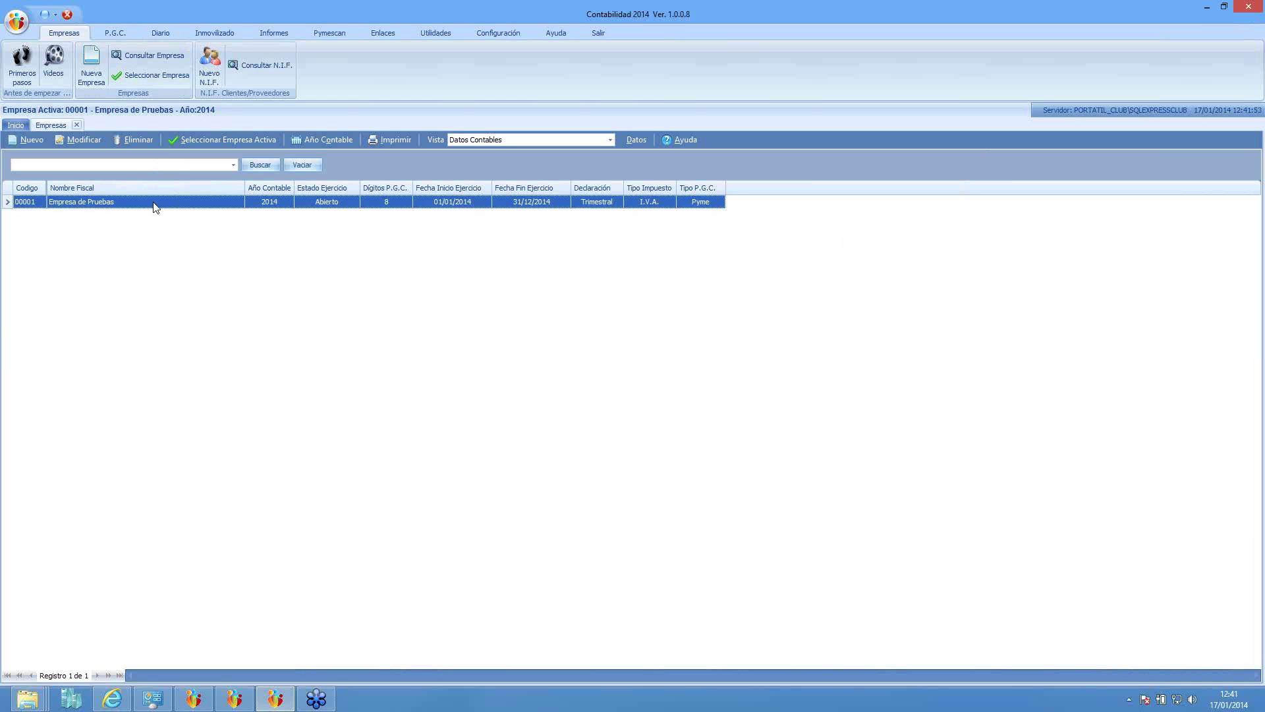
right_click(157, 205)
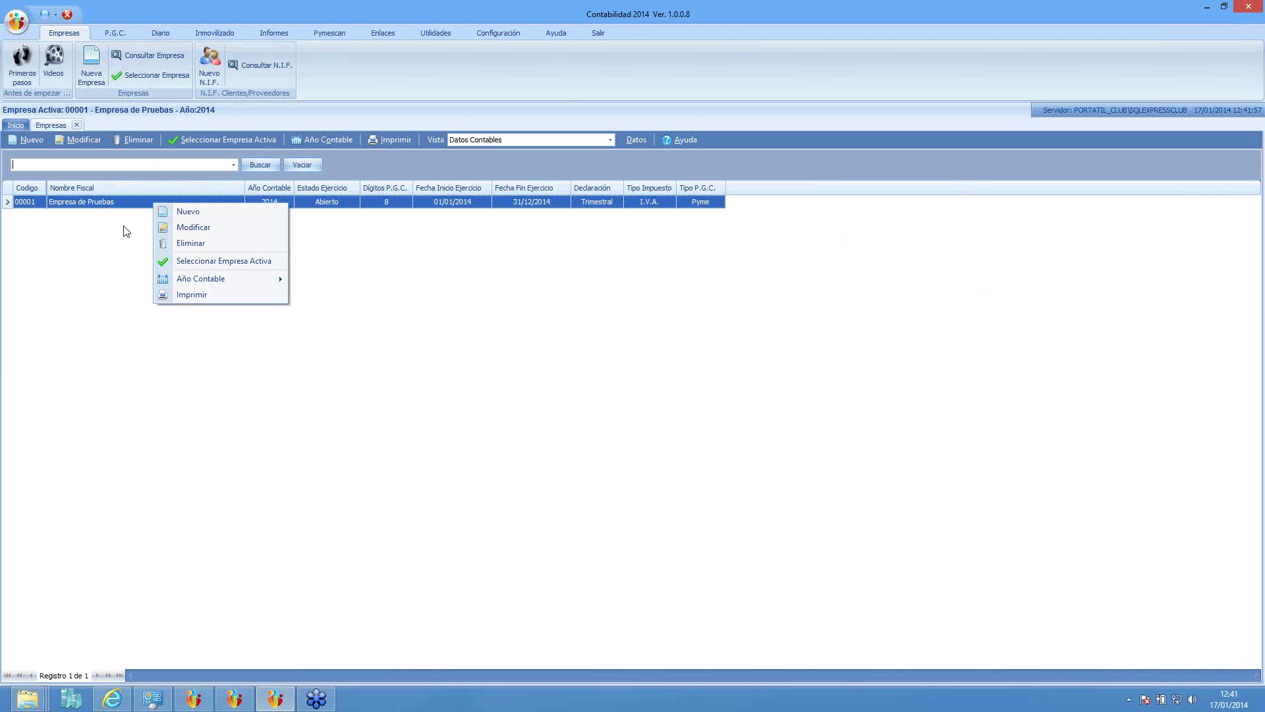
click(124, 212)
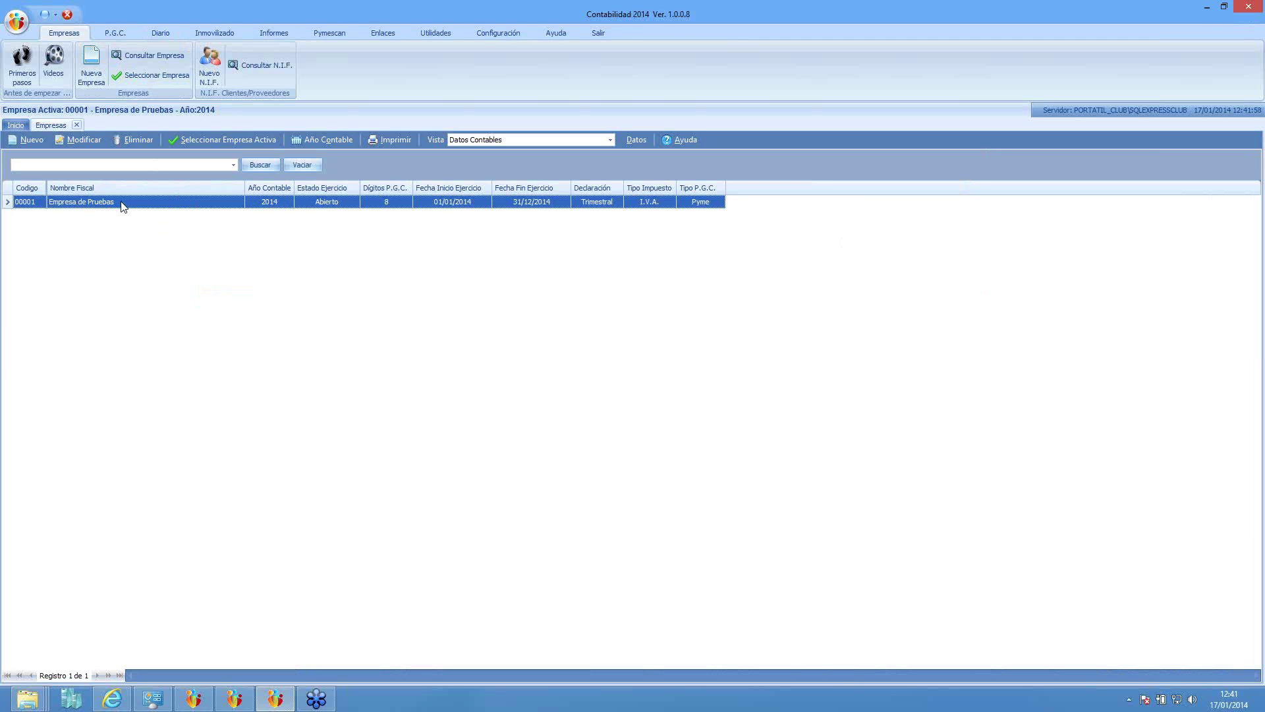
double_click(121, 203)
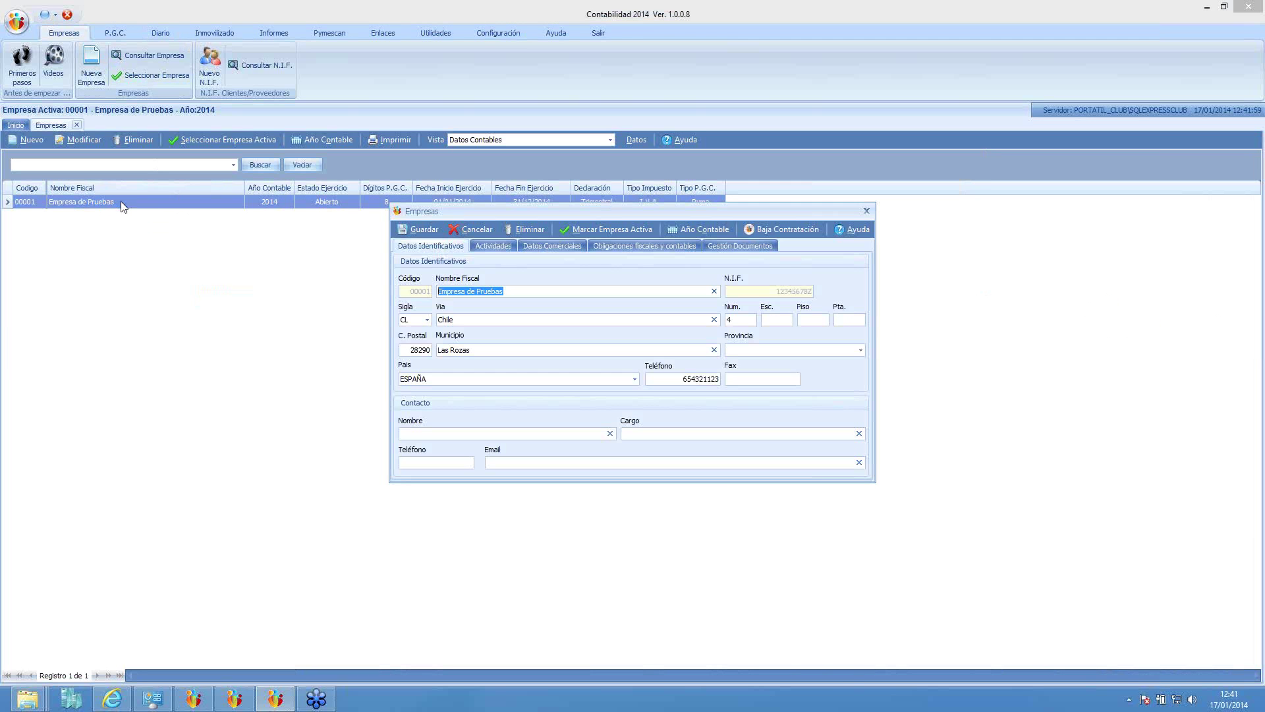
click(868, 211)
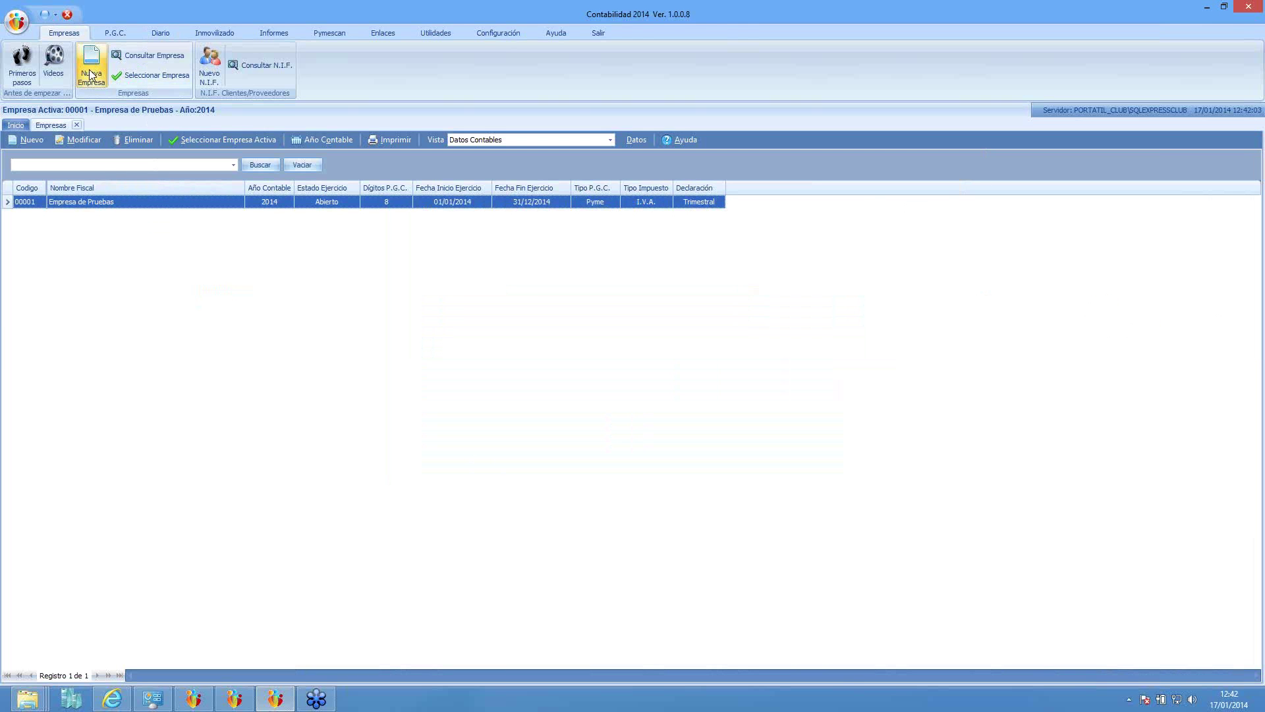
Open a blank new-company form, review its activities and commercial data sections, and close it without saving.
click(27, 141)
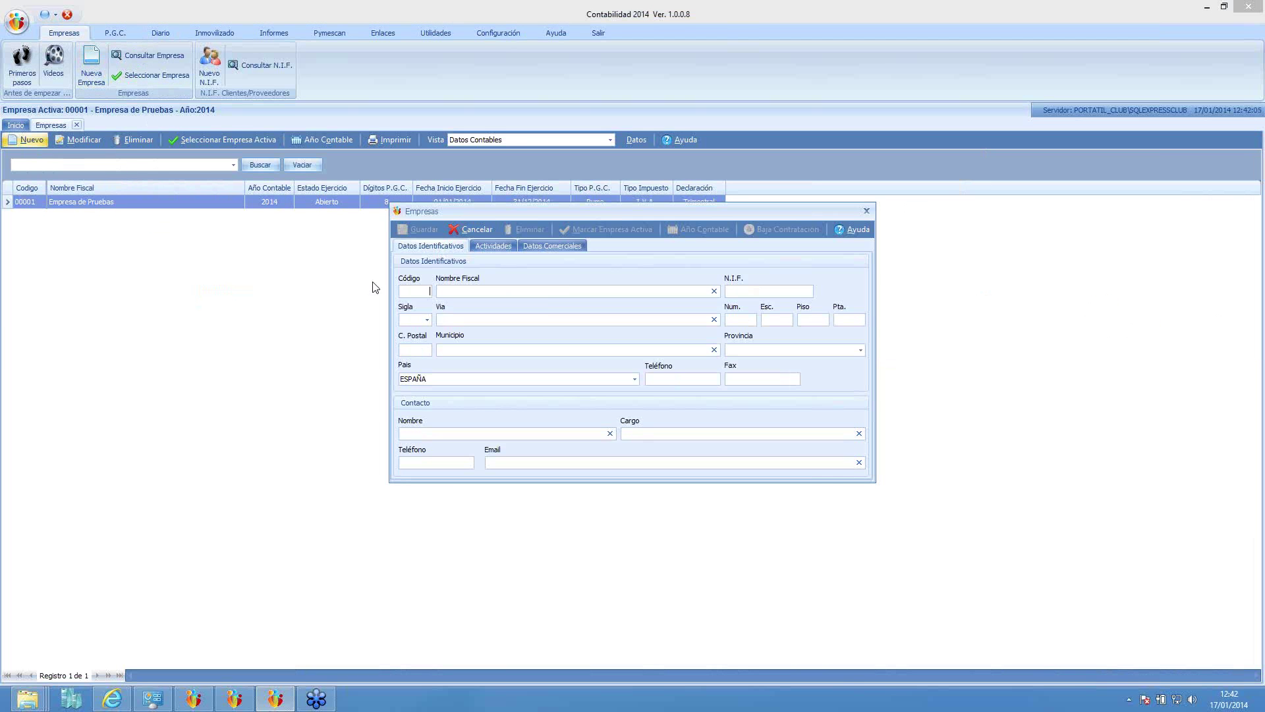
click(497, 244)
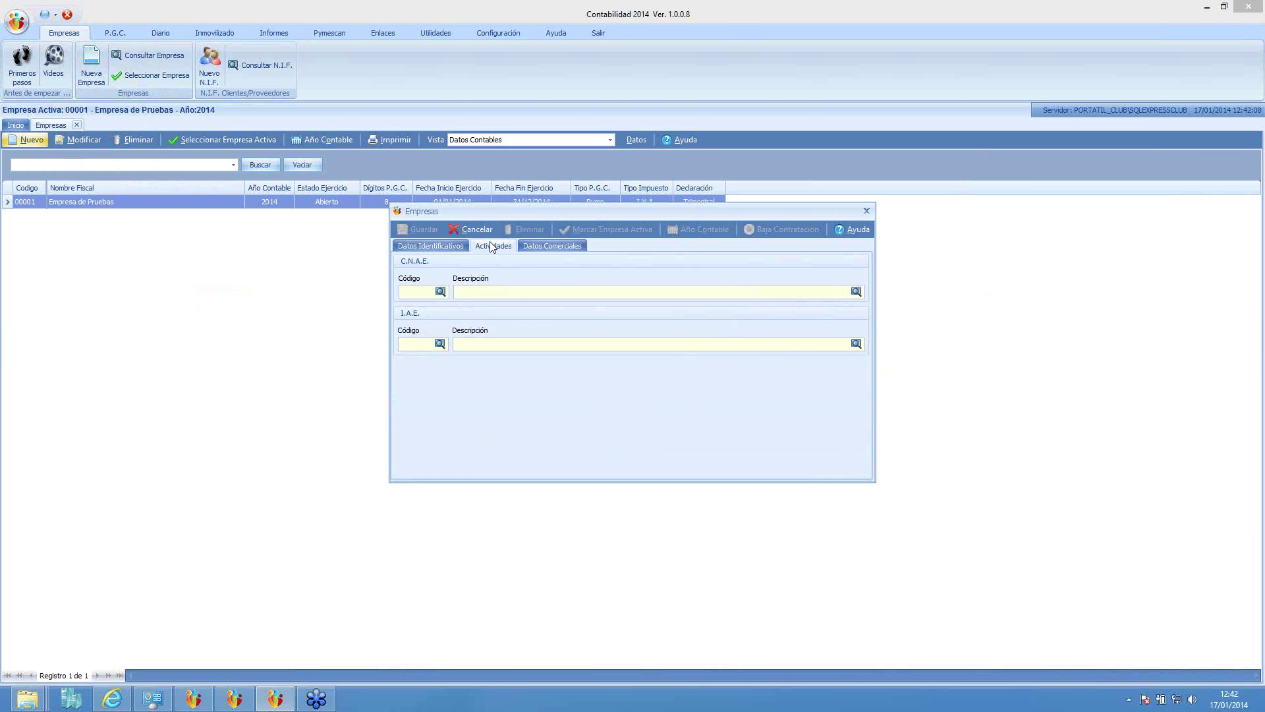
click(547, 246)
click(437, 245)
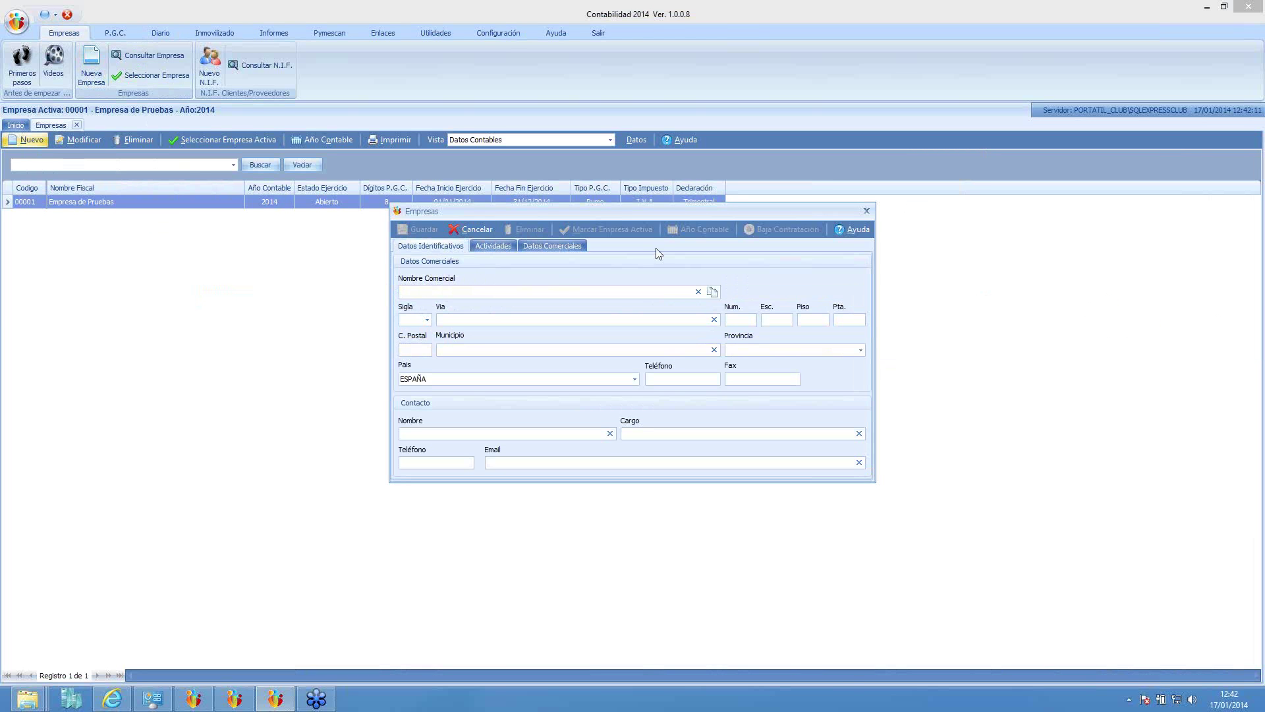
click(867, 211)
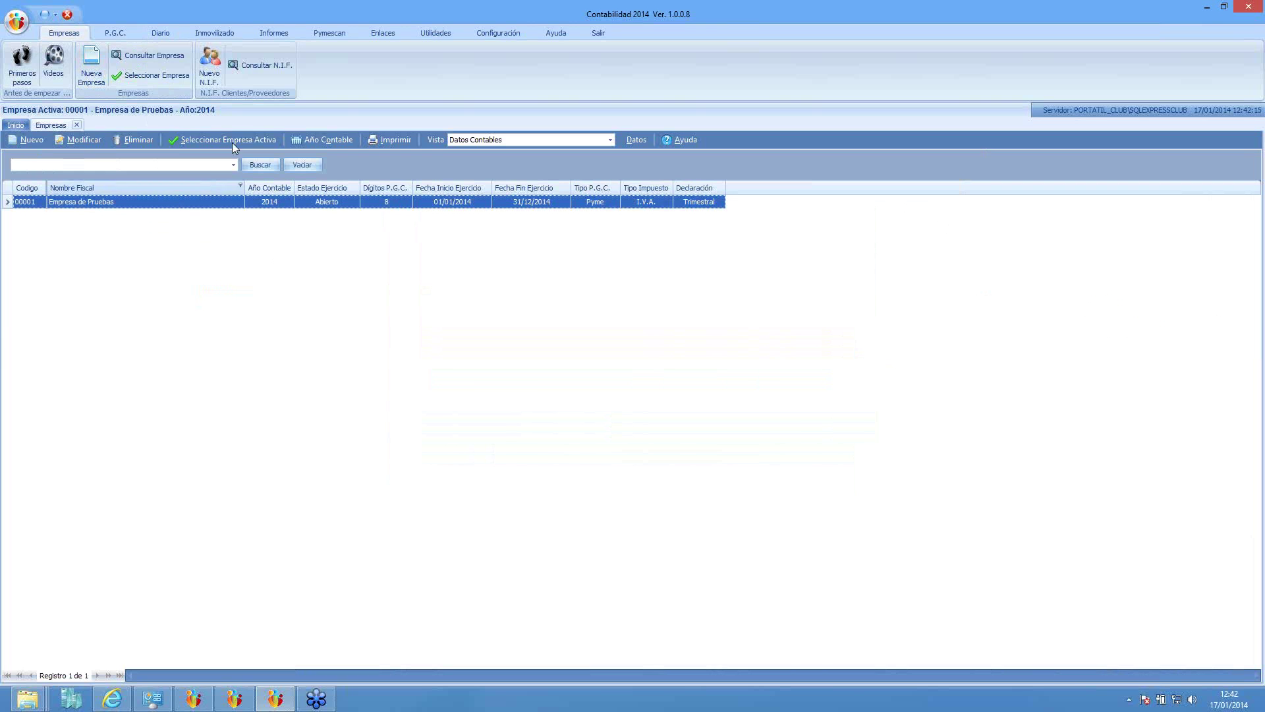
Check which accounting year operations are offered for Empresa de Pruebas.
right_click(189, 203)
mouse_move(315, 270)
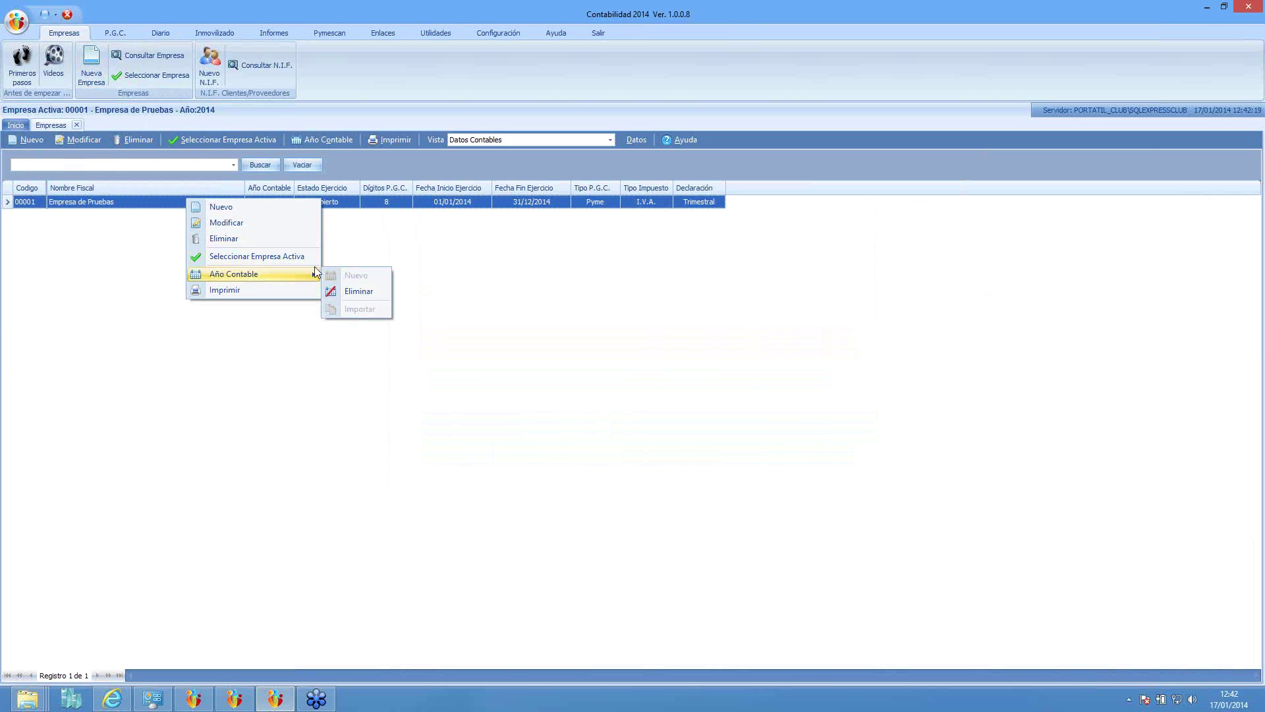
click(382, 234)
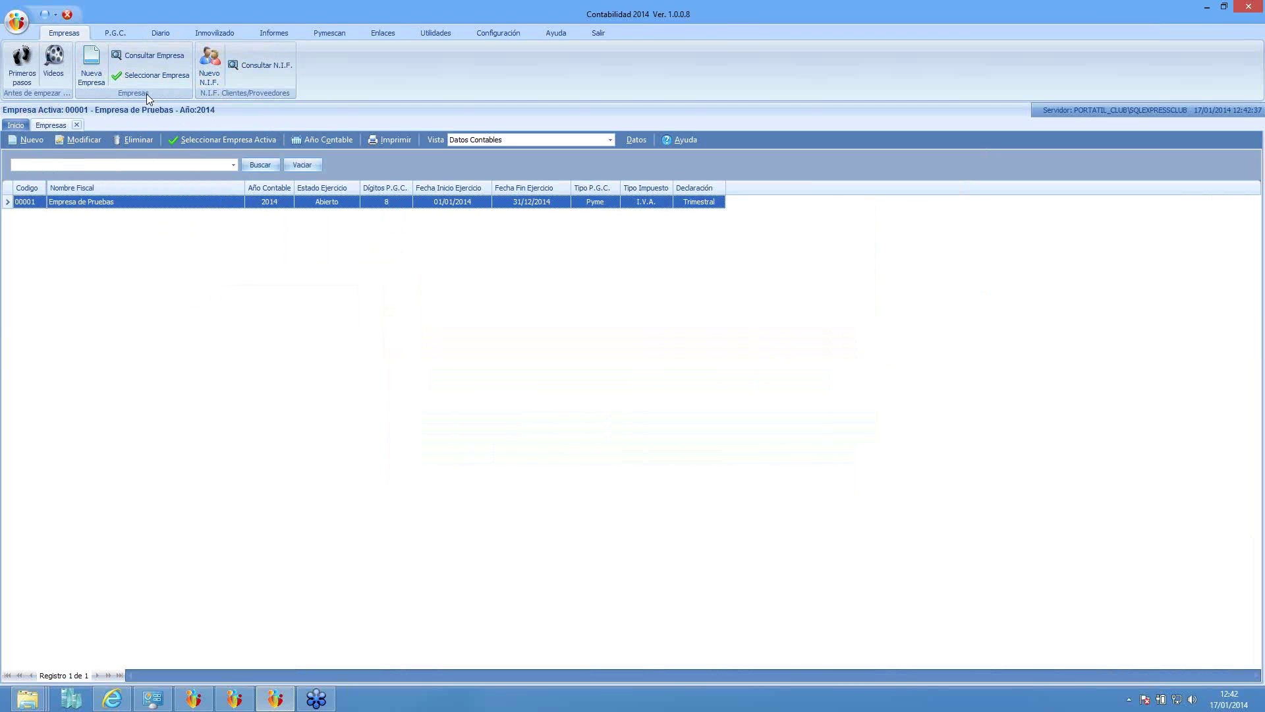
Display the Plan General Contable and inspect the details of account 1030, closing them without changes.
click(115, 33)
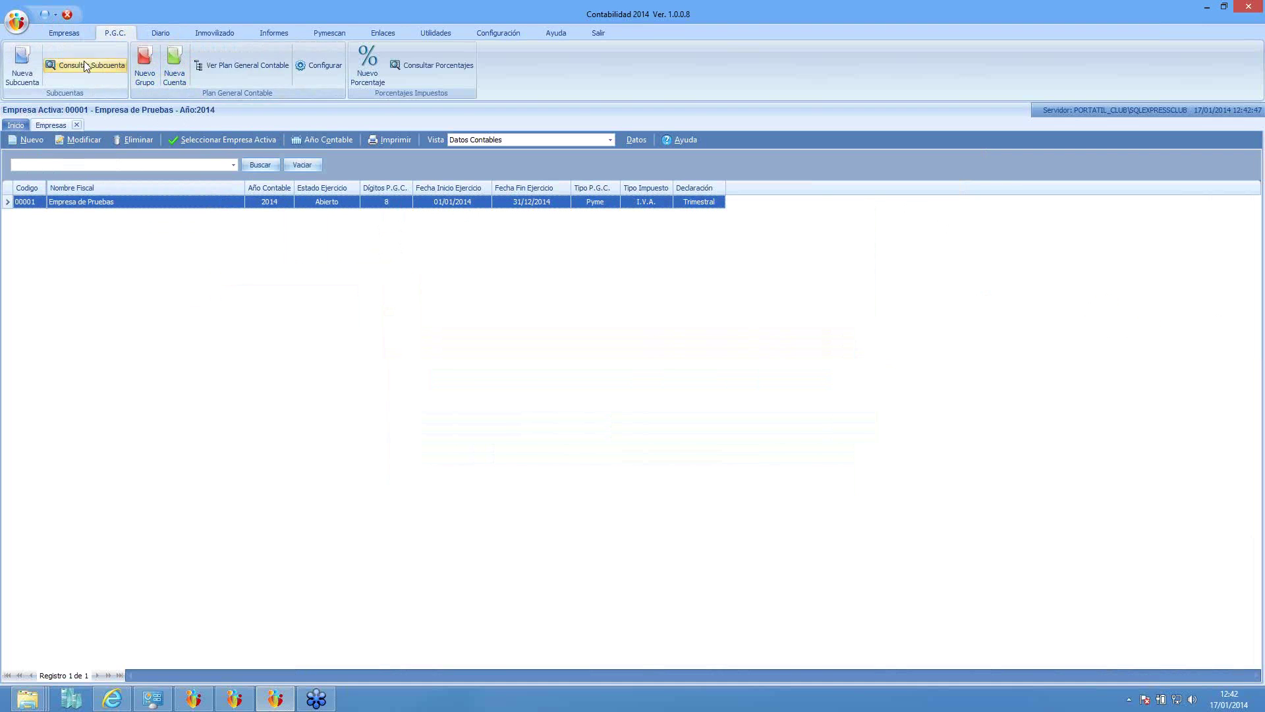
click(236, 67)
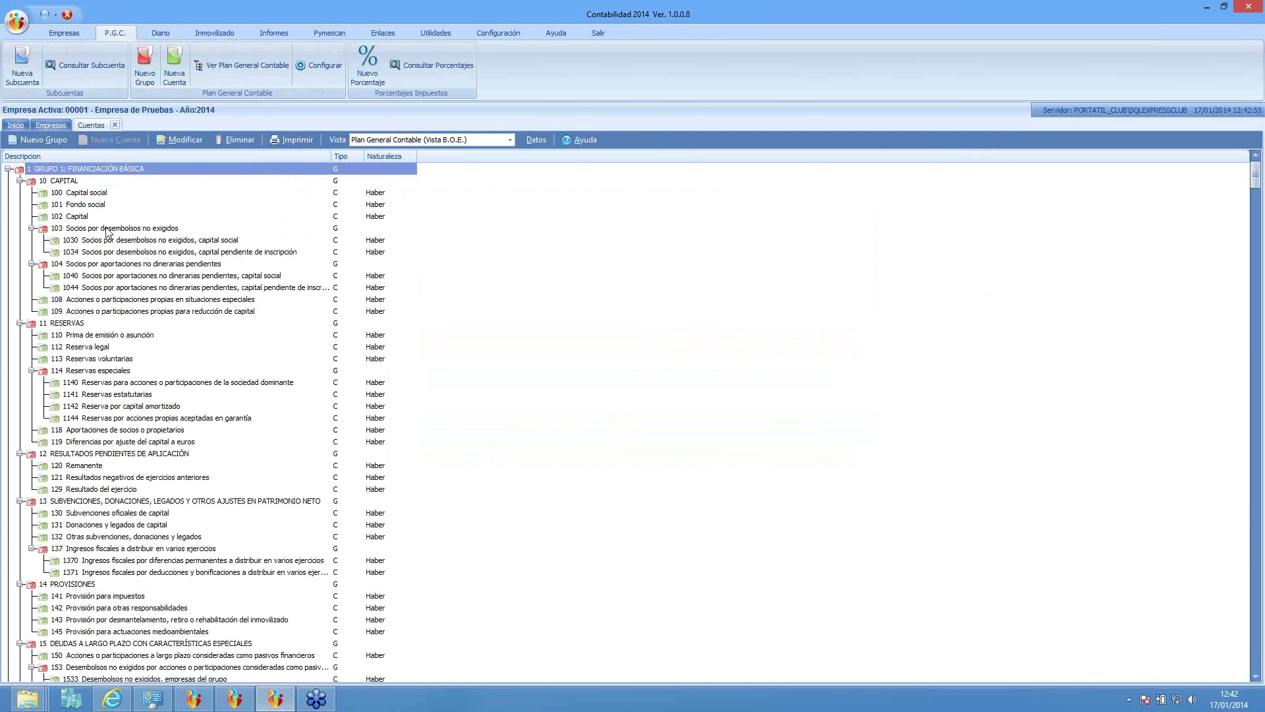
double_click(109, 241)
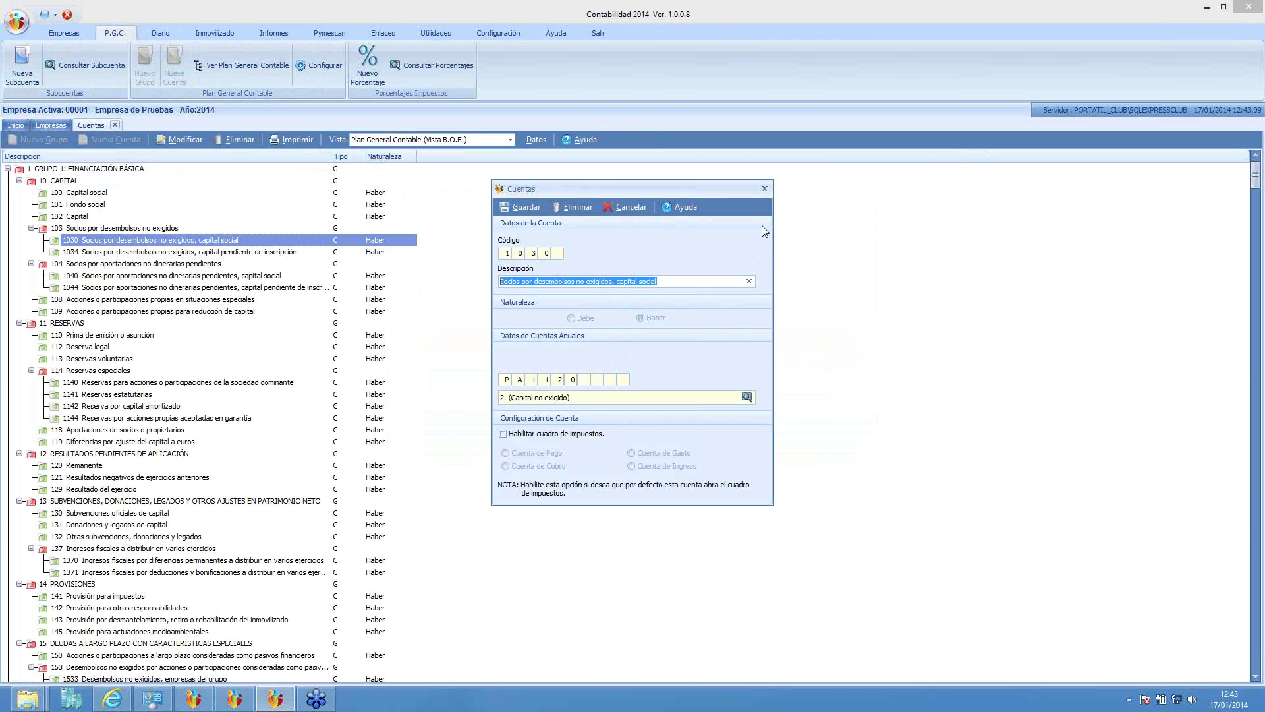
click(765, 188)
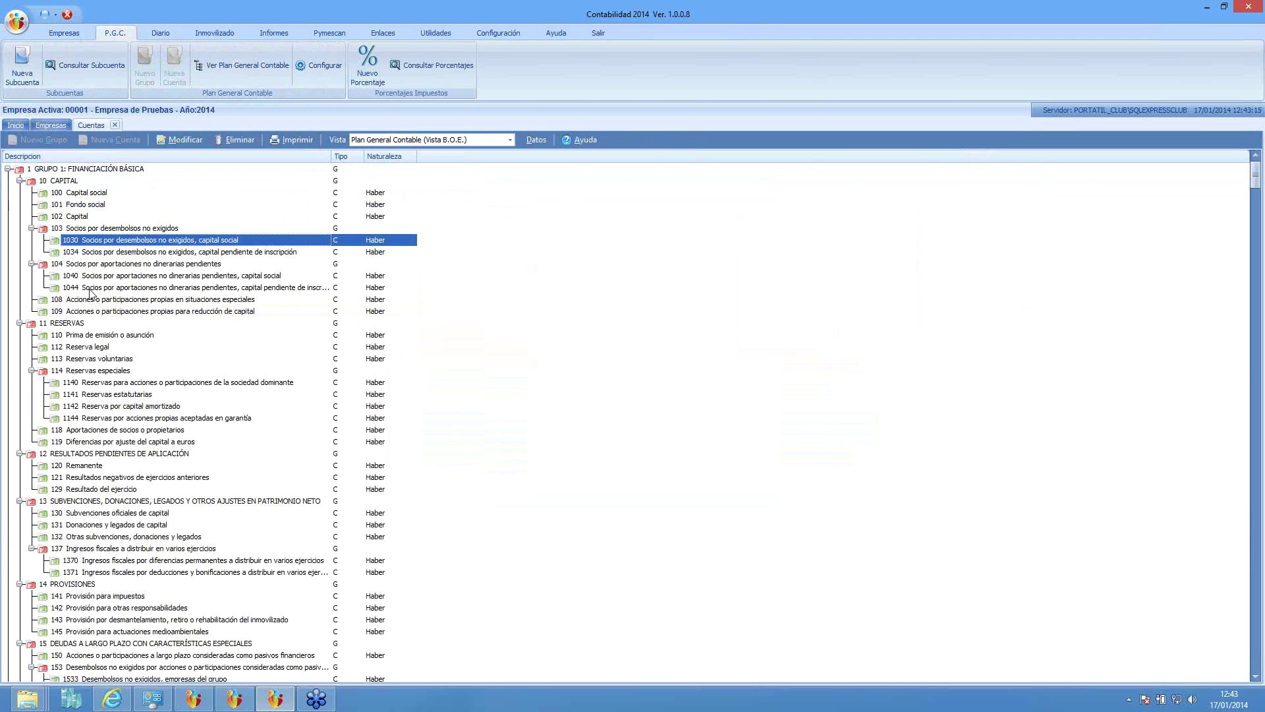
Add a new account group with code 1041 and description "otros socios" under group 104, and save it.
click(78, 265)
right_click(78, 265)
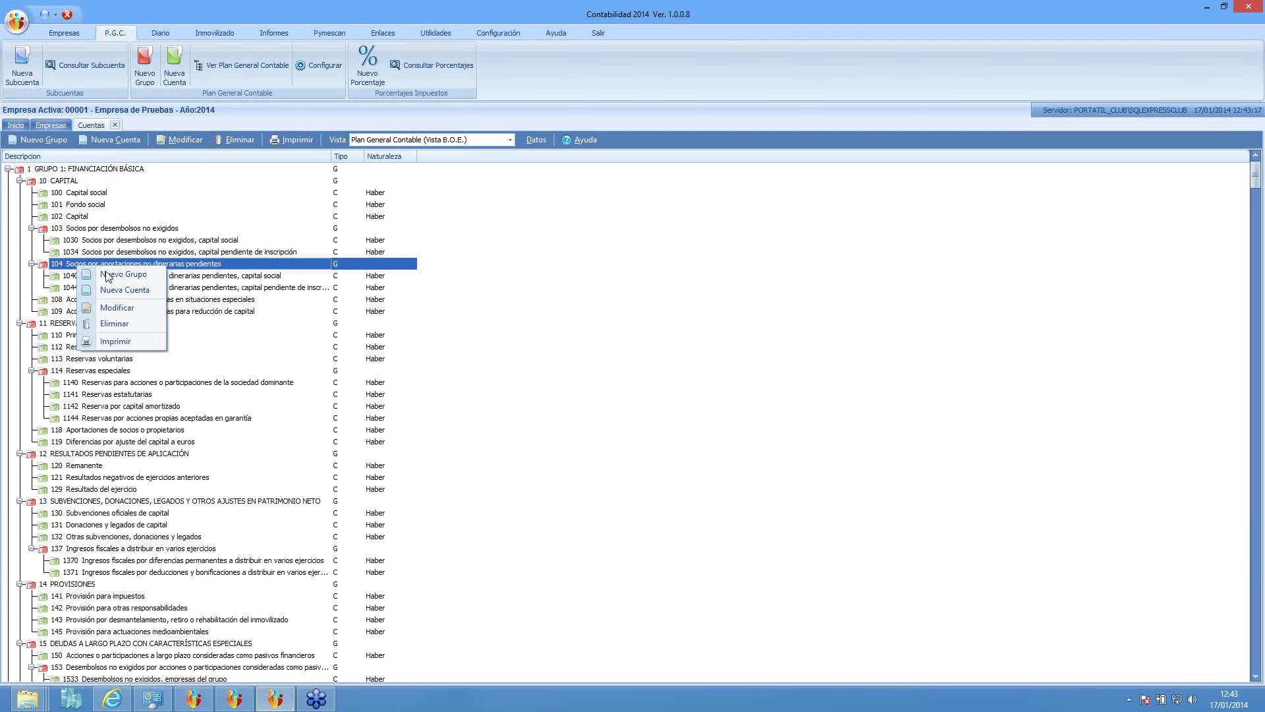
click(107, 275)
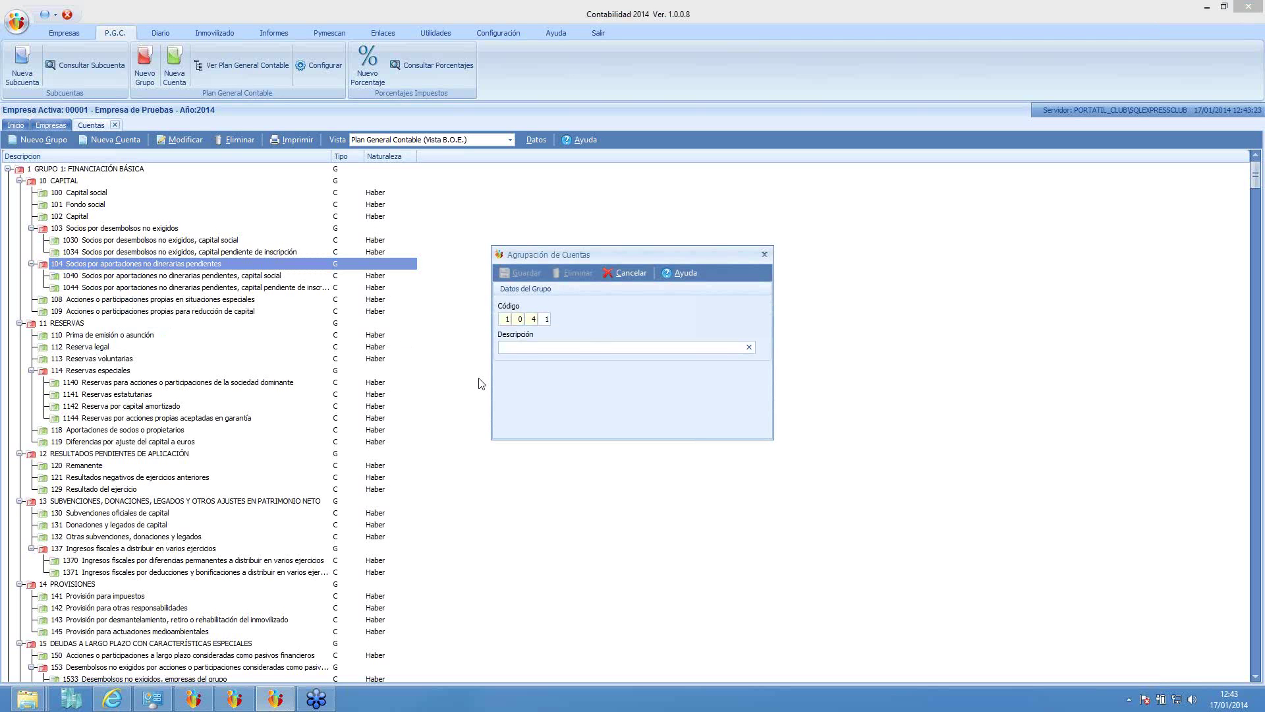
click(550, 347)
text(otros socios)
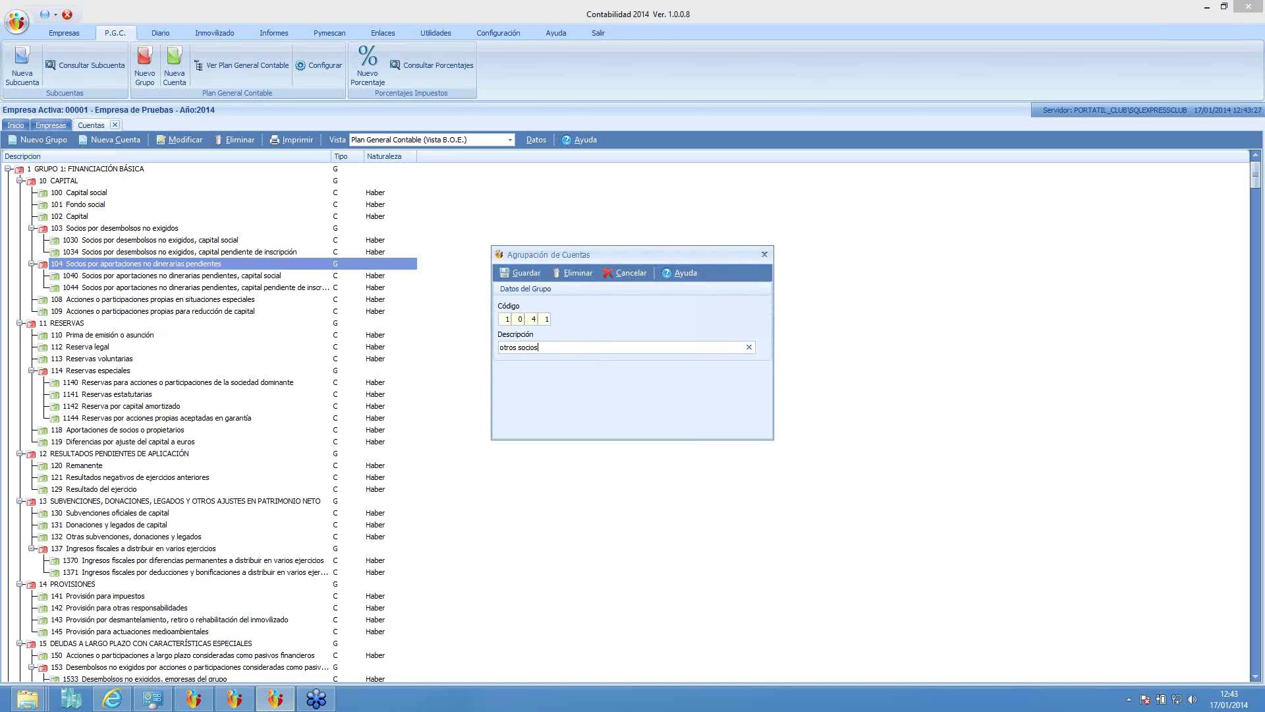
click(532, 272)
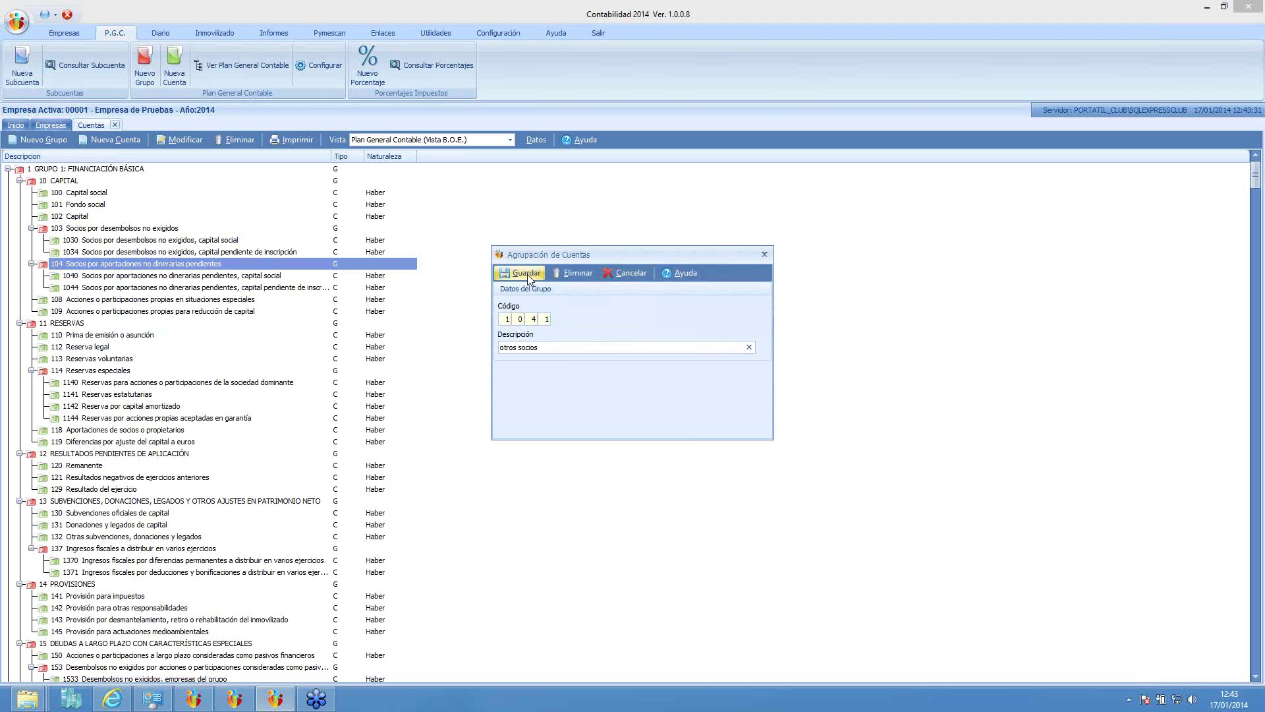
click(82, 290)
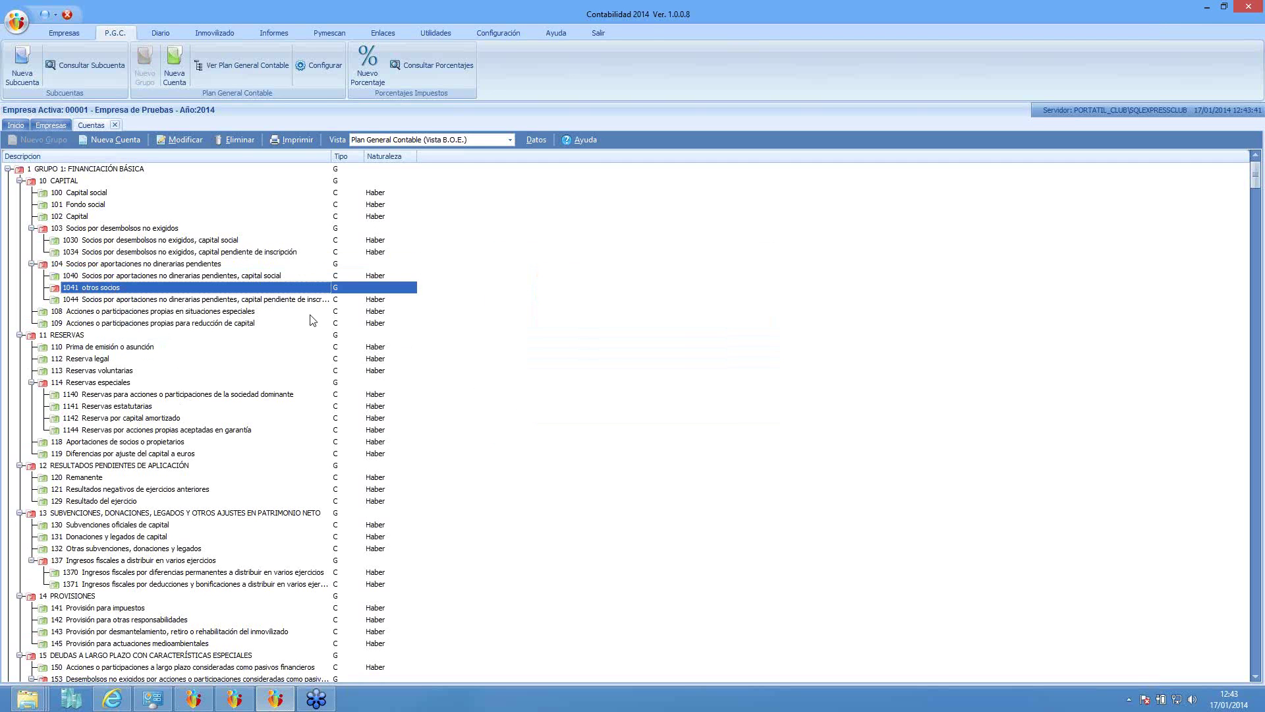
Open the subaccount list and browse through its entries.
click(89, 65)
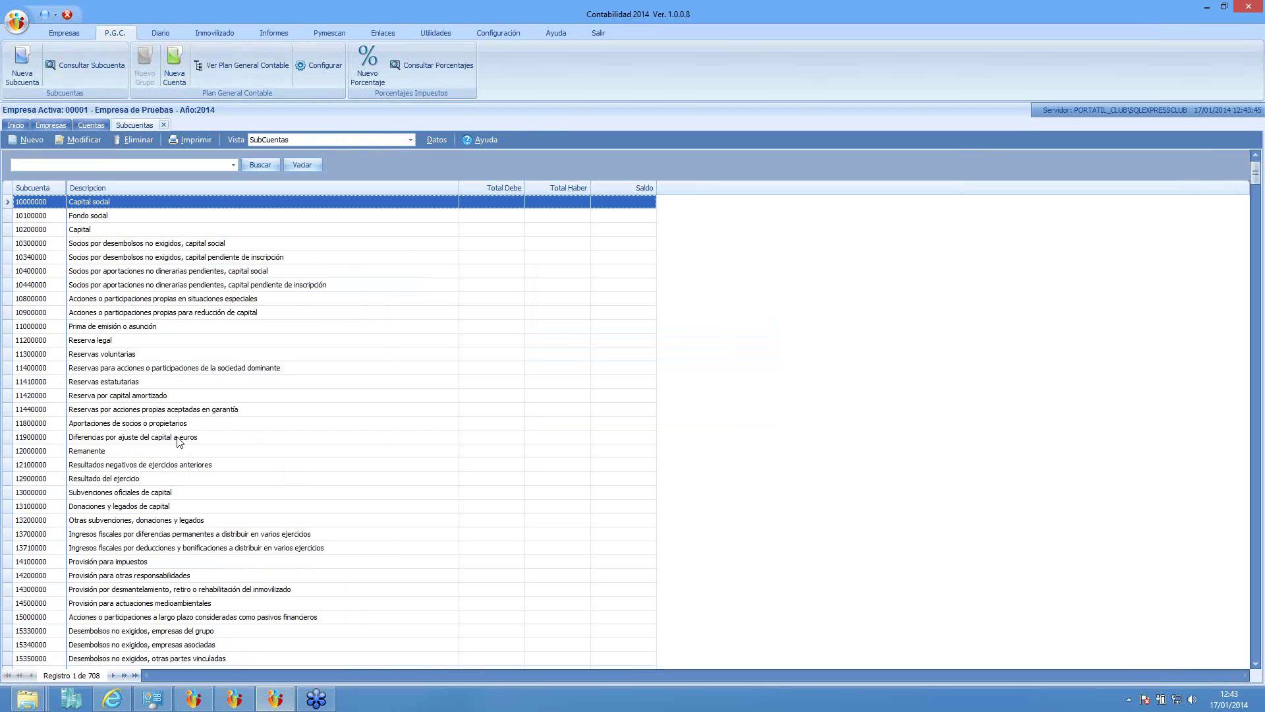
scroll(427, 395, down, 7)
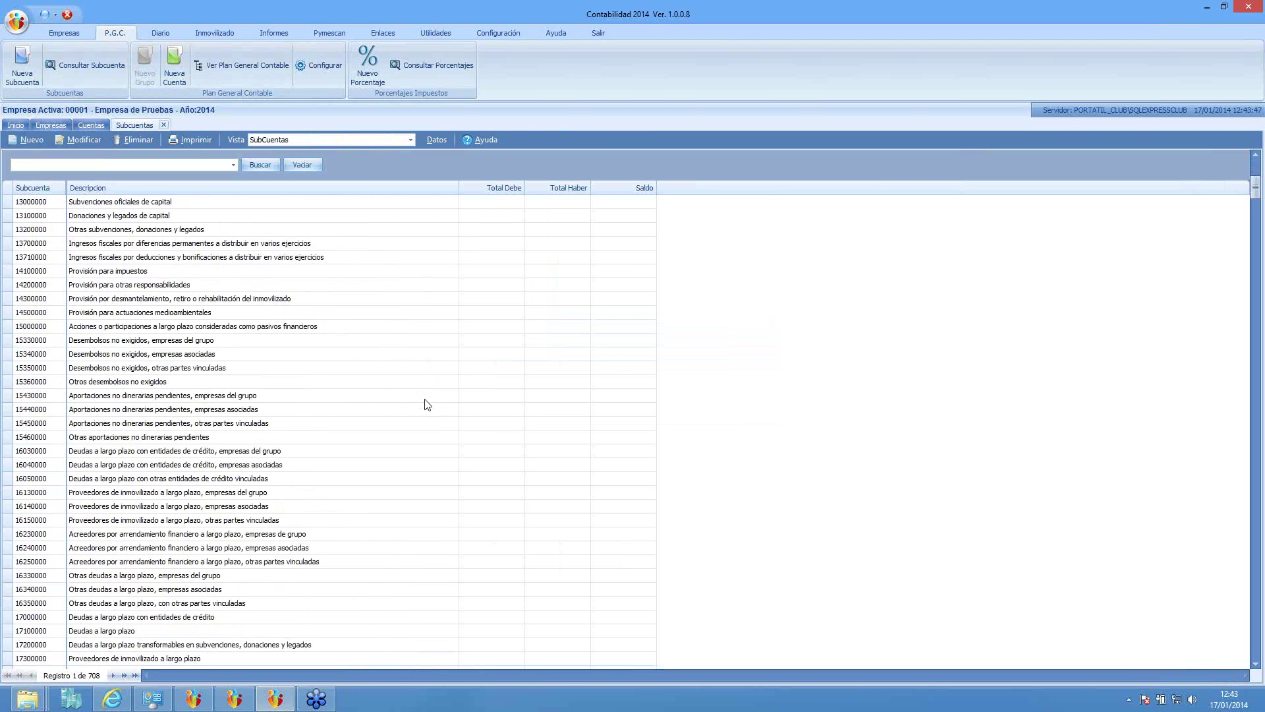
scroll(427, 403, down, 3)
scroll(423, 404, up, 10)
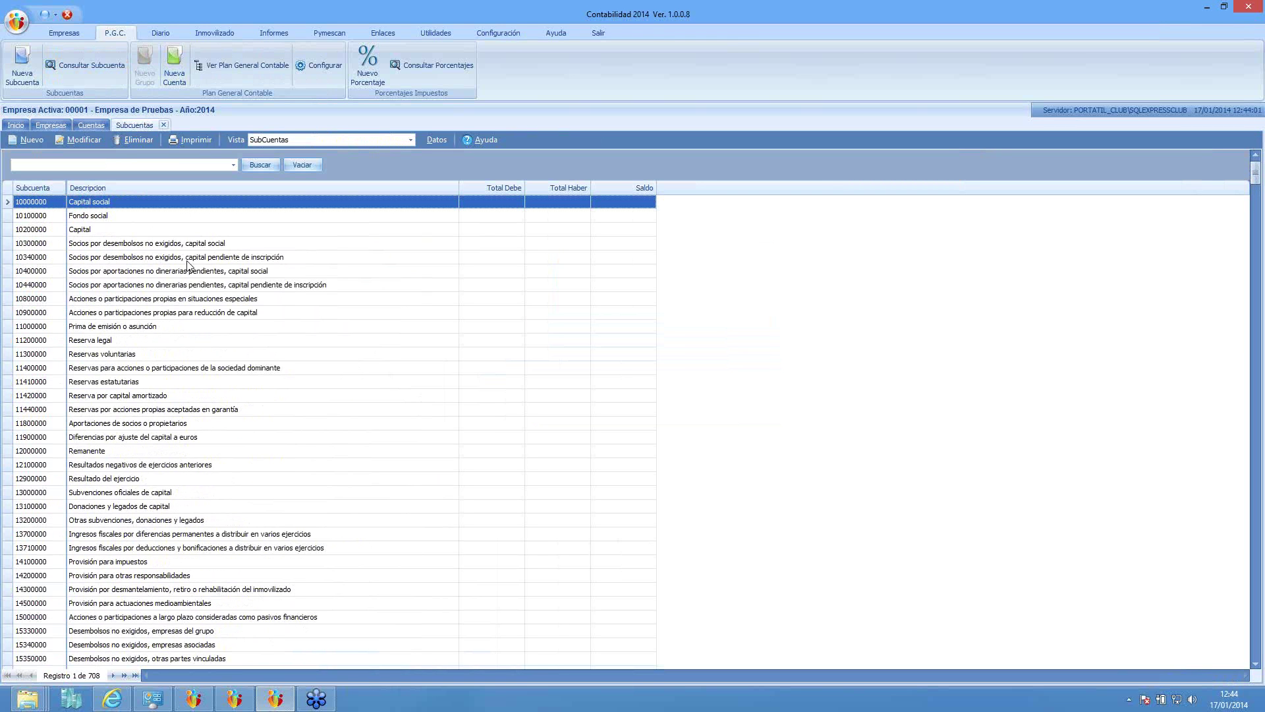
Search the subaccounts by the text "tel" and by the number 4100.
text(tel)
key(Return)
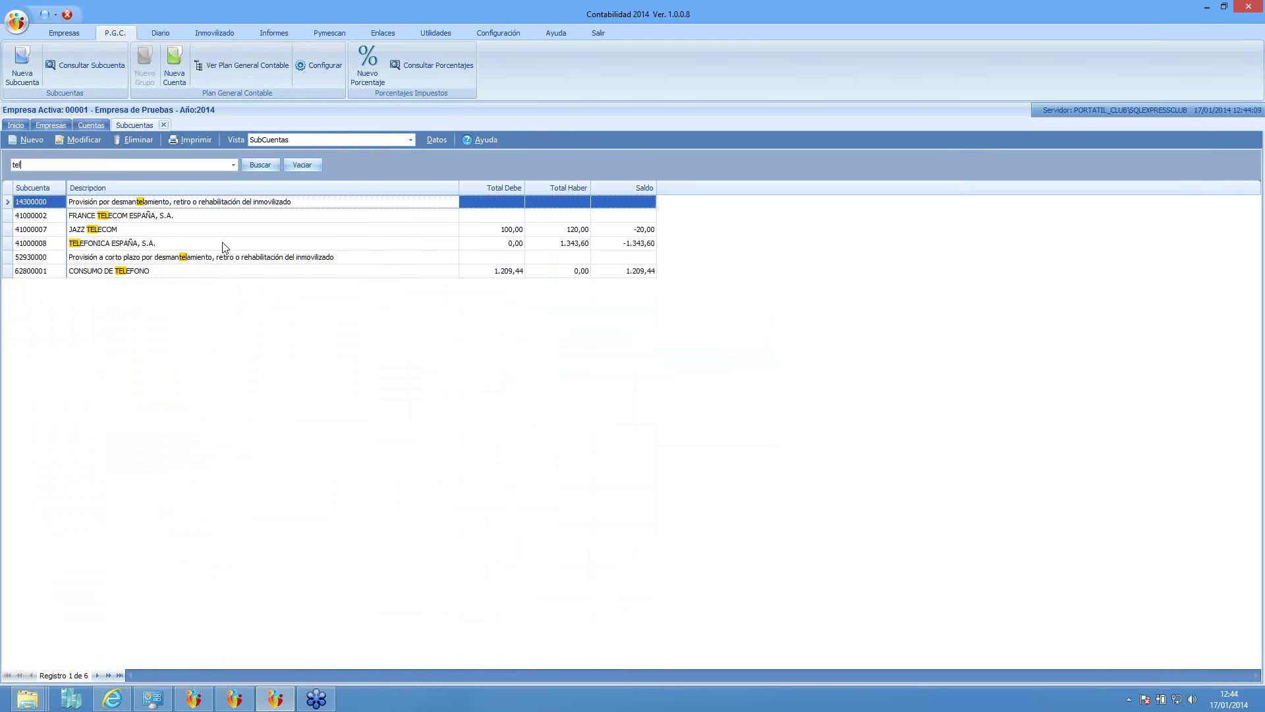
text(41)
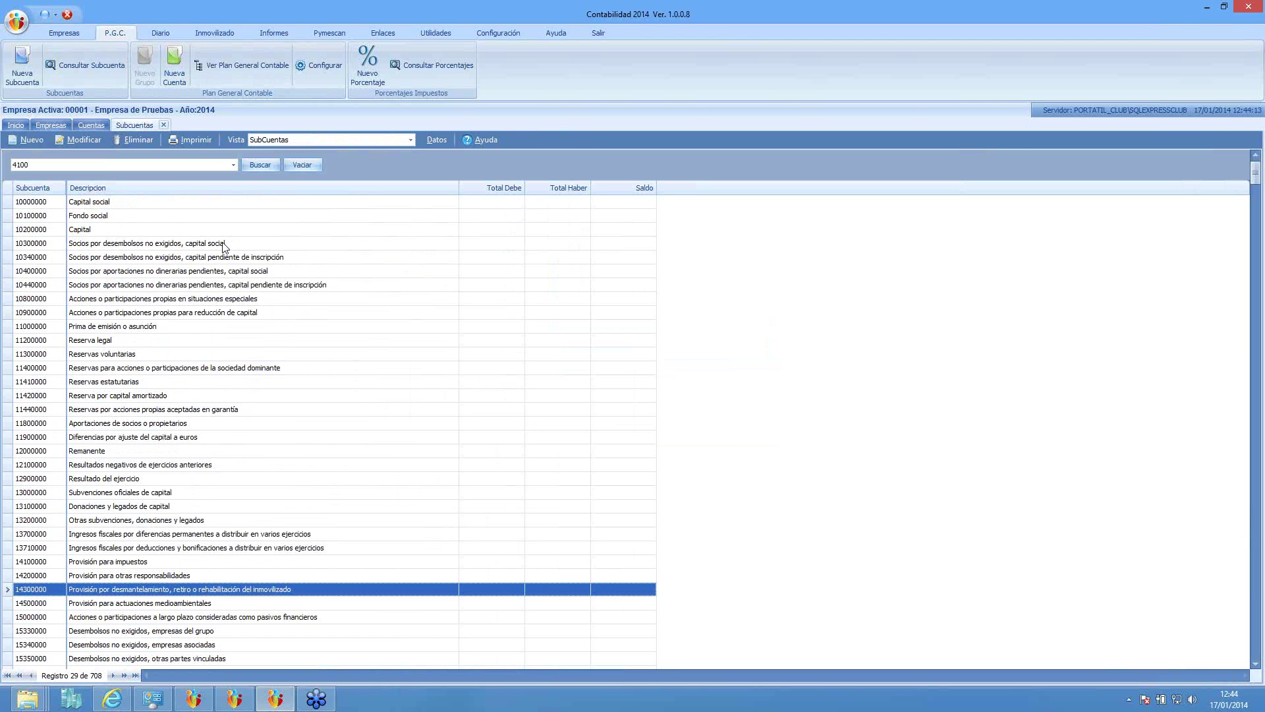
text(00)
key(Return)
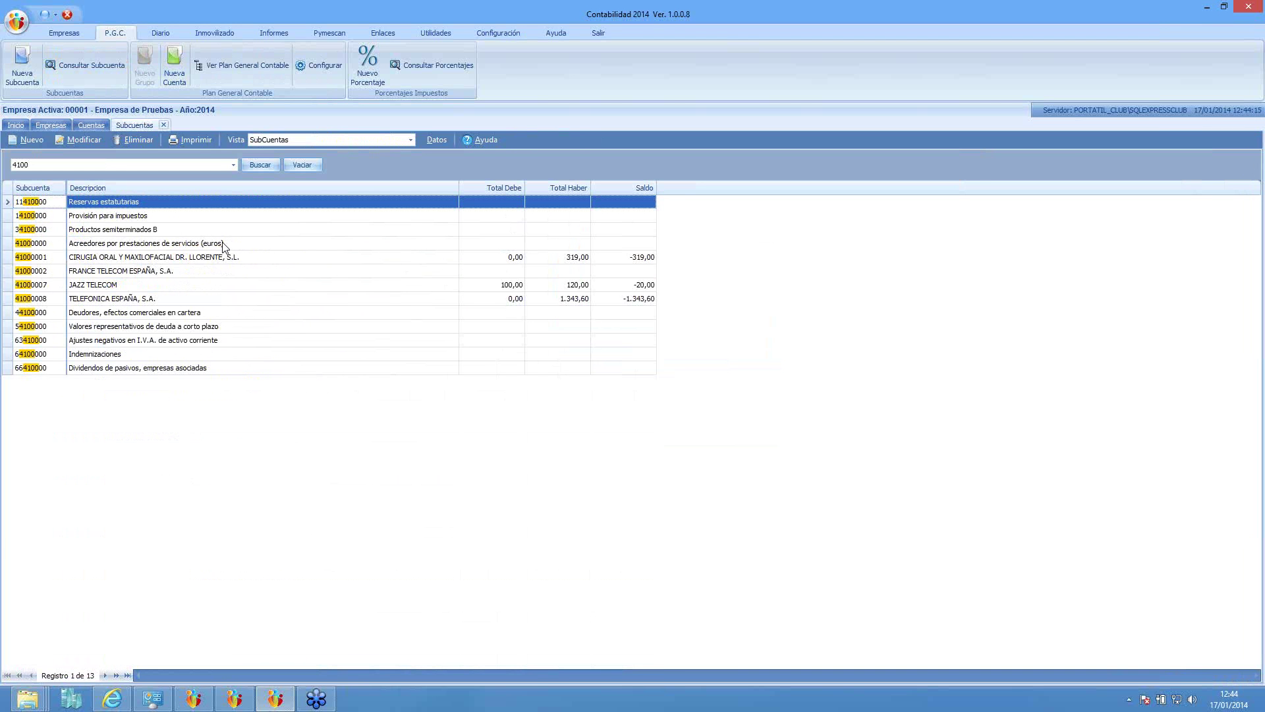
Search the subaccounts for "jaz" and open the JAZZ TELECOM record.
key(BackSpace)
key(BackSpace)
key(BackSpace)
key(BackSpace)
text(ja)
key(Return)
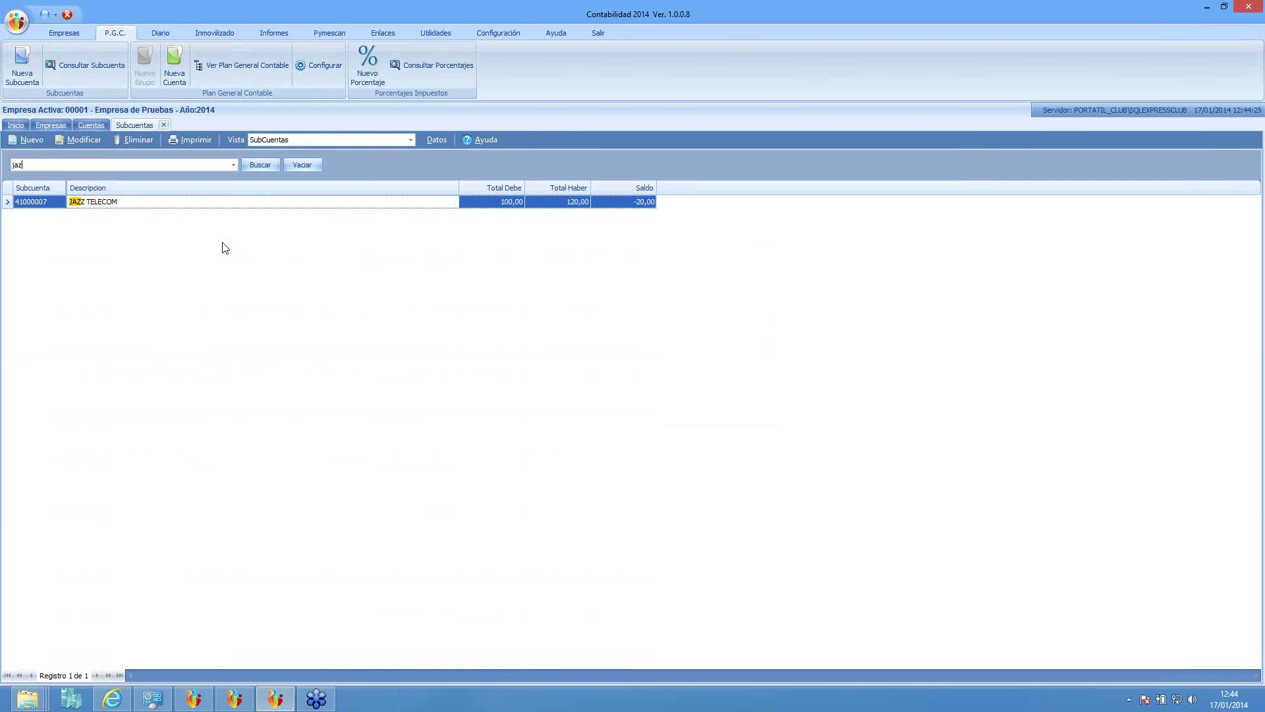
double_click(162, 206)
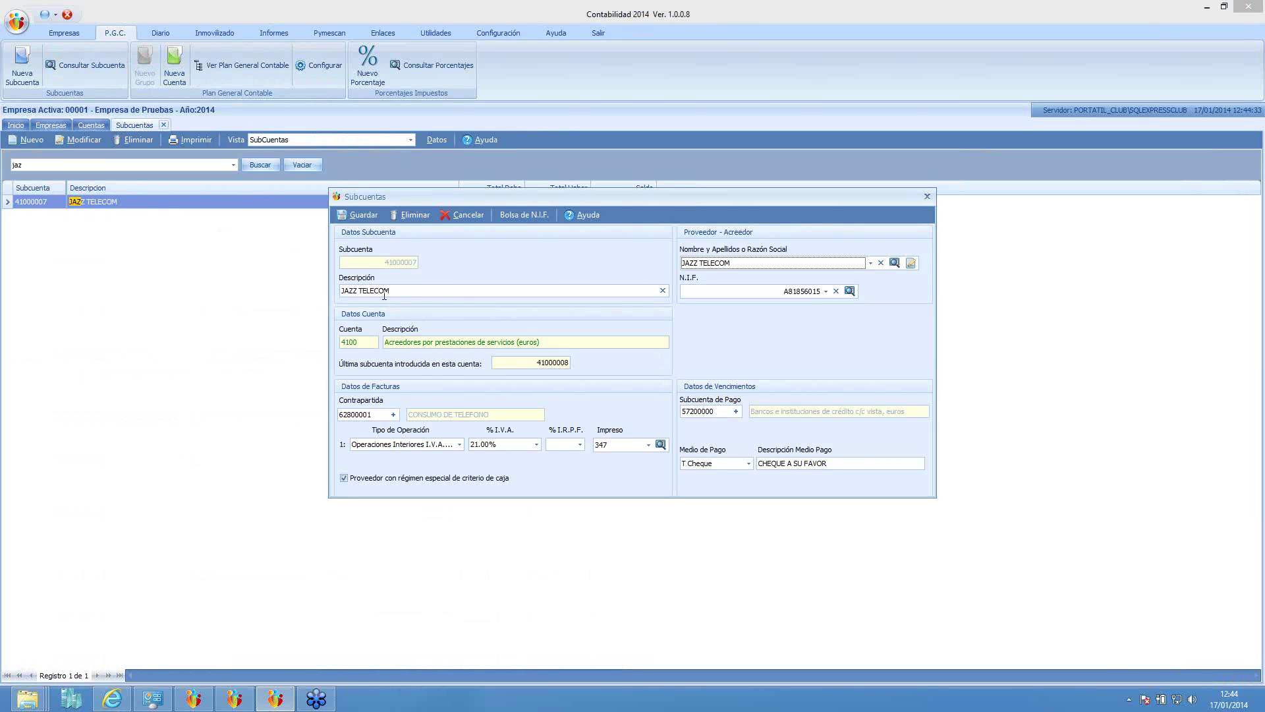
Review the supplier and operation type choices of the JAZZ TELECOM subaccount, and save and close the record.
click(870, 263)
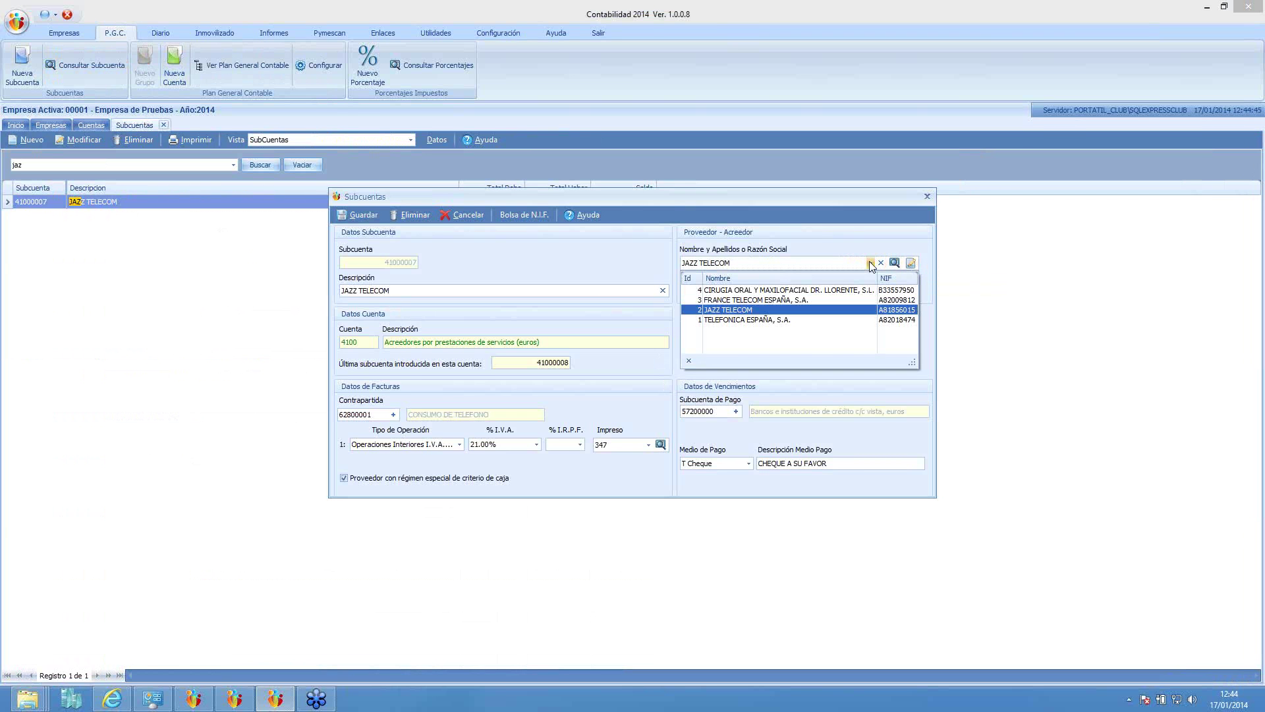
click(870, 263)
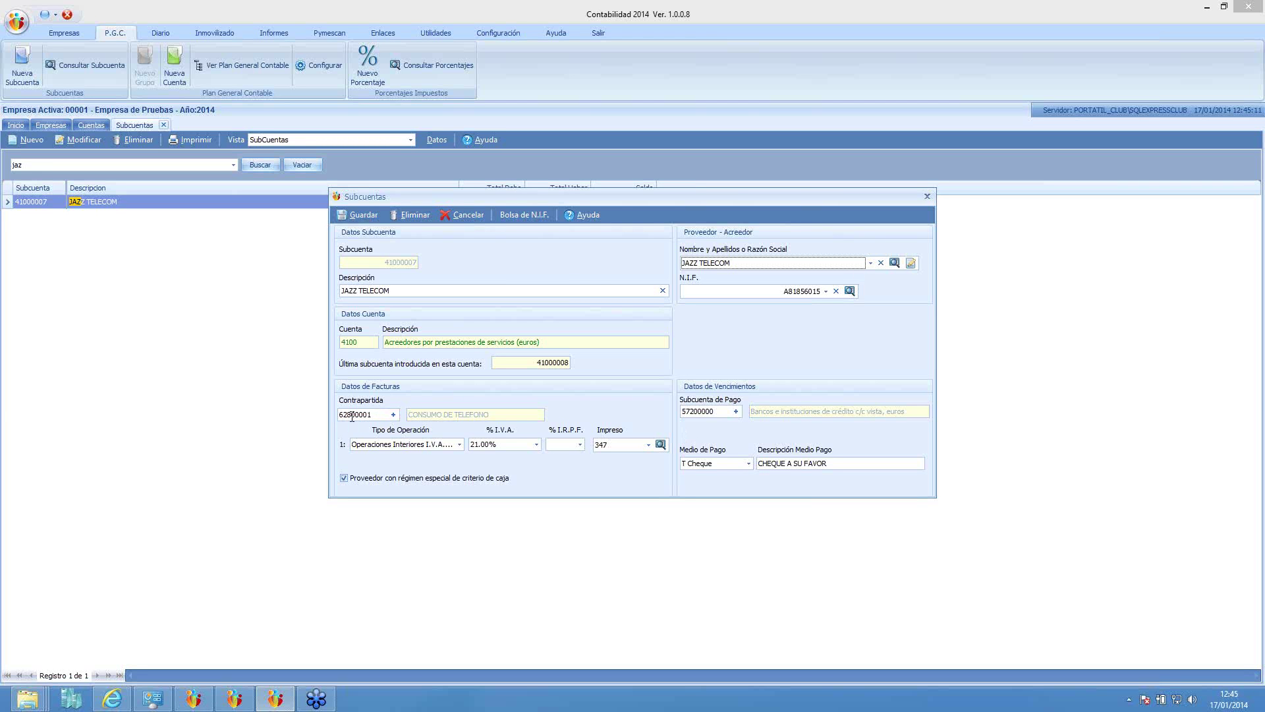
click(459, 445)
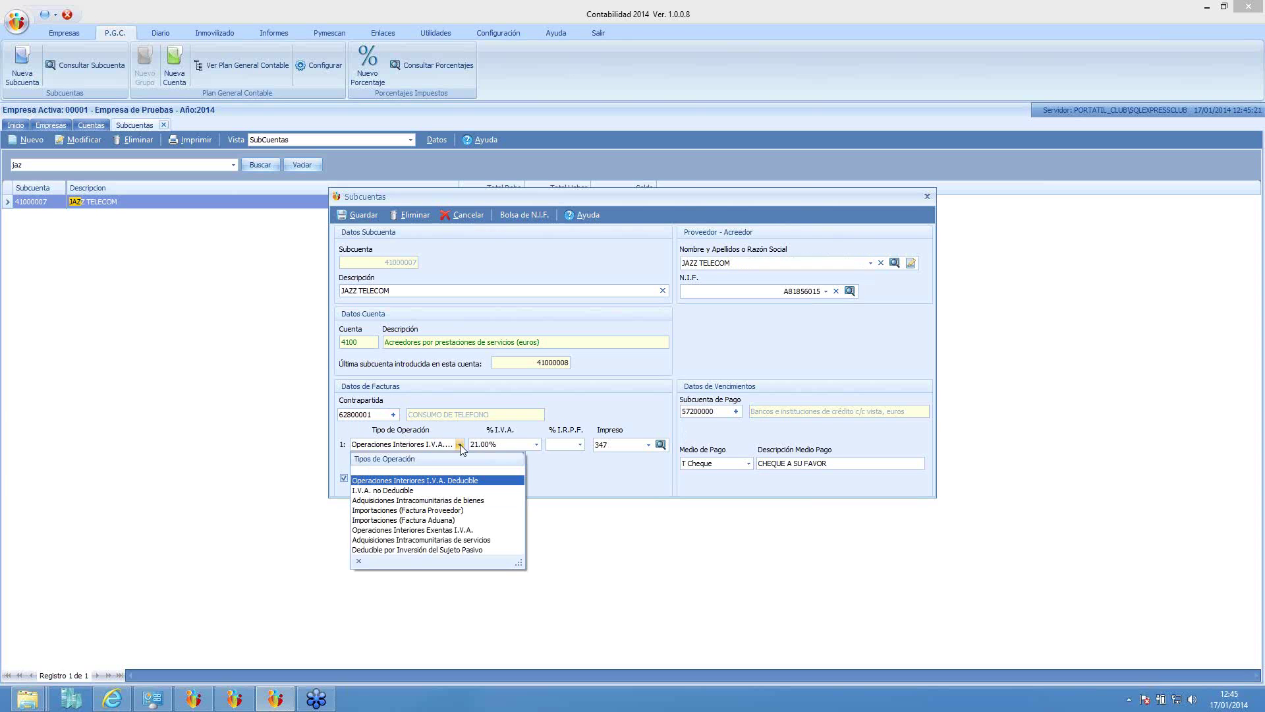
click(459, 447)
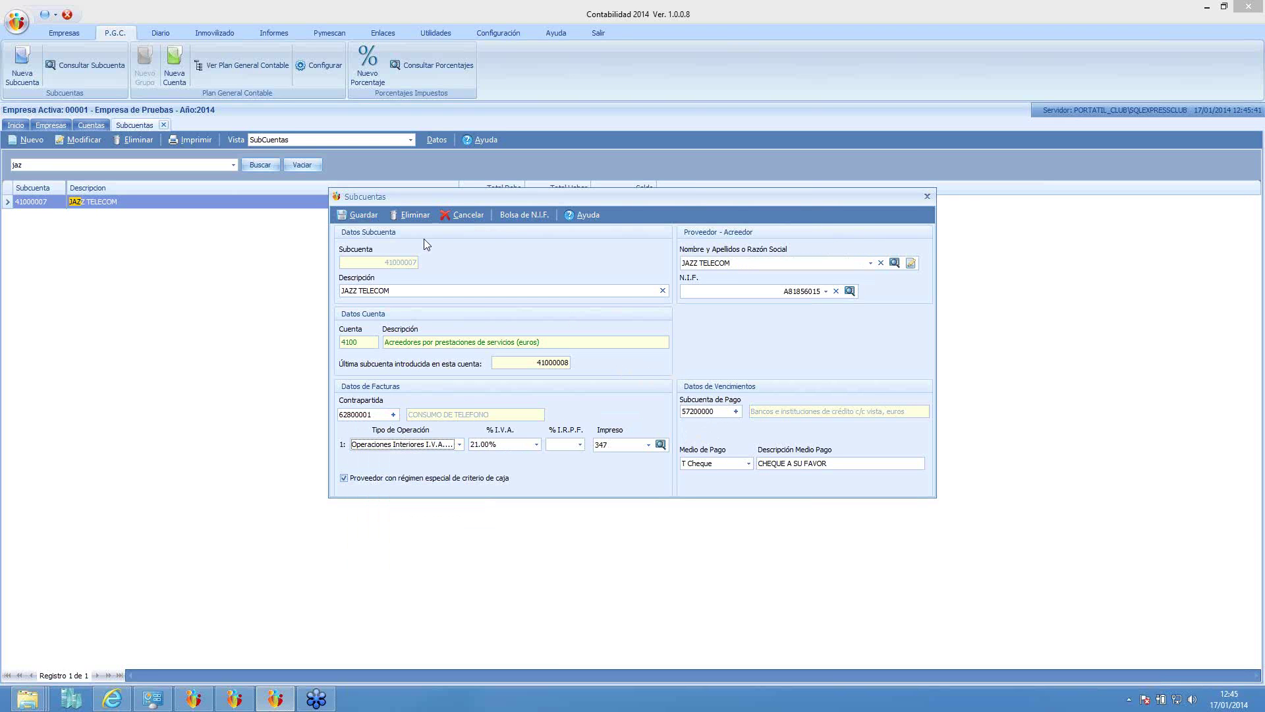
click(363, 215)
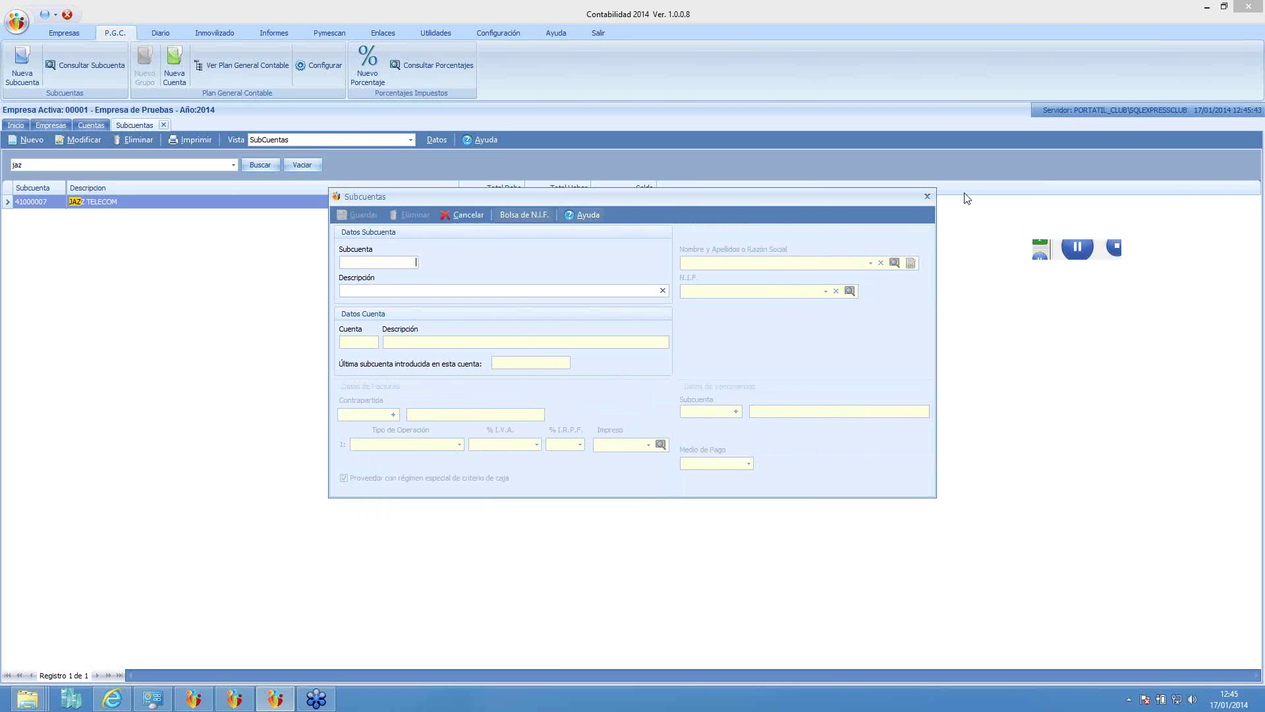
click(928, 197)
Search the subaccounts for "telef" and open the TELEFONICA ESPAÑA, S.A. record.
drag(31, 167, 9, 167)
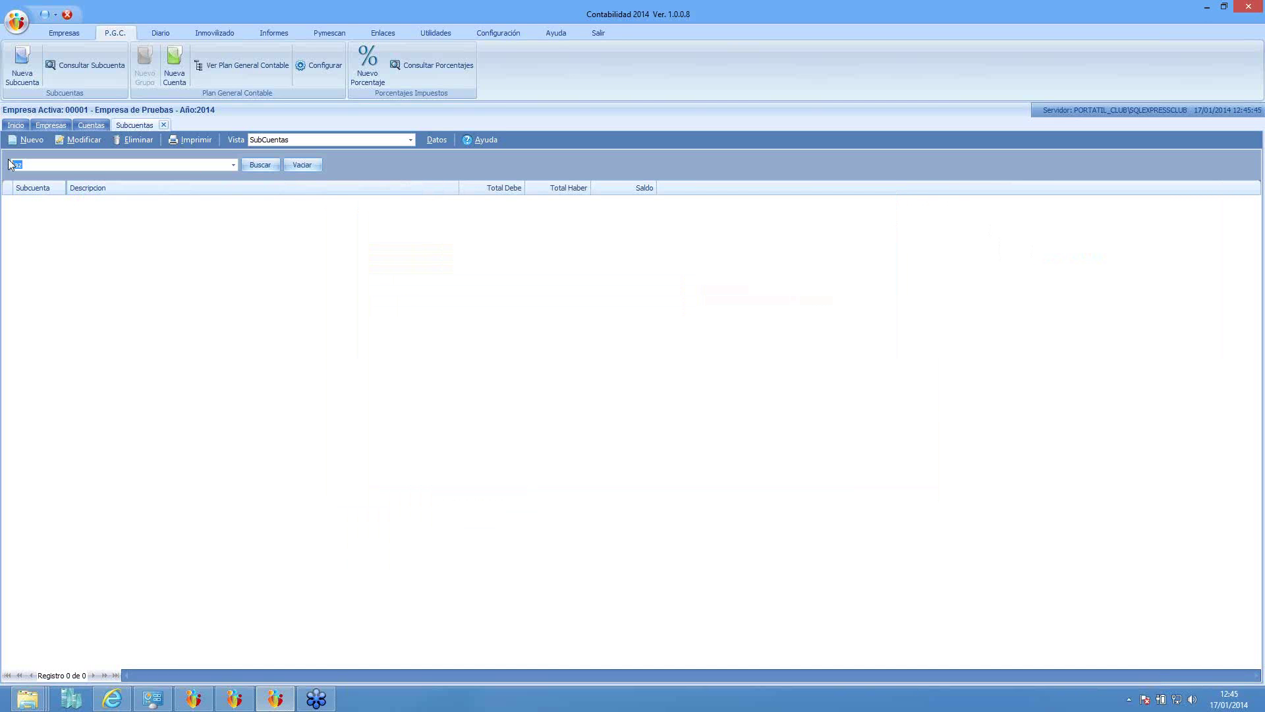
text(telef)
key(Return)
double_click(122, 204)
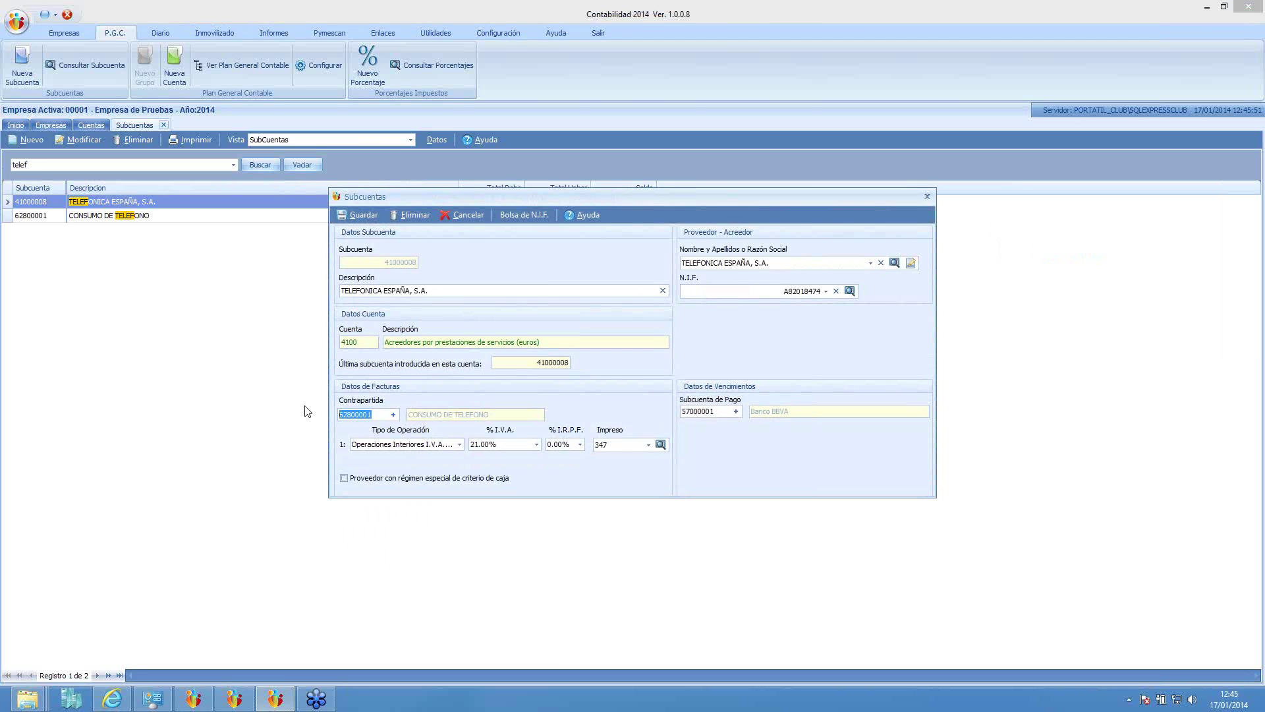
Clear the counterpart, operation type and tax form (Impreso) from the TELEFONICA ESPAÑA, S.A. invoice data.
key(Delete)
click(459, 444)
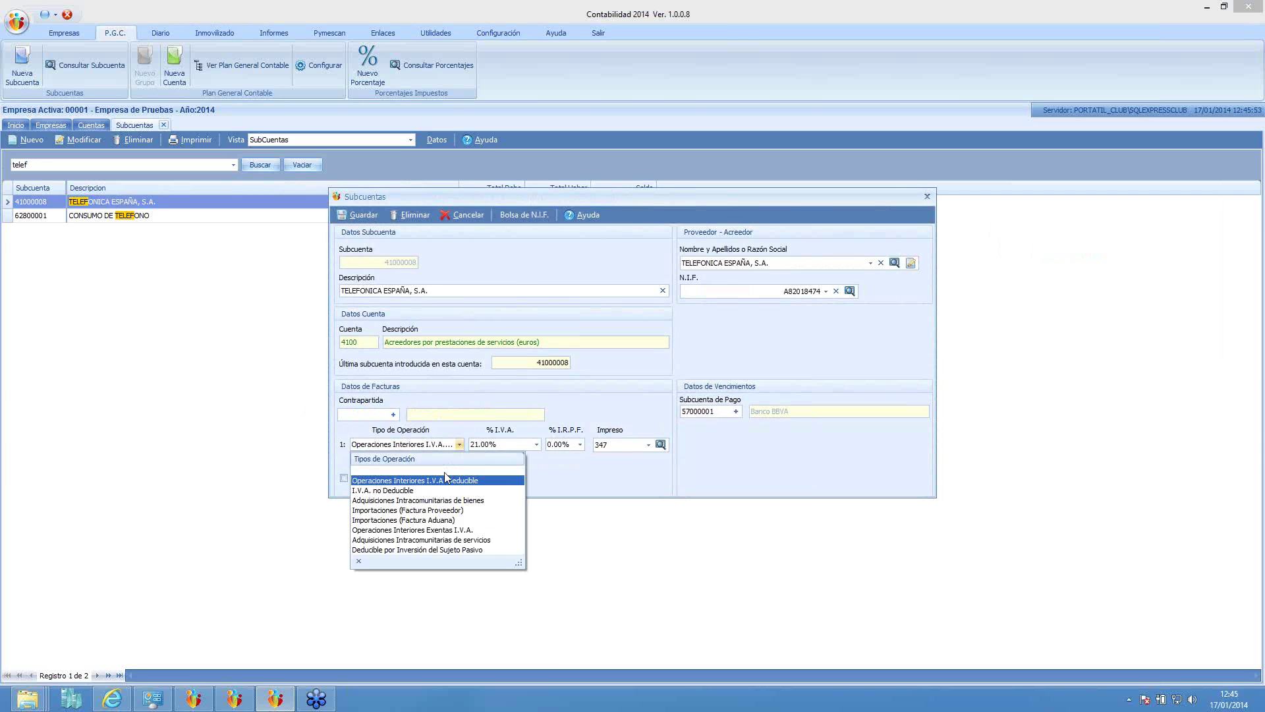
click(465, 469)
click(537, 444)
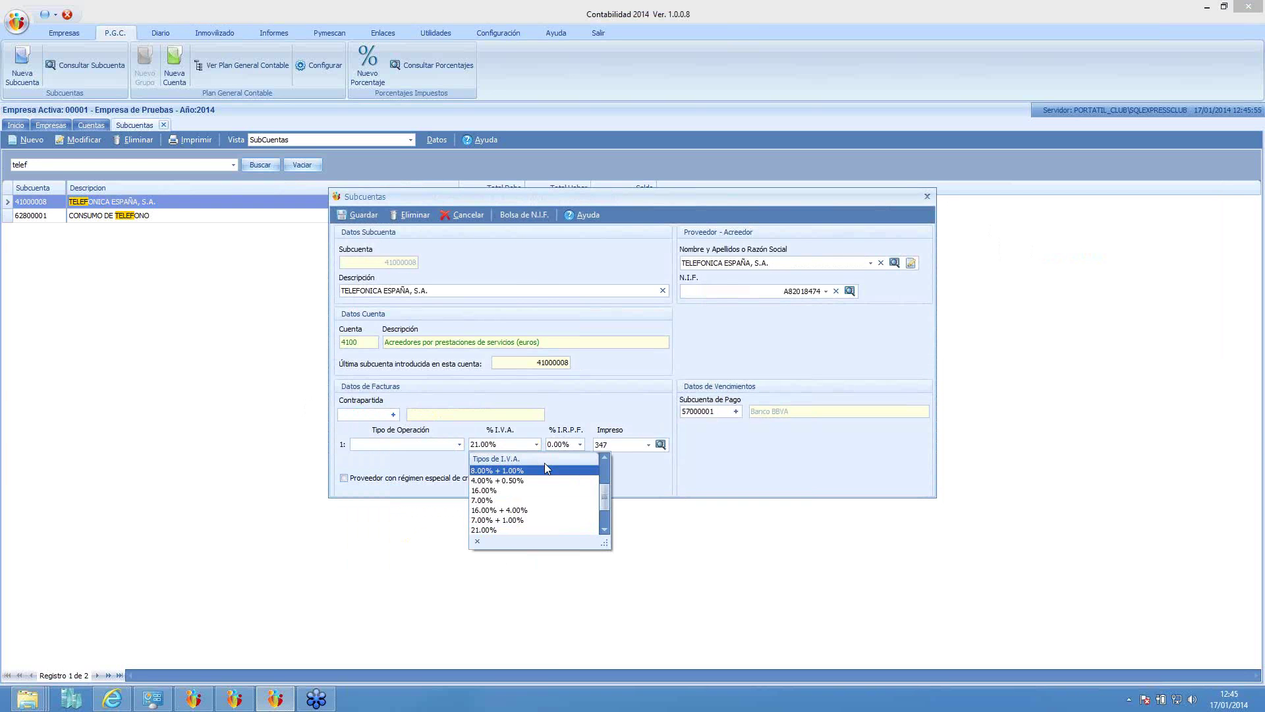
scroll(602, 469, up, 2)
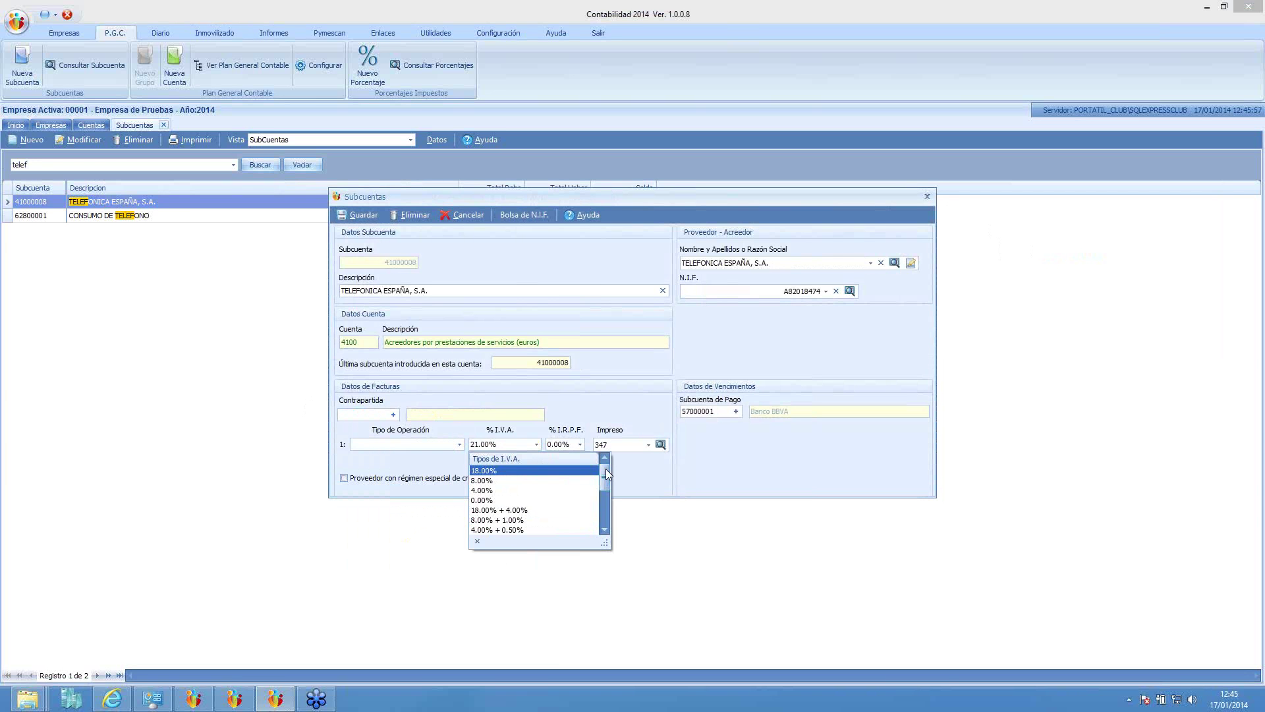
click(649, 444)
click(648, 444)
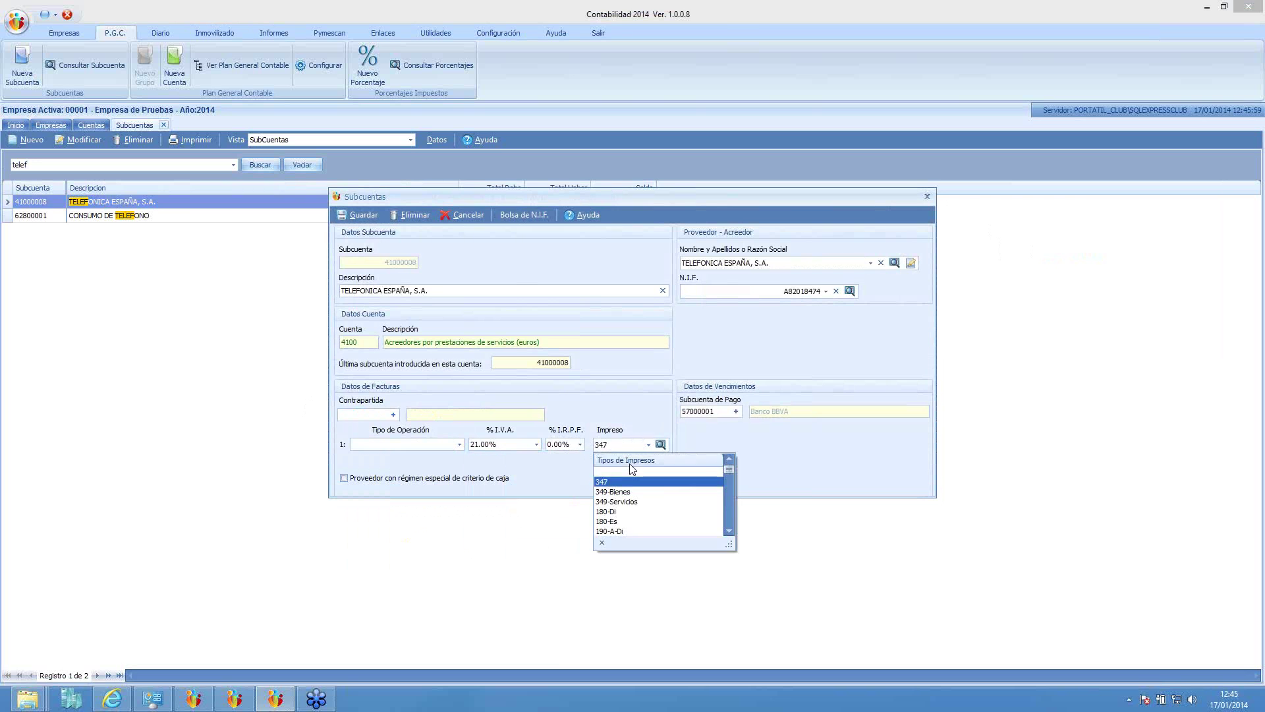
click(631, 473)
Remove the payment subaccount from the TELEFONICA ESPAÑA, S.A. record and save it.
drag(717, 412, 669, 412)
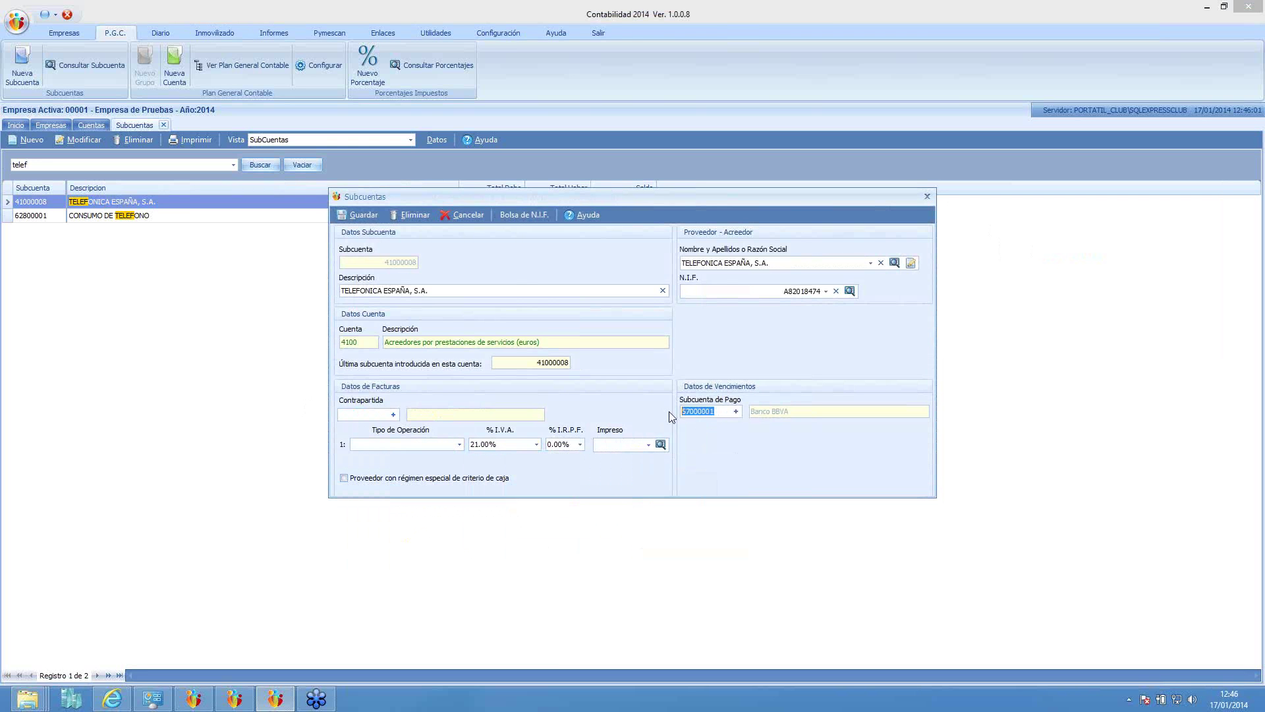
key(Delete)
key(Tab)
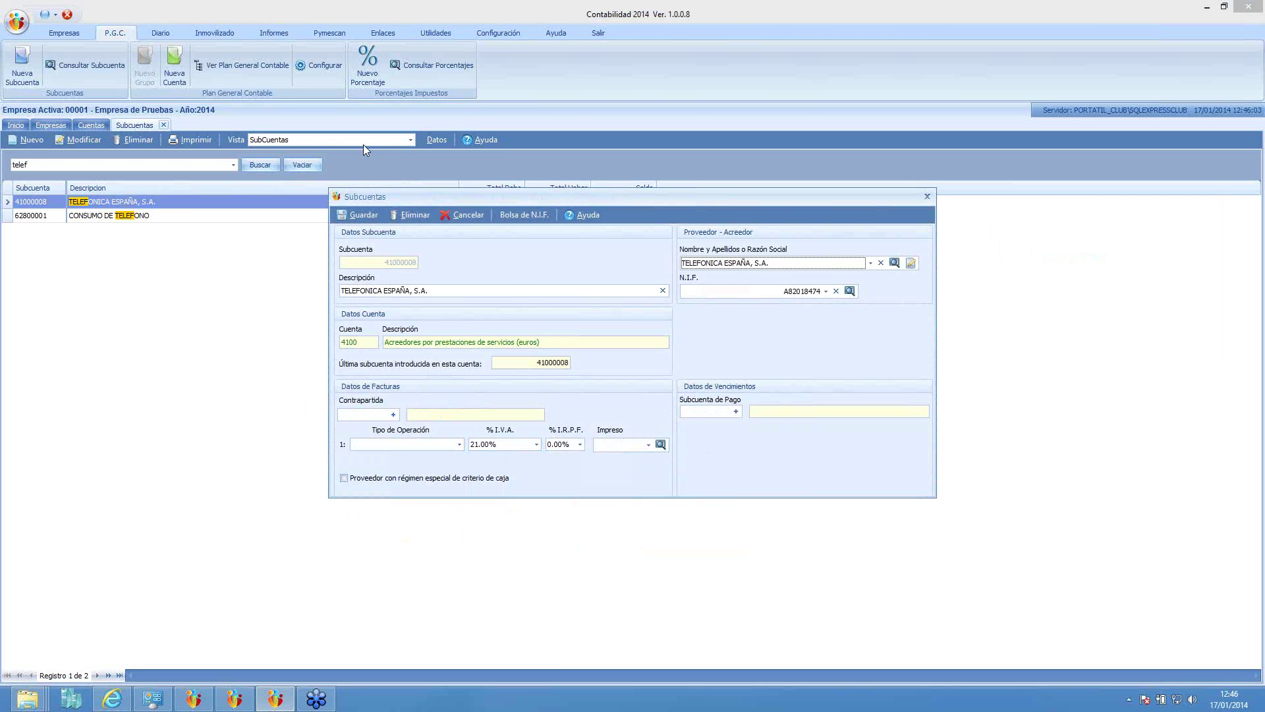
click(362, 215)
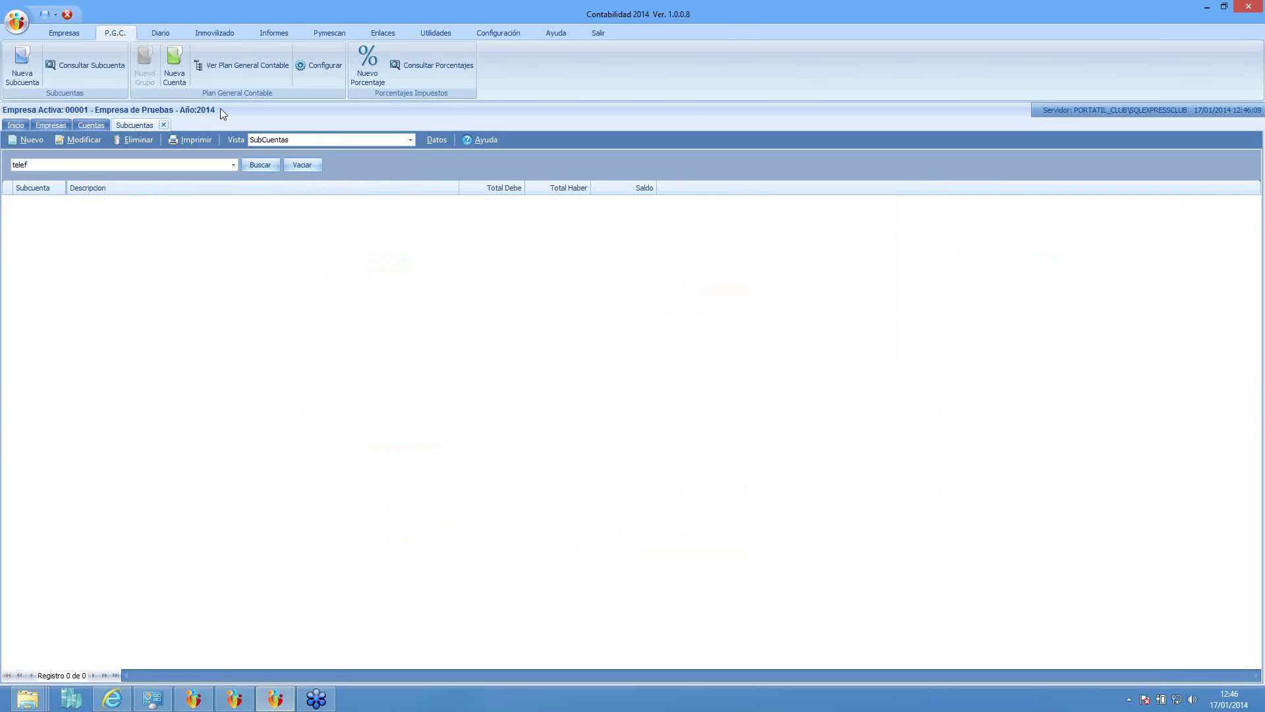
Start a new journal entry with the default date and choose the JAZZ TELECOM subaccount by searching "jazz".
click(153, 33)
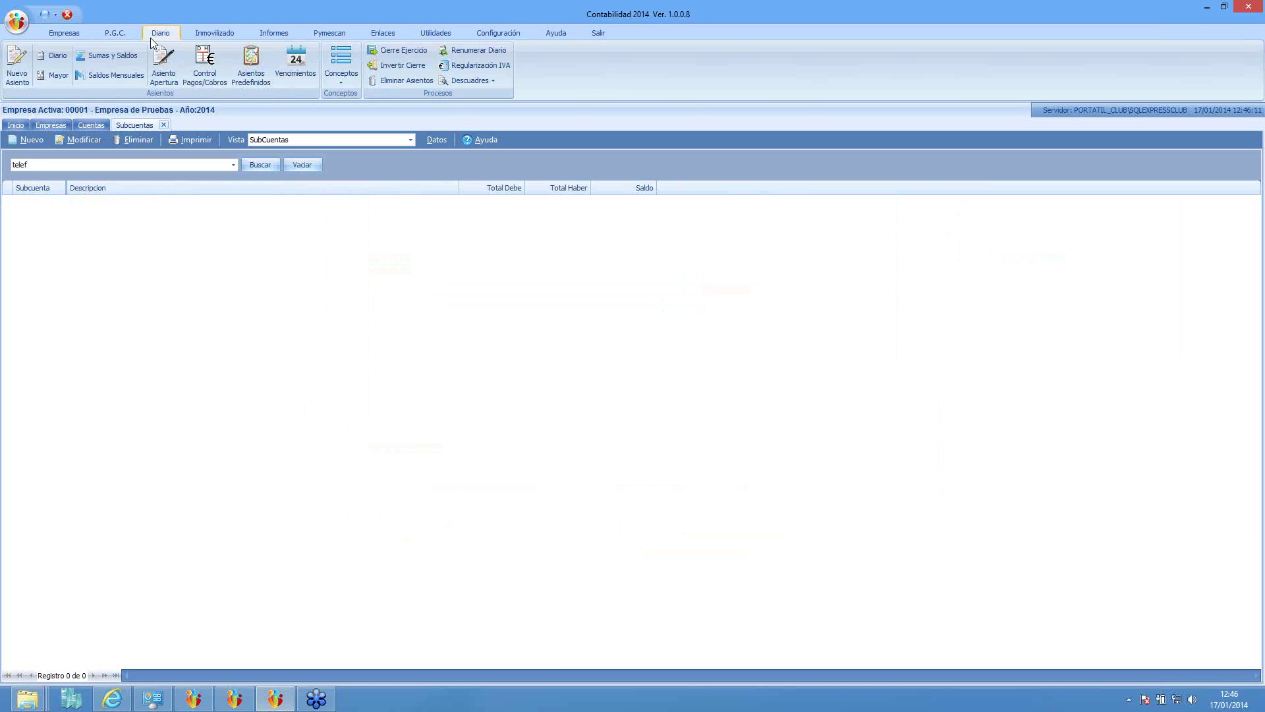
click(18, 66)
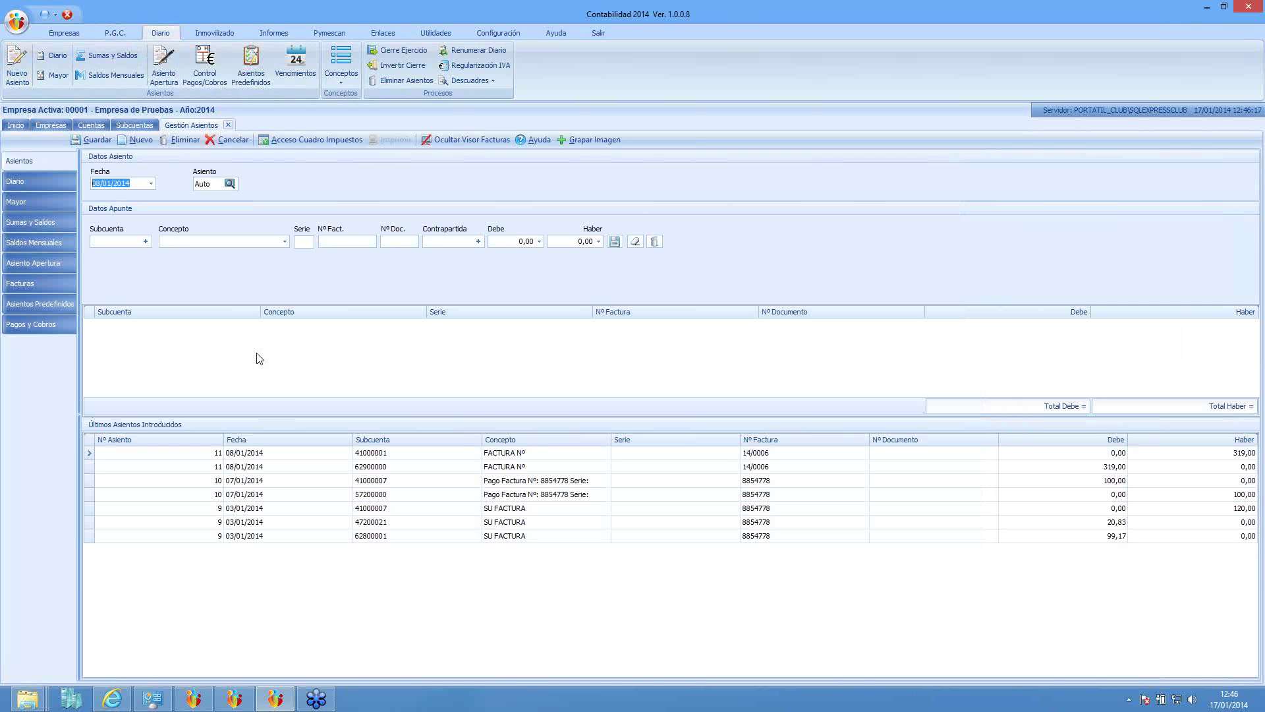
key(Return)
text(jazz)
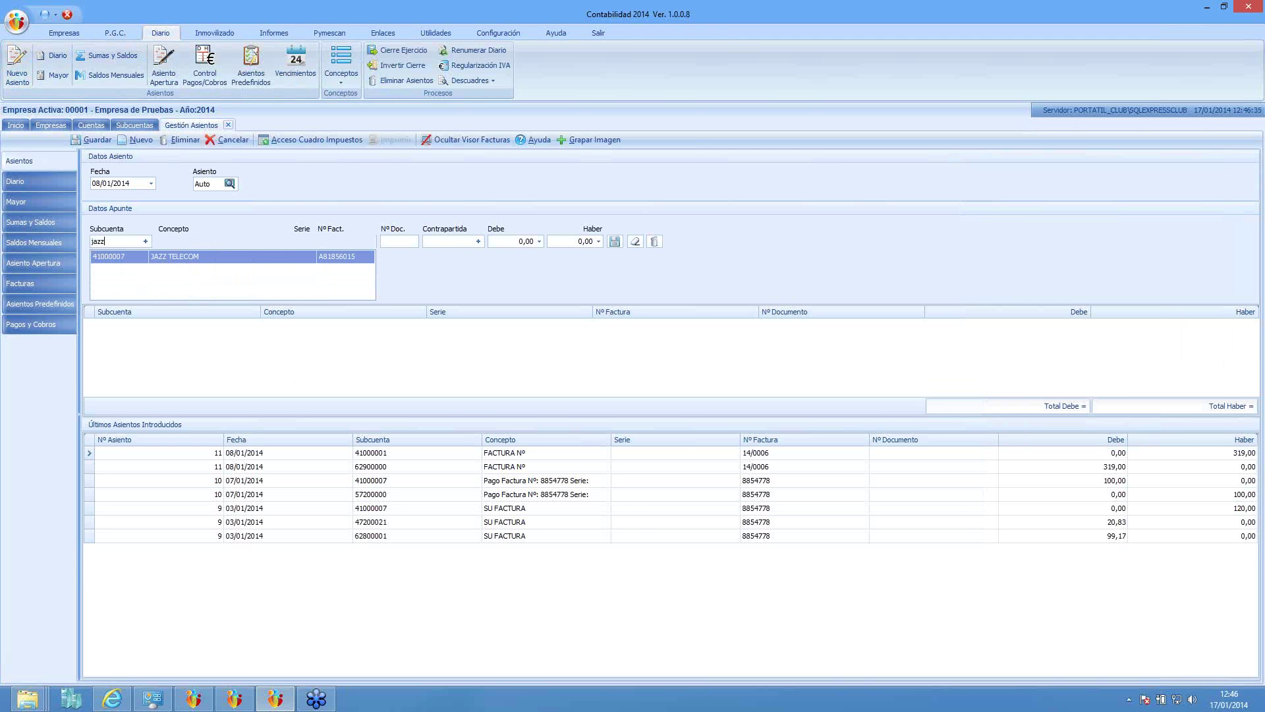
click(191, 259)
click(209, 242)
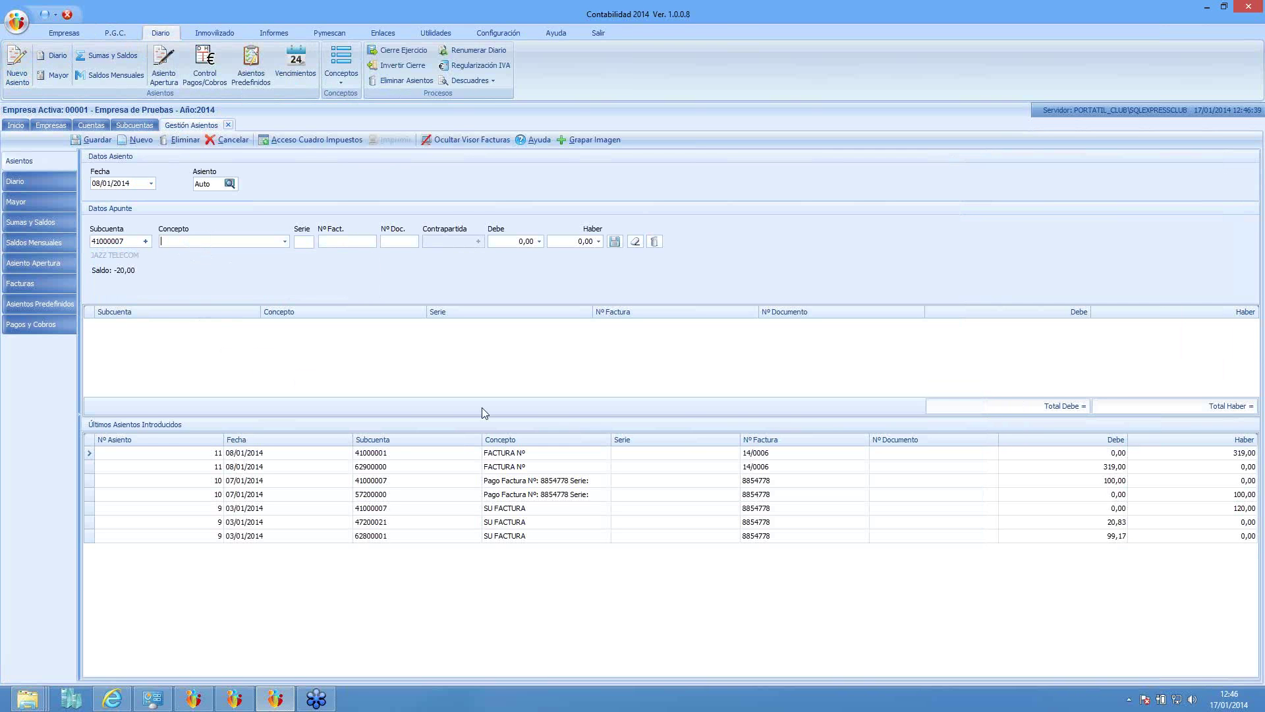
Set the concept of the JAZZ TELECOM entry line to FACTURA Nº.
text(fact)
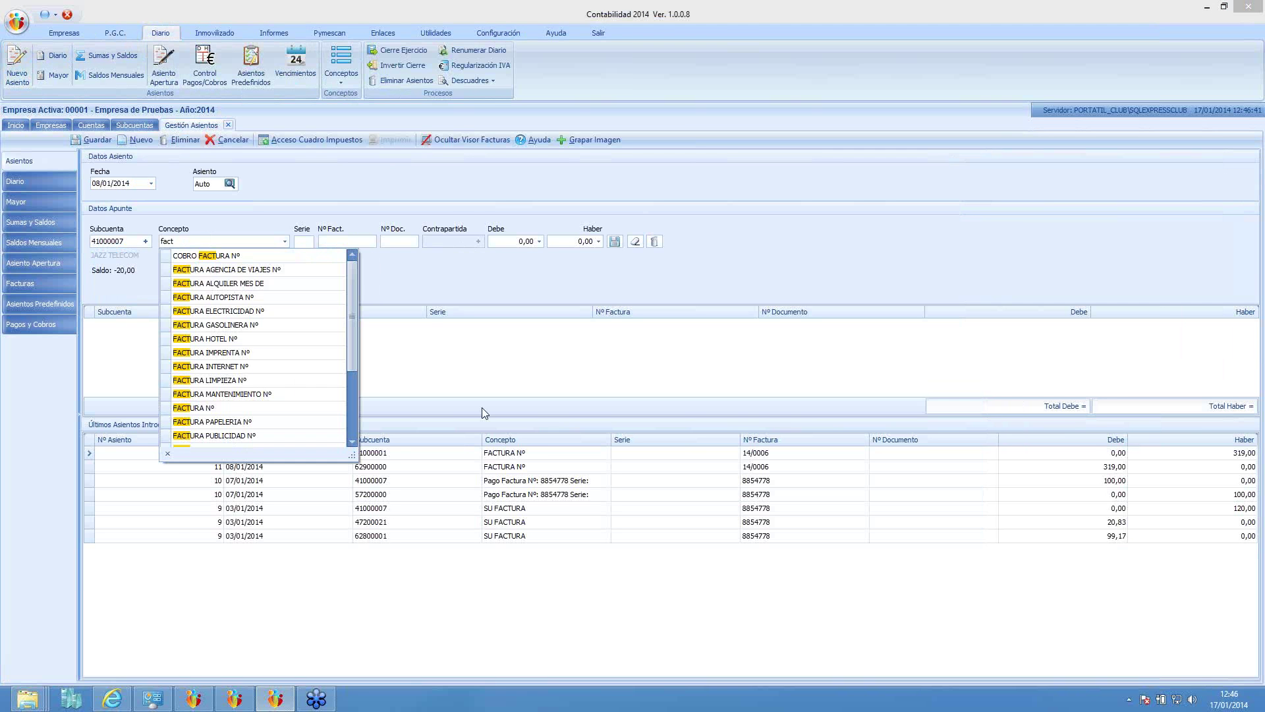
text(ur)
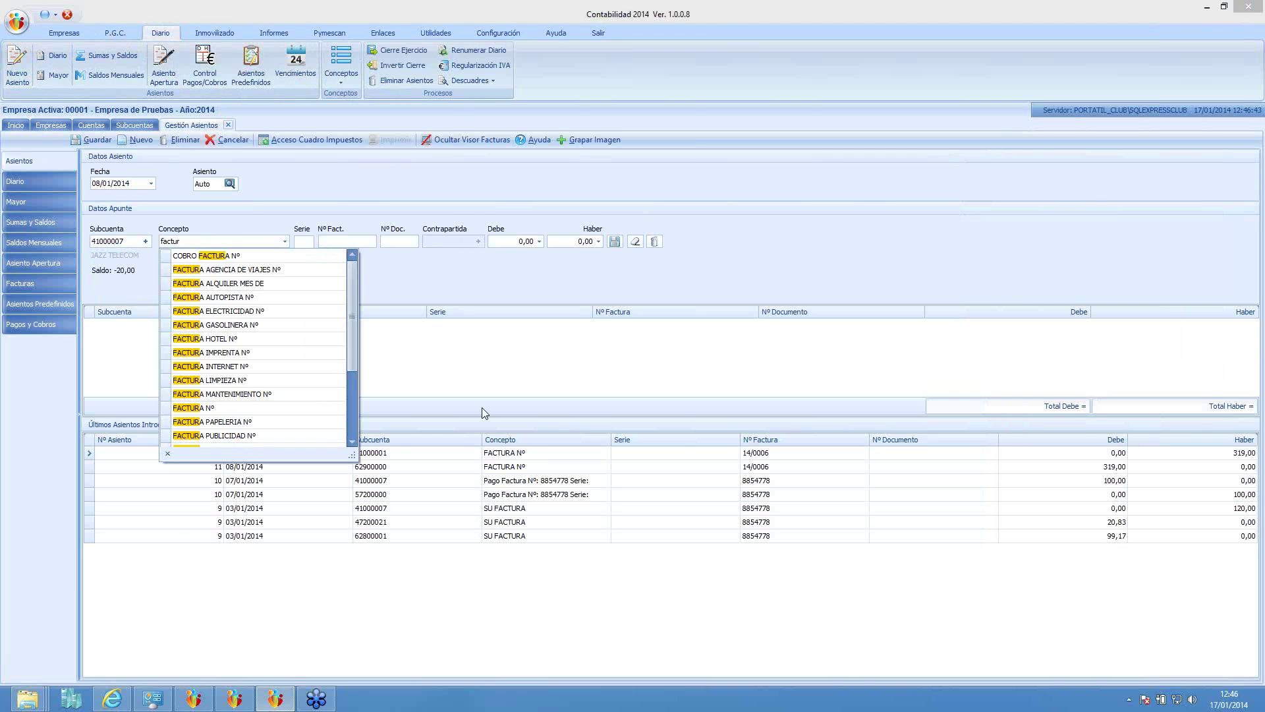
text( an)
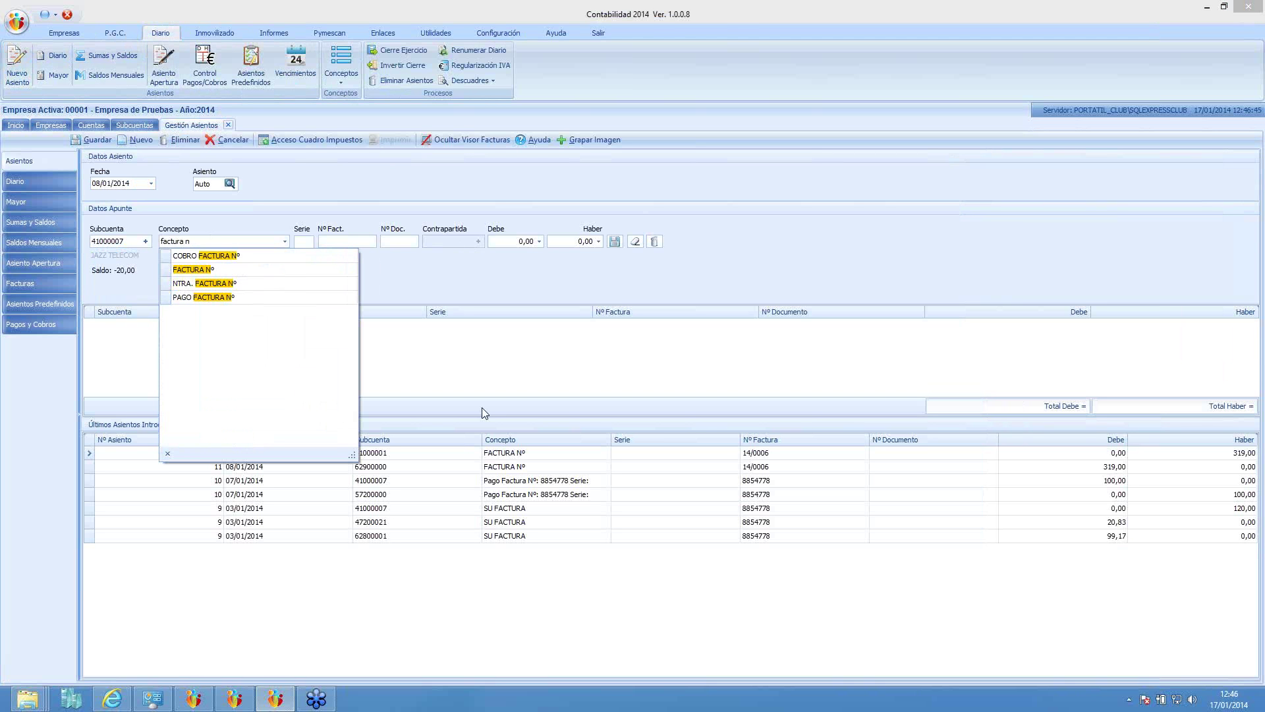
key(Down)
key(Down)
key(Return)
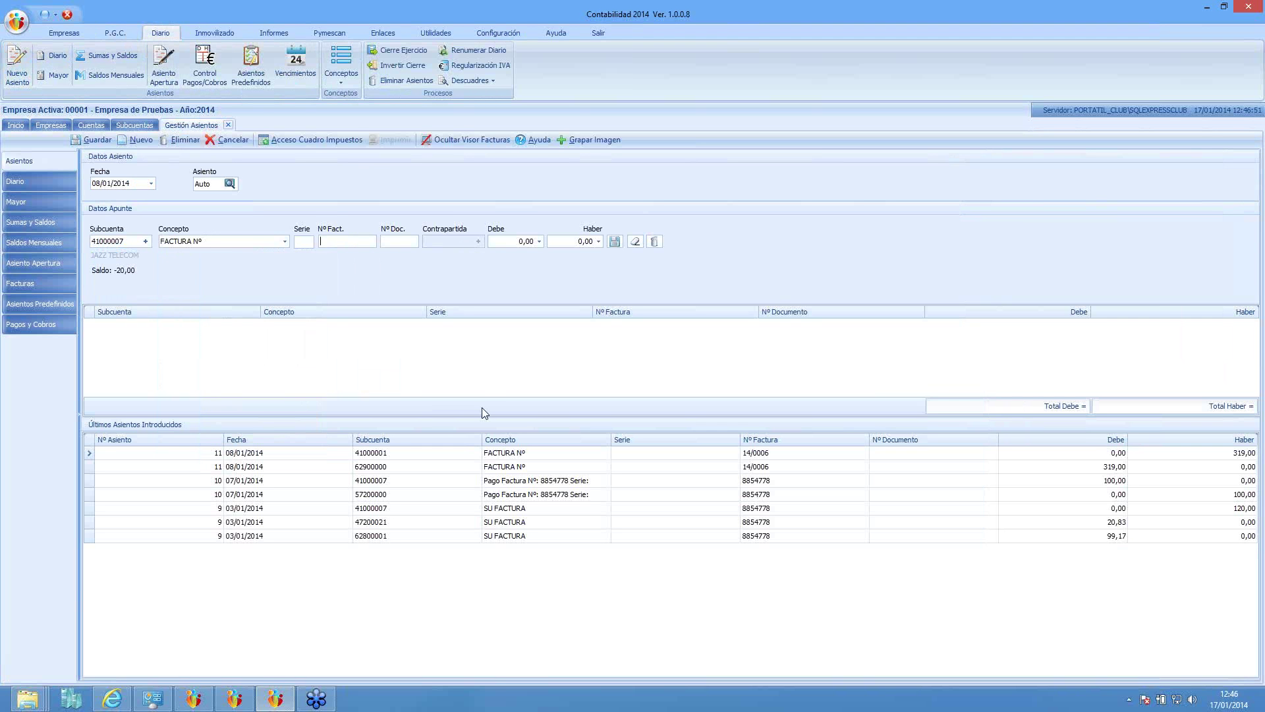
Enter invoice number 473847 and a credit of 160 for JAZZ TELECOM, and save the tax table with its default data.
text(473847)
click(403, 240)
key(Tab)
key(Tab)
text(160)
key(Return)
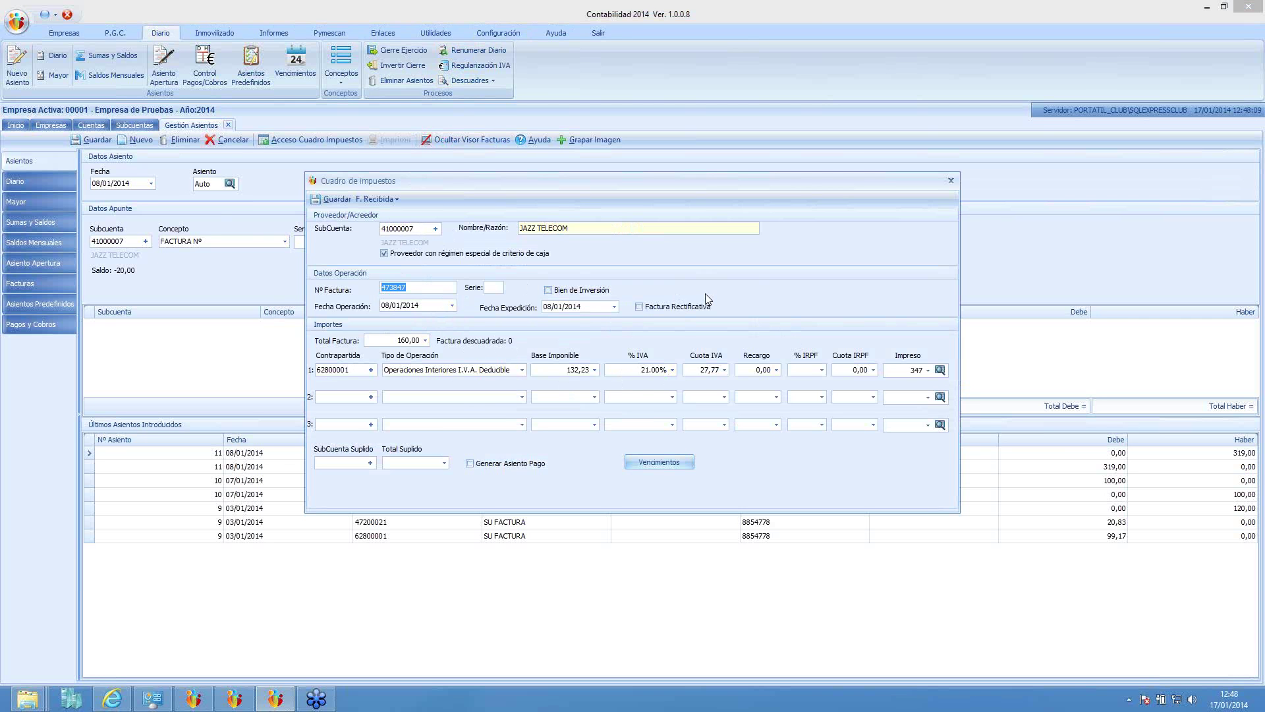
key(alt+g)
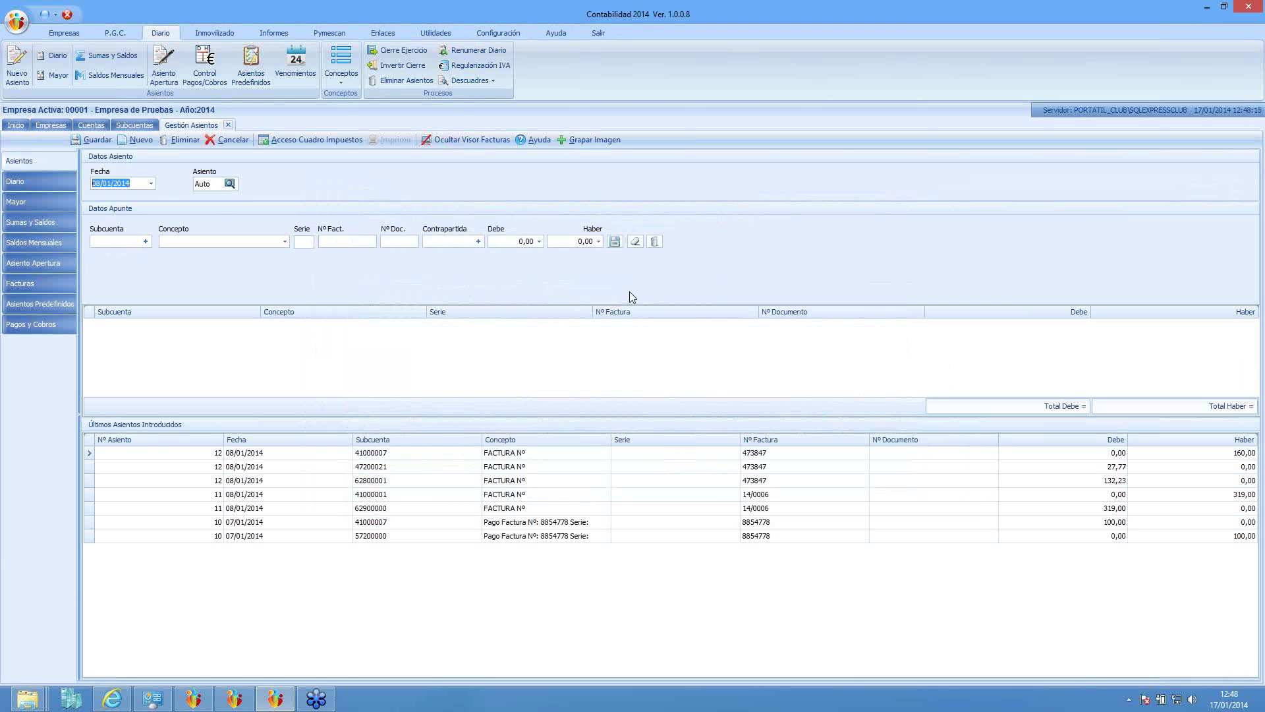
Begin another entry for the TELEFONICA ESPAÑA, S.A. subaccount with the concept FACTURA Nº.
key(Tab)
text(telef)
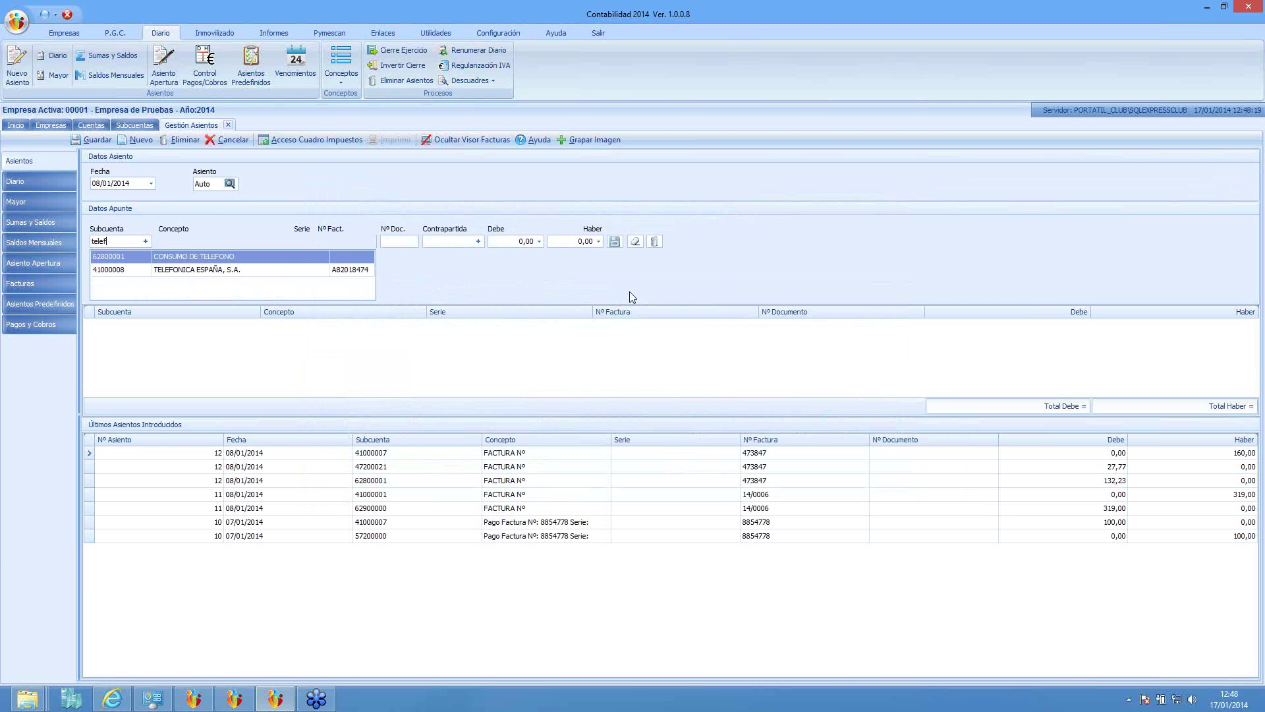
key(Down)
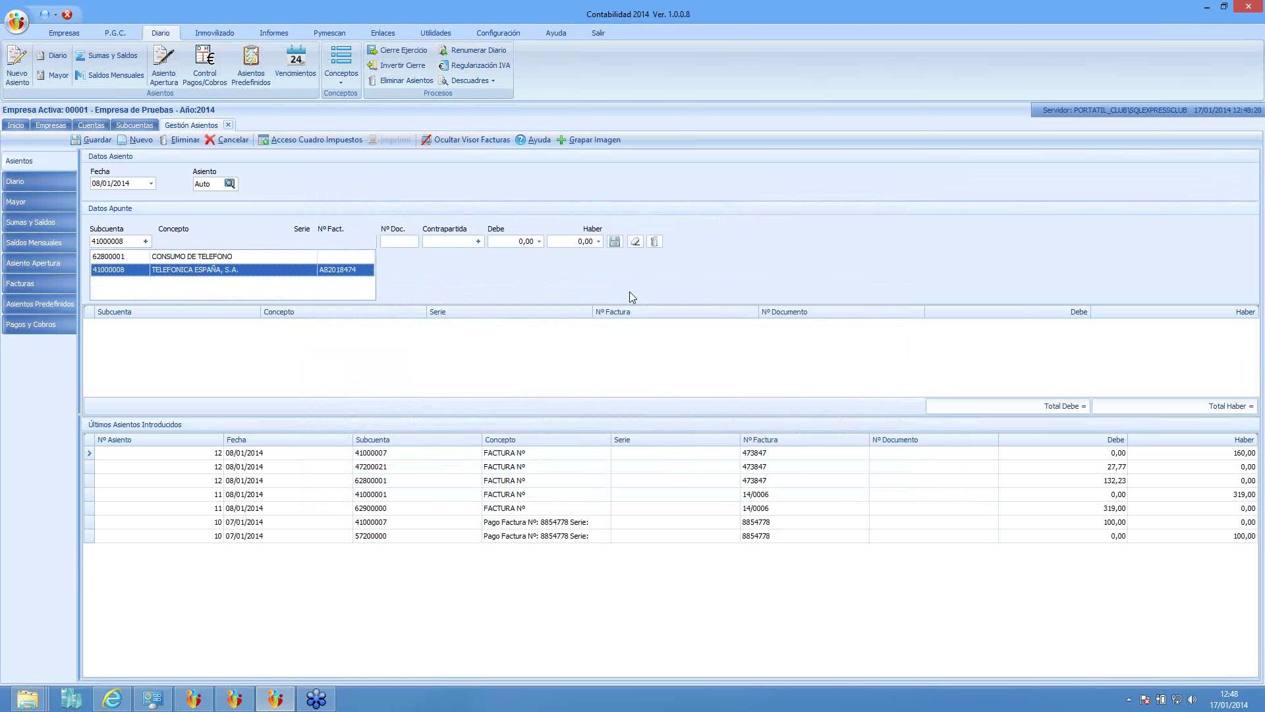
key(Return)
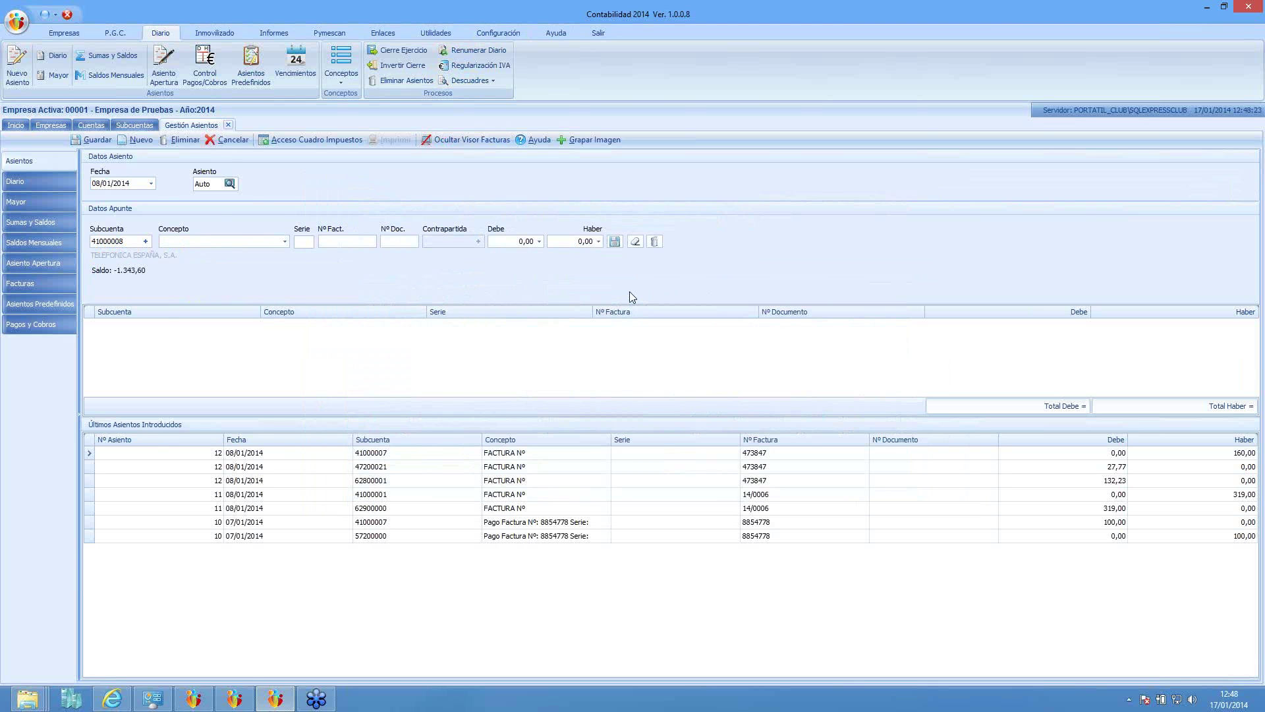
text(factura n)
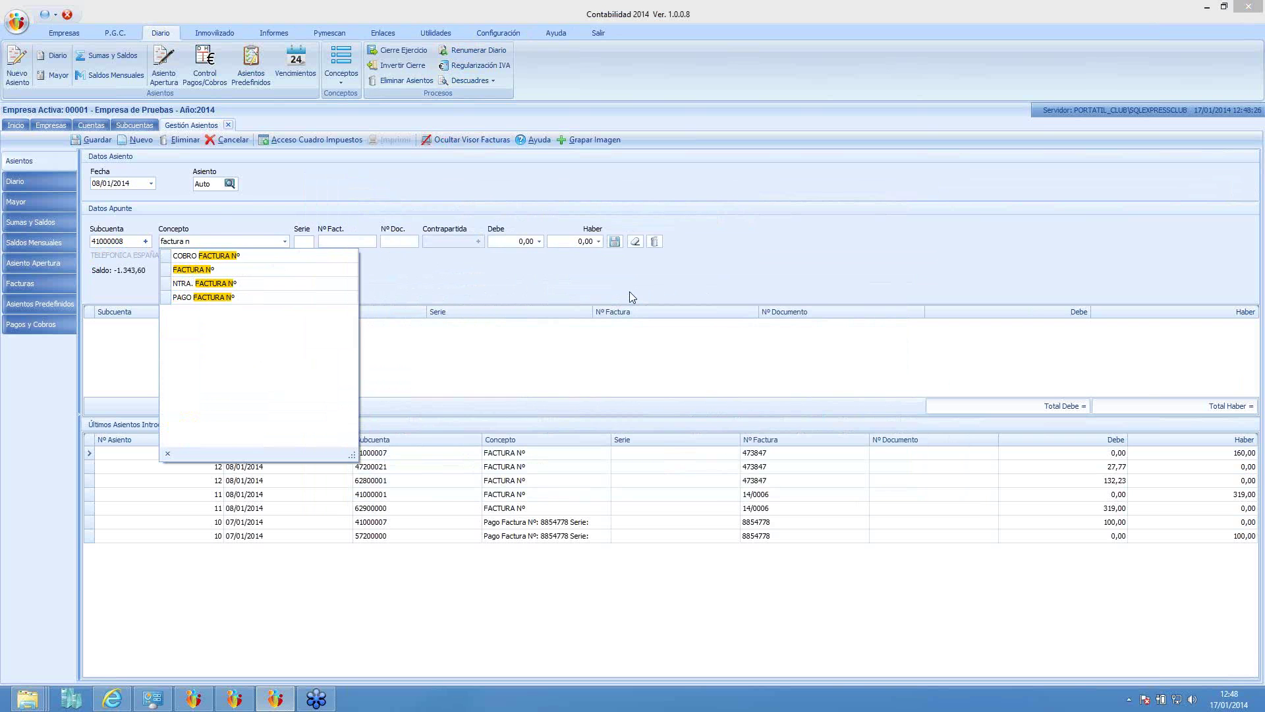
key(Down)
key(Down)
key(Return)
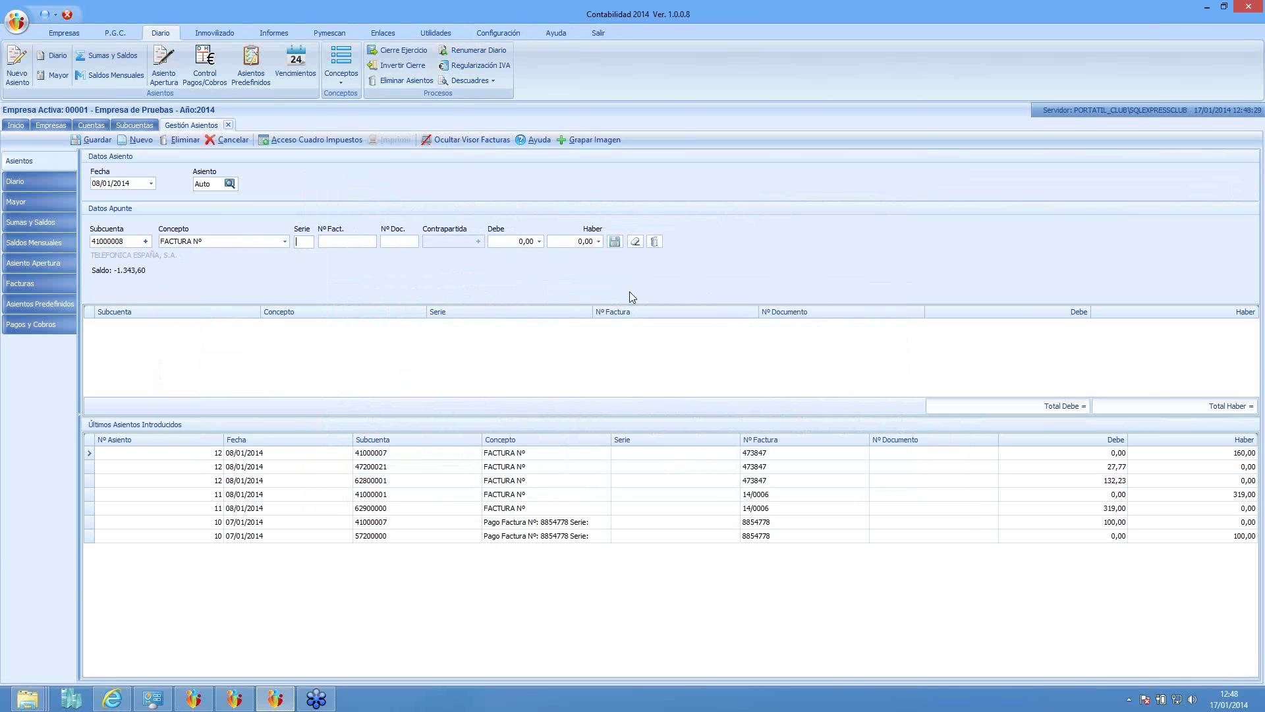
Enter invoice number 465465465 with a credit of 120 and try to save the tax table without a counterpart.
text(465465465)
key(Tab)
text(120)
key(Return)
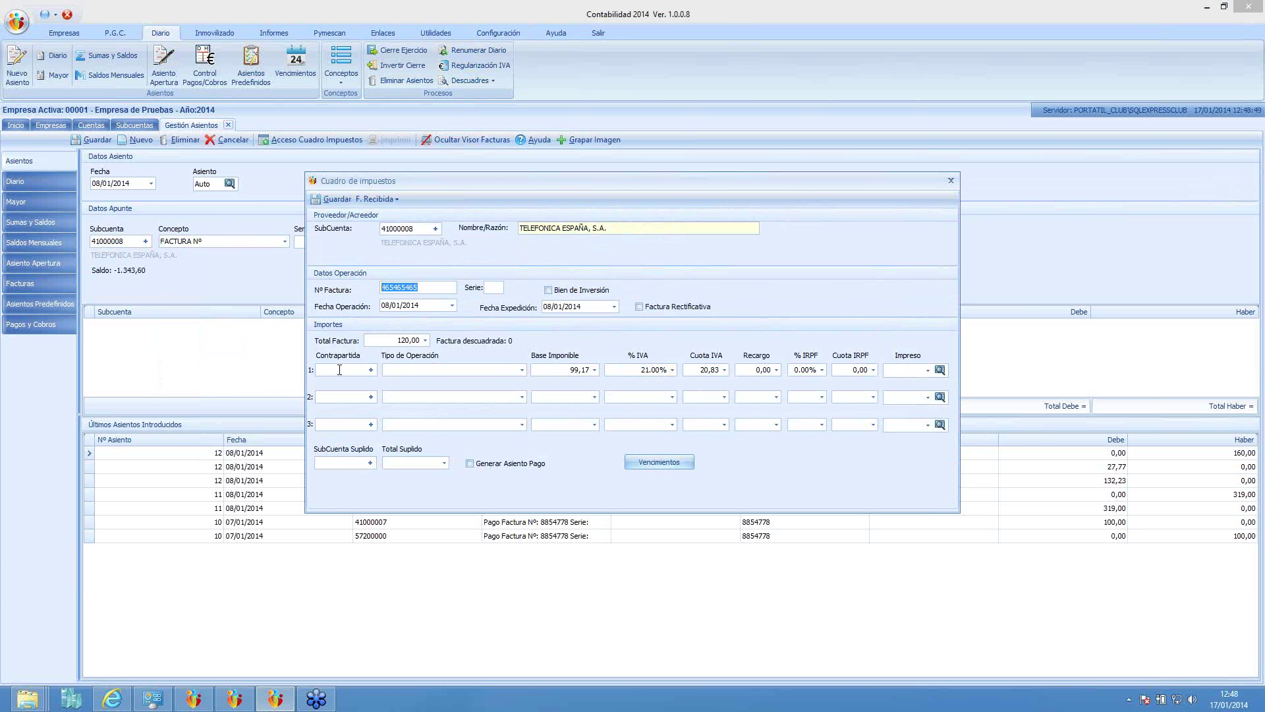
click(335, 200)
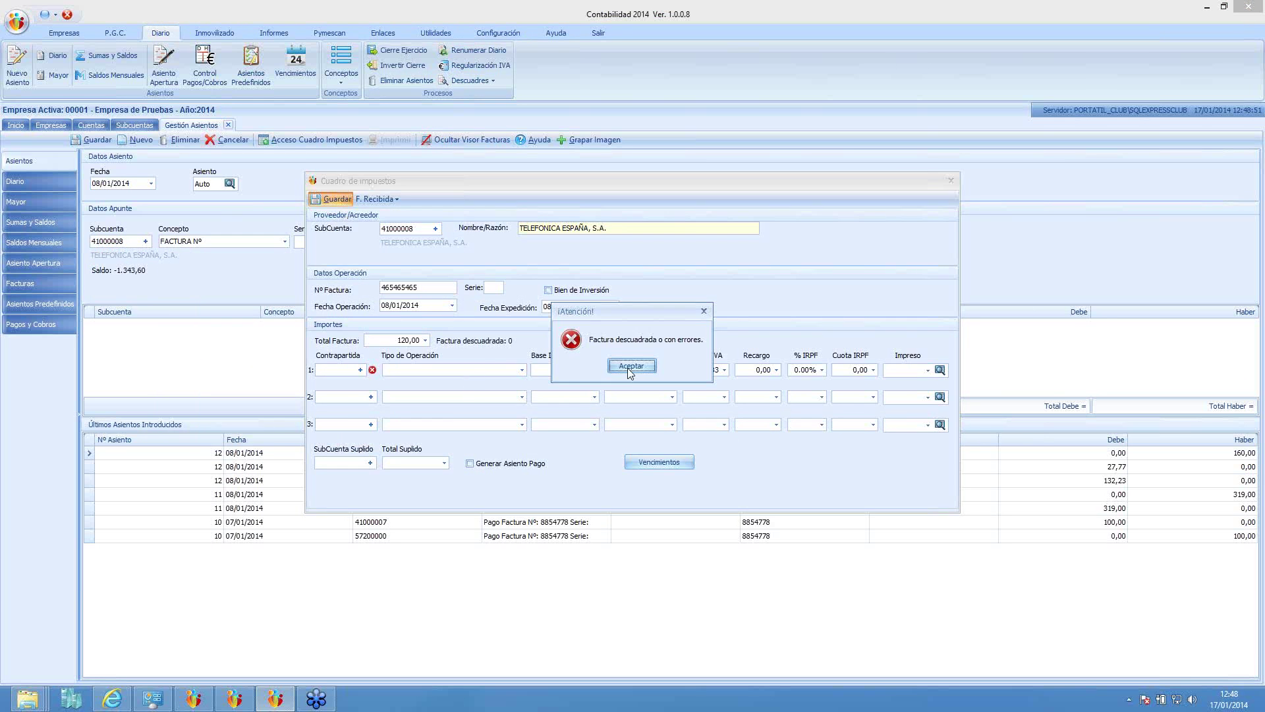
click(630, 367)
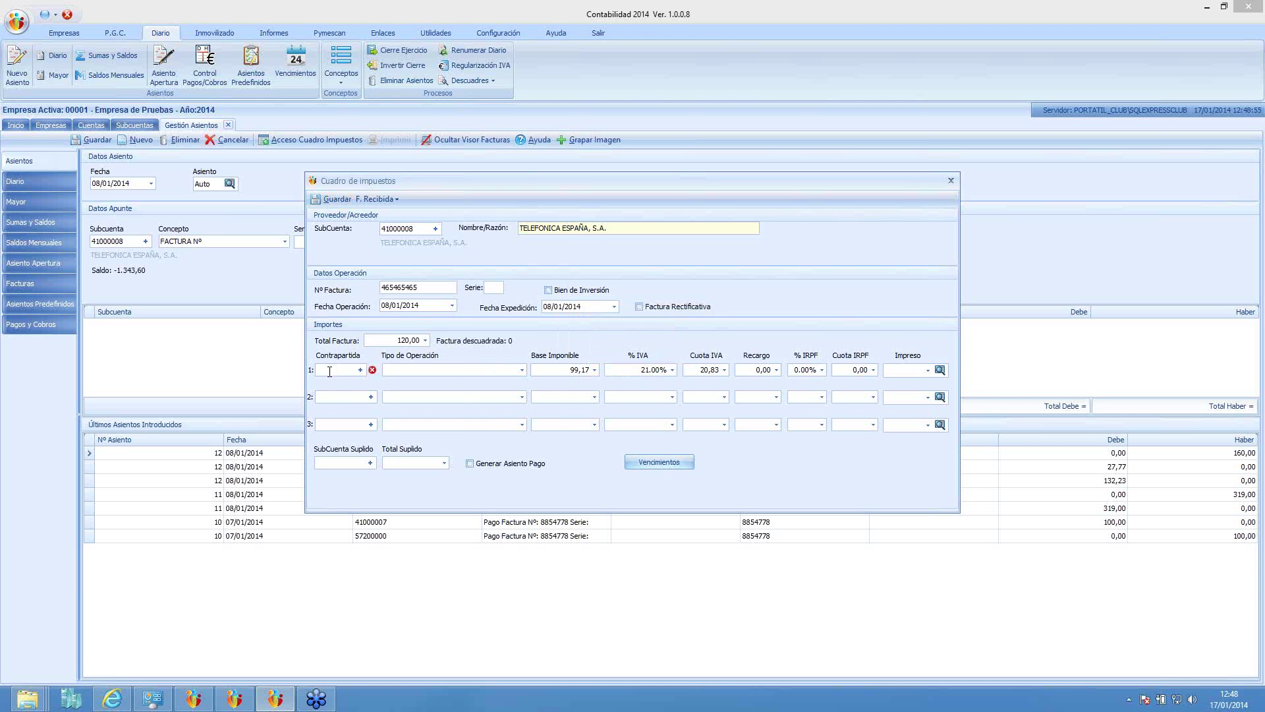
Set the first tax line's counterpart to CONSUMO DE TELEFONO and its operation type to Operaciones Interiores I.V.A. Deducible.
text(consu)
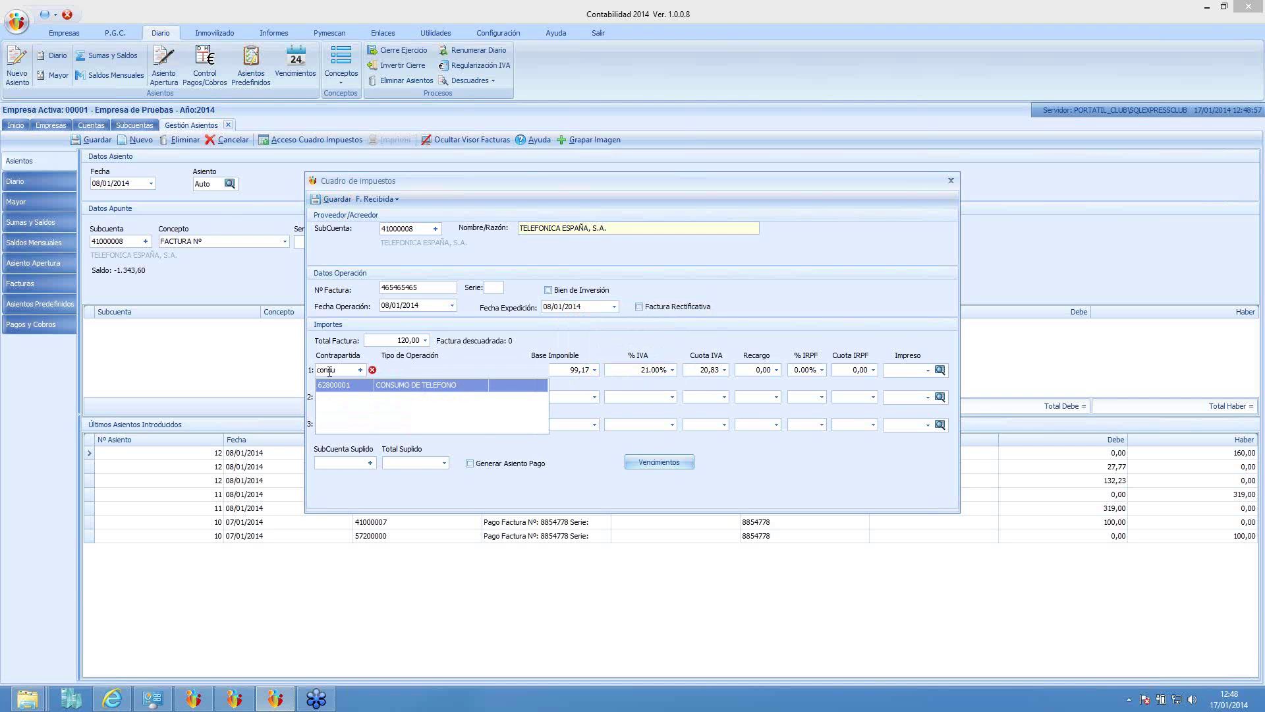
key(Down)
key(Return)
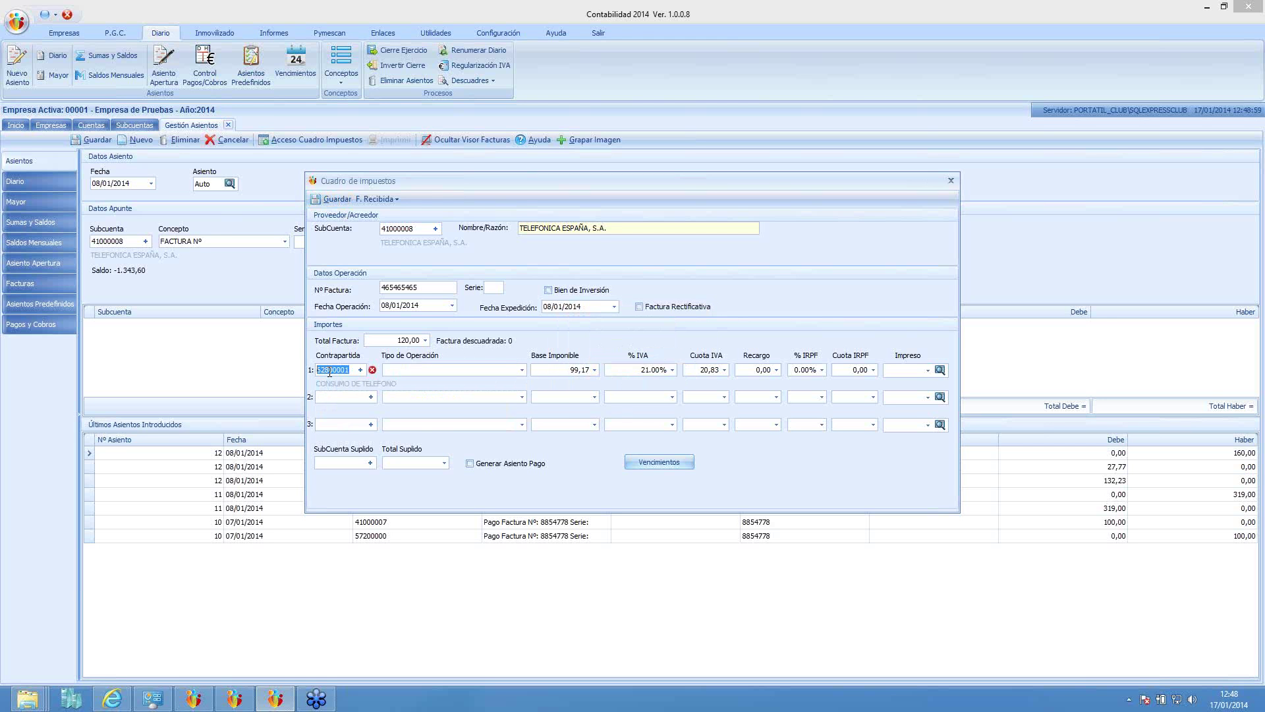
key(Return)
key(Down)
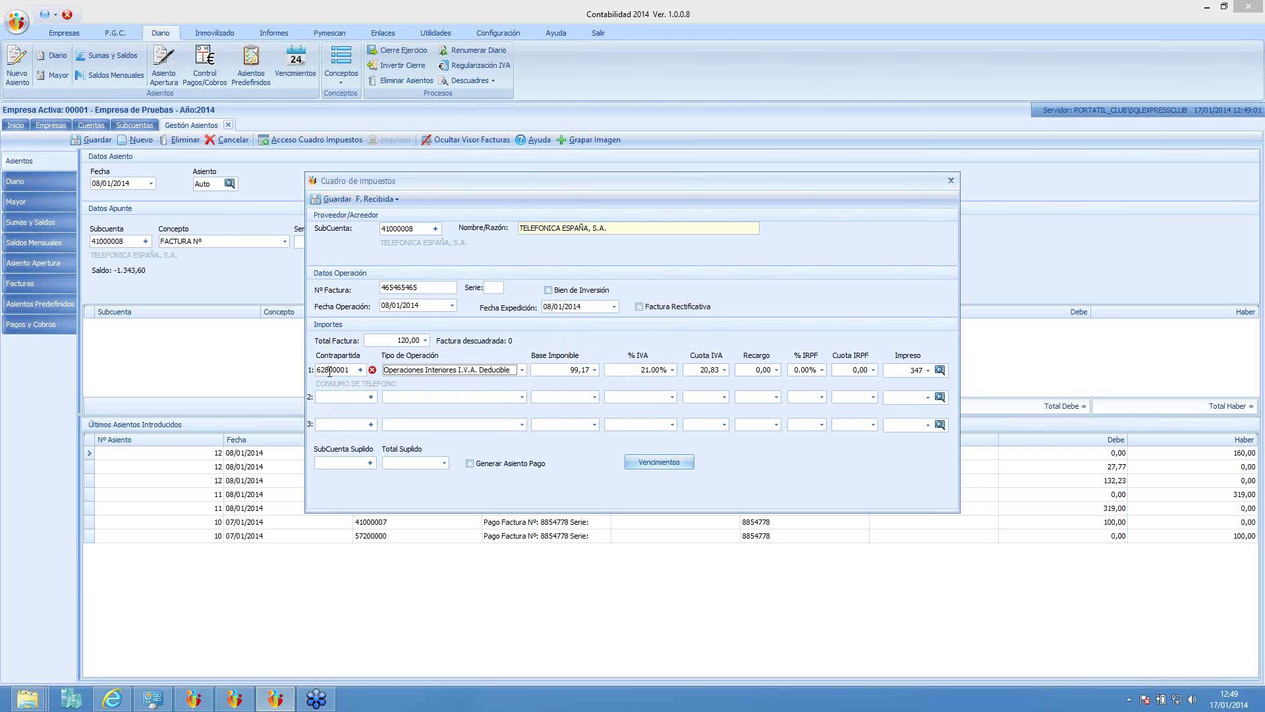
key(Down)
key(Up)
Set the first tax line's I.V.A. rate to 10.00%.
key(Tab)
key(Tab)
text(10)
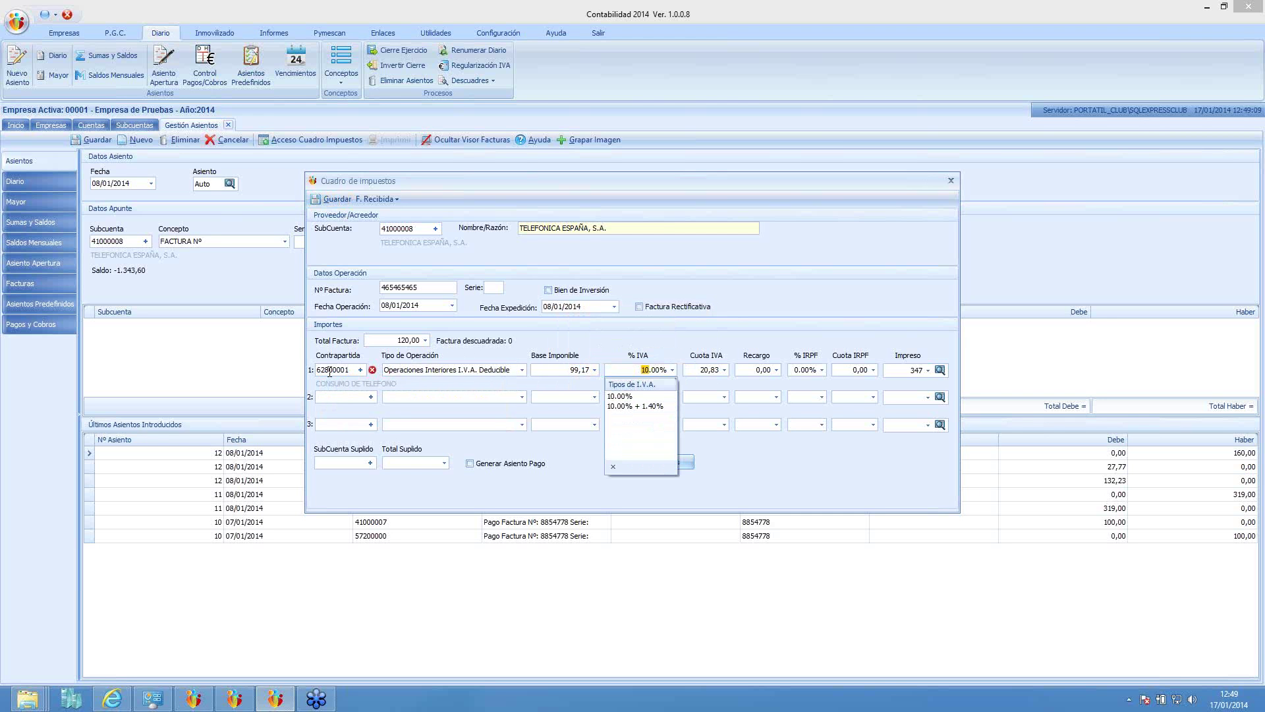
key(Return)
Keep tax form 347, save the TELEFONICA ESPAÑA, S.A. tax table and store its data as the supplier's new defaults.
key(Tab)
key(Tab)
key(Tab)
key(Tab)
key(Tab)
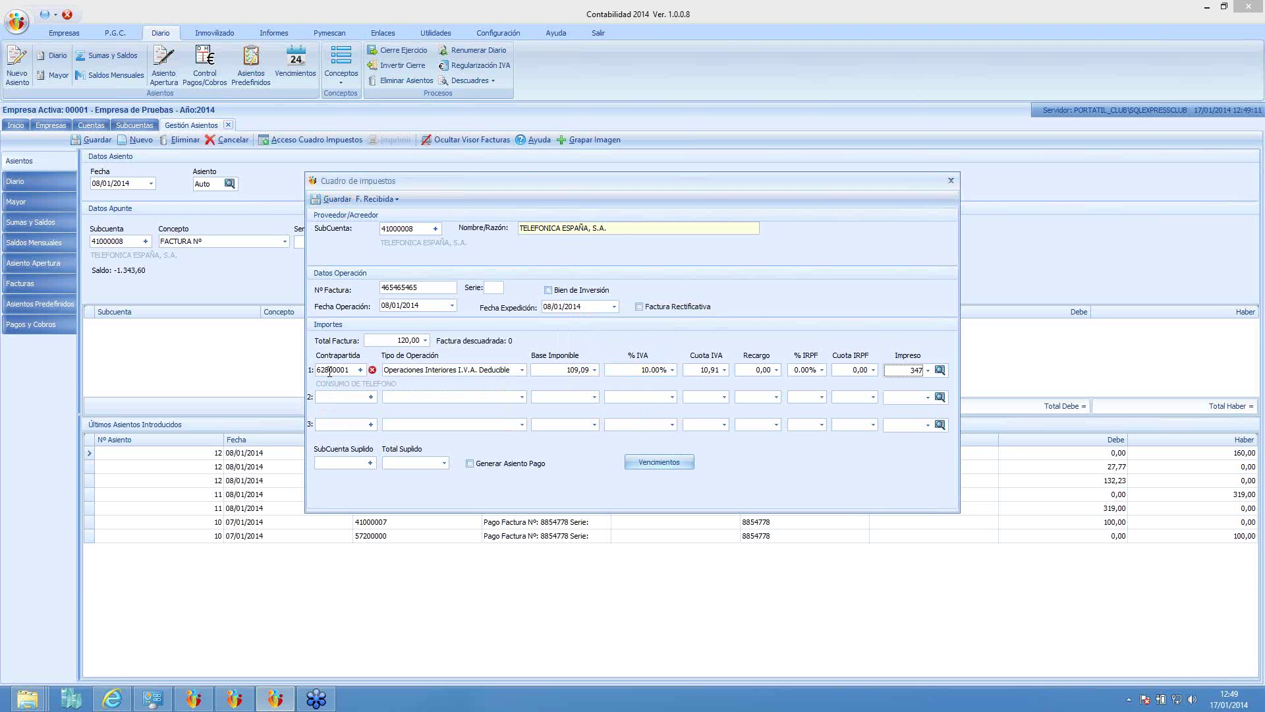
key(Return)
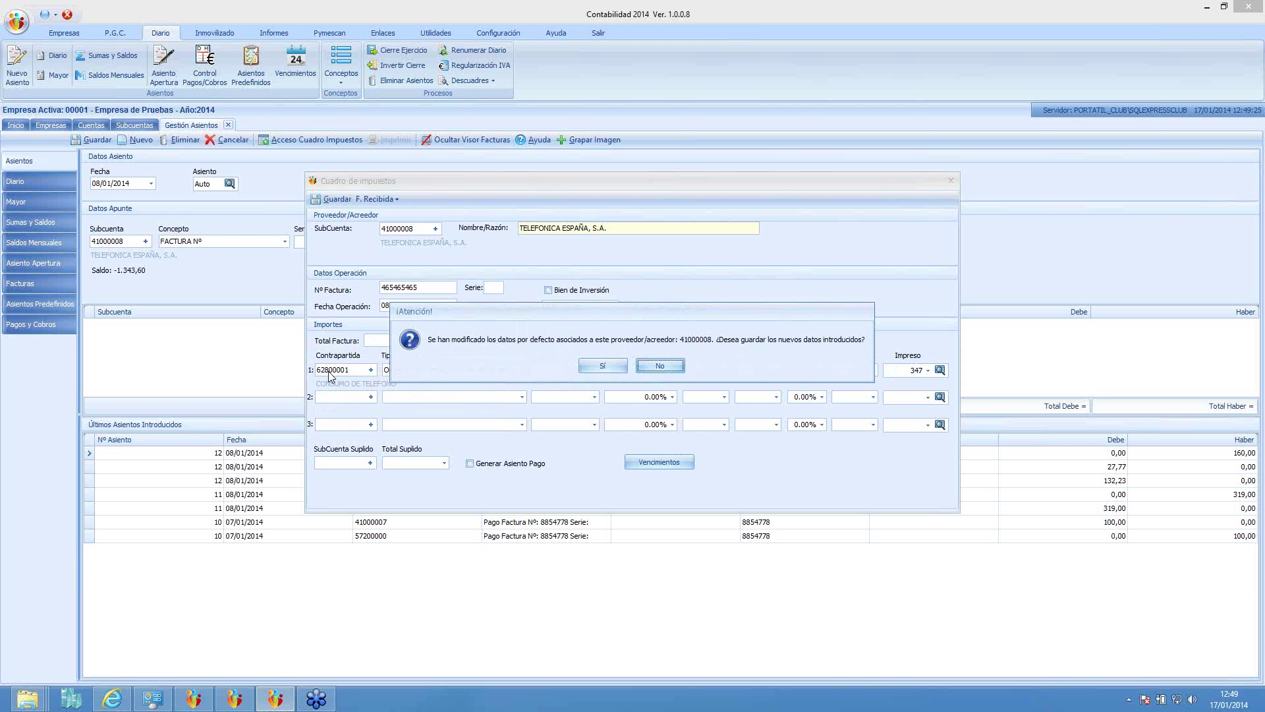
click(588, 367)
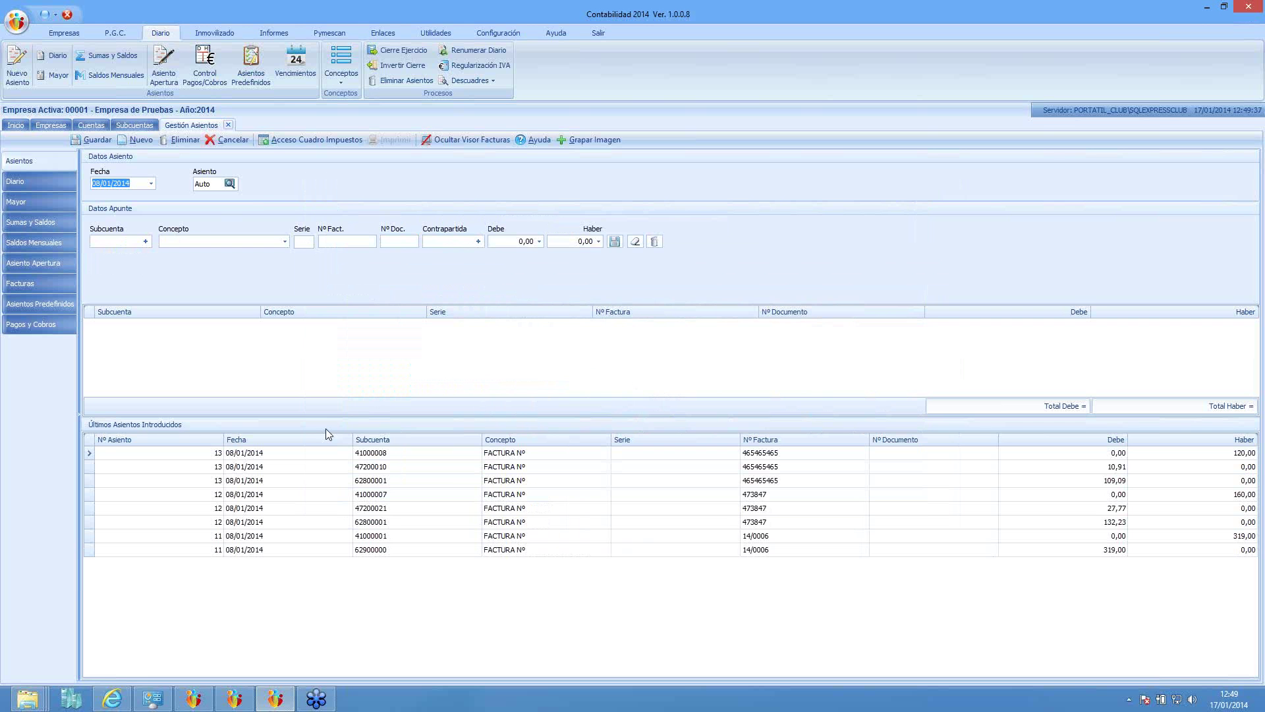
Open the tax percentages list and examine the I.V.A. rates, surcharges and their debit and credit accounts.
click(116, 34)
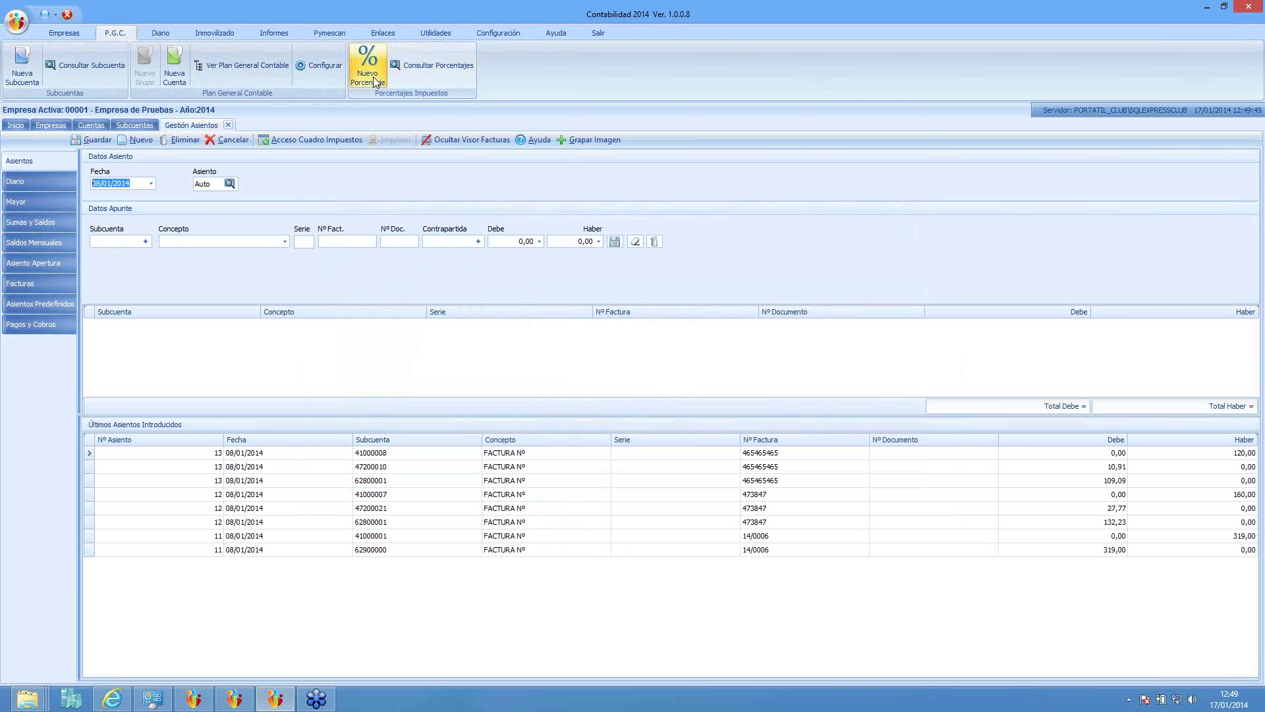
click(417, 65)
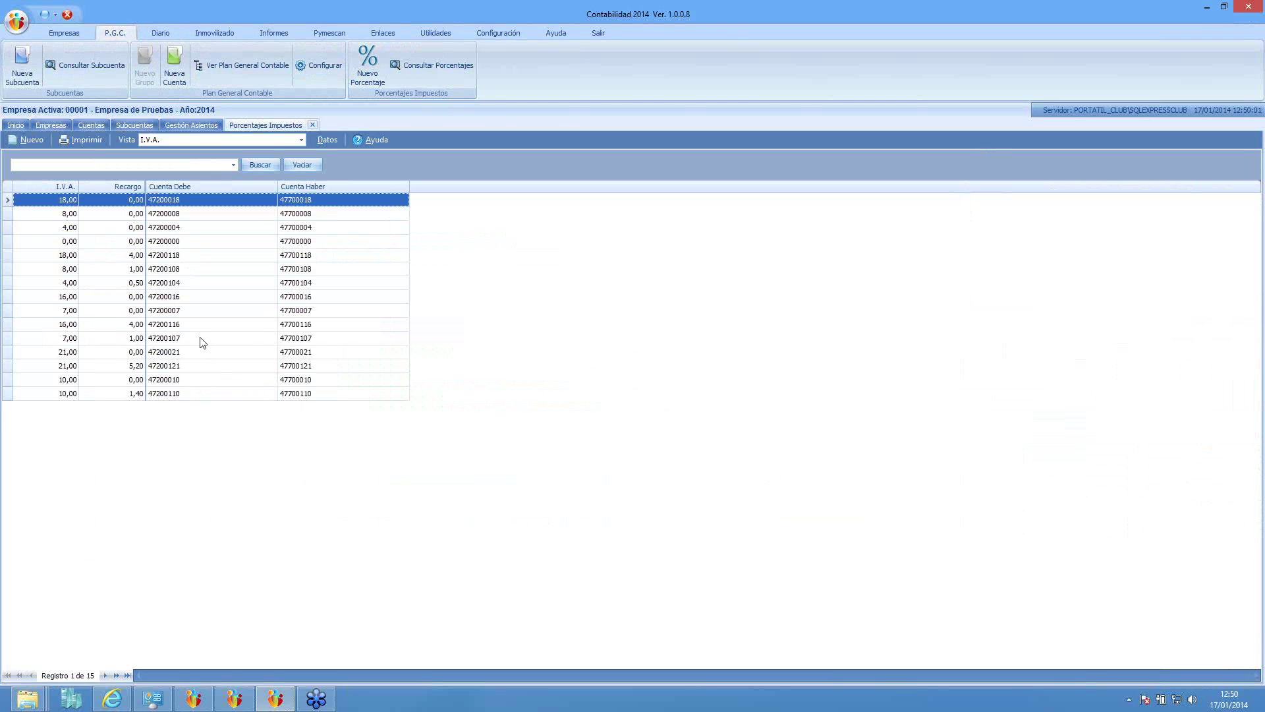
click(161, 31)
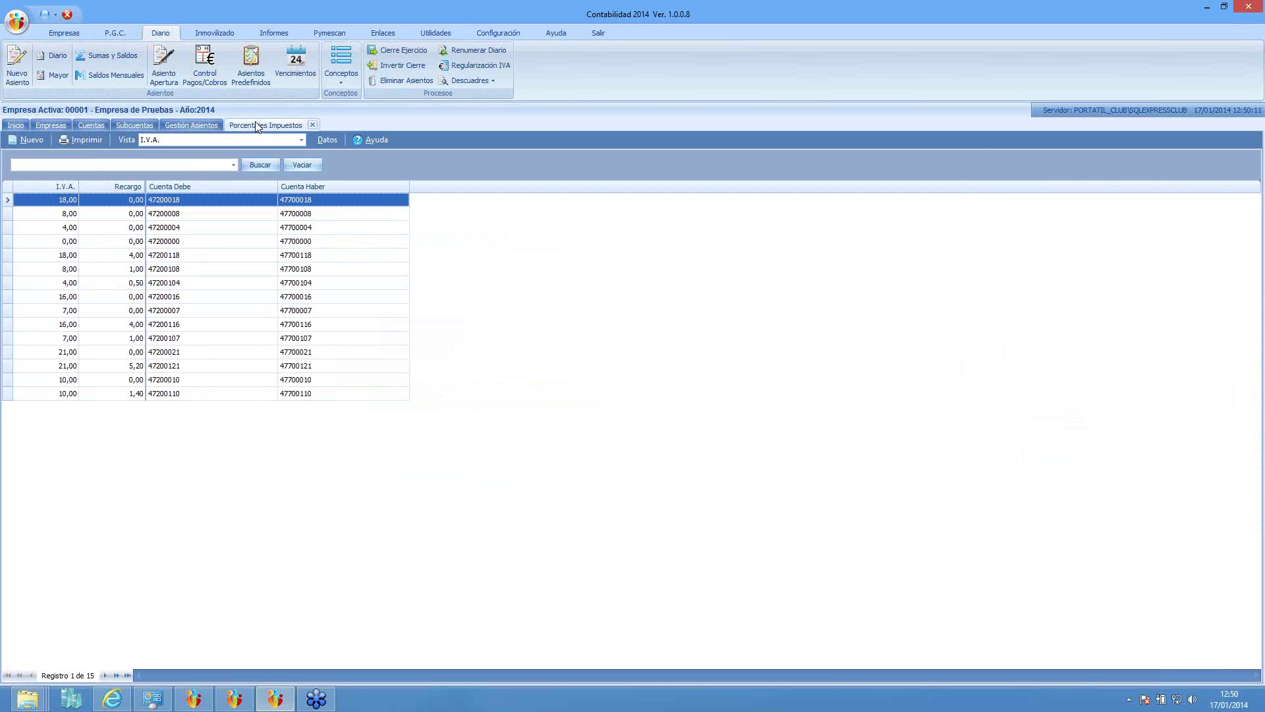
Look through the open Empresas, Cuentas, Subcuentas, Gestión Asientos and Porcentajes Impuestos windows in turn.
click(45, 125)
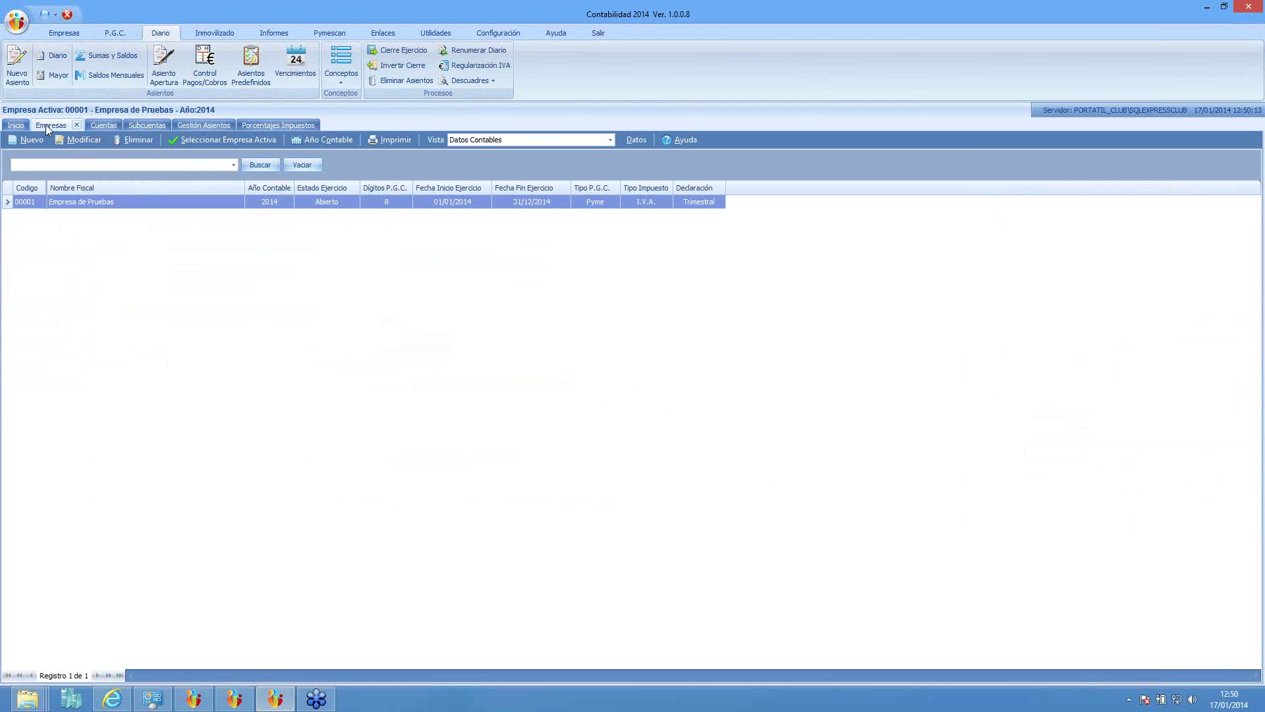
click(100, 124)
click(145, 124)
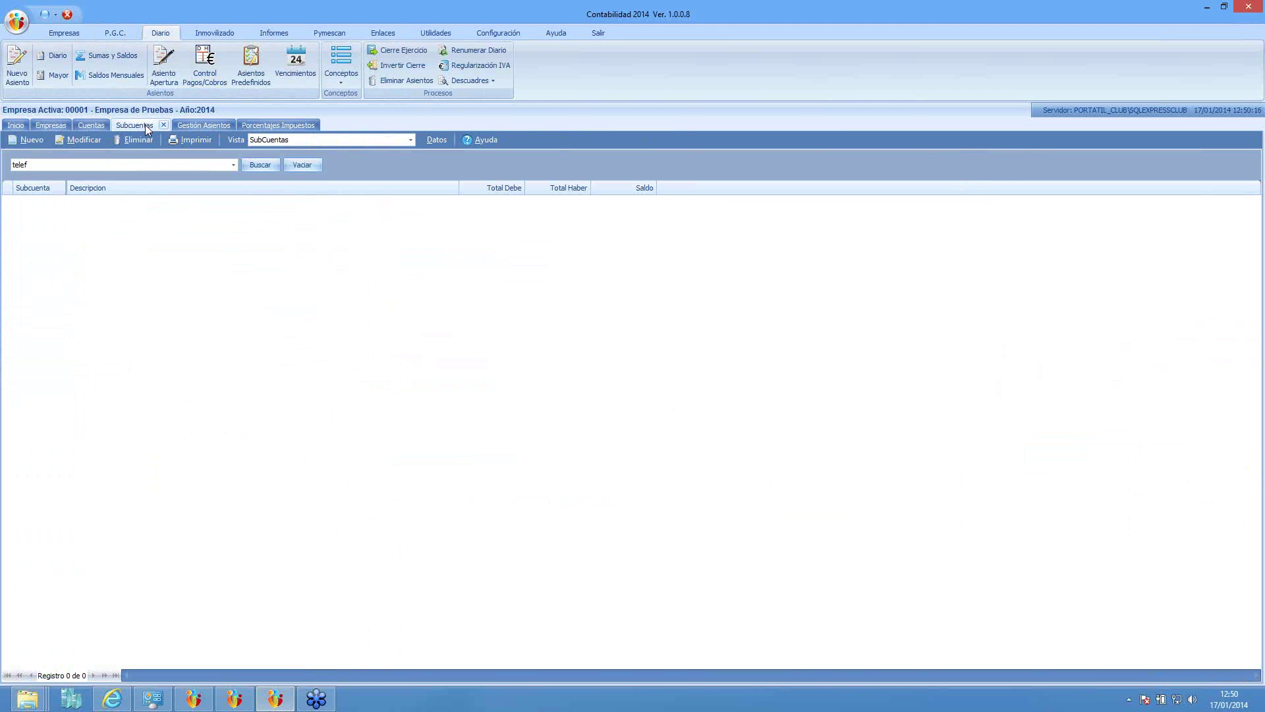
click(196, 128)
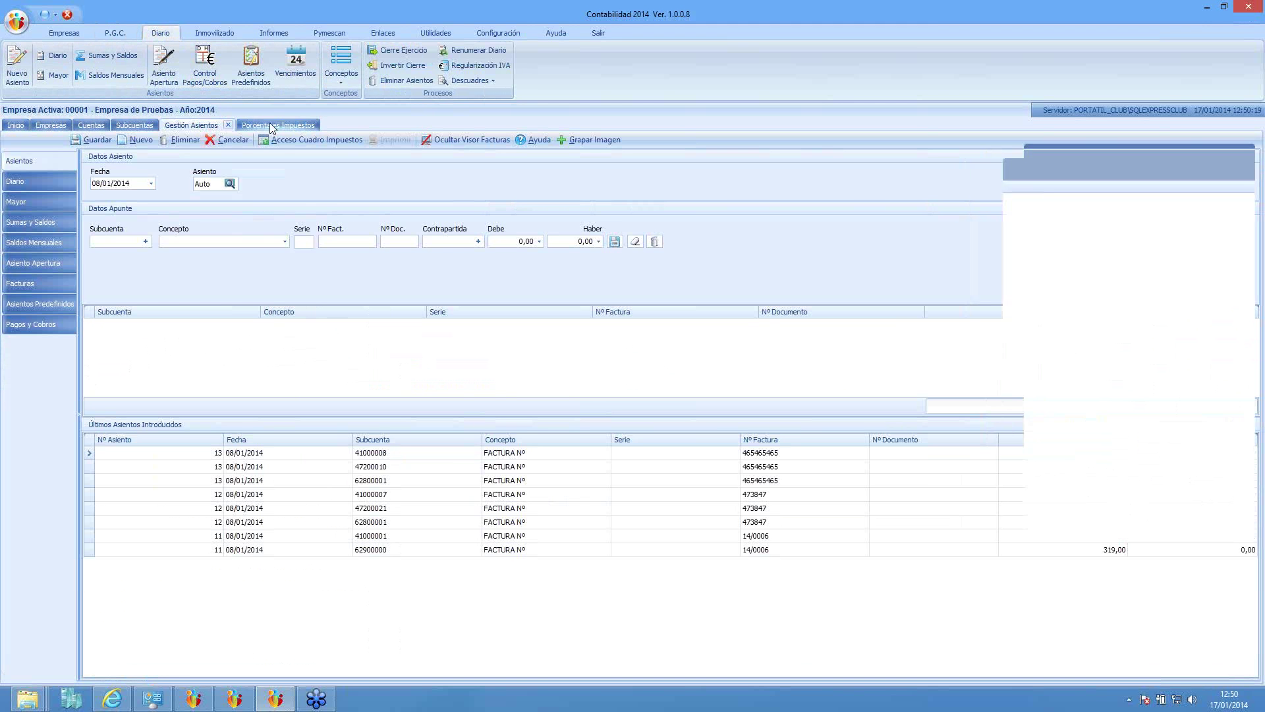
click(270, 125)
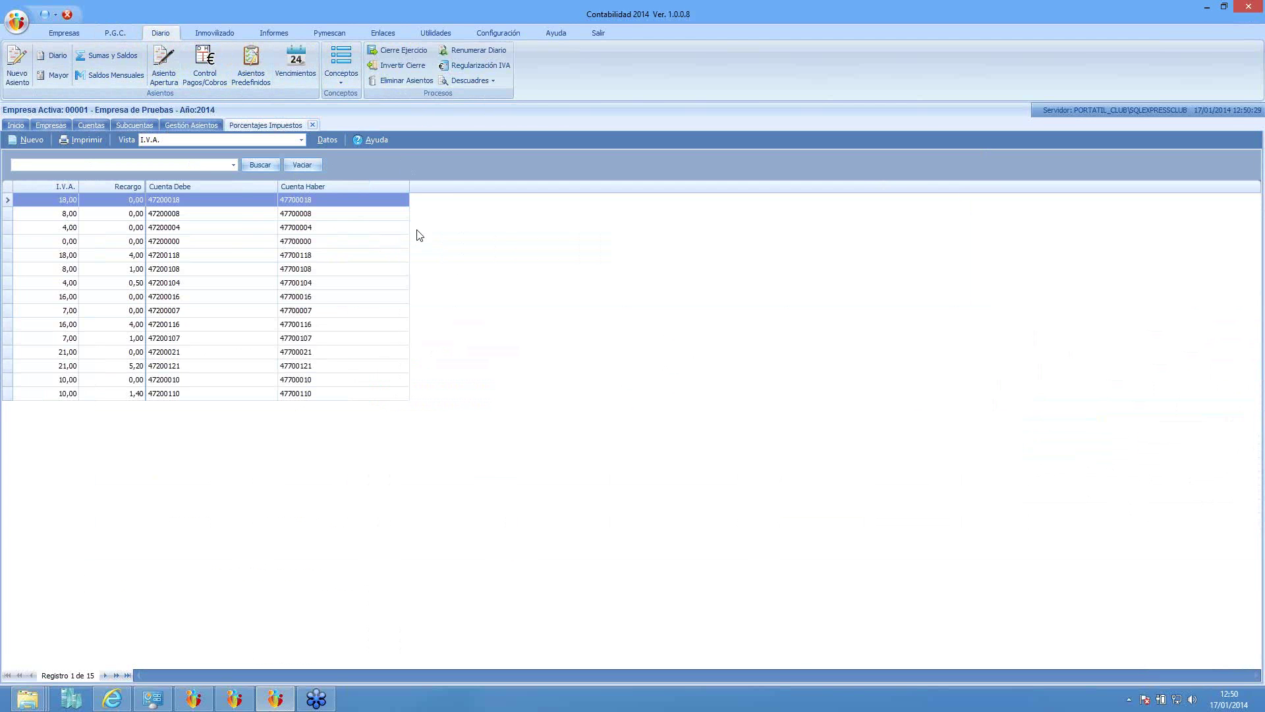
Load journal entries 13 and 12 from the latest entries in Gestión Asientos and cancel back to a blank entry.
click(187, 123)
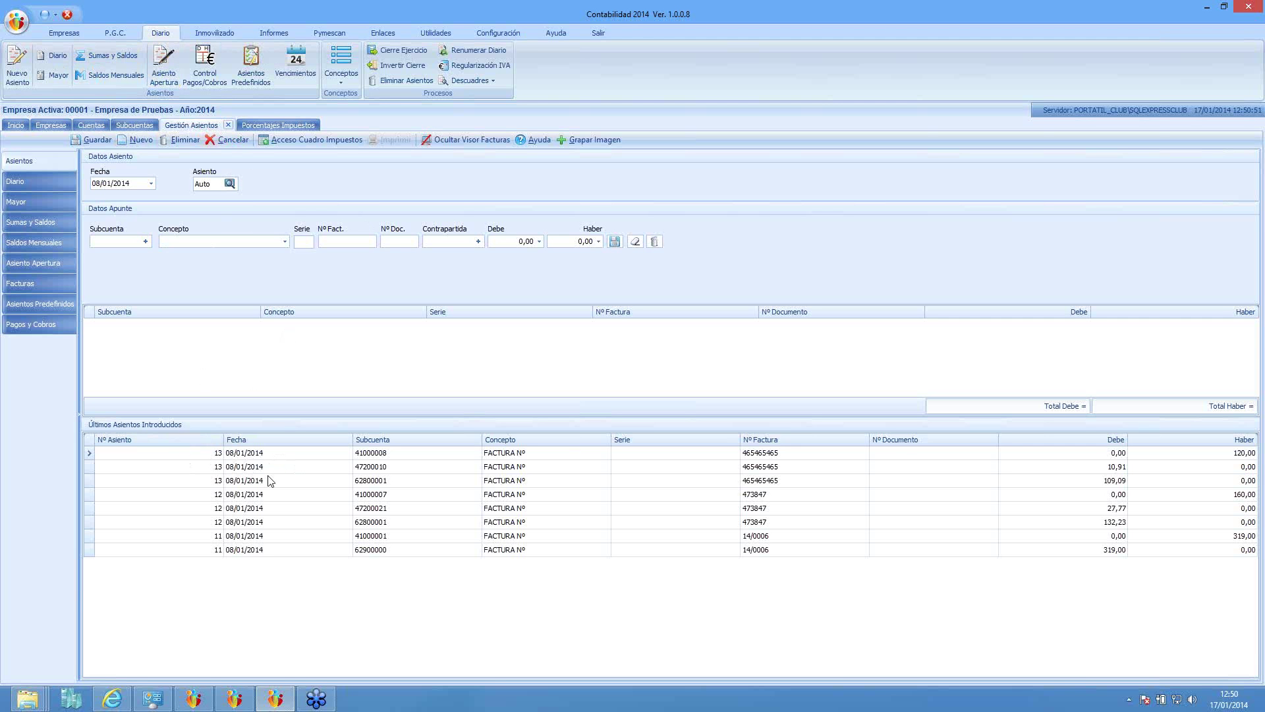
double_click(302, 455)
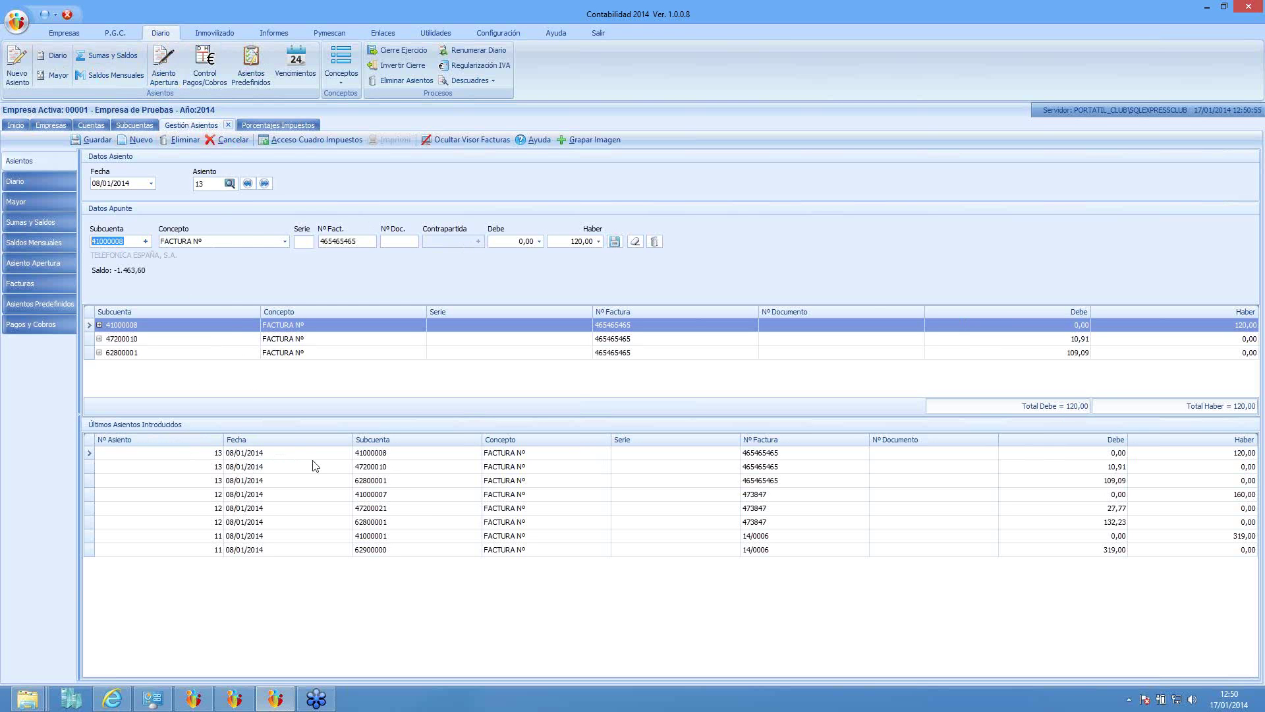
double_click(326, 509)
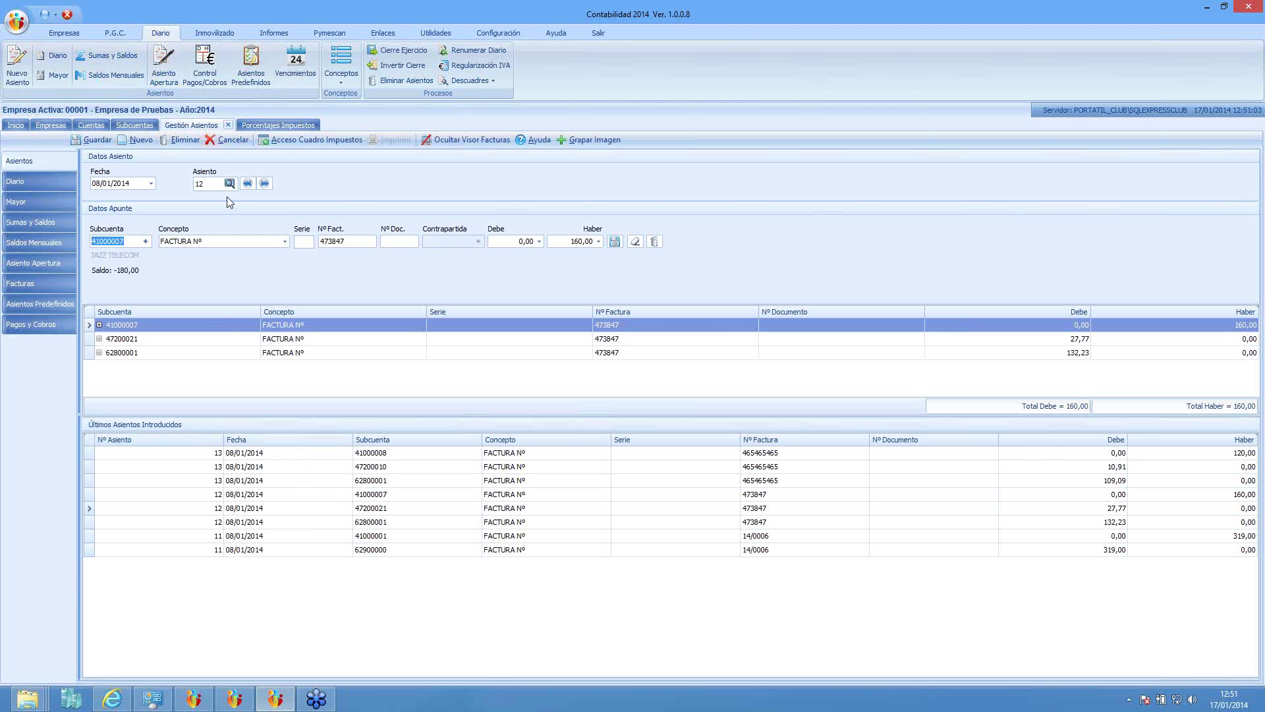
click(219, 140)
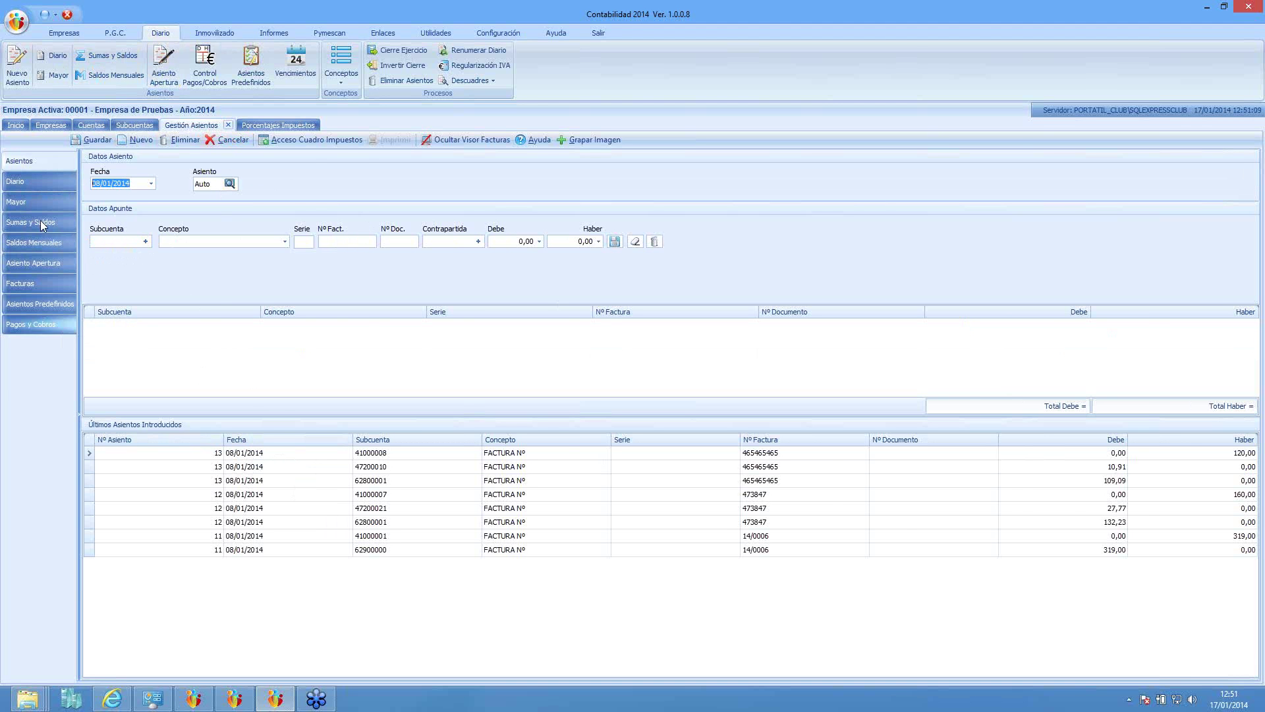
Search the Diario for "tel" and open entry 13 from its CONSUMO DE TELEFONO line.
click(37, 187)
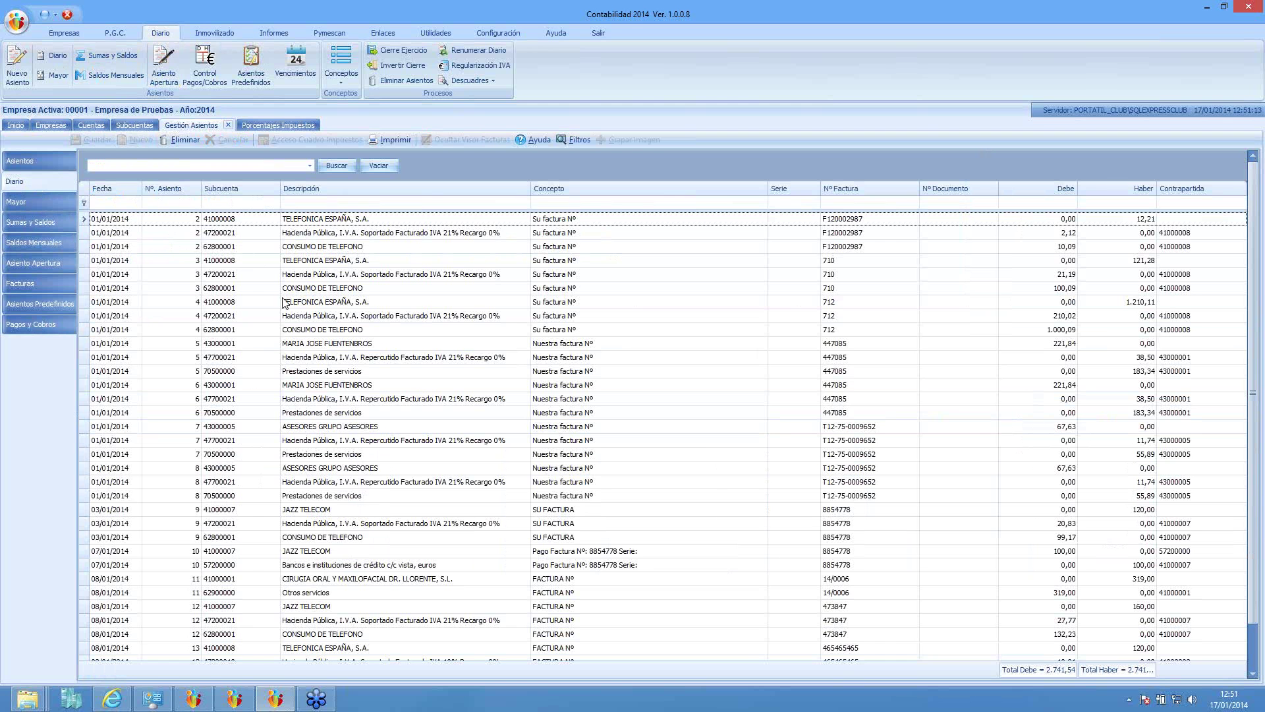
text(tel)
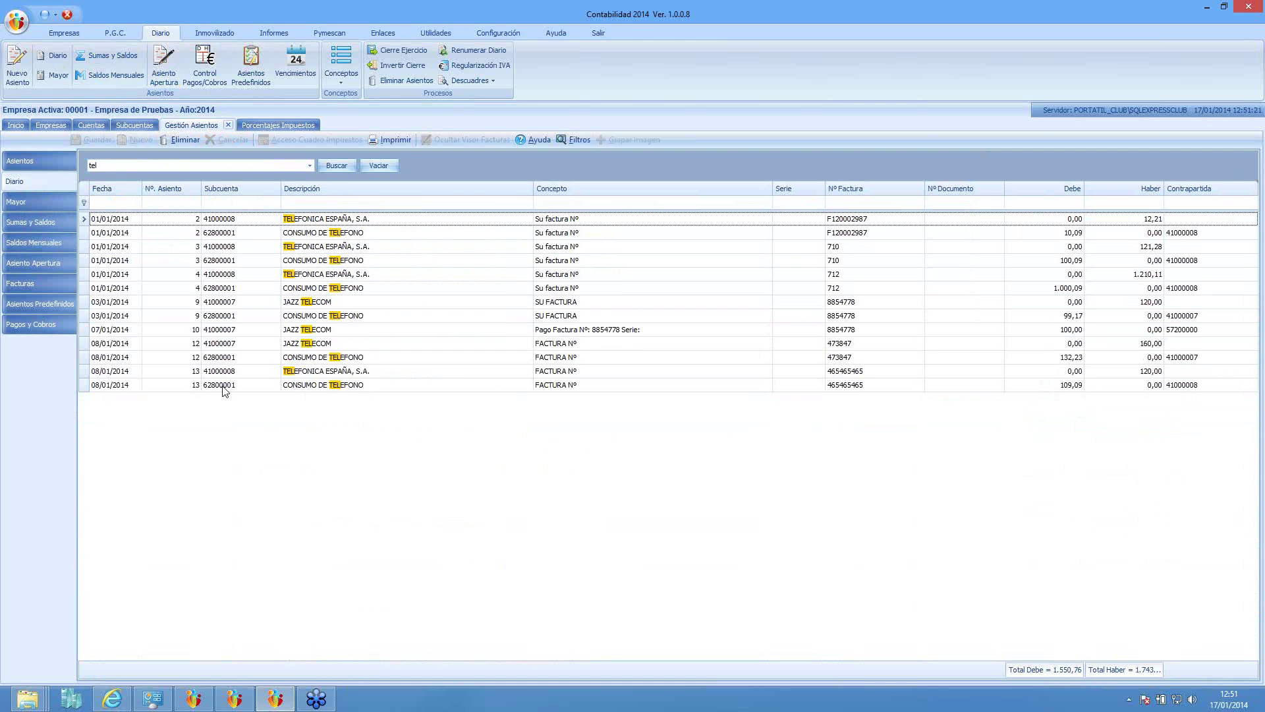
double_click(223, 385)
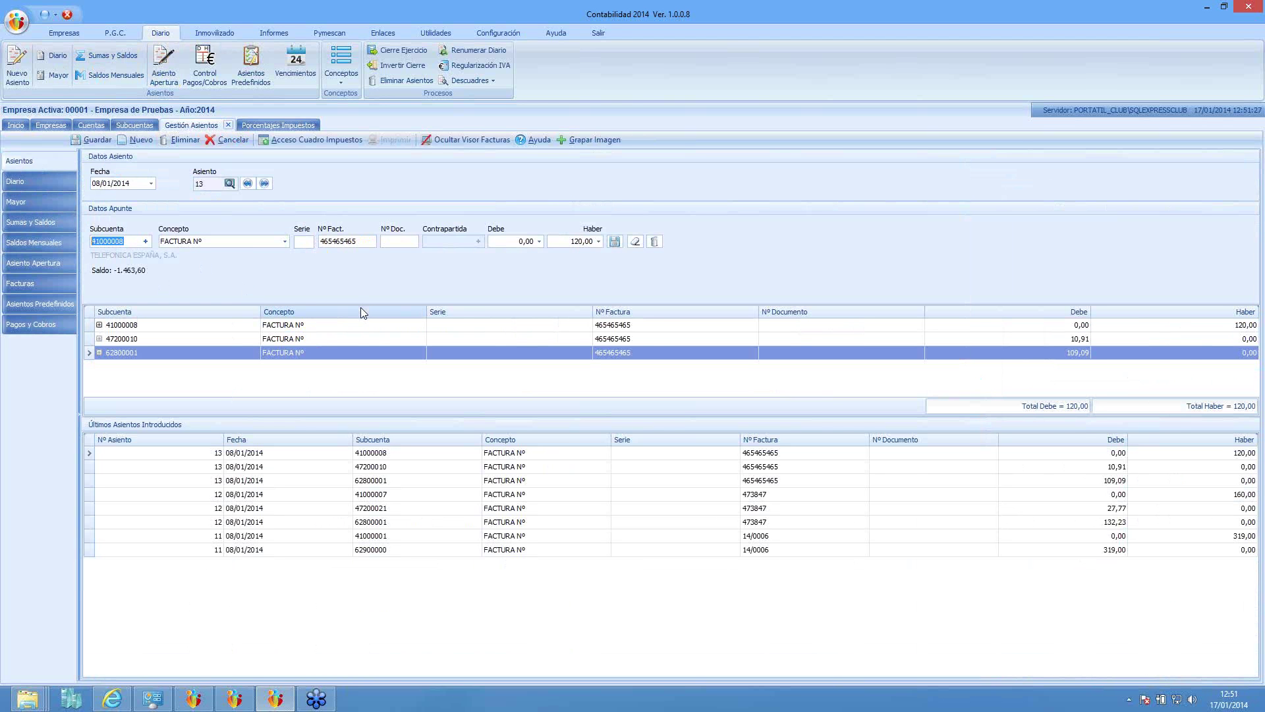
Clear the Diario text search, filter the Subcuenta column by 4 and 41, and remove that filter.
click(39, 181)
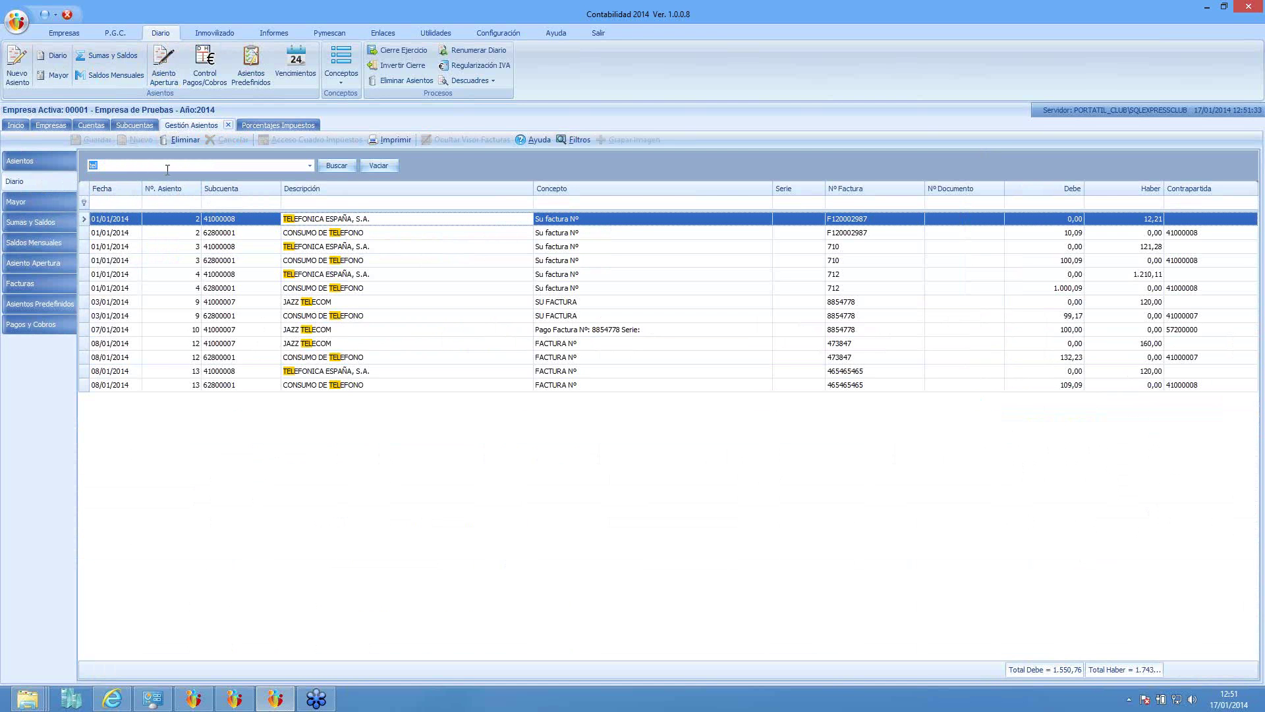
key(BackSpace)
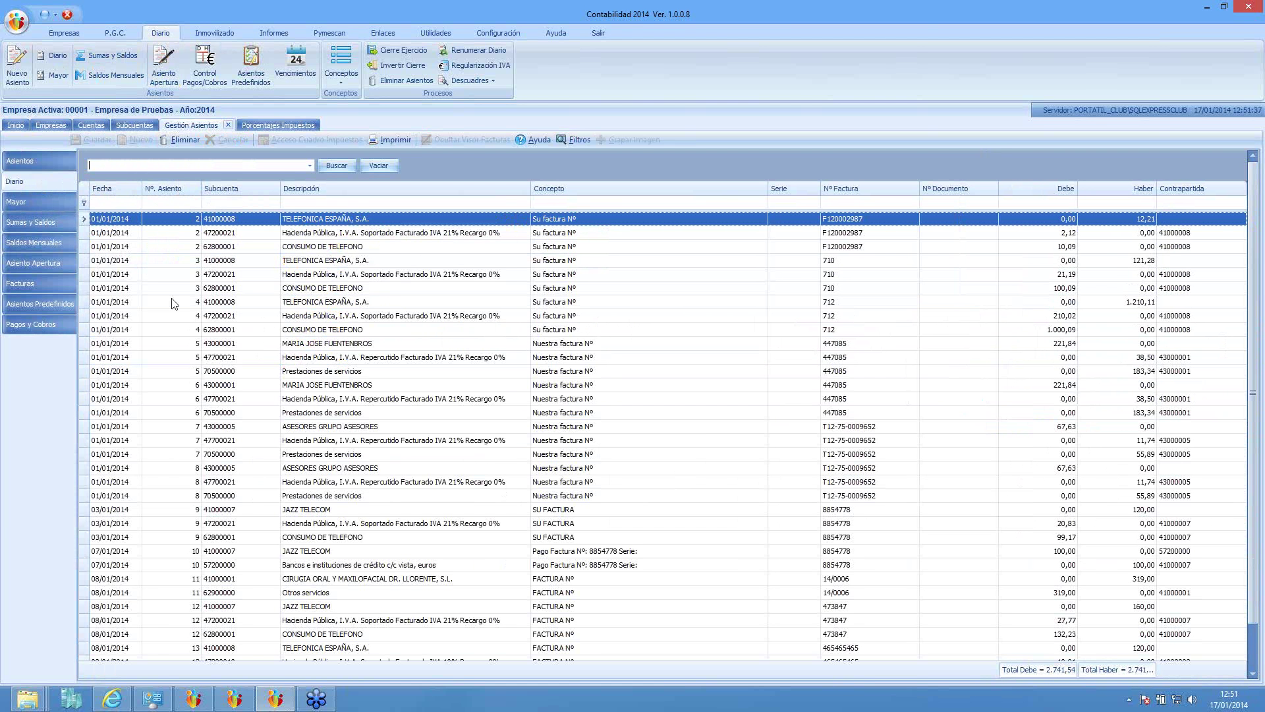
click(214, 203)
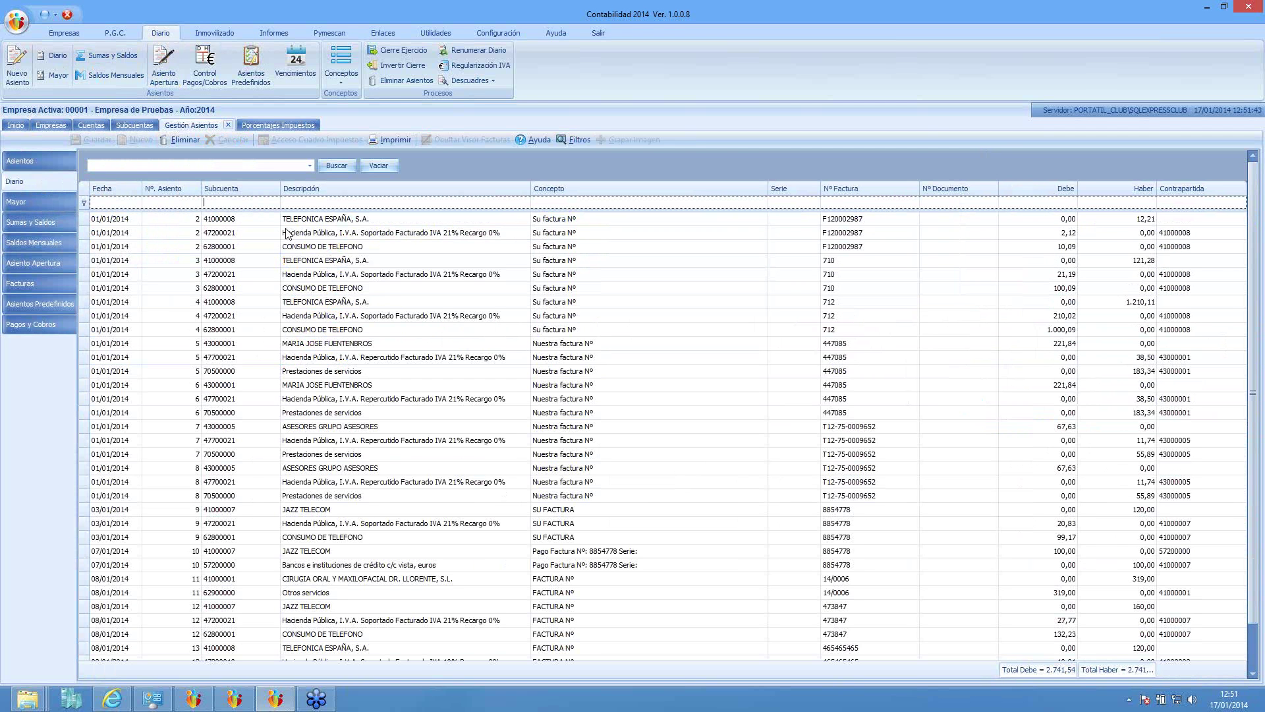
text(4)
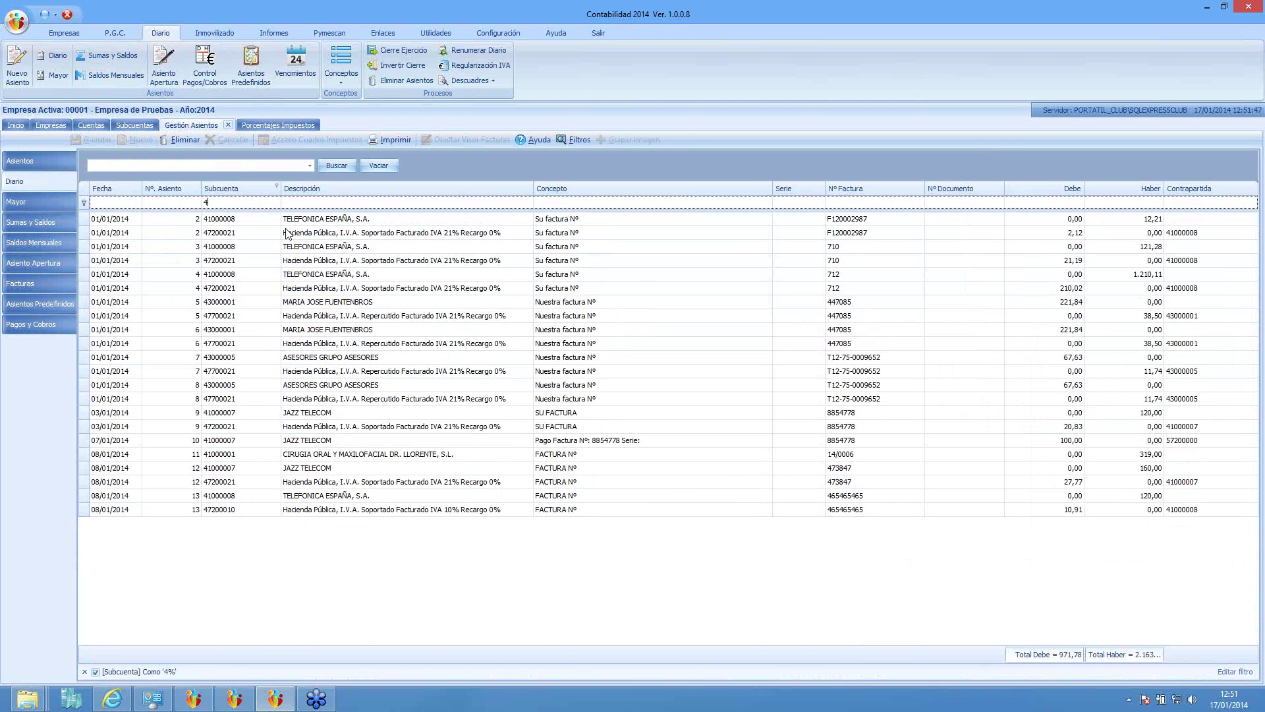
text(1)
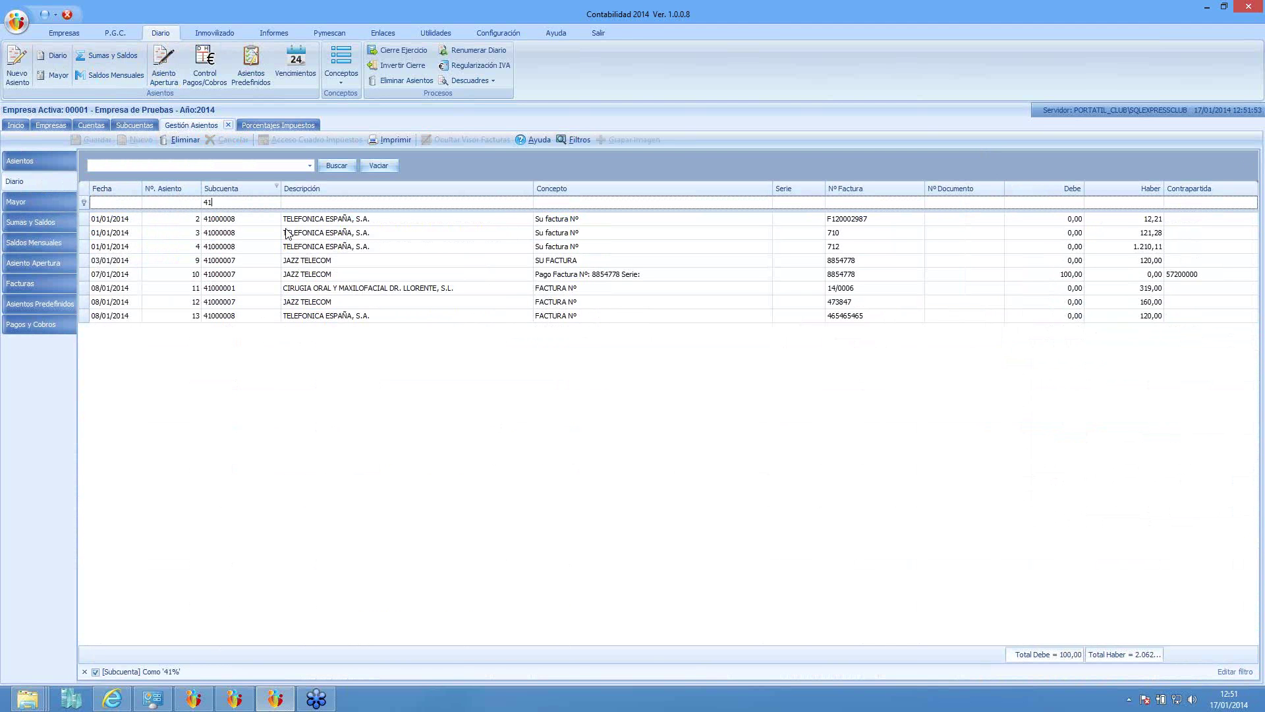
key(BackSpace)
key(BackSpace)
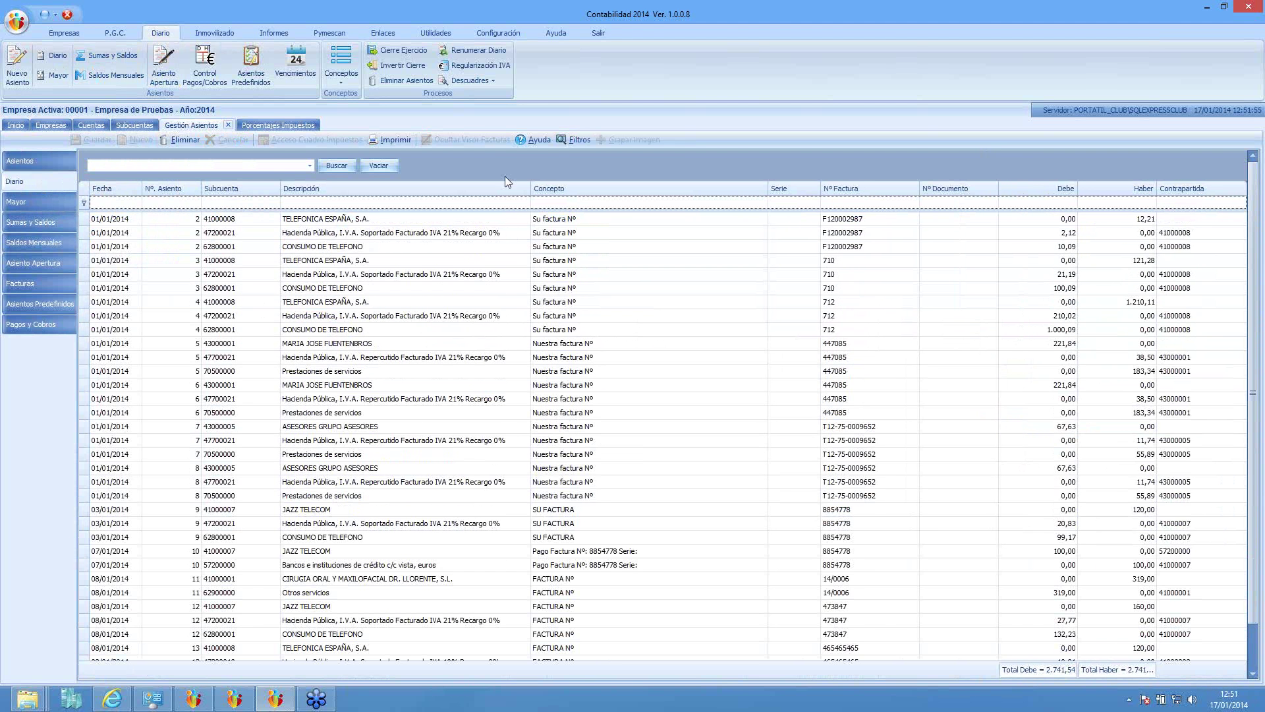
Filter the Diario to debit amounts from 10,00 to 100,00 and close the filter dialog.
click(570, 140)
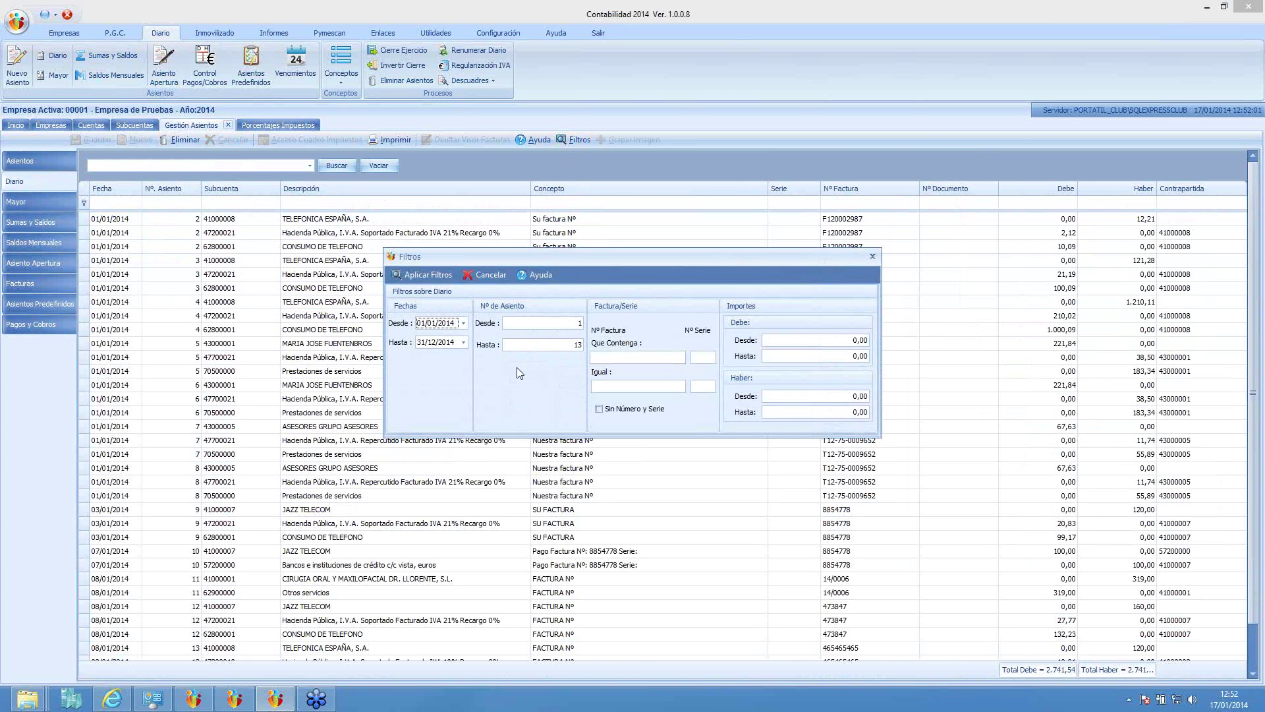
click(845, 339)
text(10)
key(Tab)
text(100)
click(429, 275)
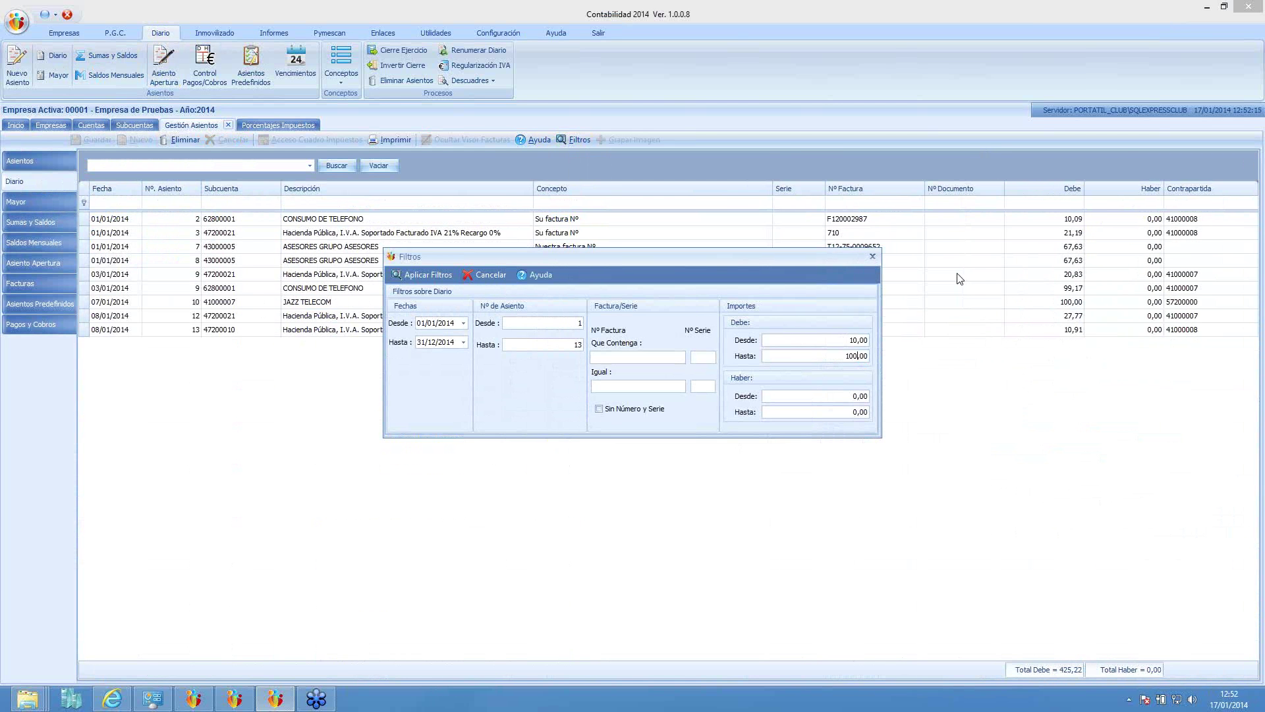
click(873, 257)
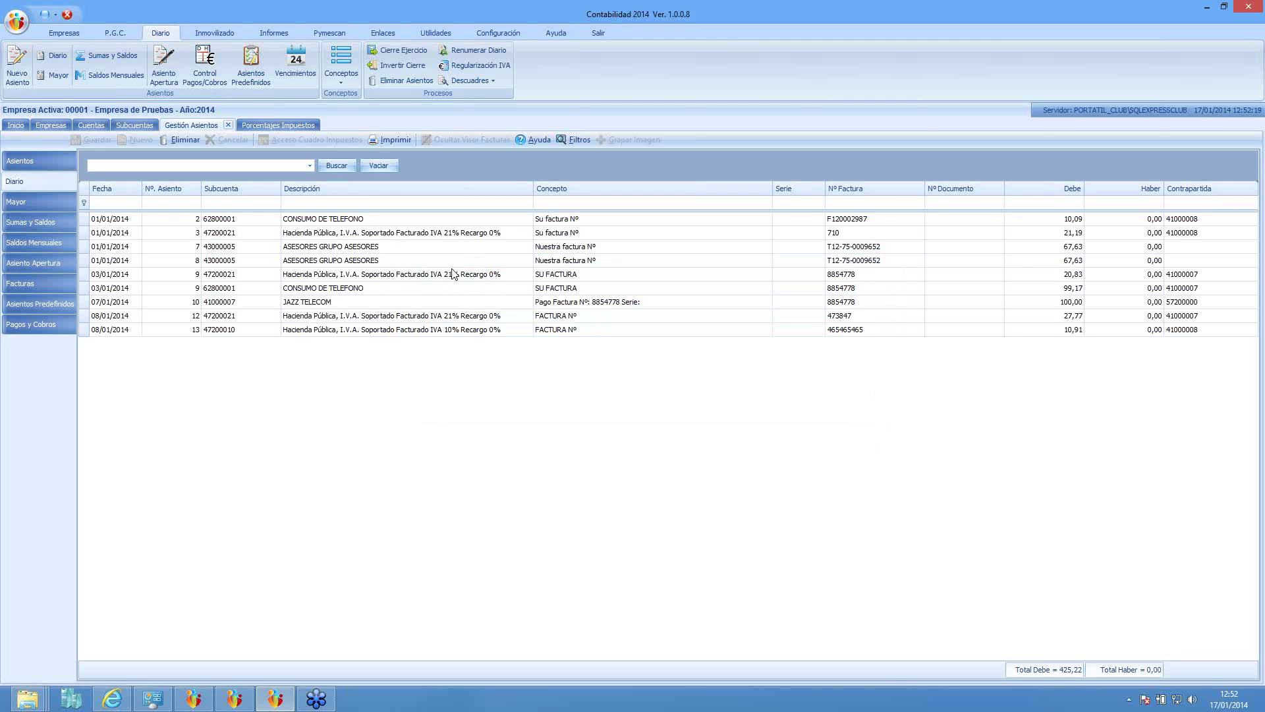
Look through the Mayor, Asiento Apertura and Asientos Predefinidos sections of the journal.
click(30, 204)
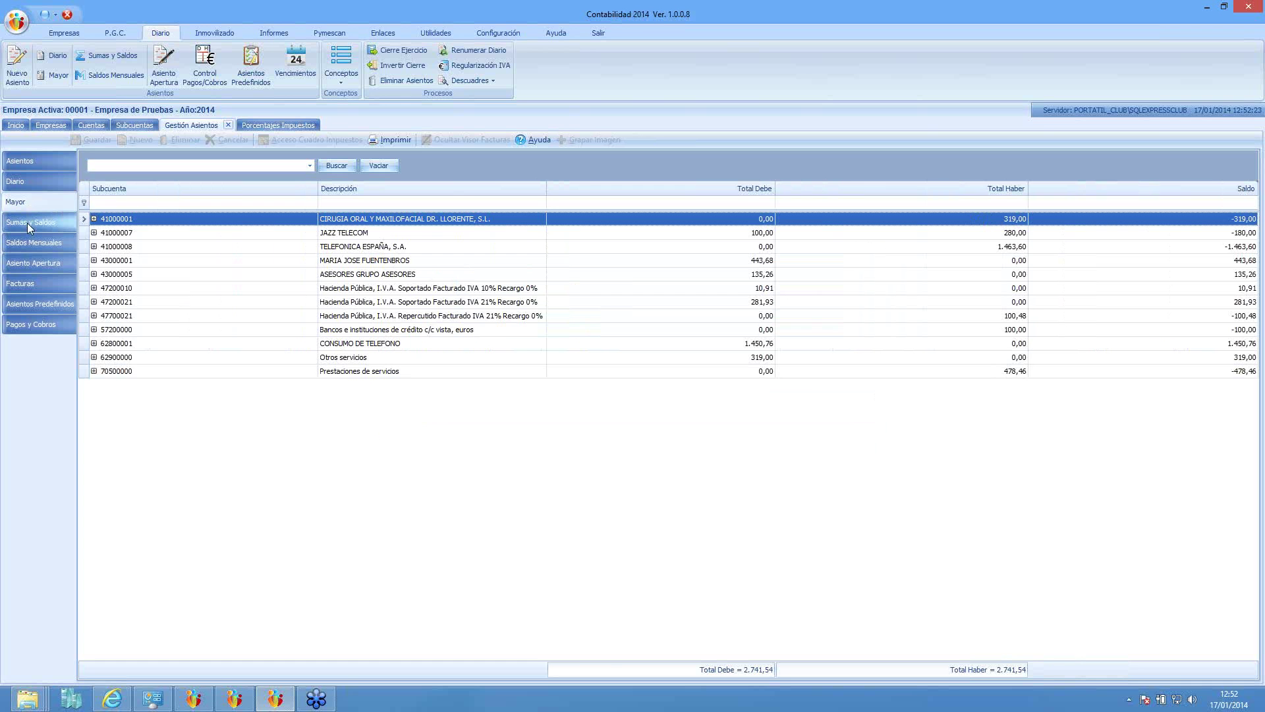
click(19, 263)
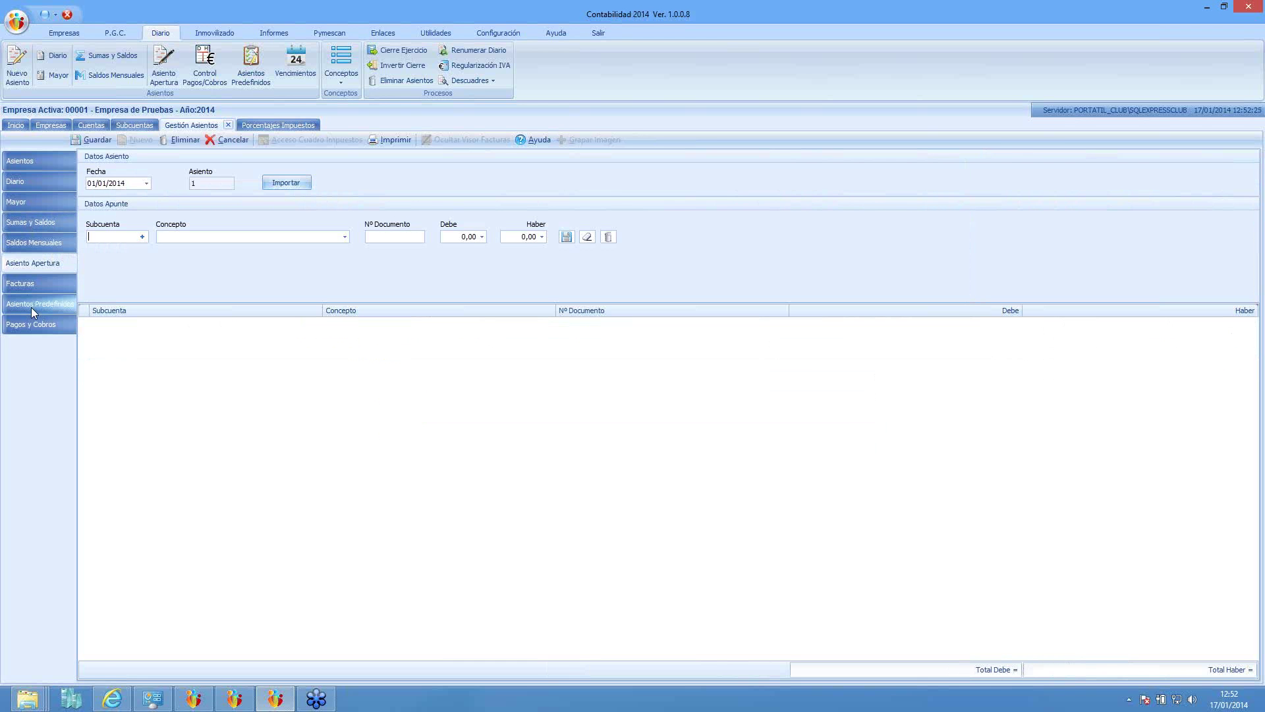
click(31, 305)
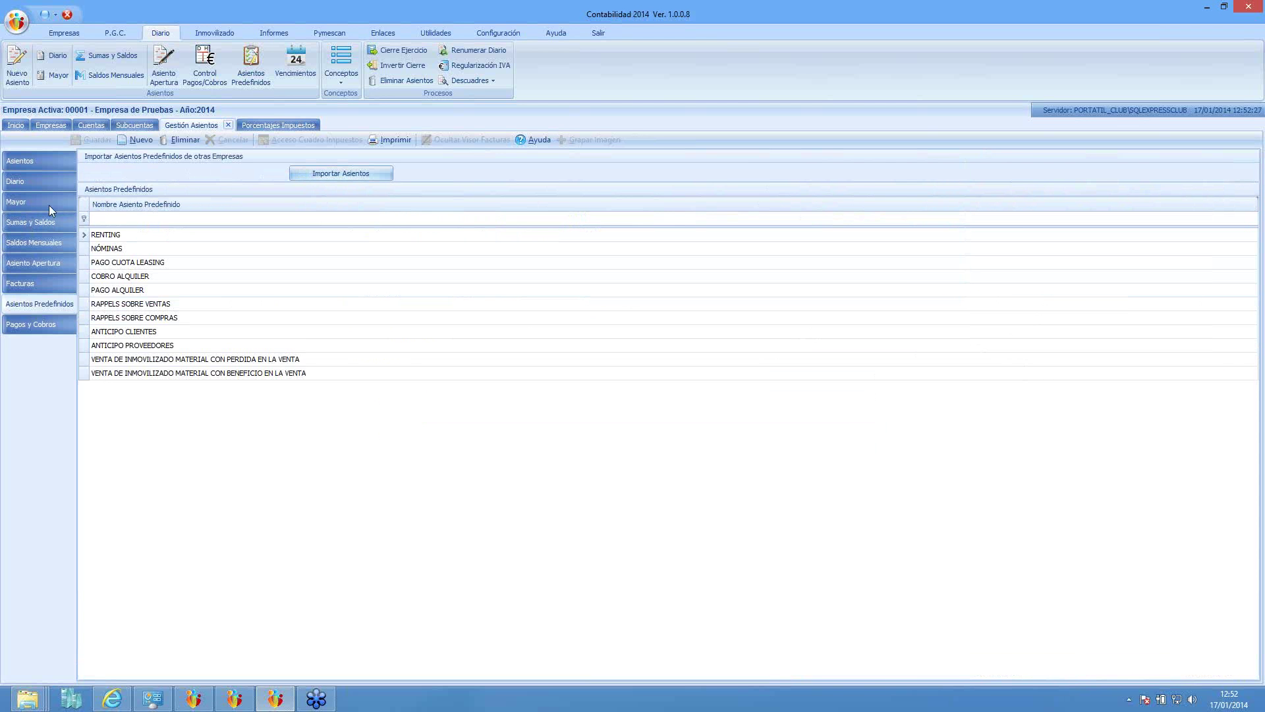
Enable Generar Asiento Pago in the tax table of JAZZ TELECOM's entry 12, save it and reopen the entry to review its payment lines.
click(32, 161)
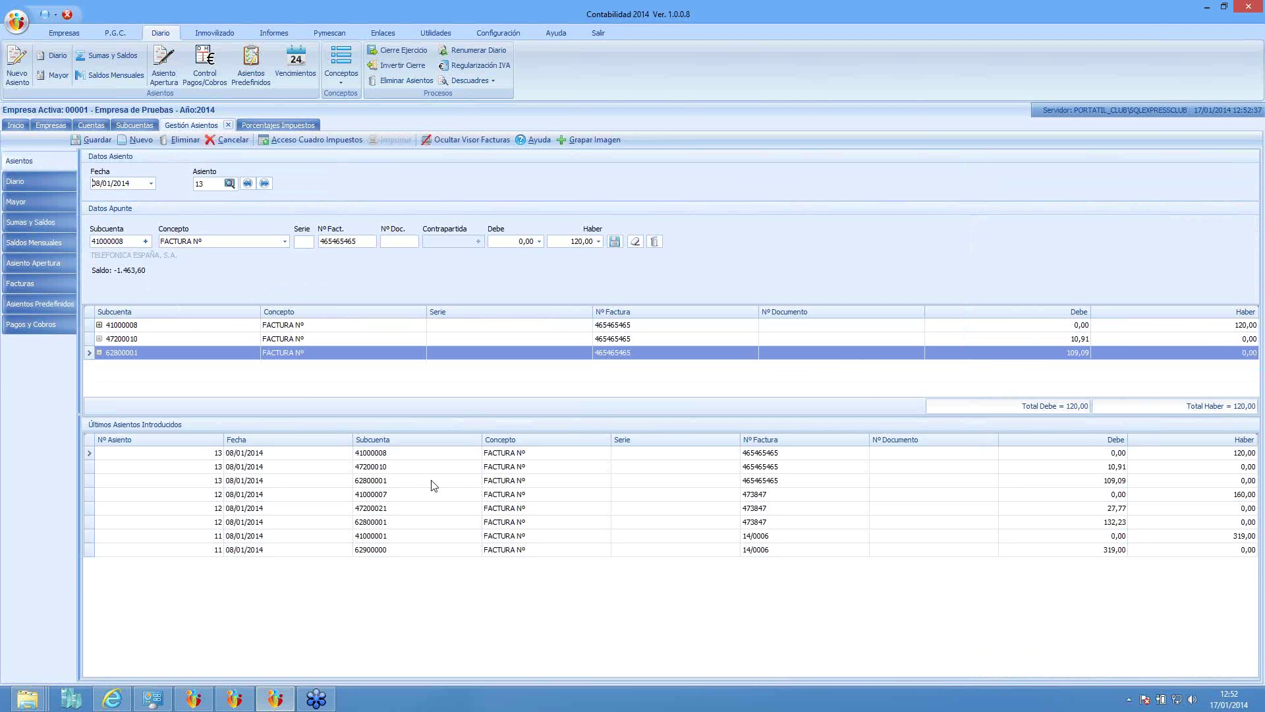
double_click(370, 513)
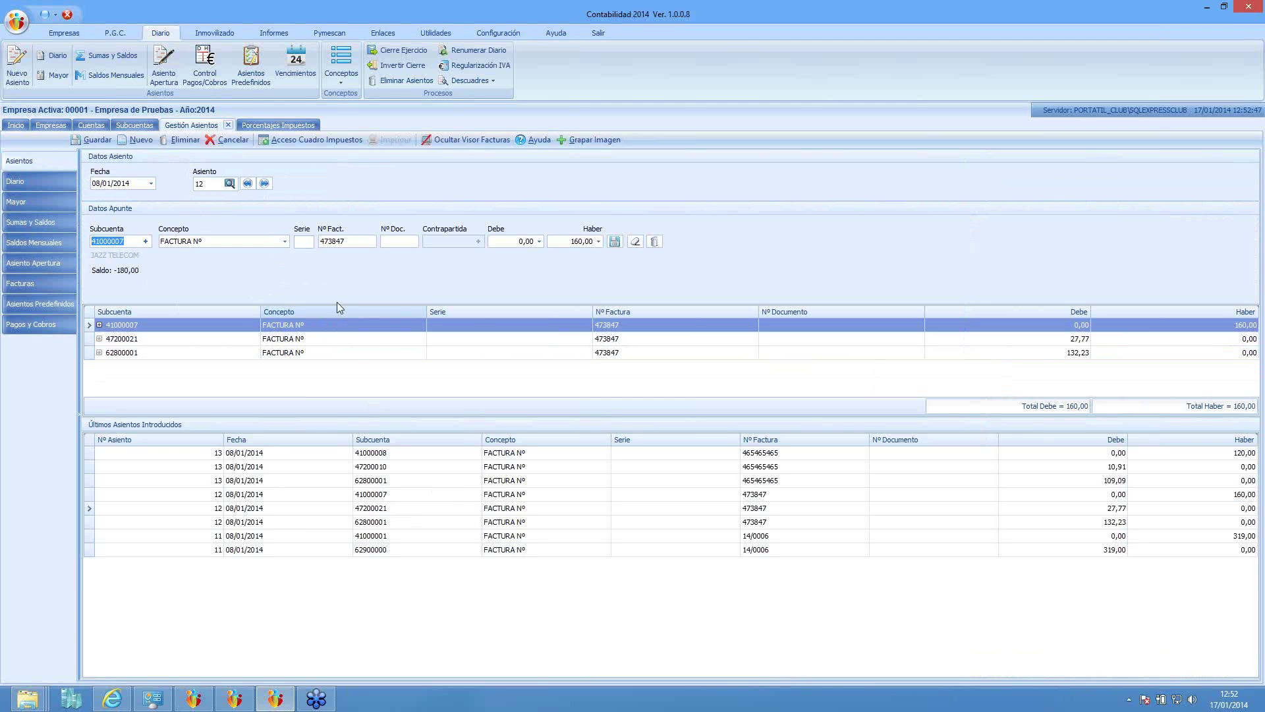
click(300, 141)
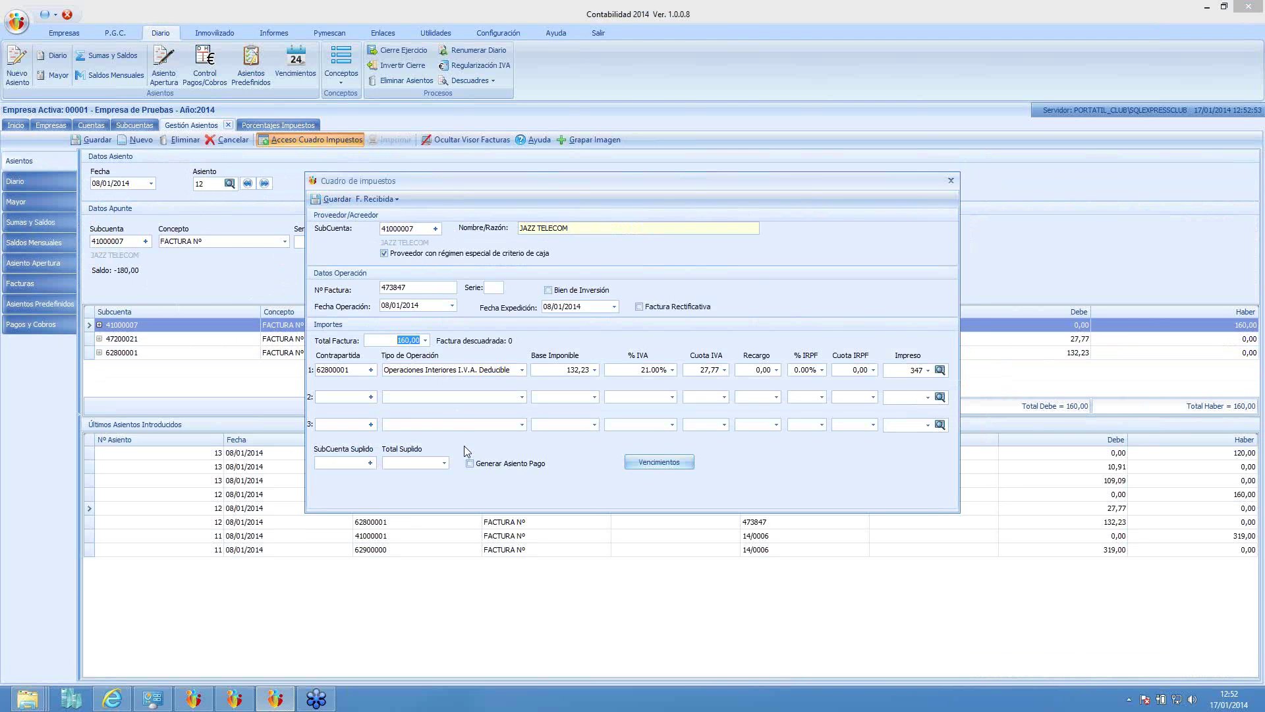
click(470, 465)
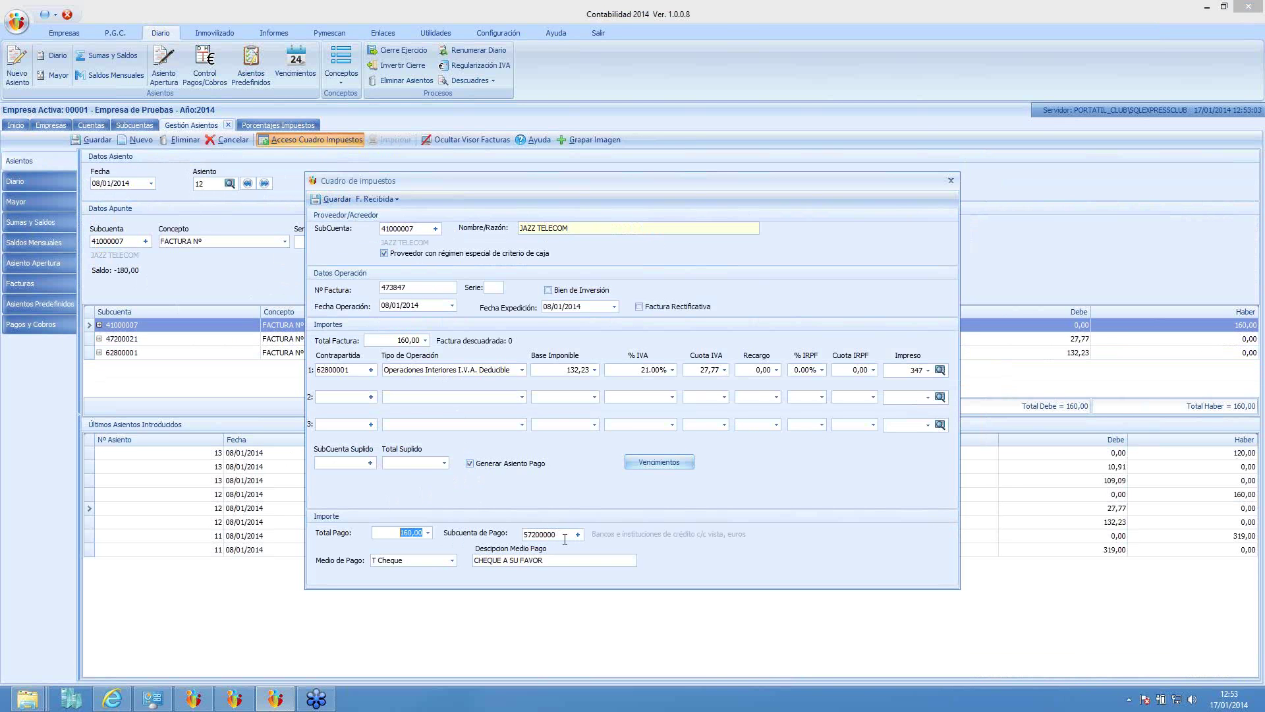
click(335, 197)
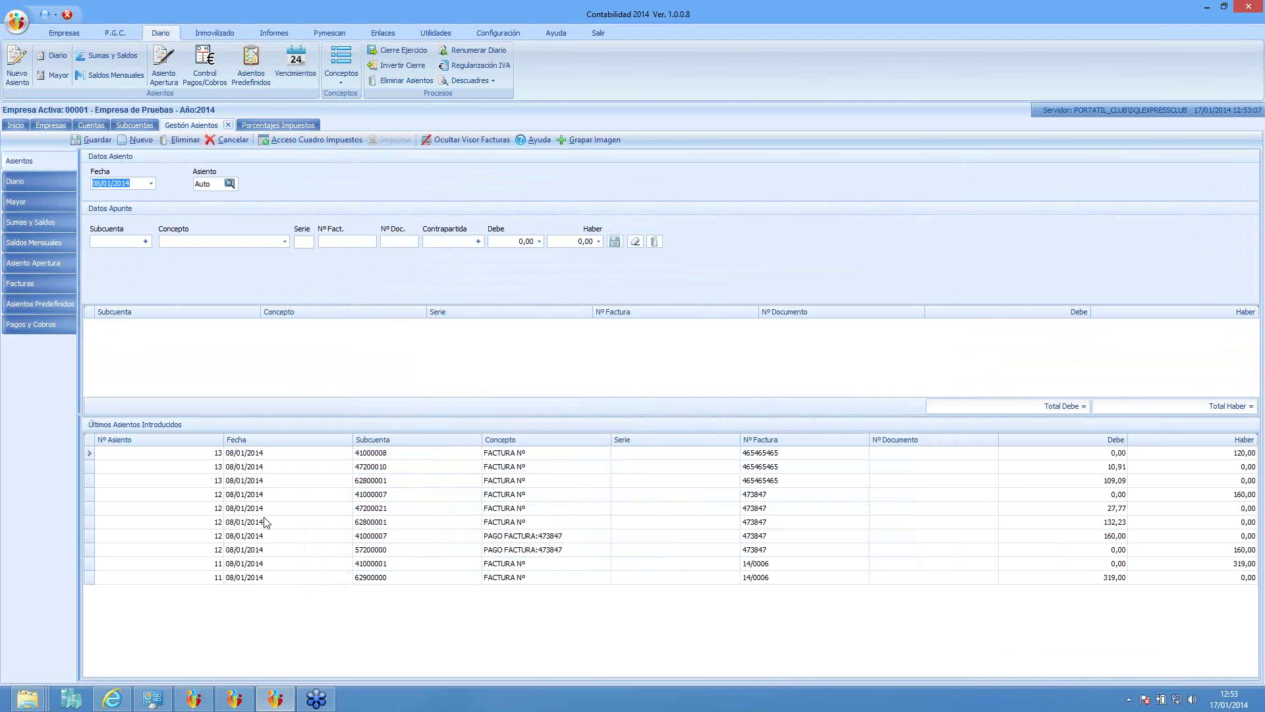
double_click(266, 522)
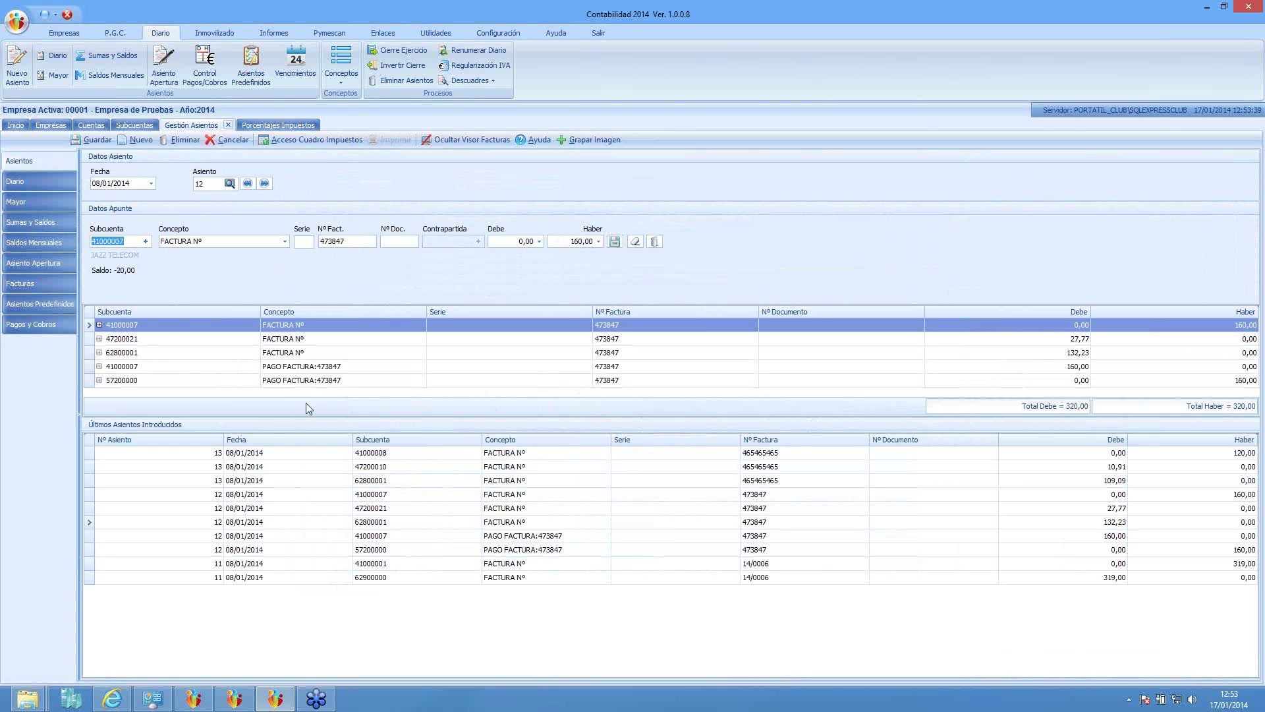
Open the tax table of TELEFONICA ESPAÑA, S.A.'s entry 13, leave Generar Asiento Pago off, and save the entry to open its Vencimientos.
click(504, 486)
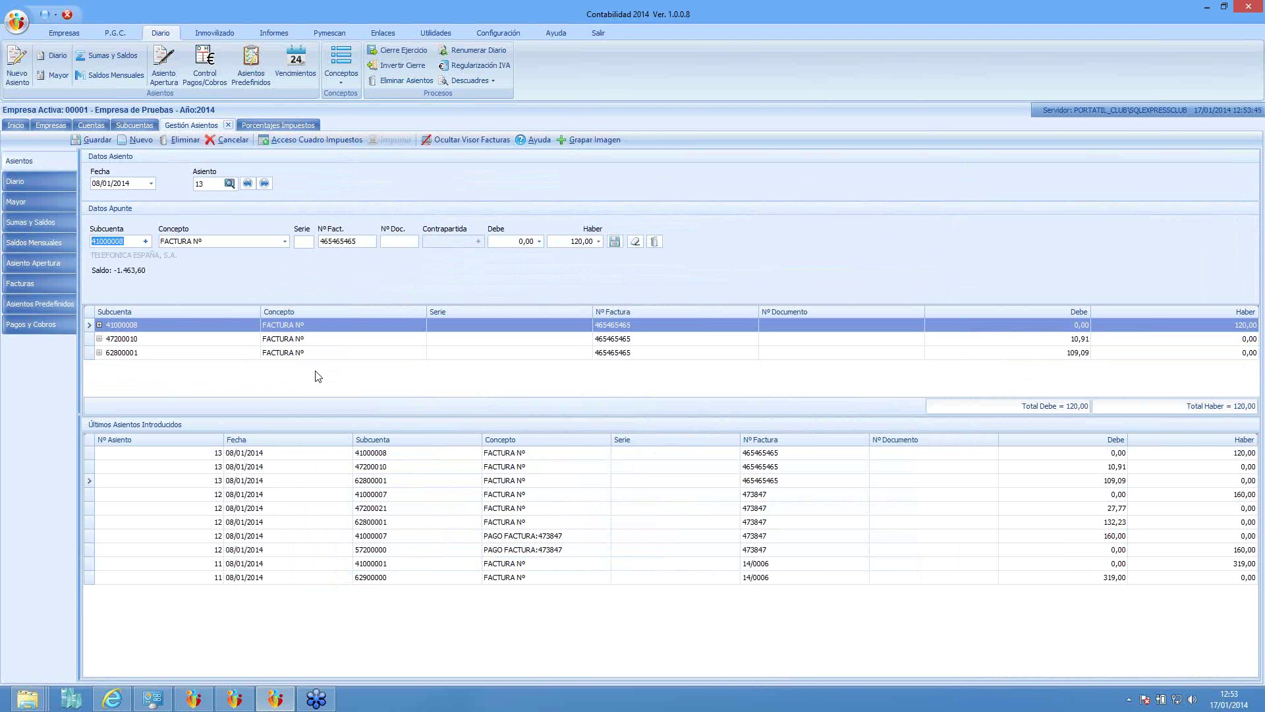
click(289, 137)
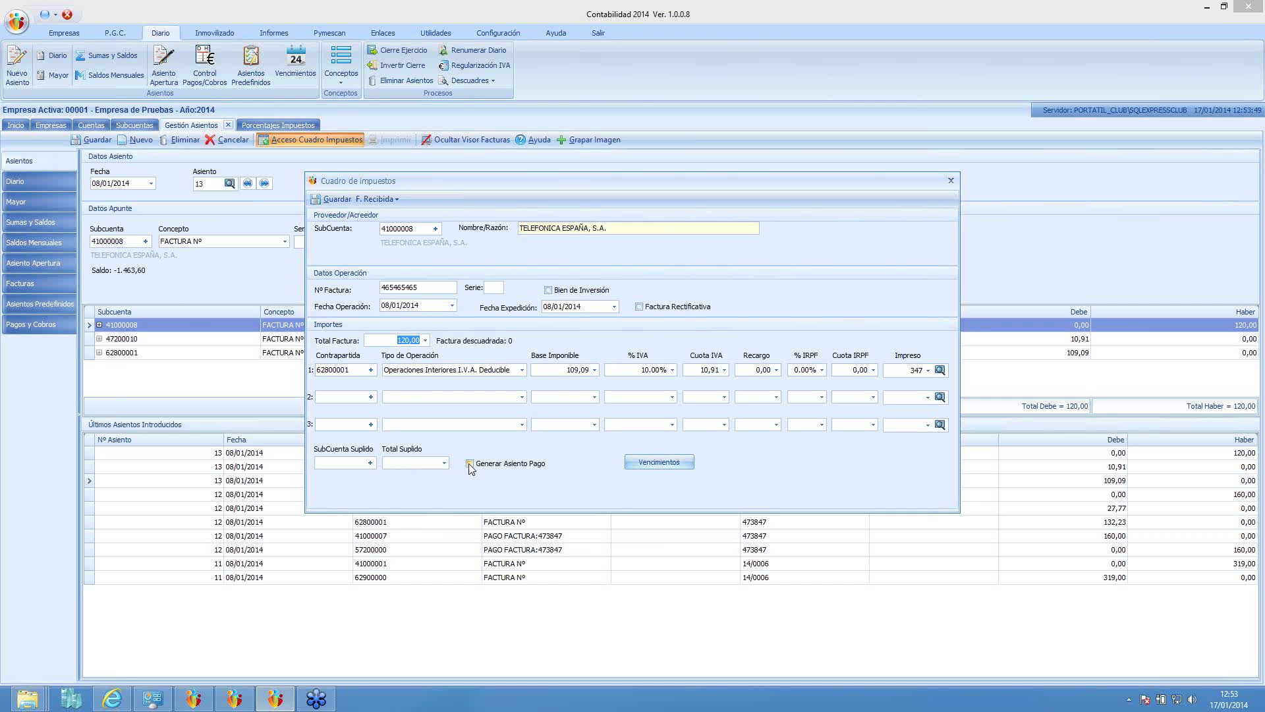
click(470, 463)
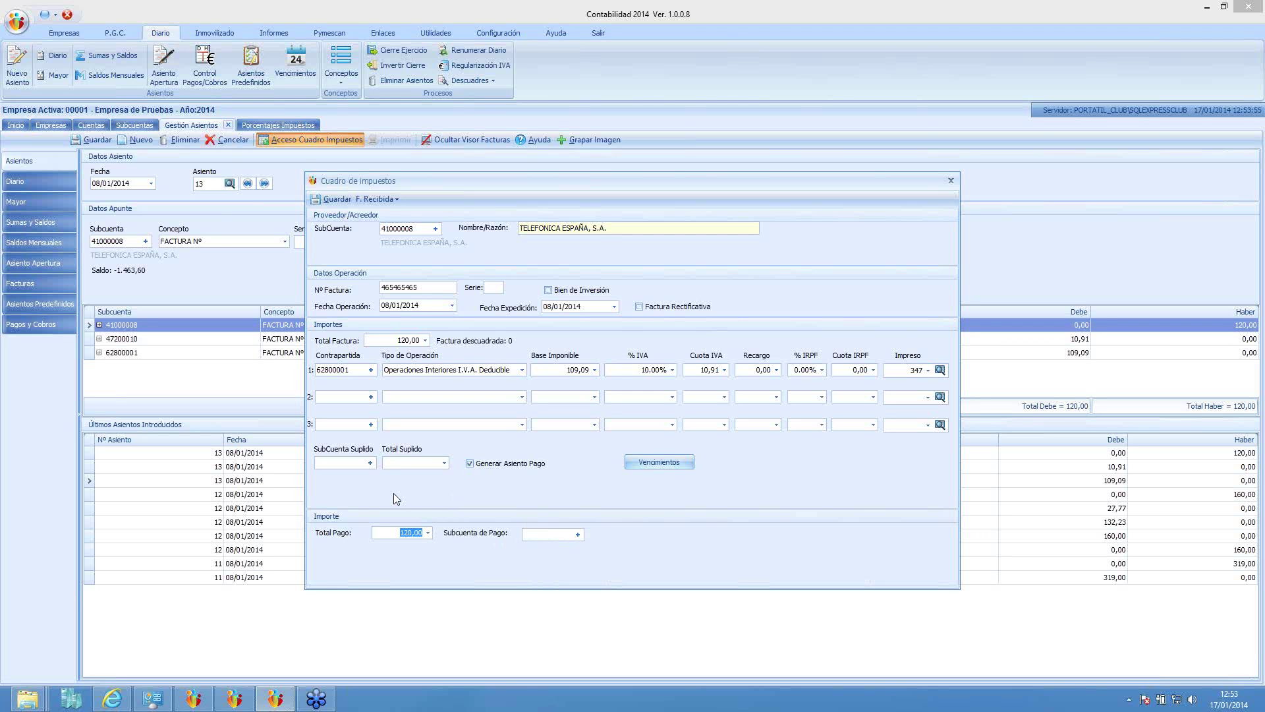
click(469, 466)
click(469, 465)
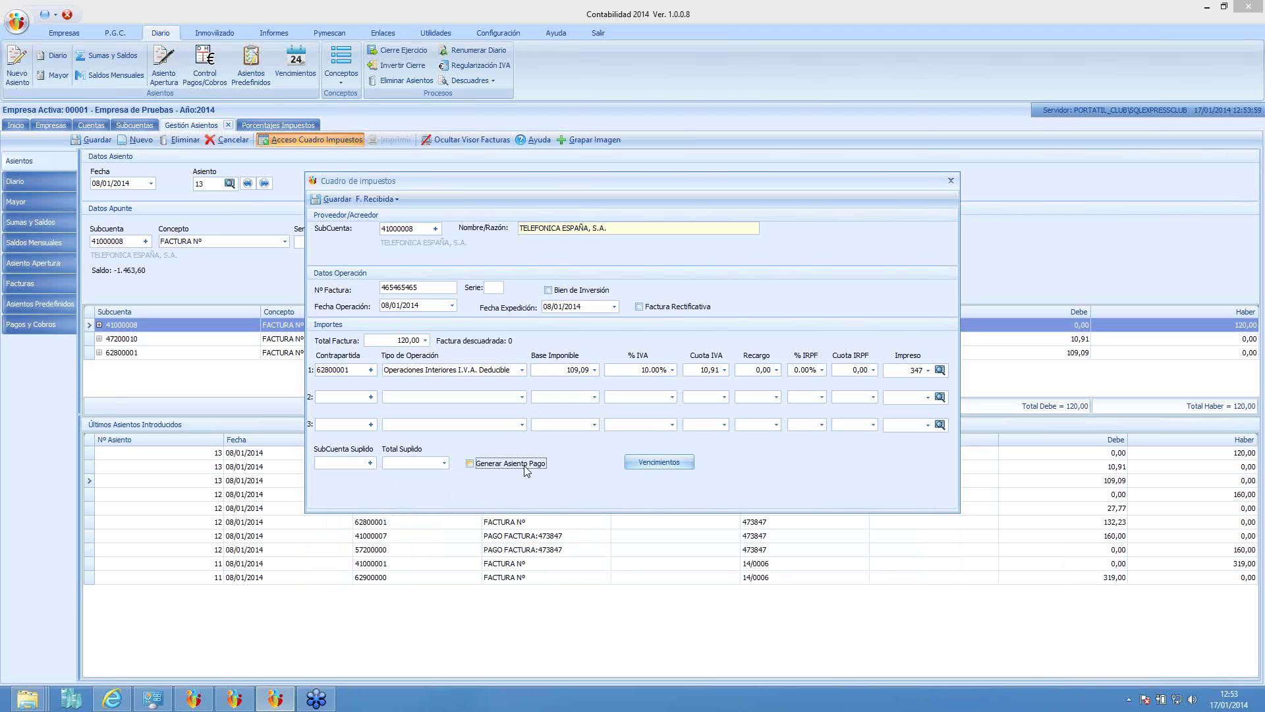
click(644, 464)
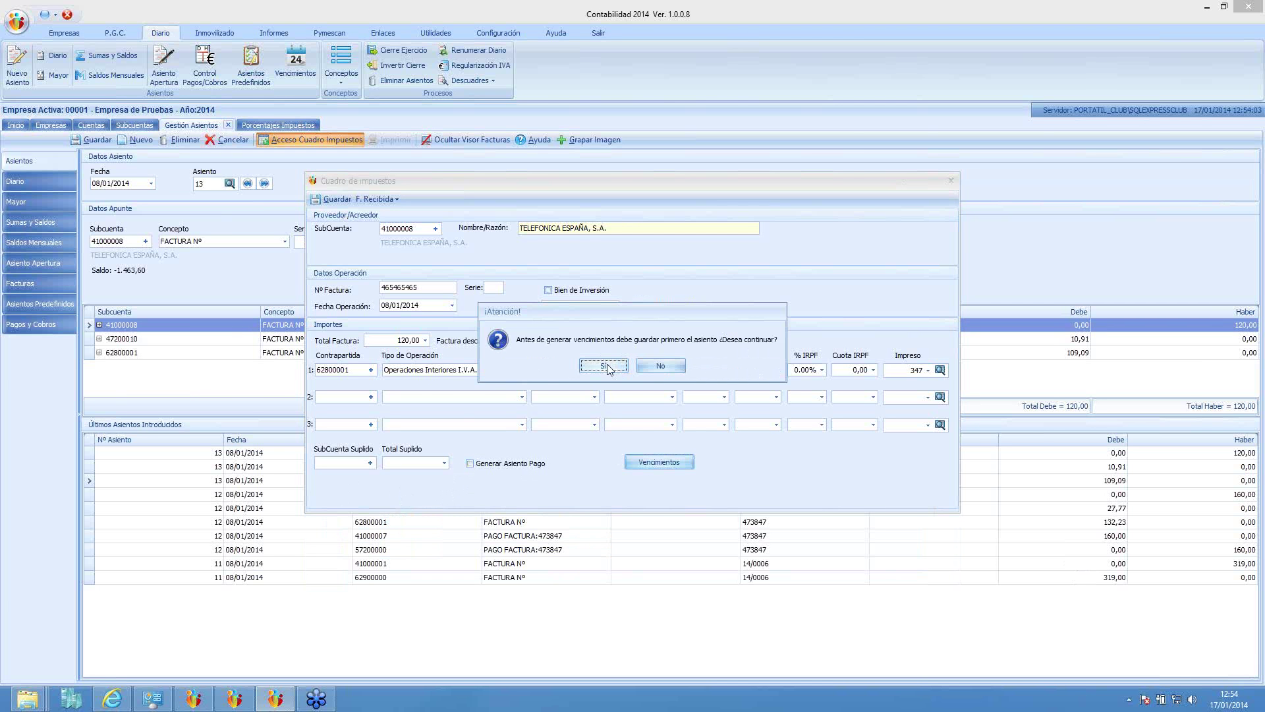
click(605, 367)
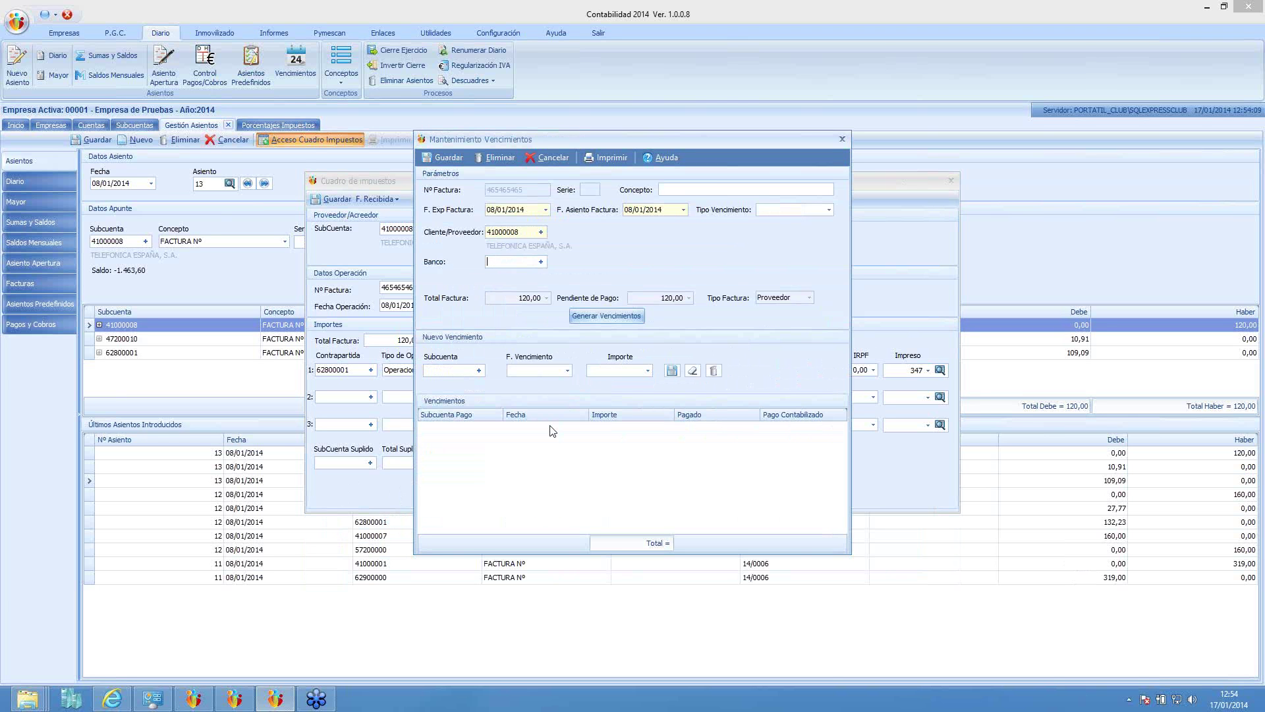
Set the invoice's Banco to 57000001 Banco BBVA and the new due date's Subcuenta to 57000000 Caja, euros.
text(5)
click(556, 280)
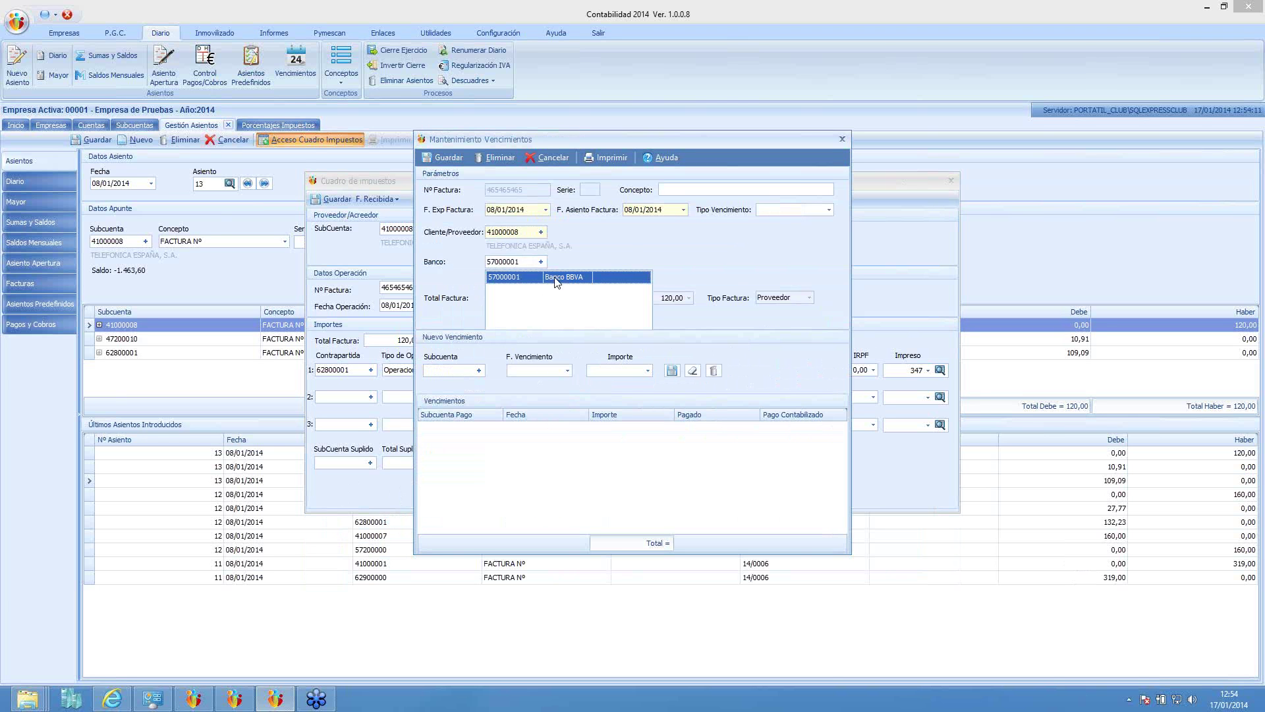
click(449, 370)
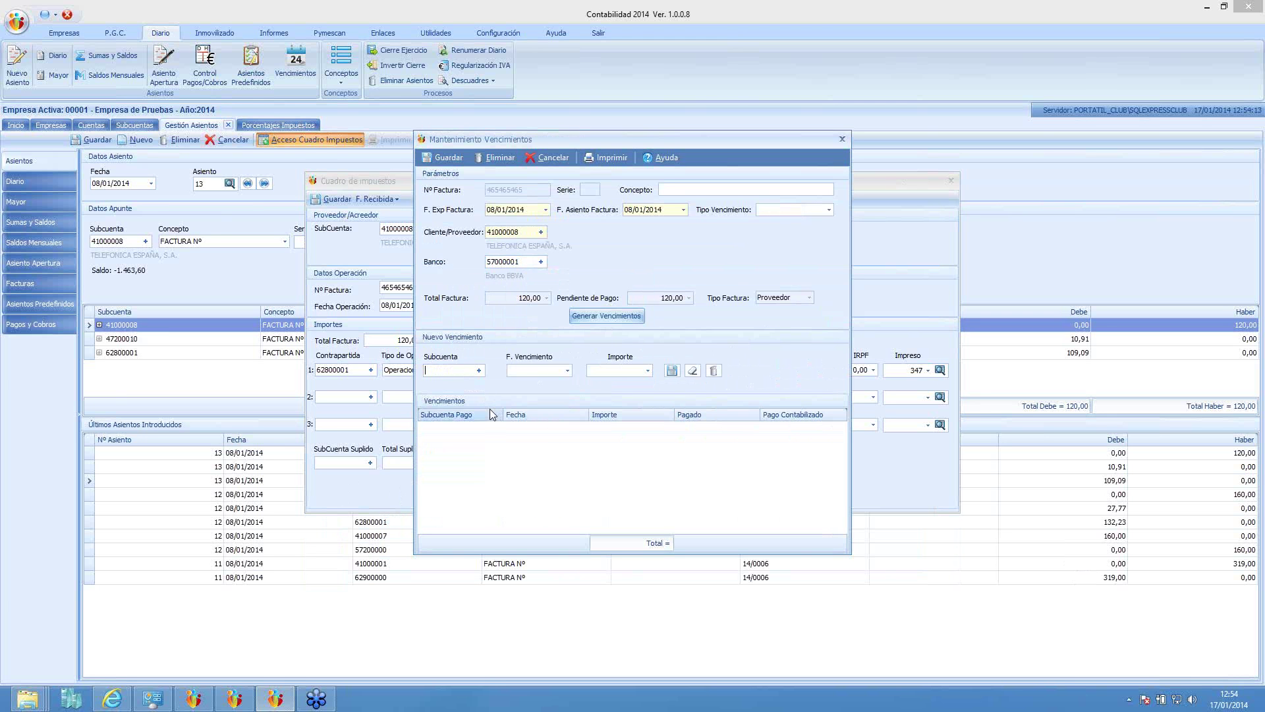
text(bbv)
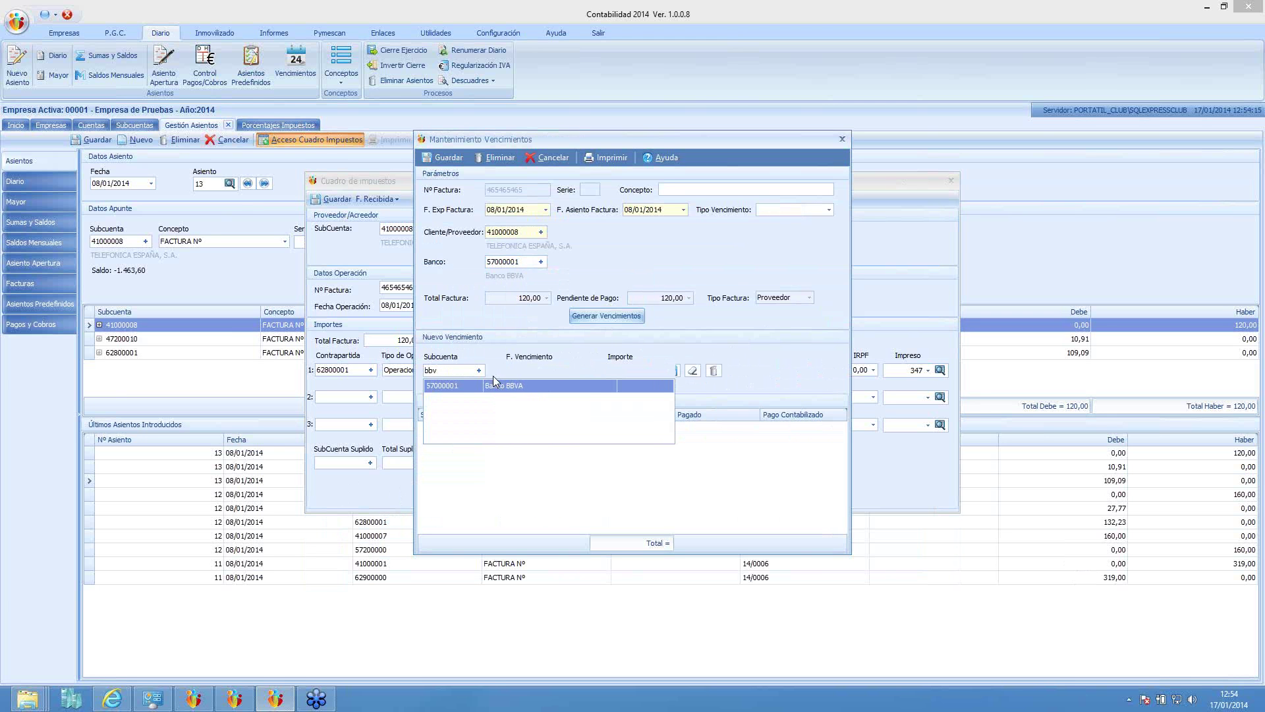
key(BackSpace)
key(BackSpace)
key(BackSpace)
text(ca)
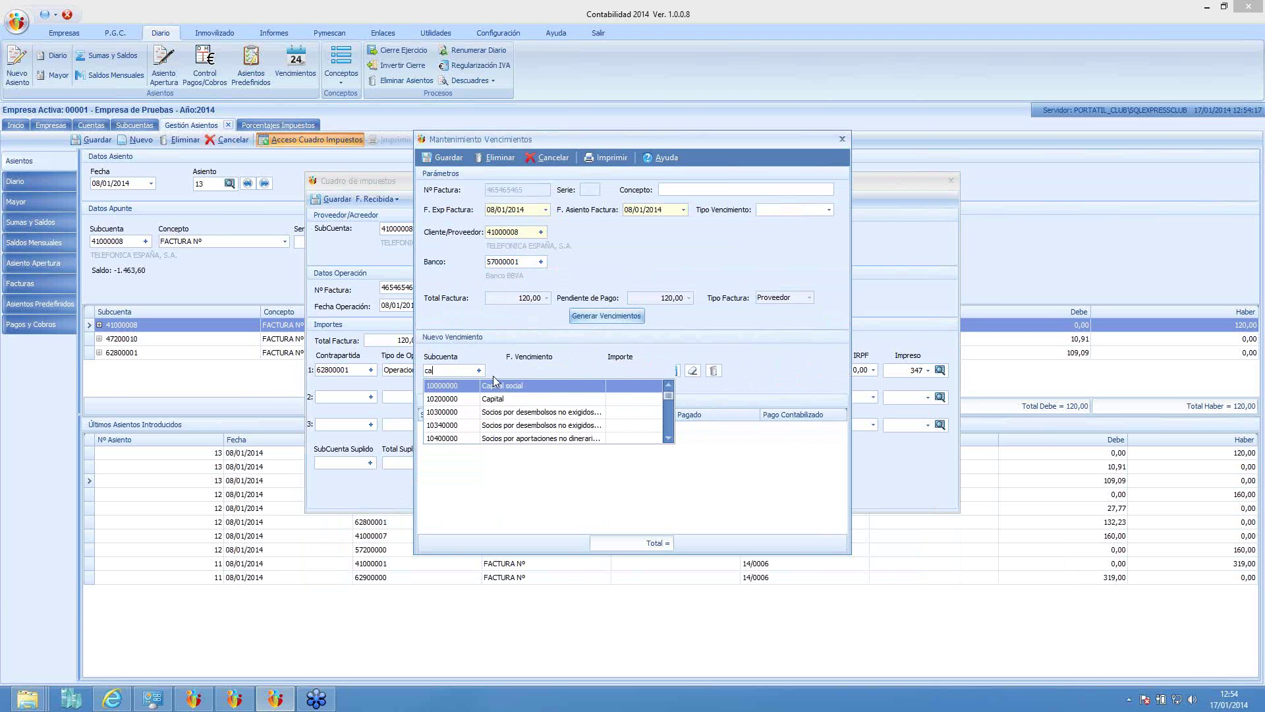
text(j)
click(497, 389)
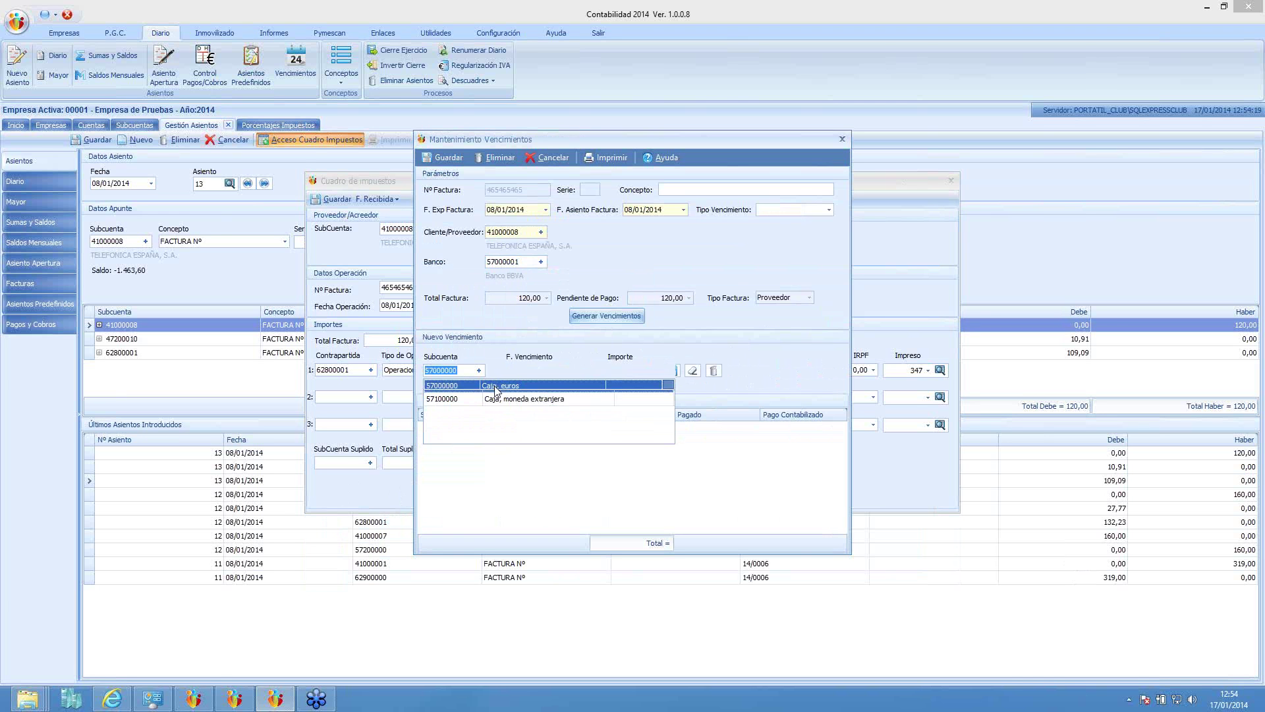
Date the Caja, euros due date 08/01/2014, set its Importe to 20 and add it to the Vencimientos list.
click(539, 371)
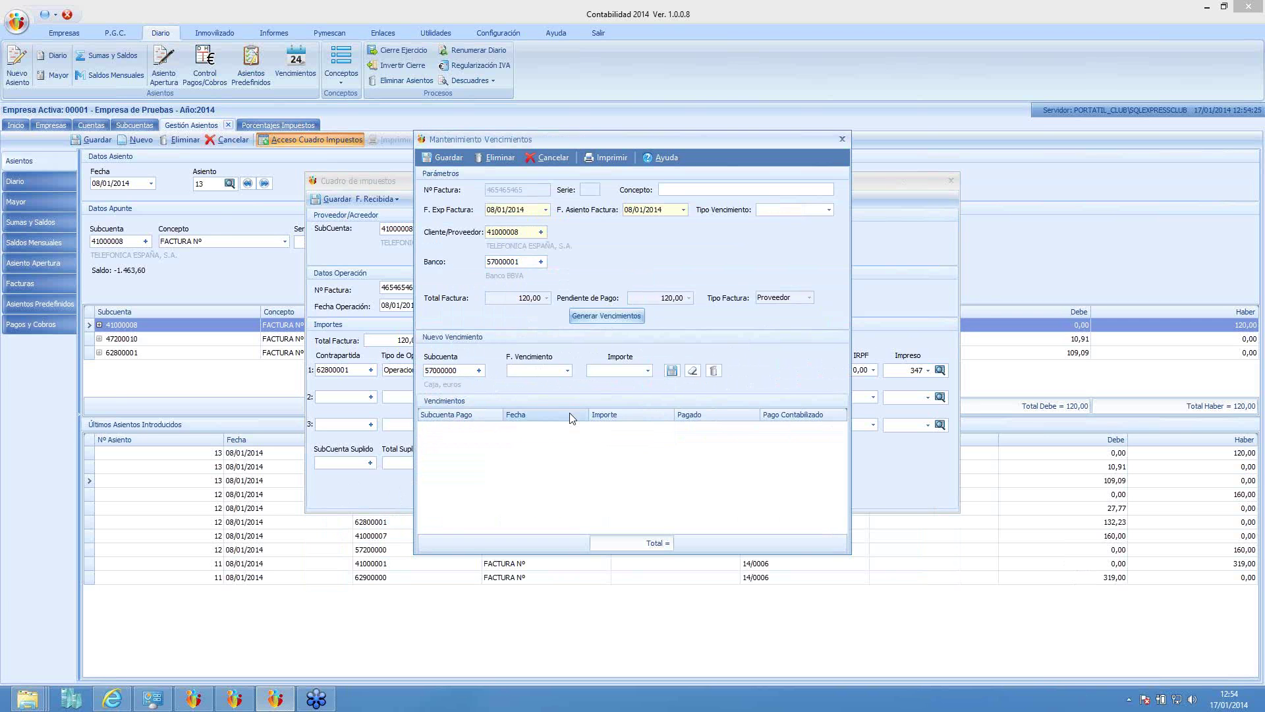
click(567, 370)
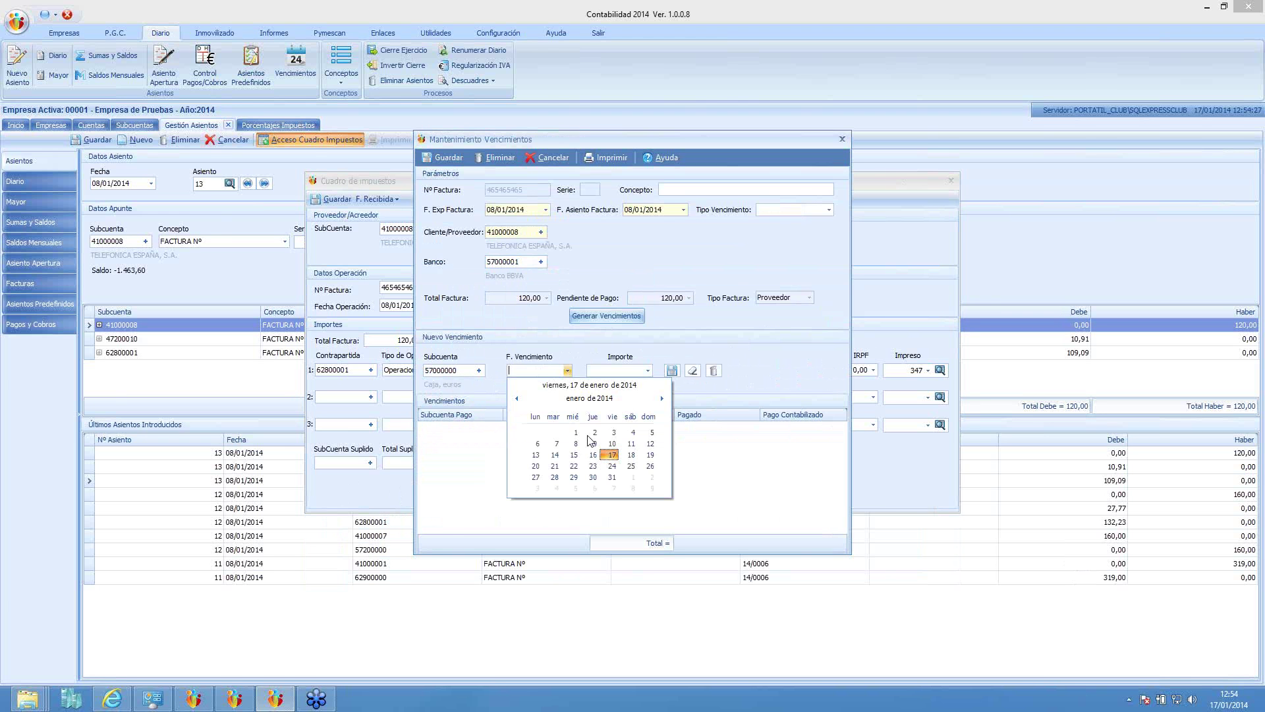
click(576, 443)
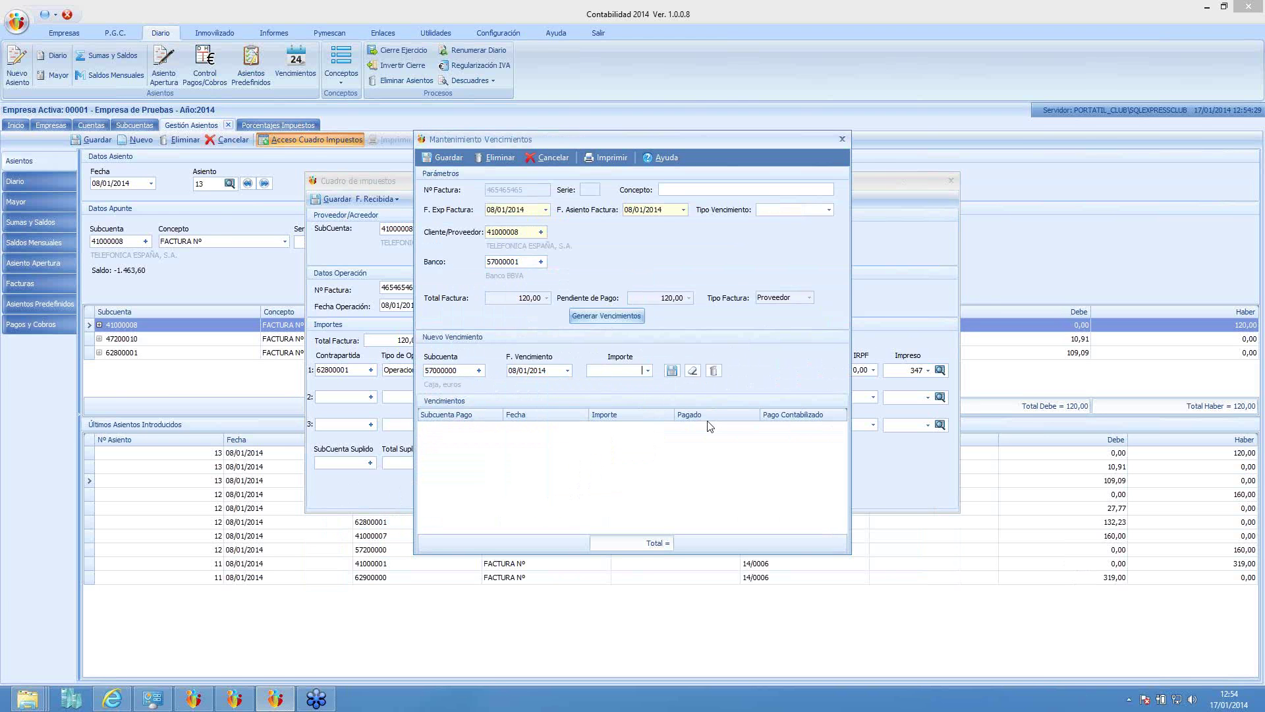
text(20)
click(672, 371)
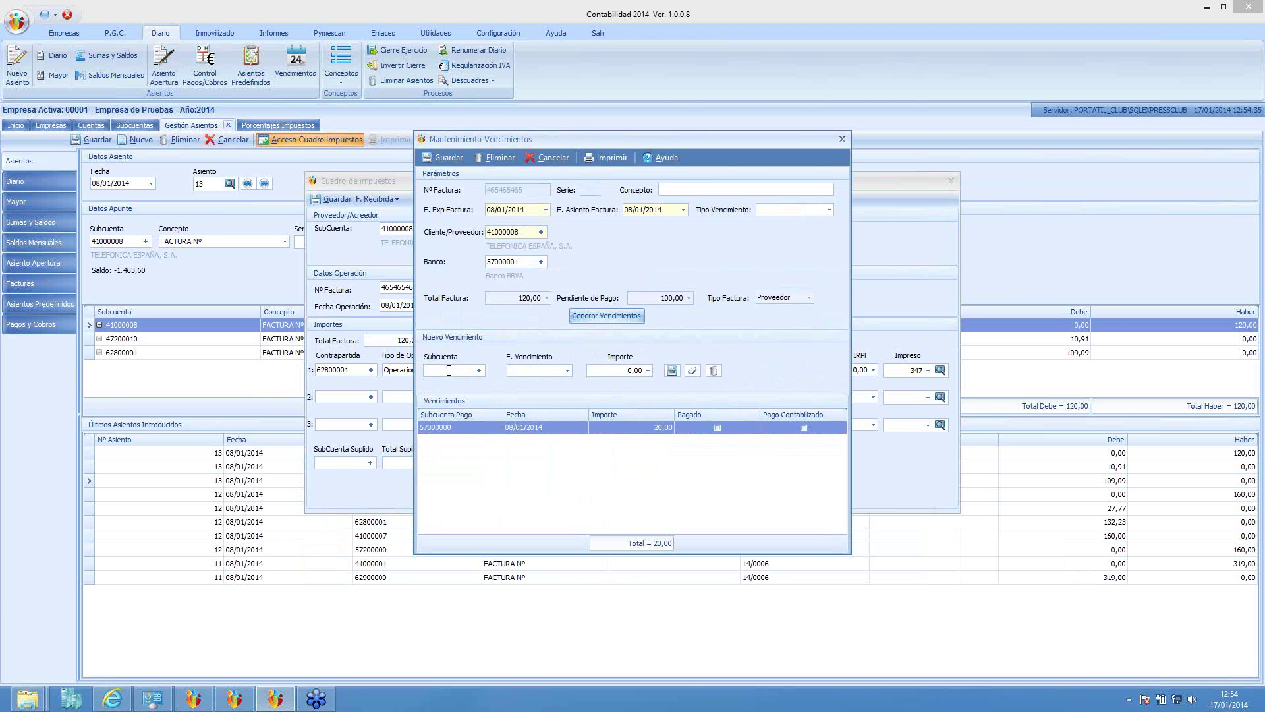
Add a second due date of 100 on 15/01/2014 against 57000001 Banco BBVA and save the invoice's due dates.
text(bbv)
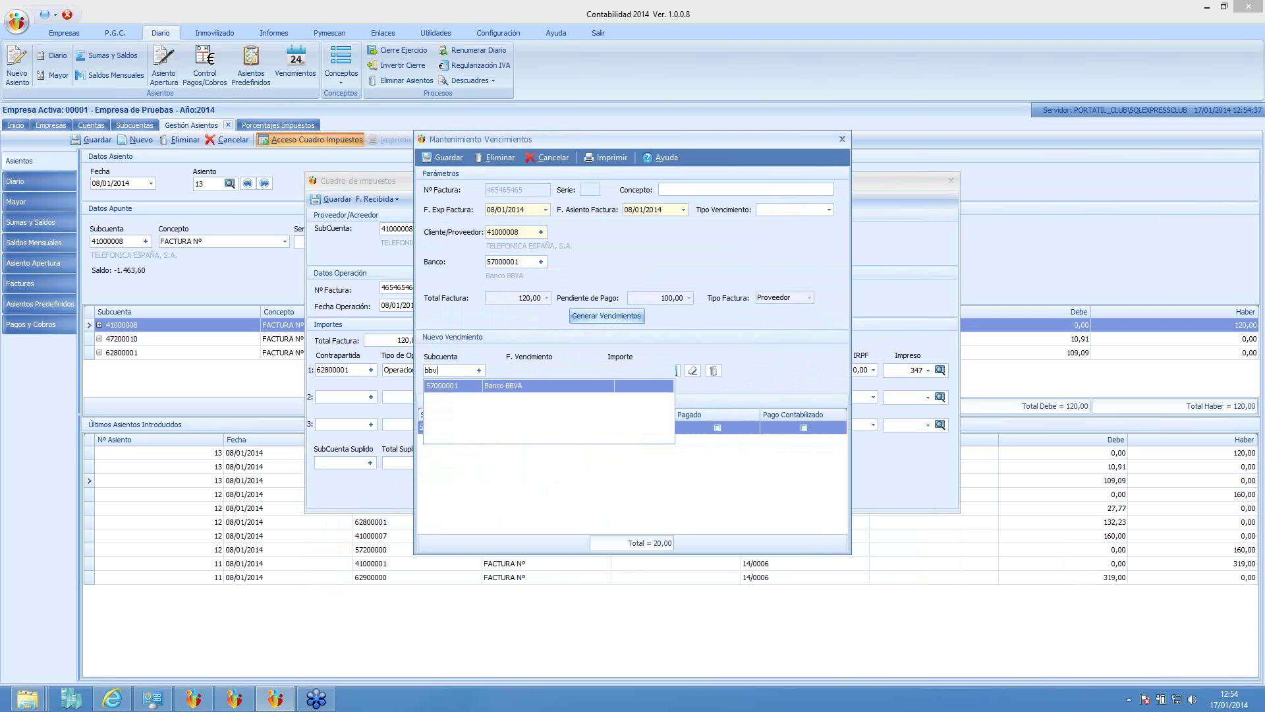
click(469, 386)
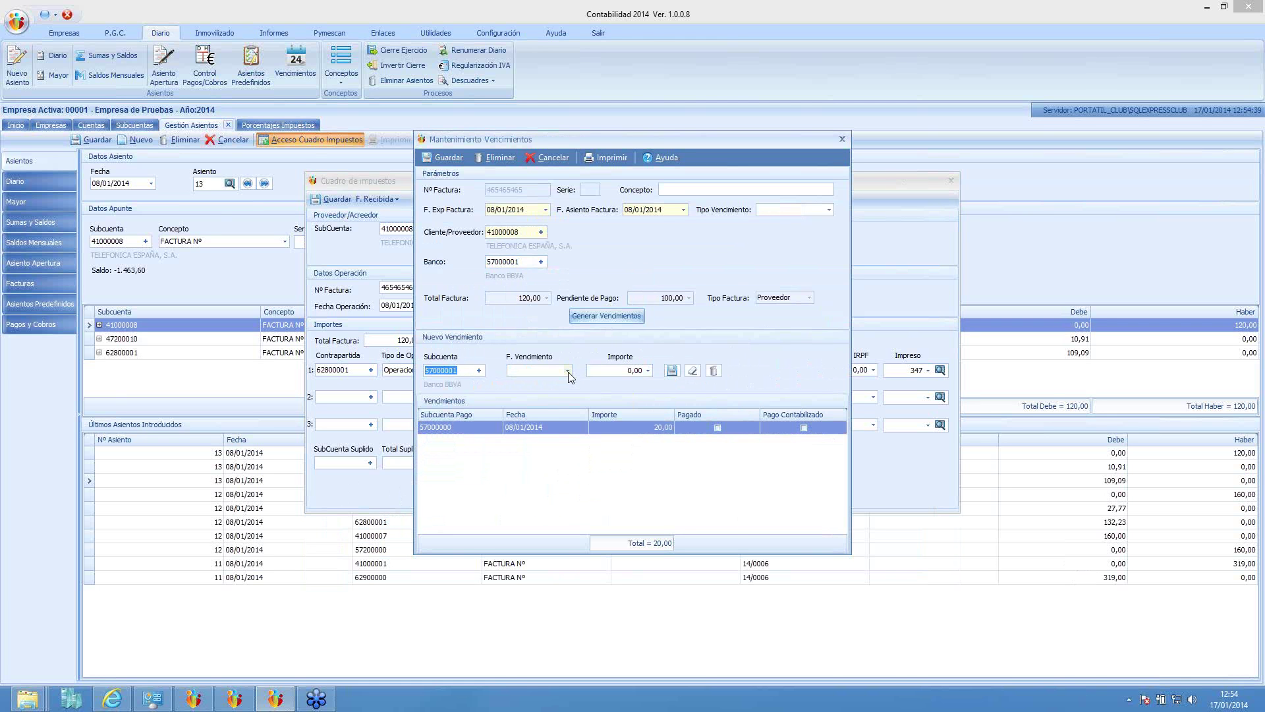
click(567, 371)
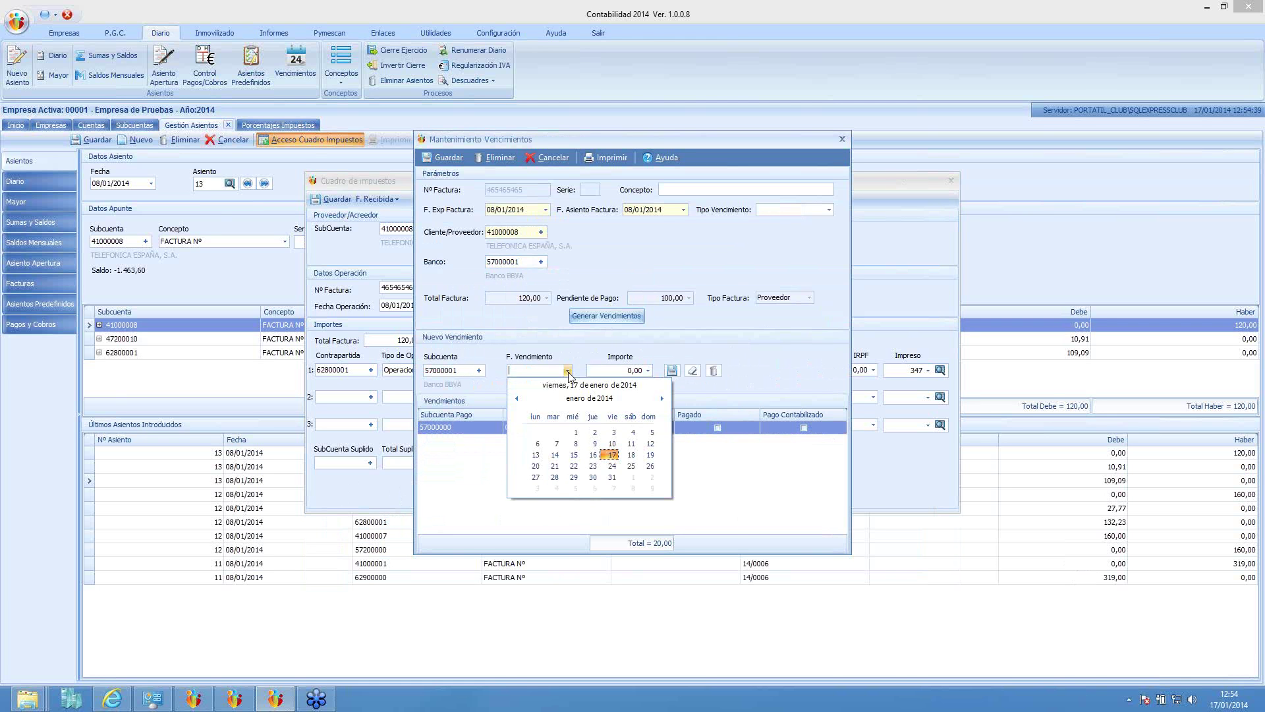
click(574, 455)
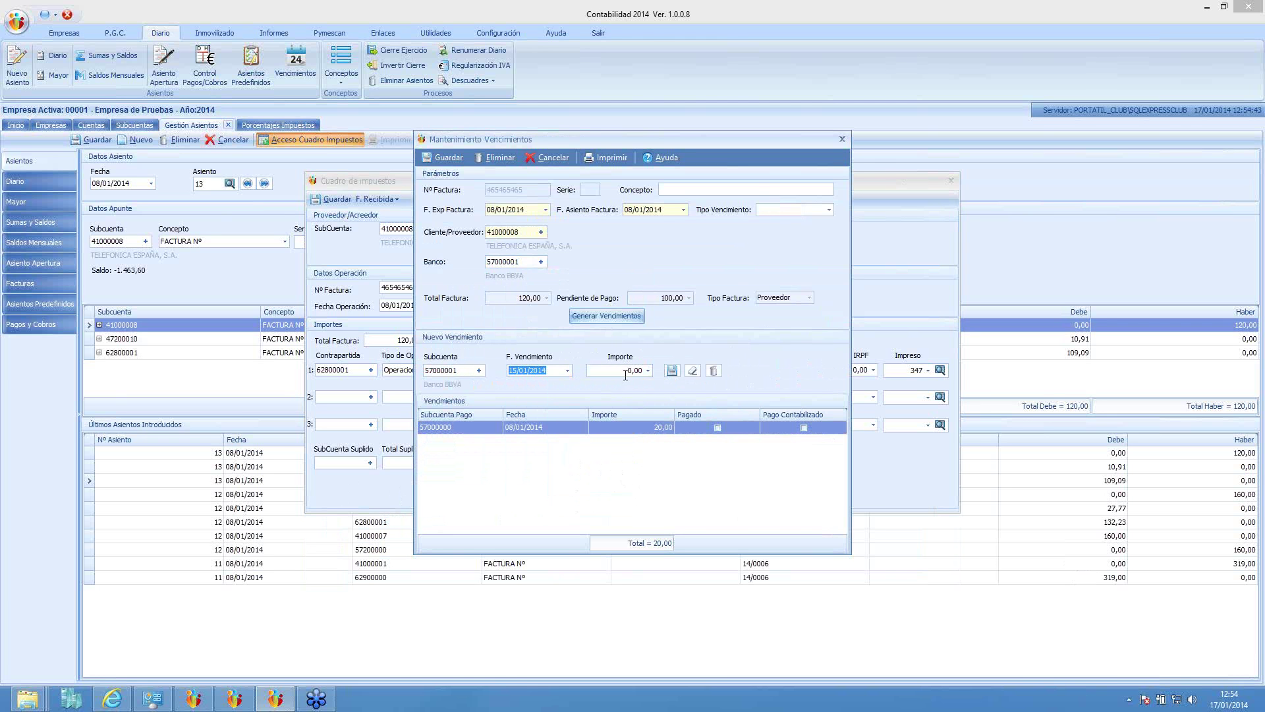
click(626, 372)
text(100)
click(673, 371)
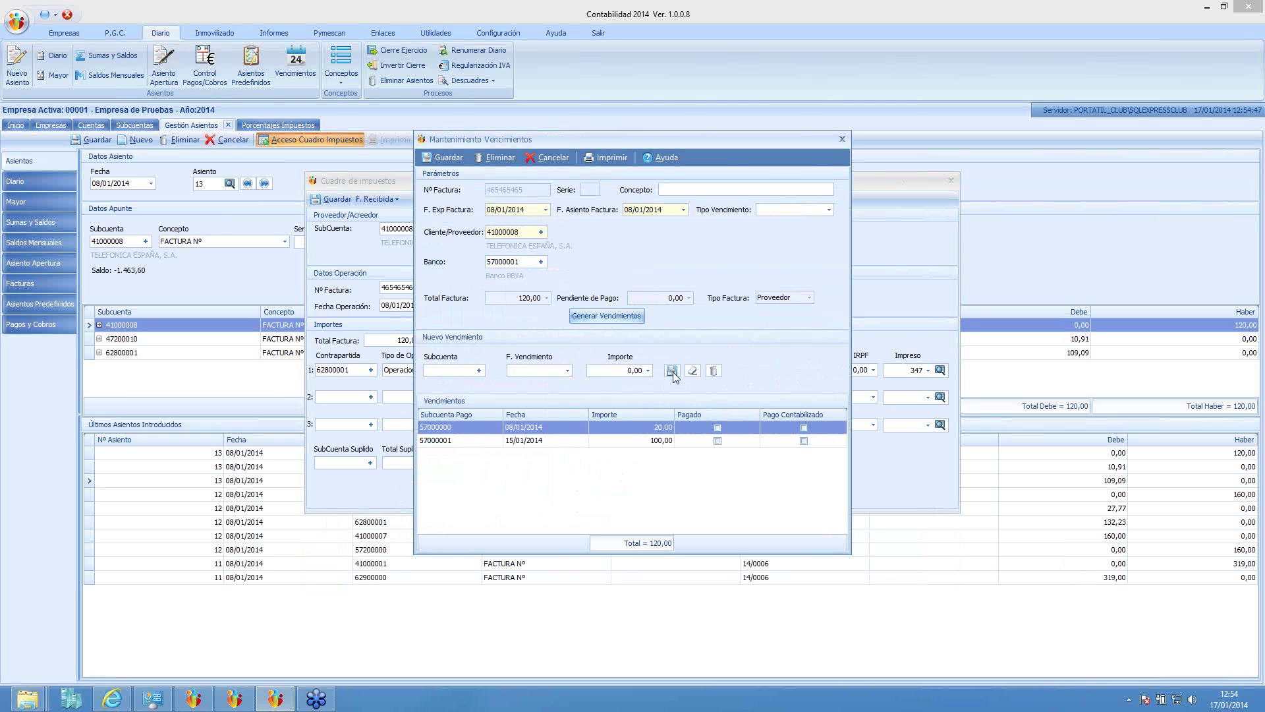
click(444, 160)
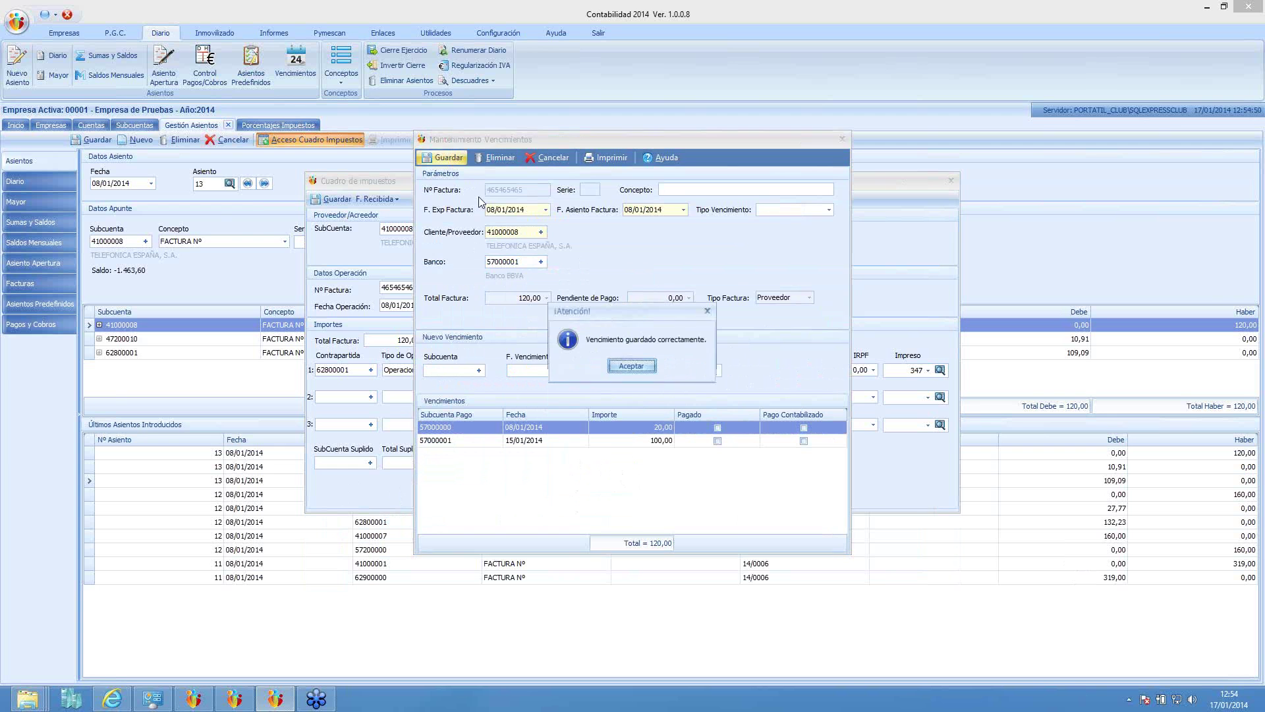
click(626, 367)
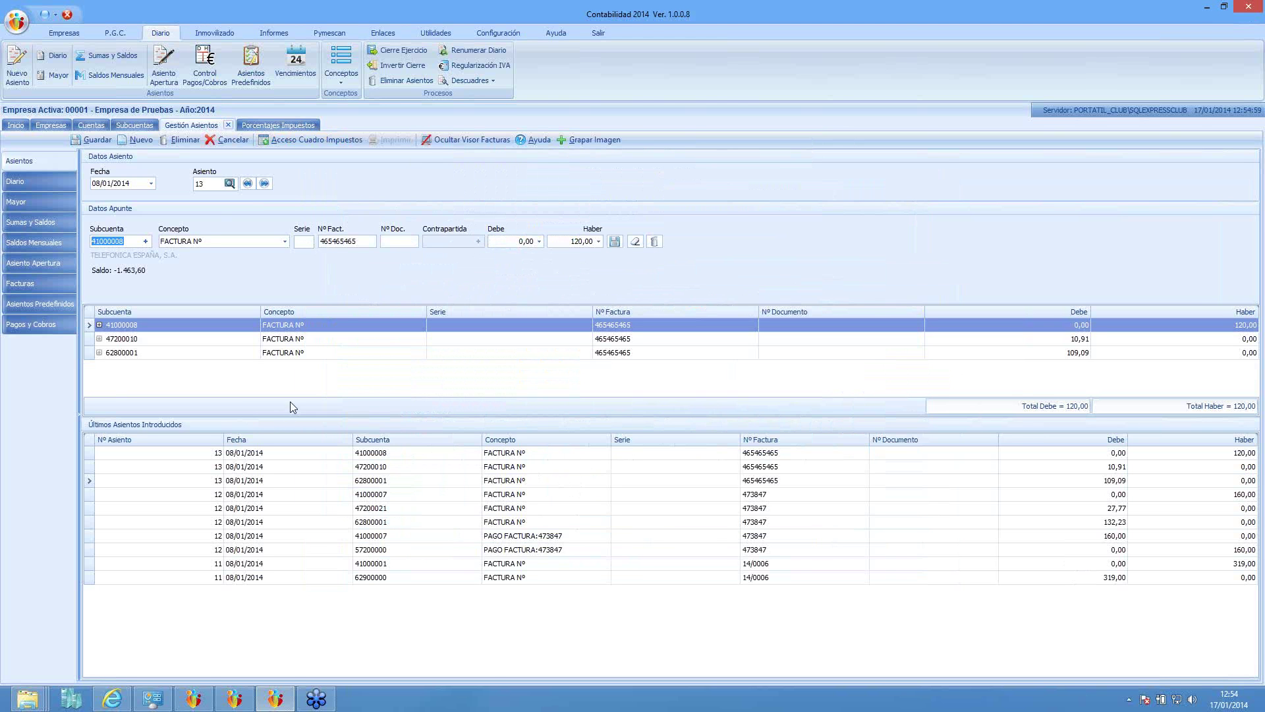
Load the supplier invoices in Control Pagos/Cobros and examine the movements and due dates of entries 4, 2 and 13.
click(206, 66)
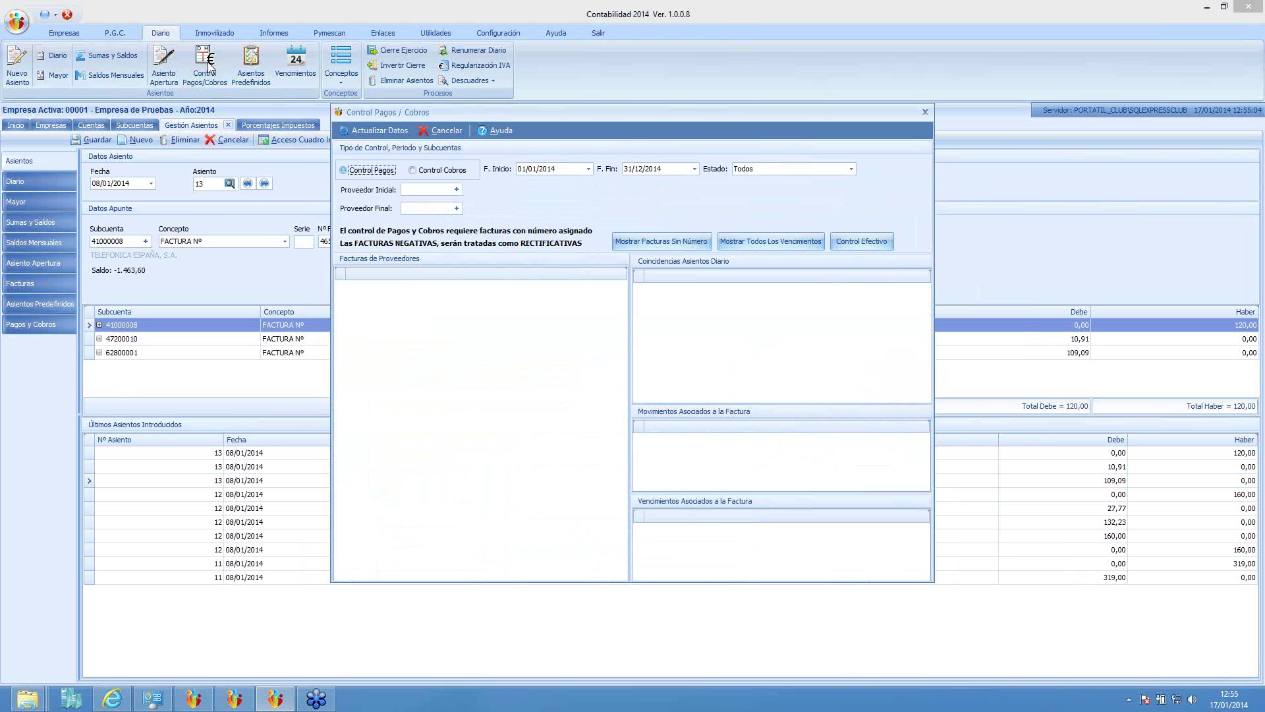
click(377, 134)
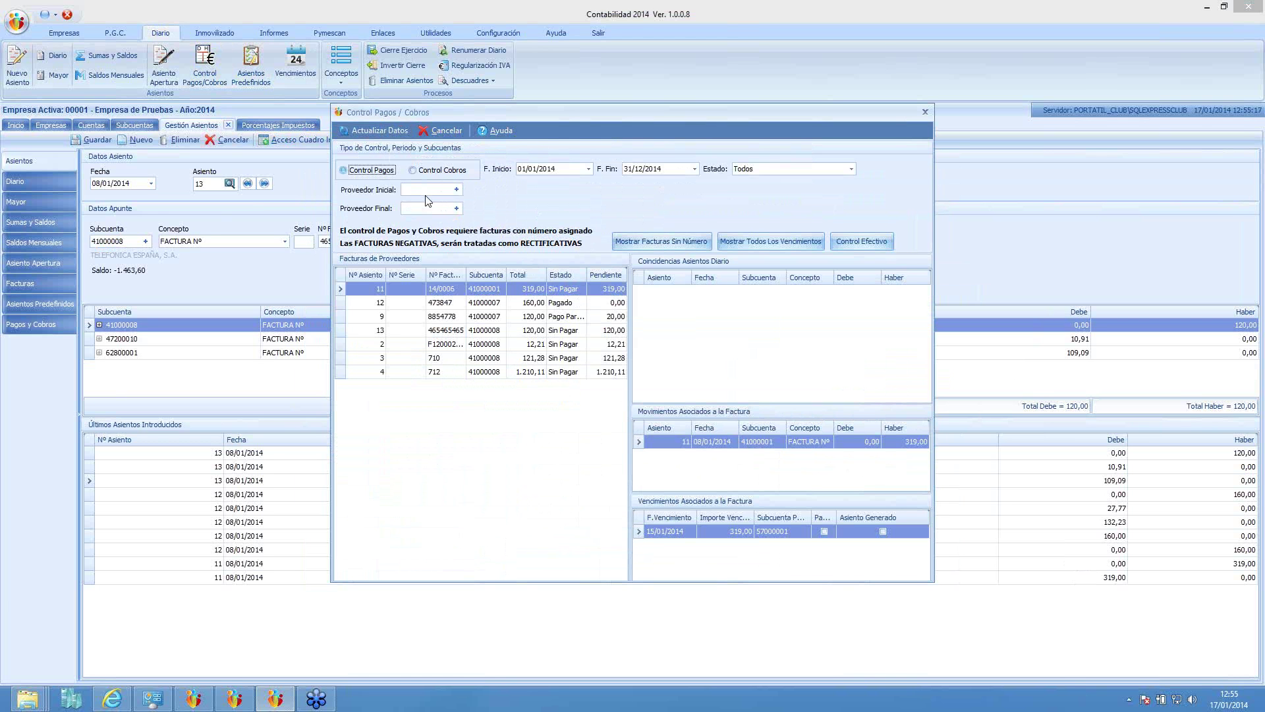
click(537, 374)
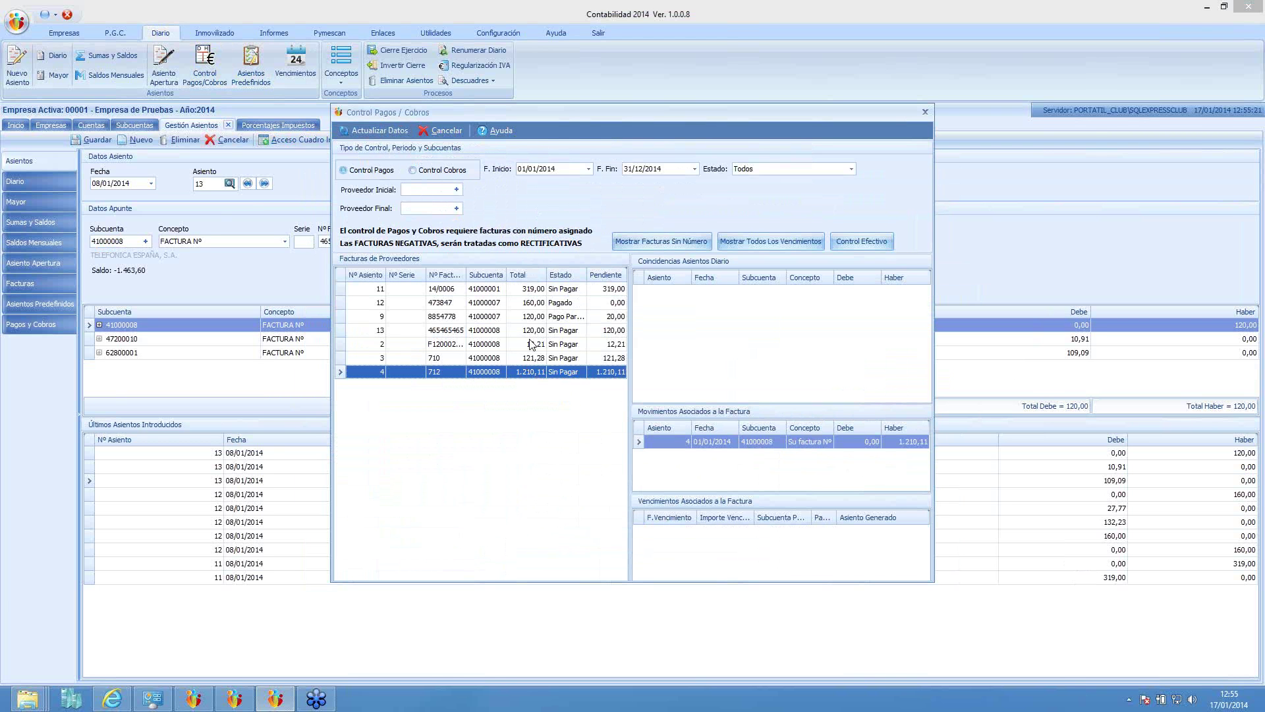
click(531, 344)
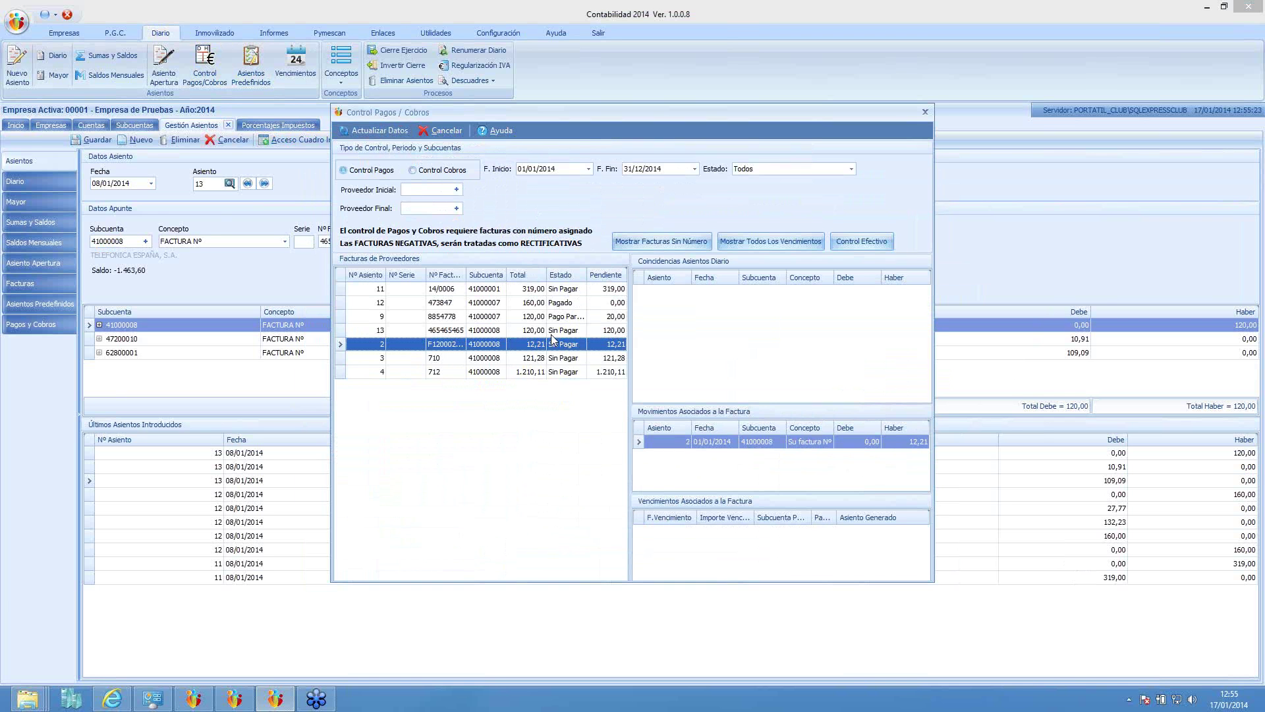
click(497, 330)
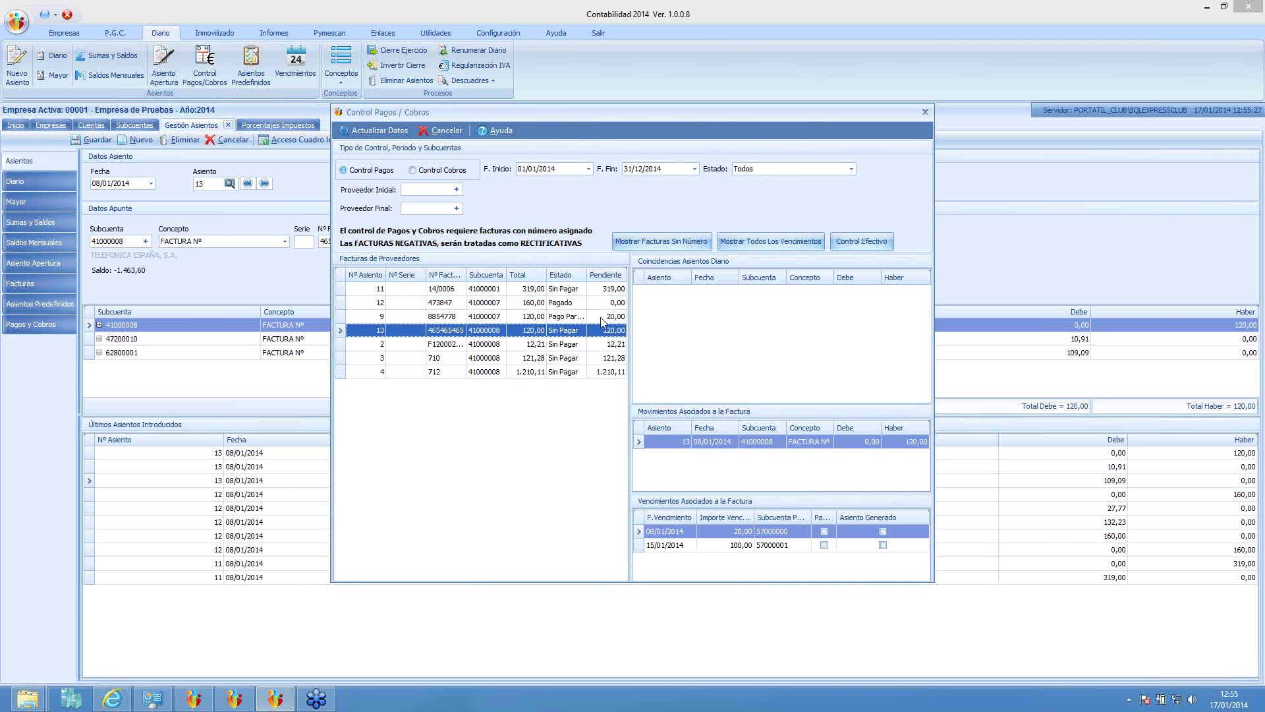
Try to pay entry 11's invoice directly from the supplier invoice list.
right_click(520, 288)
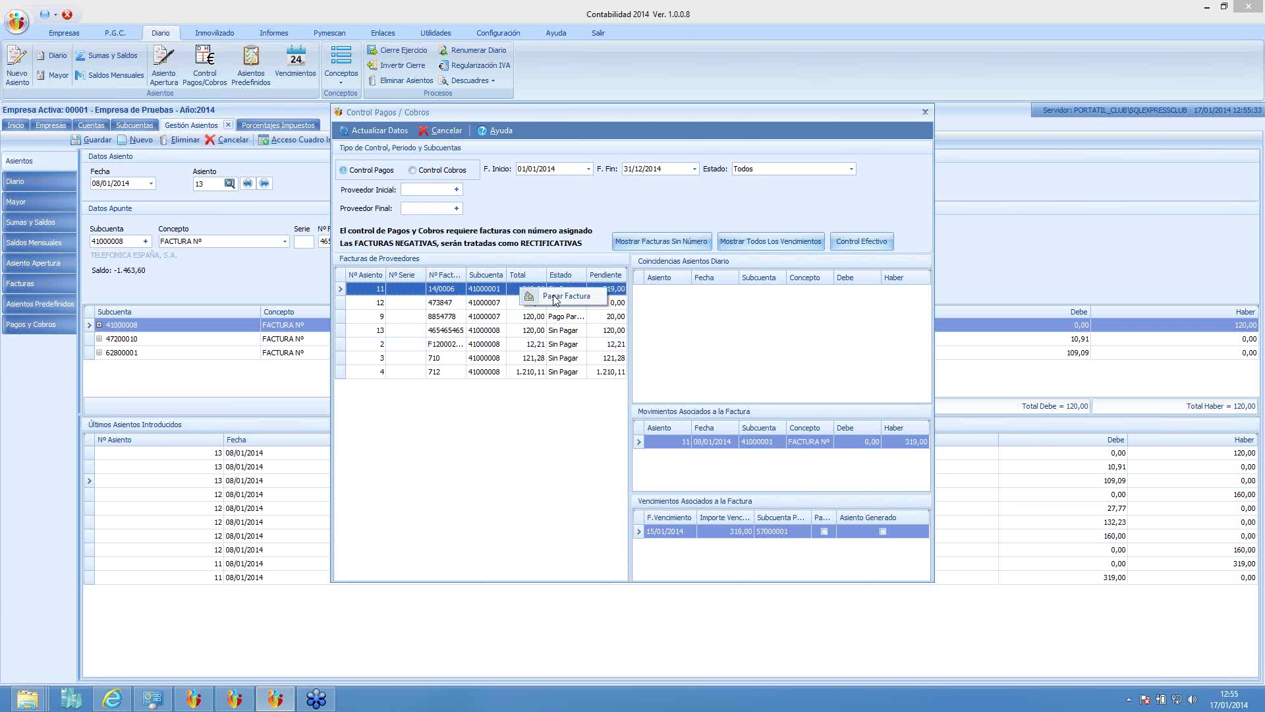
click(565, 296)
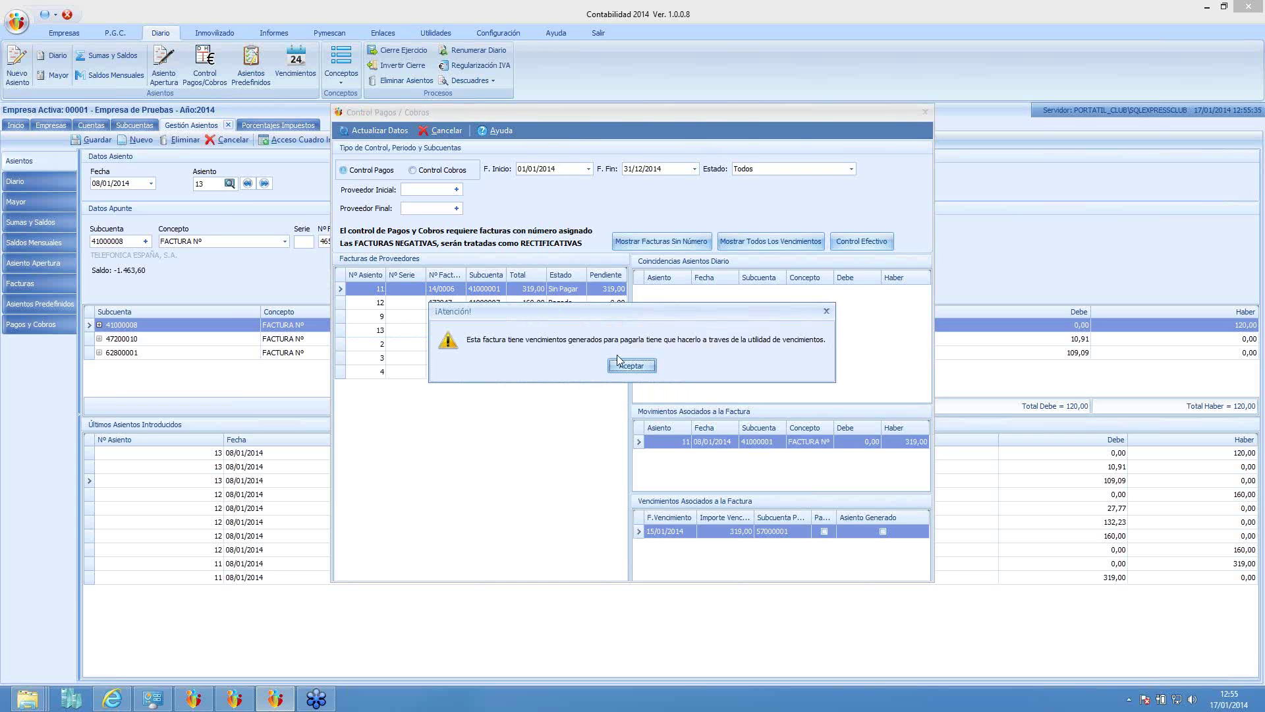
key(Return)
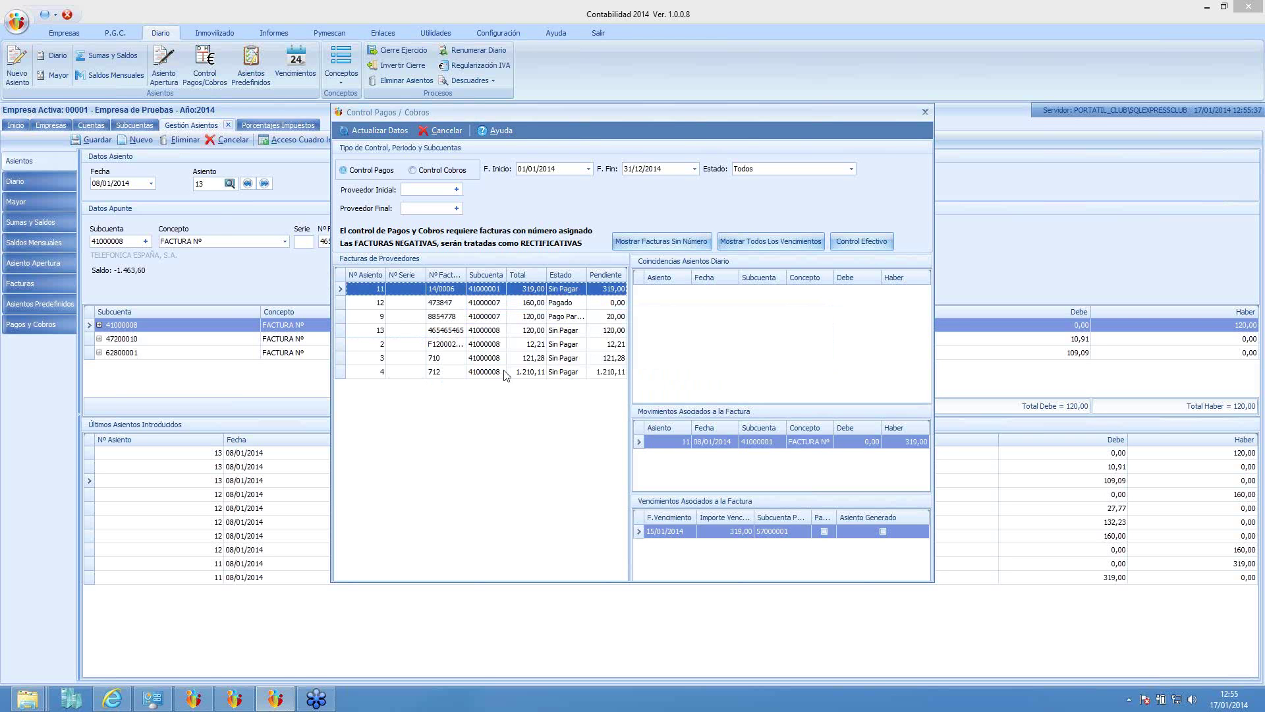
Record a partial payment of 50 on entry 4's invoice from 57000000 Caja, euros, and view its associated movements.
click(516, 373)
right_click(516, 374)
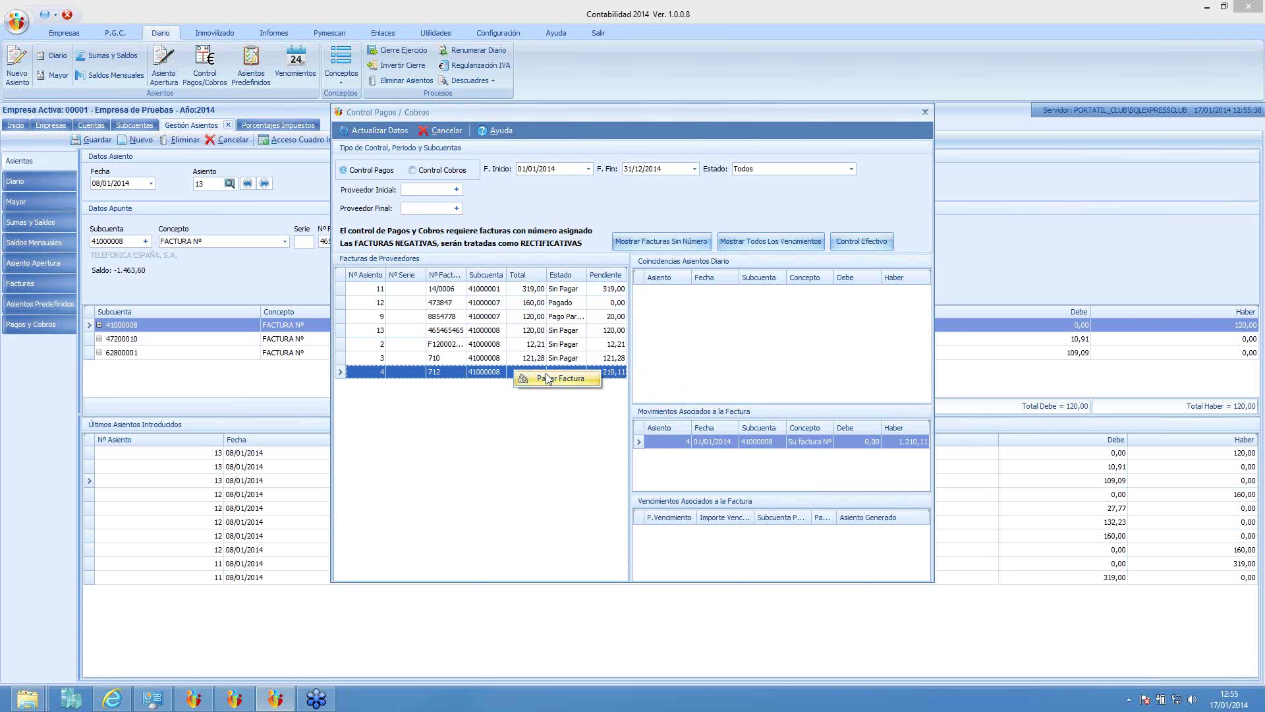
click(548, 378)
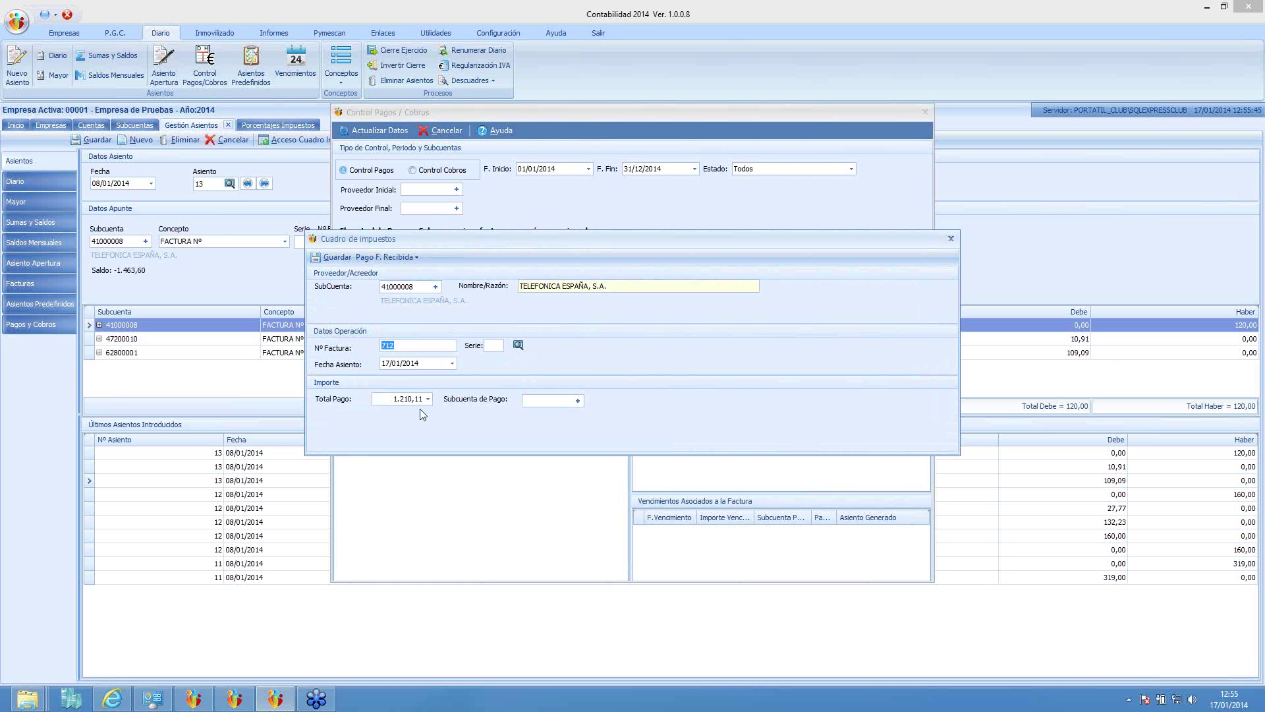
click(392, 399)
text(50)
click(542, 401)
text(caj)
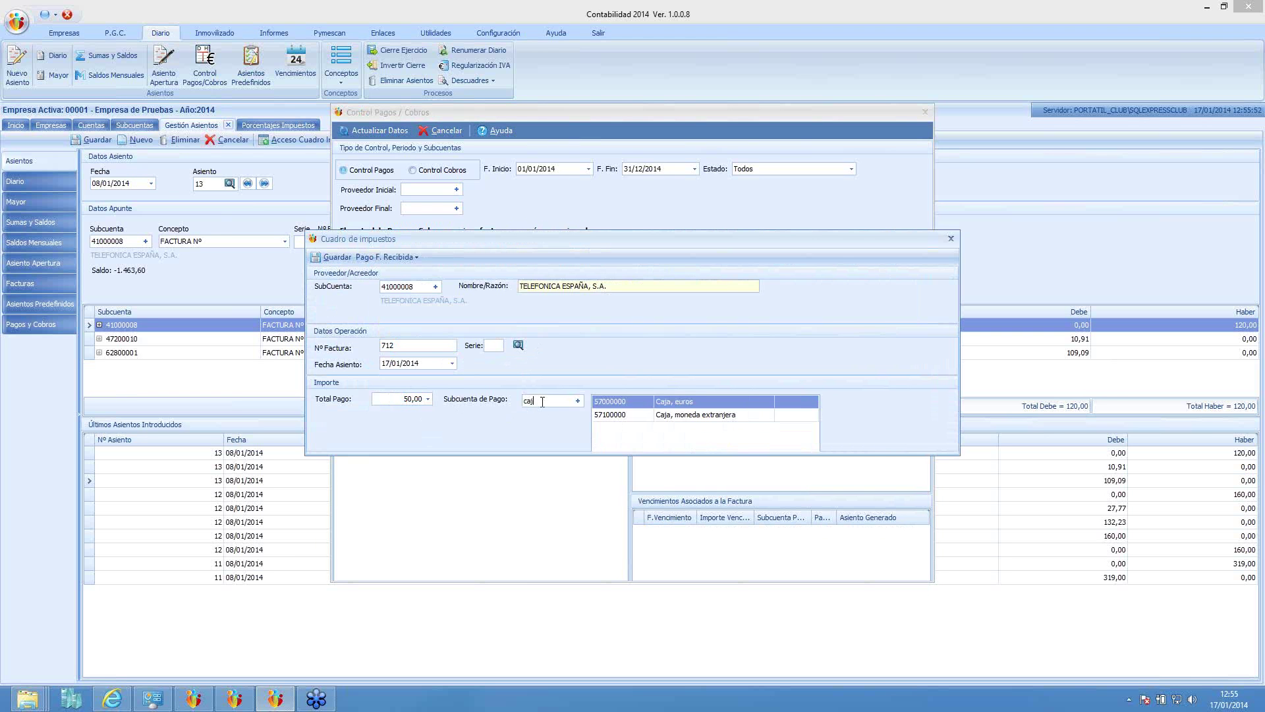
click(679, 401)
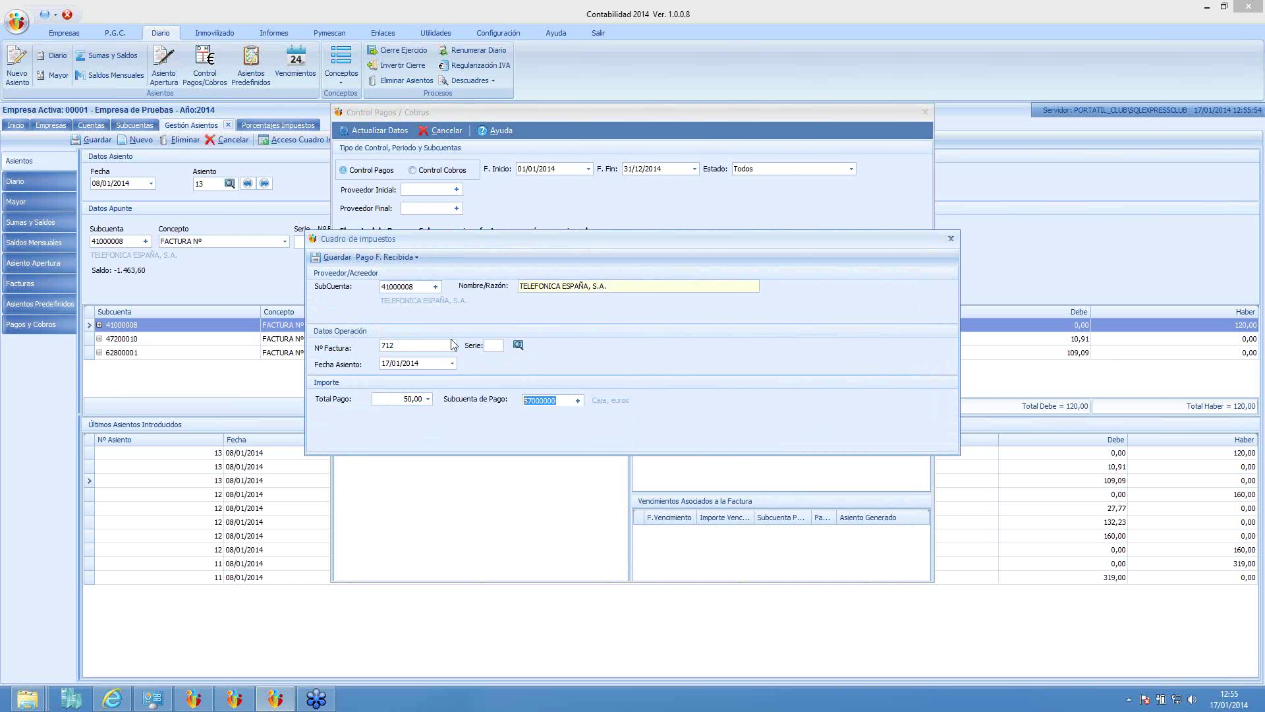
click(338, 259)
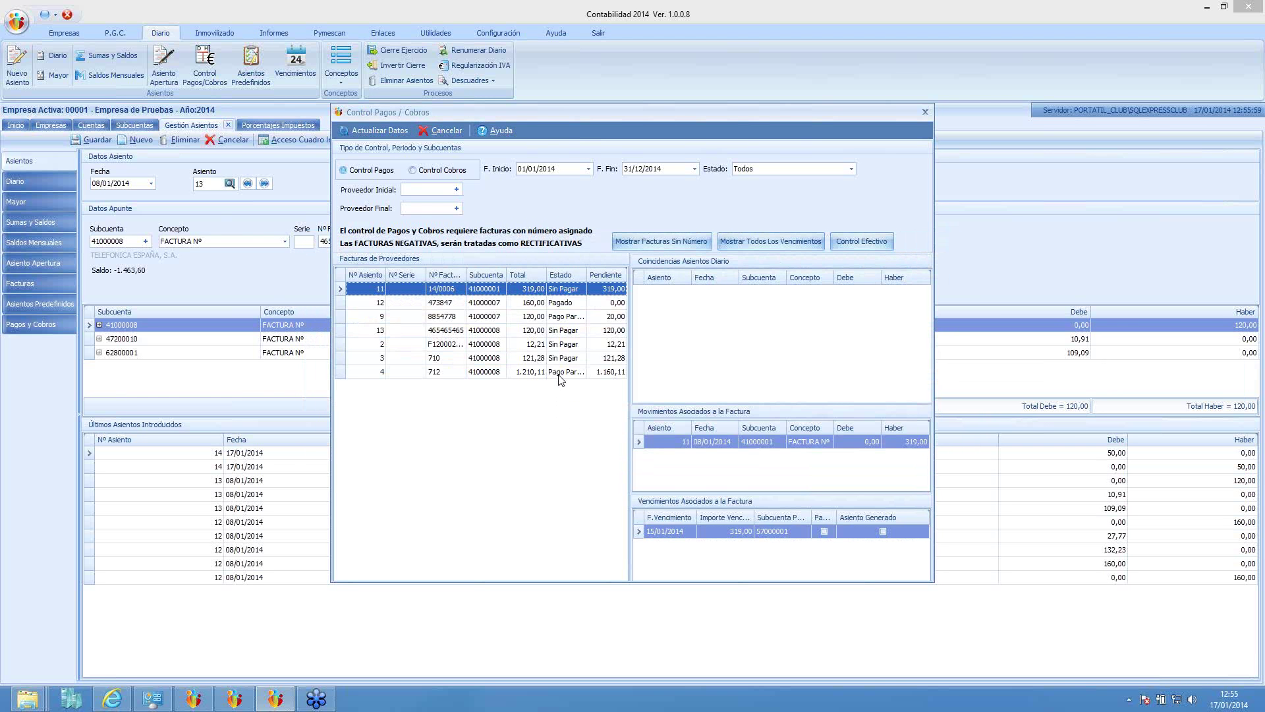
click(560, 372)
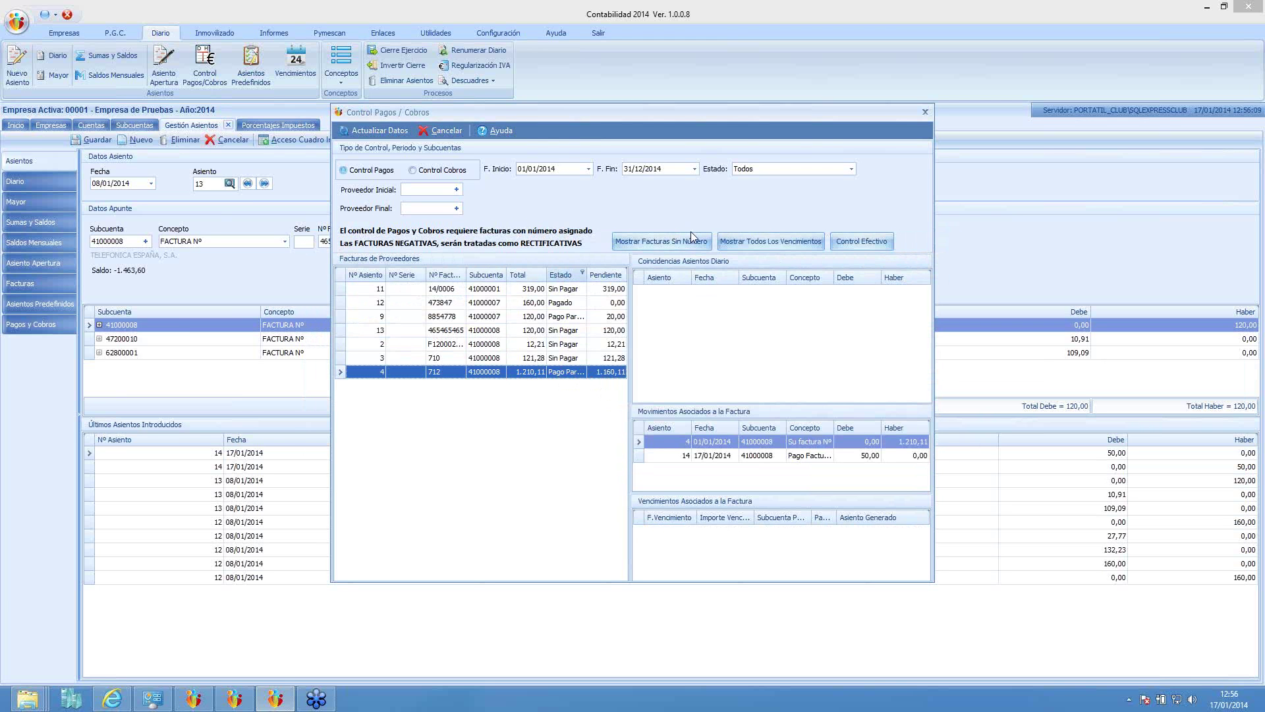
Display all supplier due dates from 01/01/2014 to 31/01/2014 and select TELEFONICA ESPAÑA's 20,00 due date.
click(751, 241)
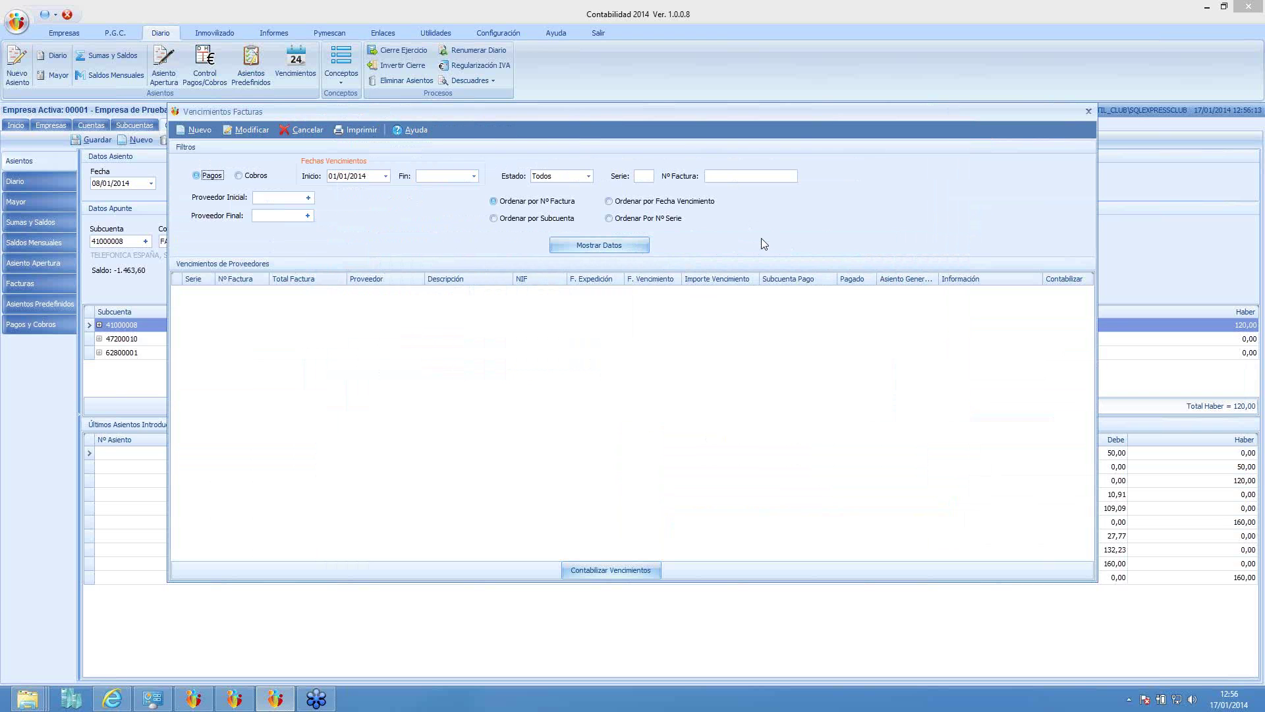
click(475, 177)
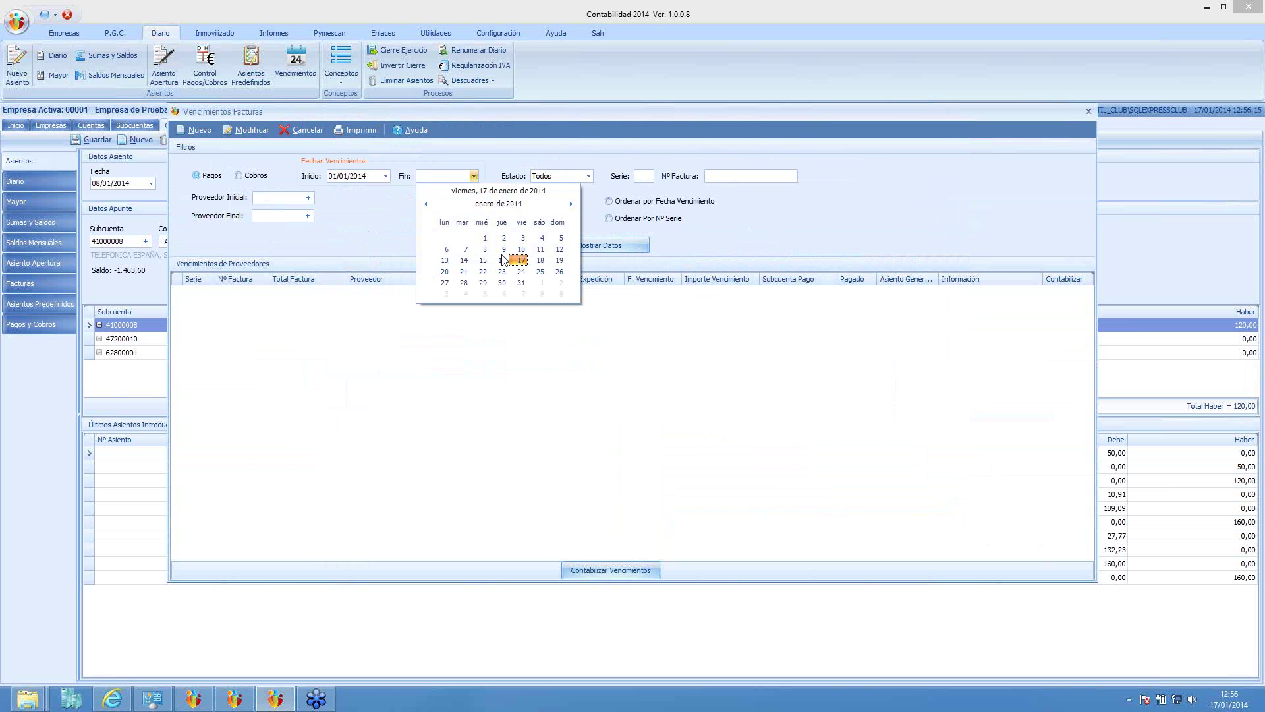
click(518, 286)
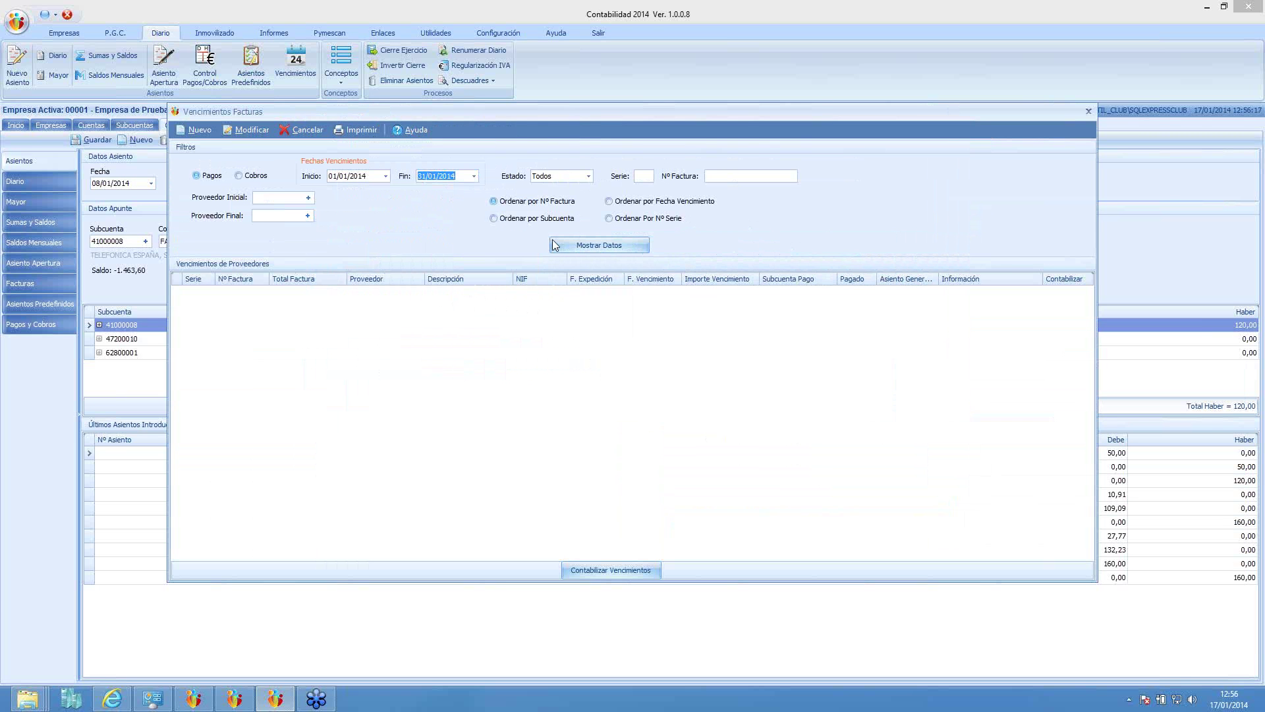
click(578, 246)
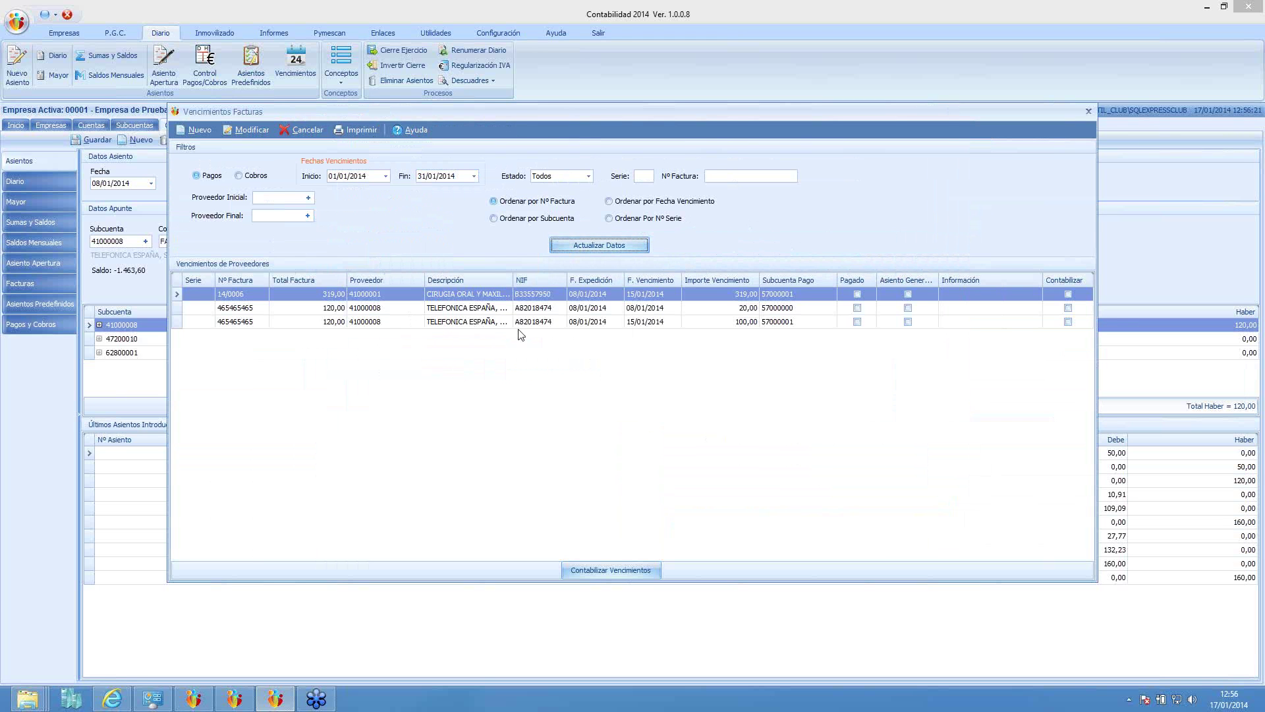
click(469, 308)
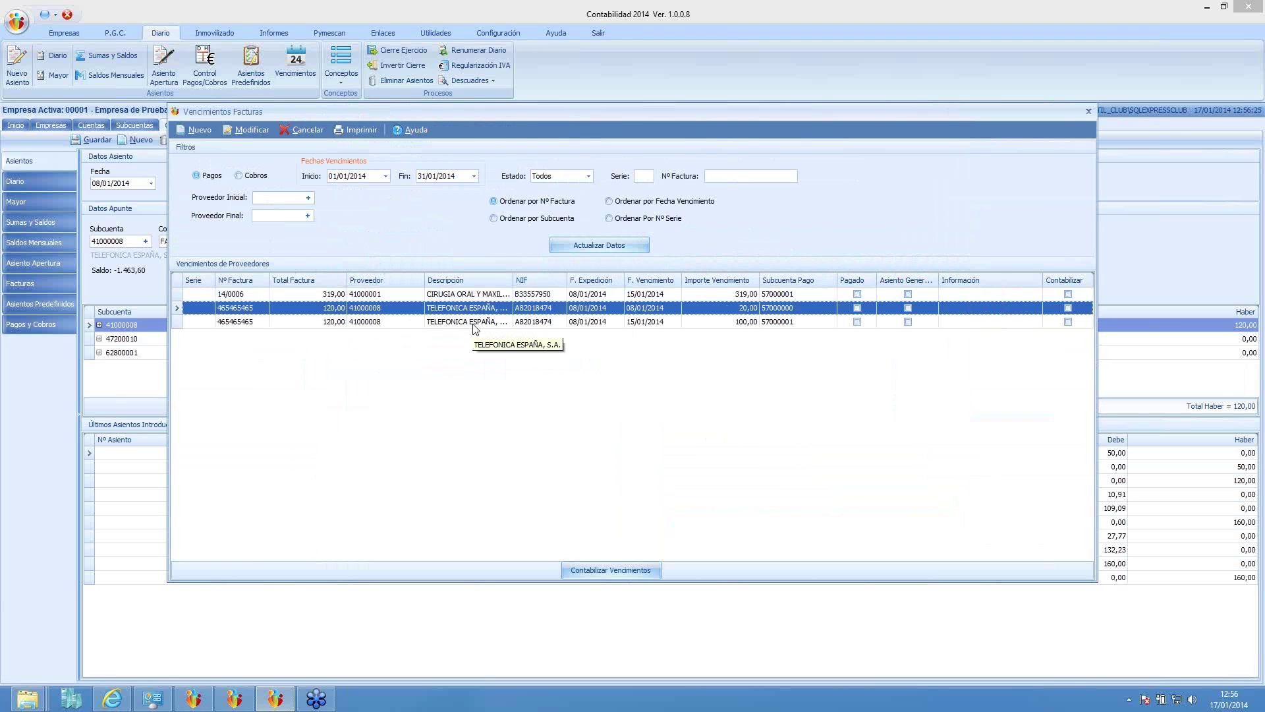
Select TELEFONICA ESPAÑA's 100,00 due date, and close the due dates and Control Pagos/Cobros windows.
click(474, 323)
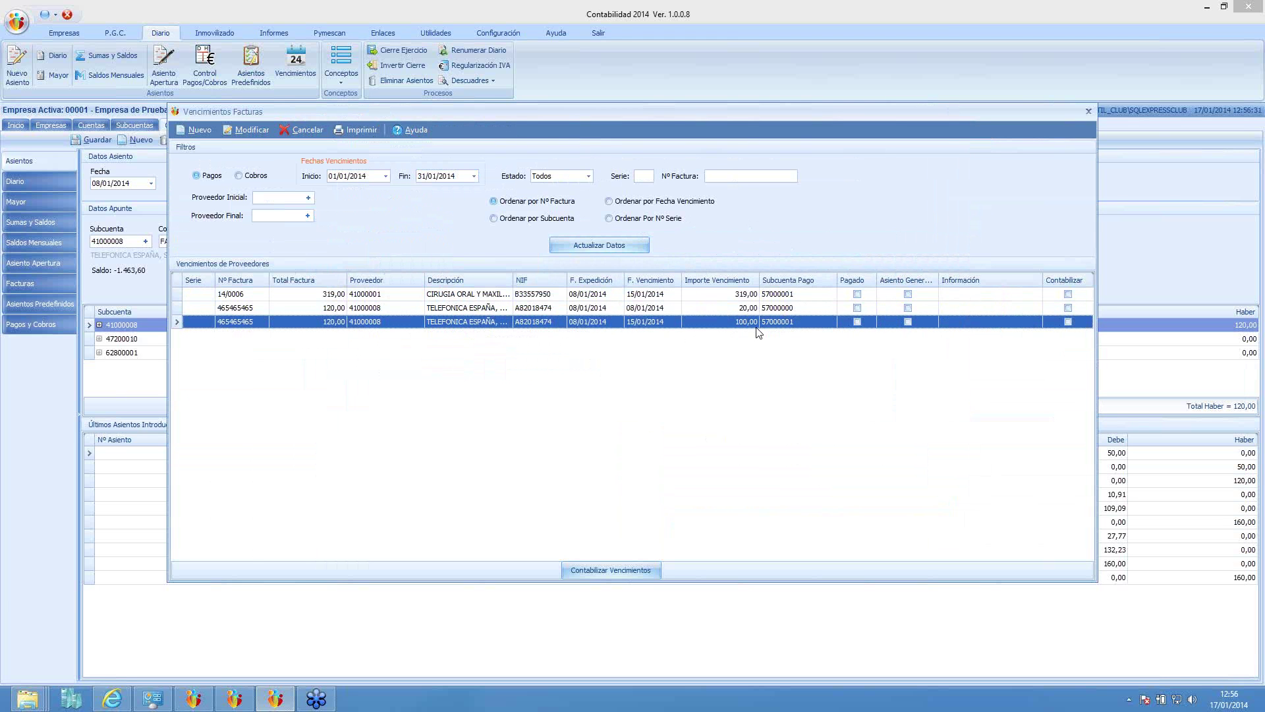
click(1090, 112)
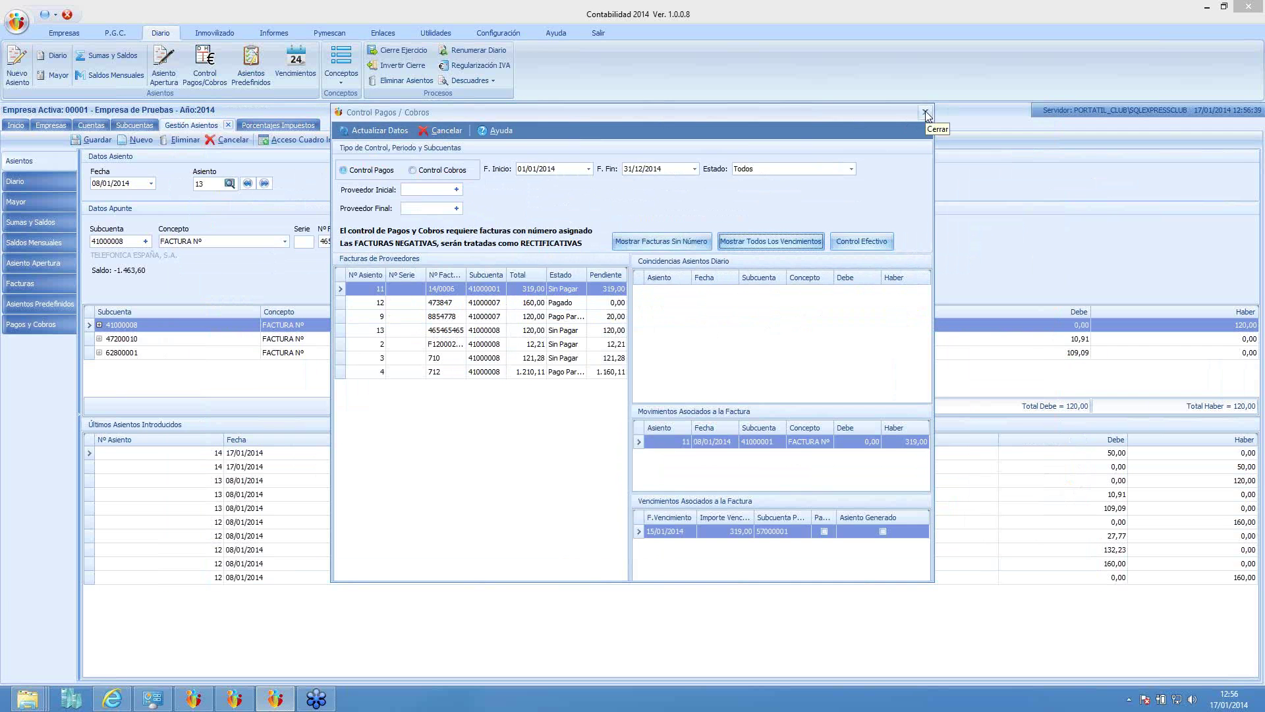
click(925, 112)
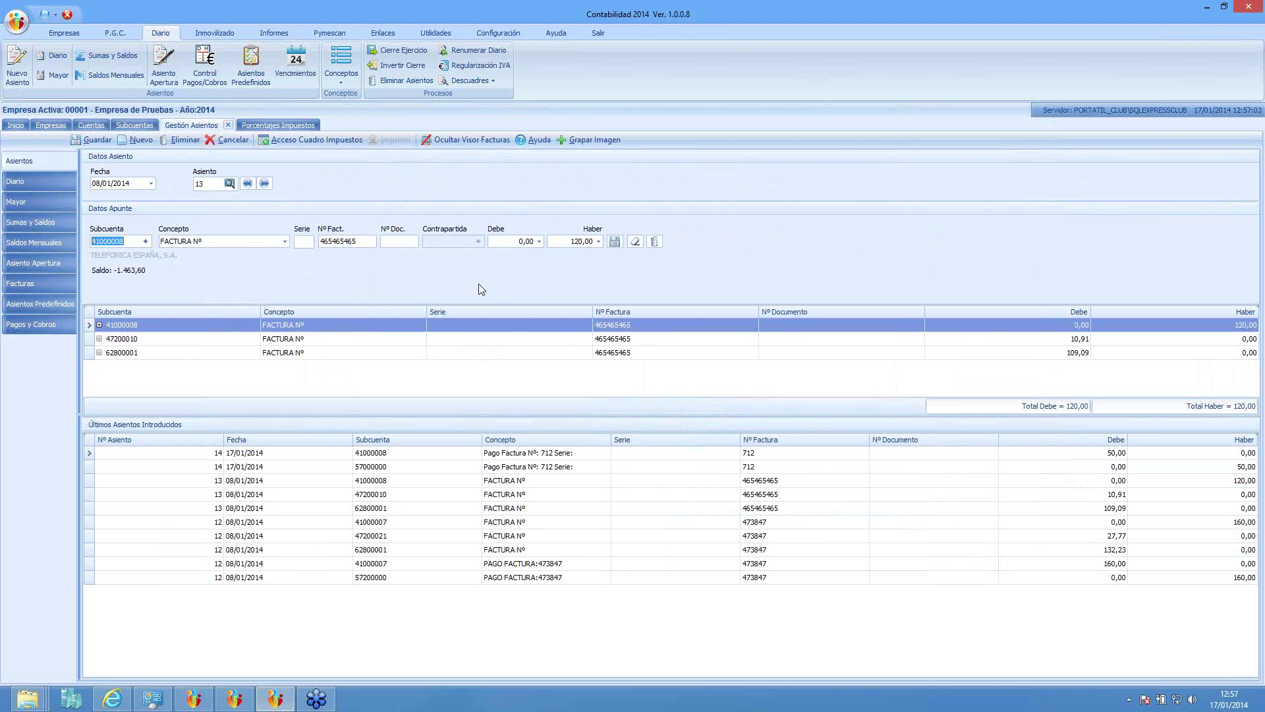
Search the subaccounts for "jazz", and review JAZZ TELECOM's invoice, due date and cash-basis settings.
click(134, 126)
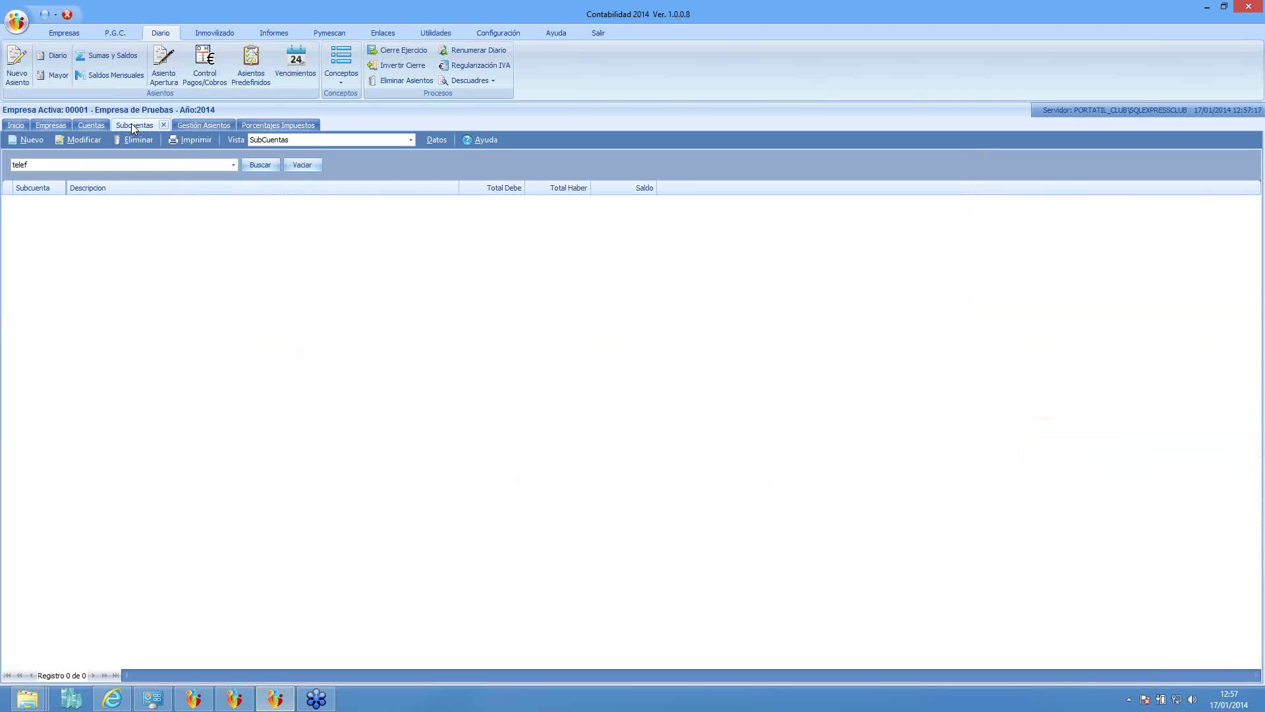
drag(30, 165, 11, 170)
text(azz)
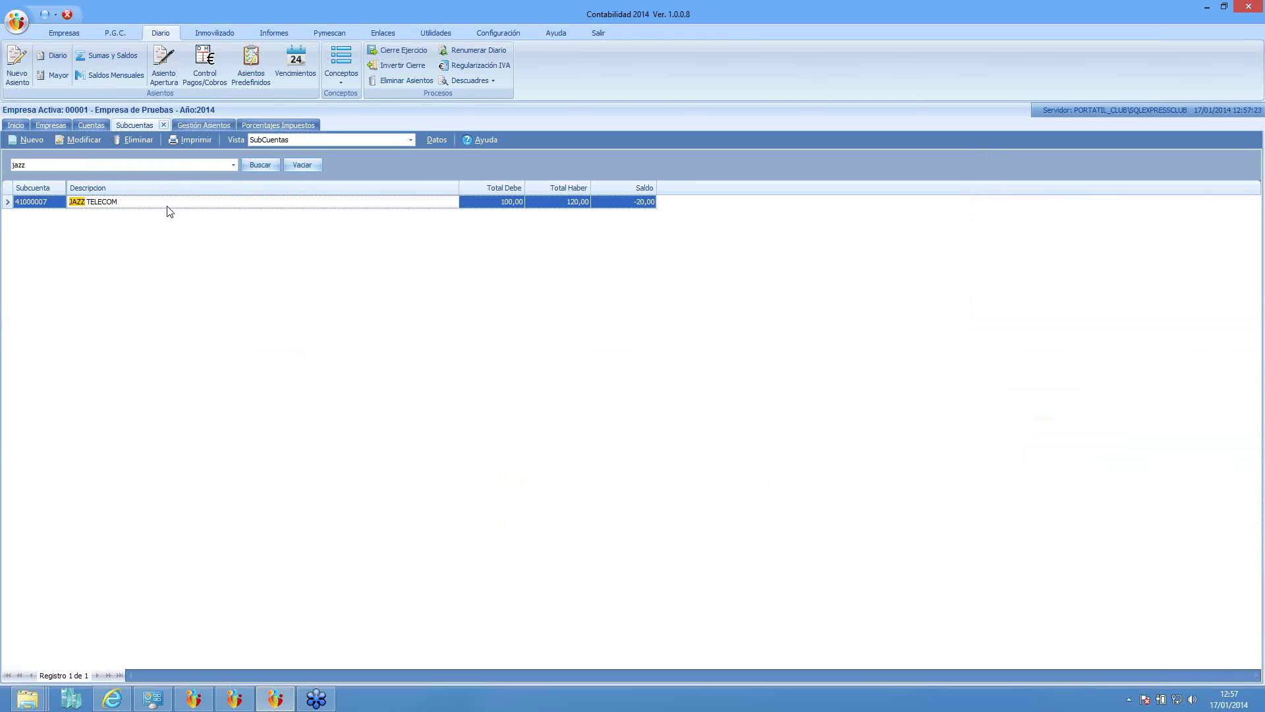
double_click(167, 203)
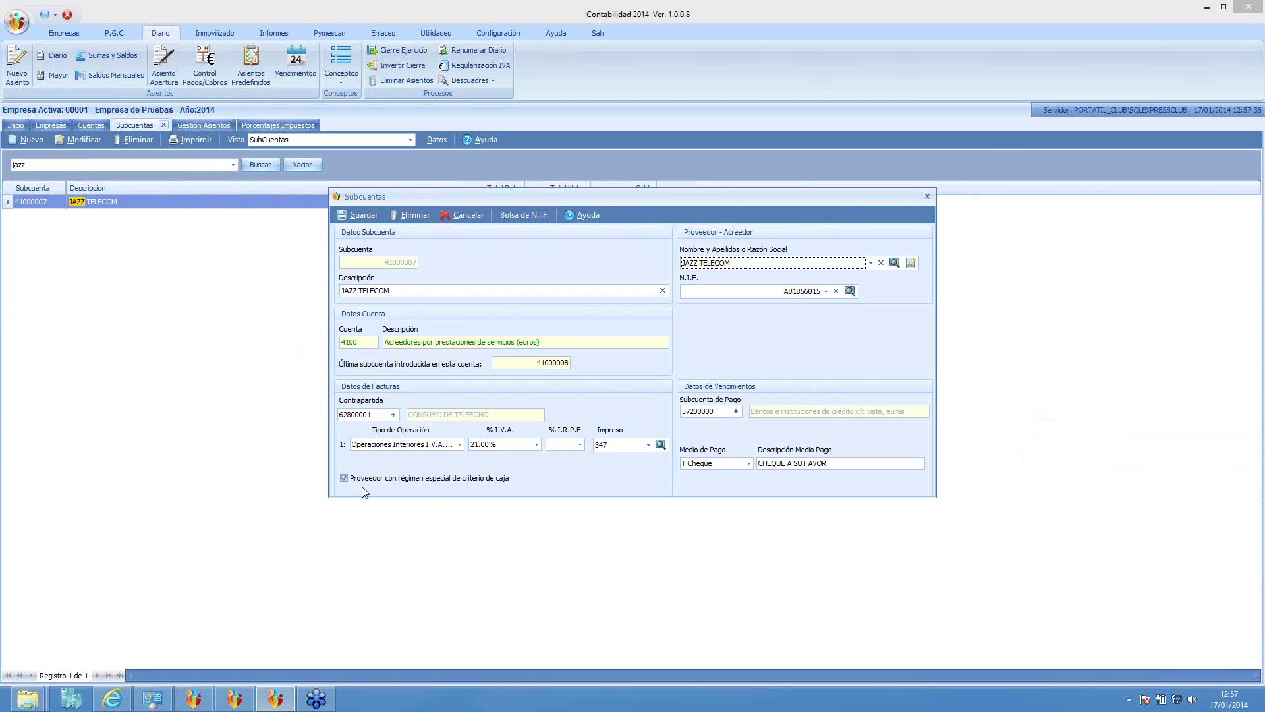
click(927, 198)
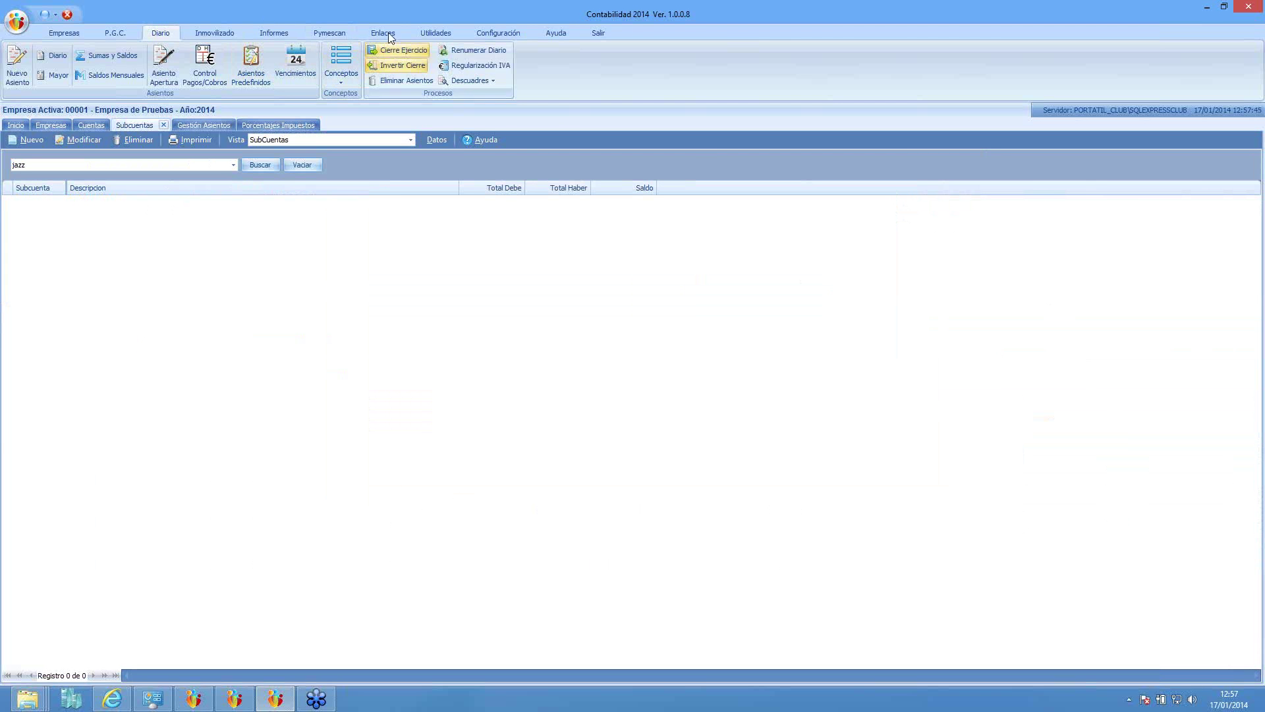
Clear entry 13 from the Gestión Asientos form and view the available Descuadres searches.
click(204, 126)
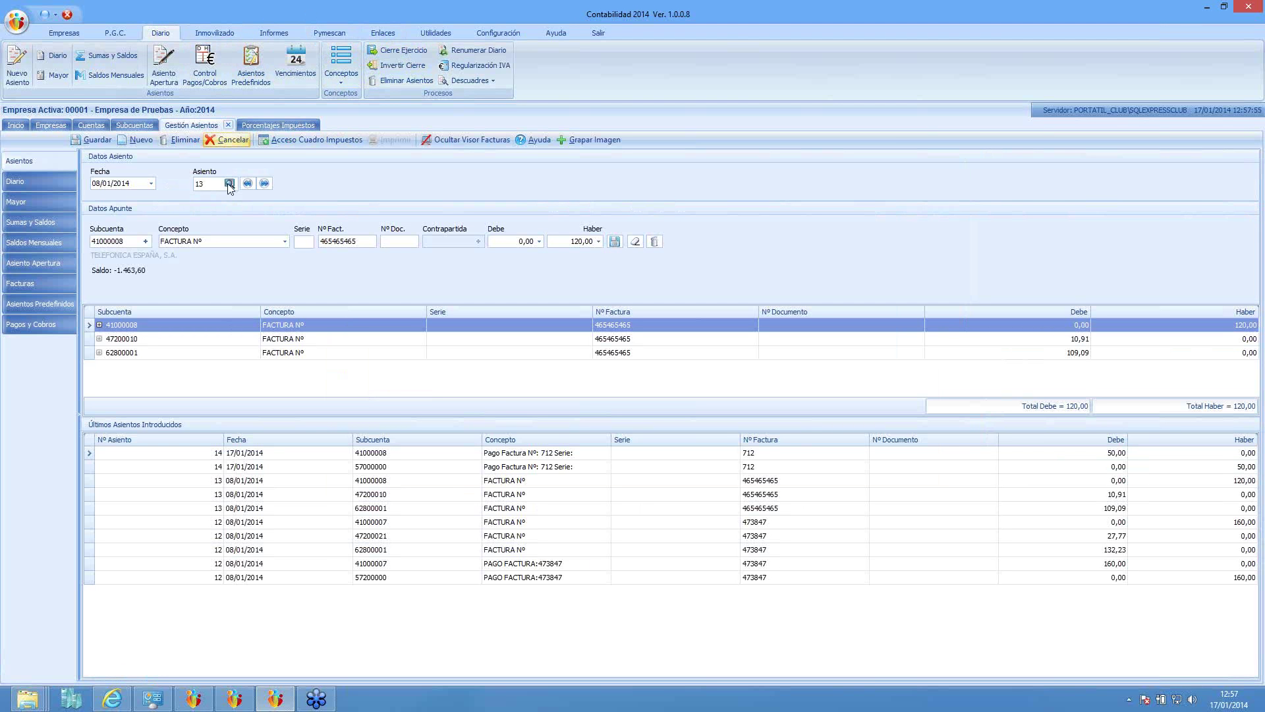
click(233, 140)
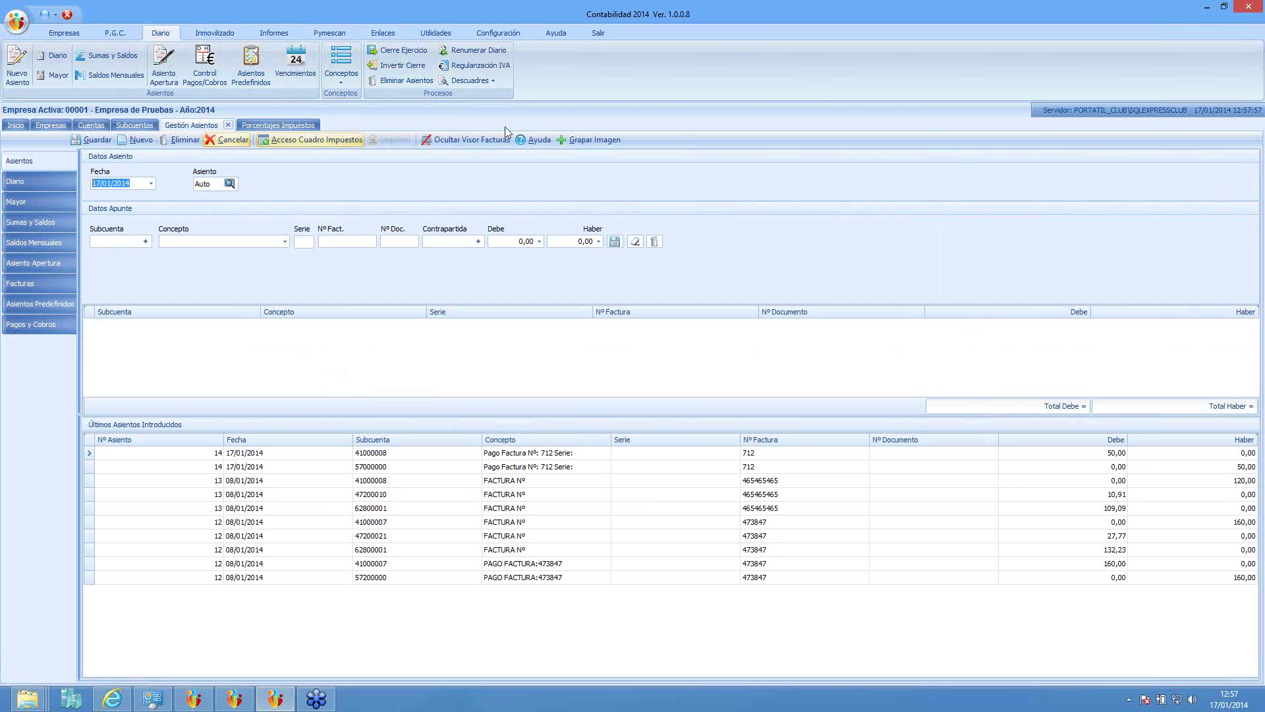
click(492, 82)
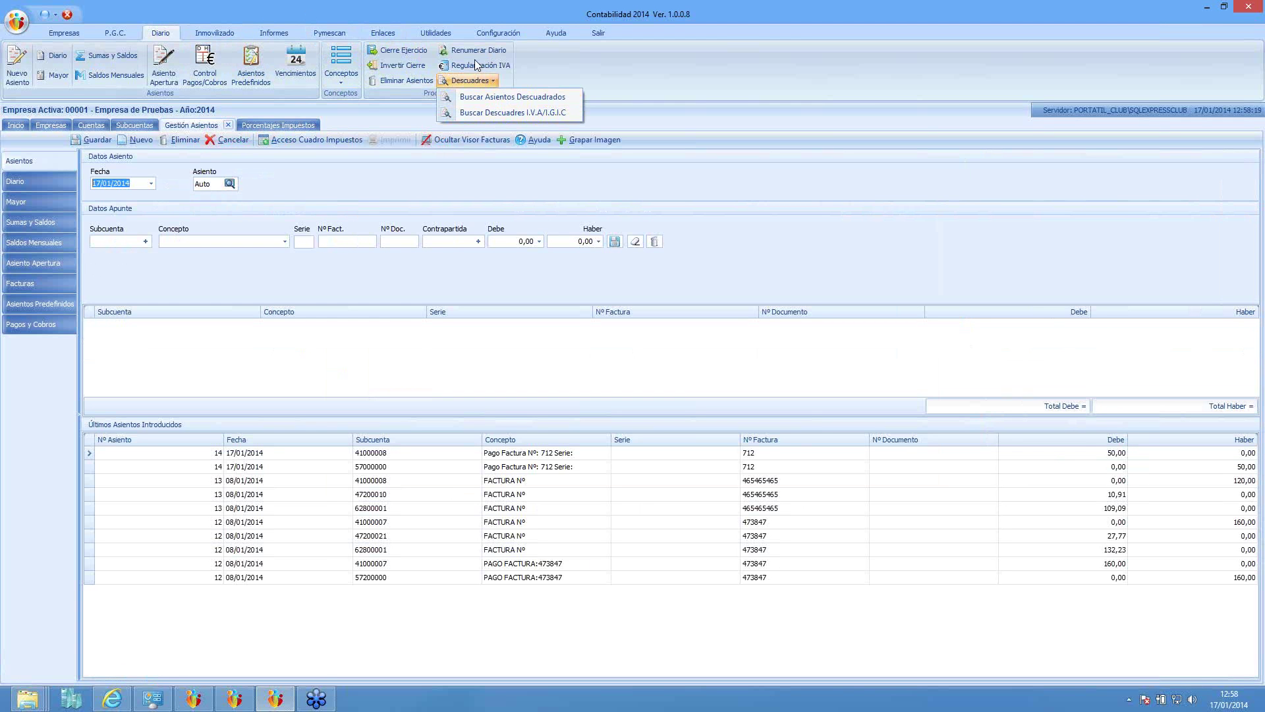
click(698, 87)
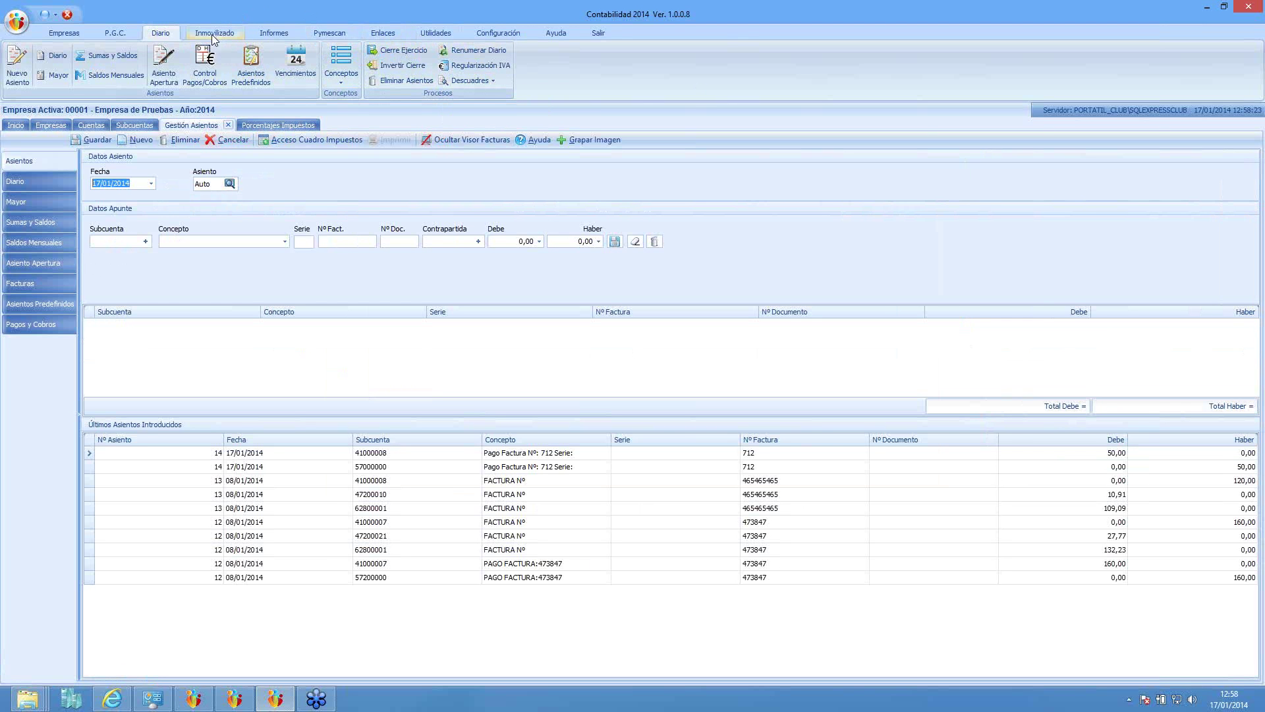
Preview the Mayor report for all subaccounts from 01/01/2014 to 31/12/2014 and look through both pages.
click(265, 35)
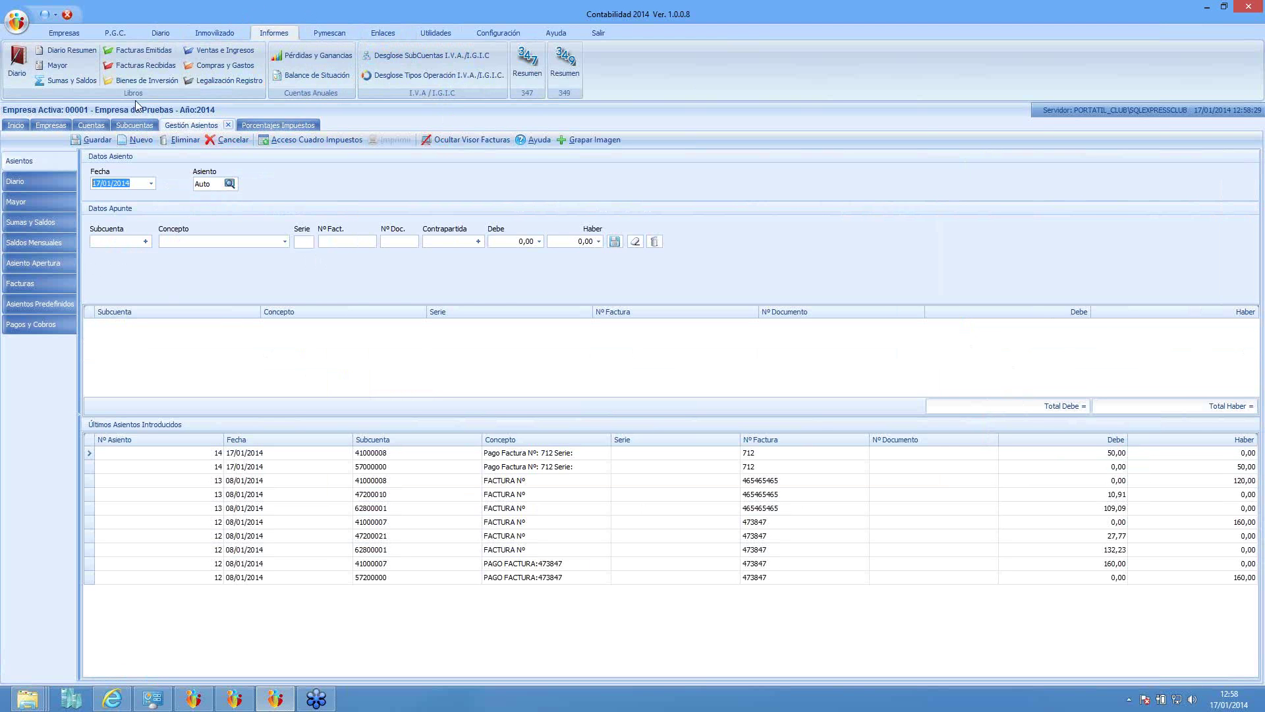
click(57, 65)
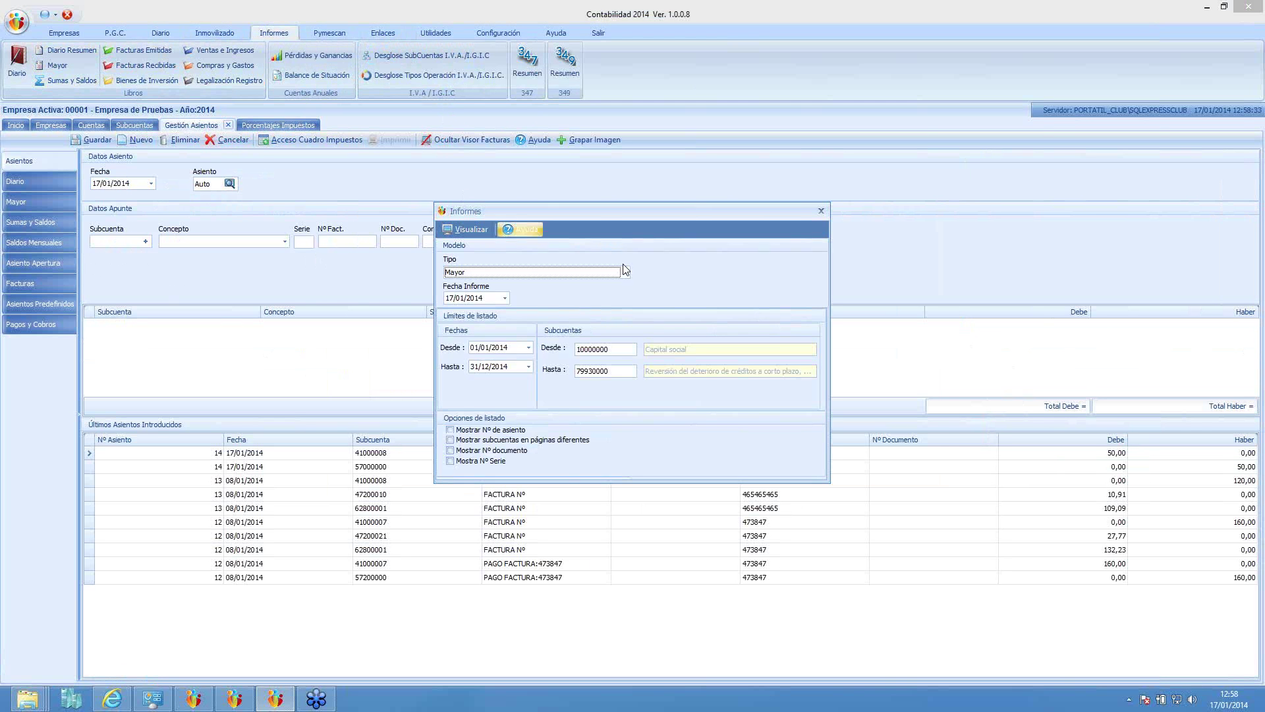
click(464, 230)
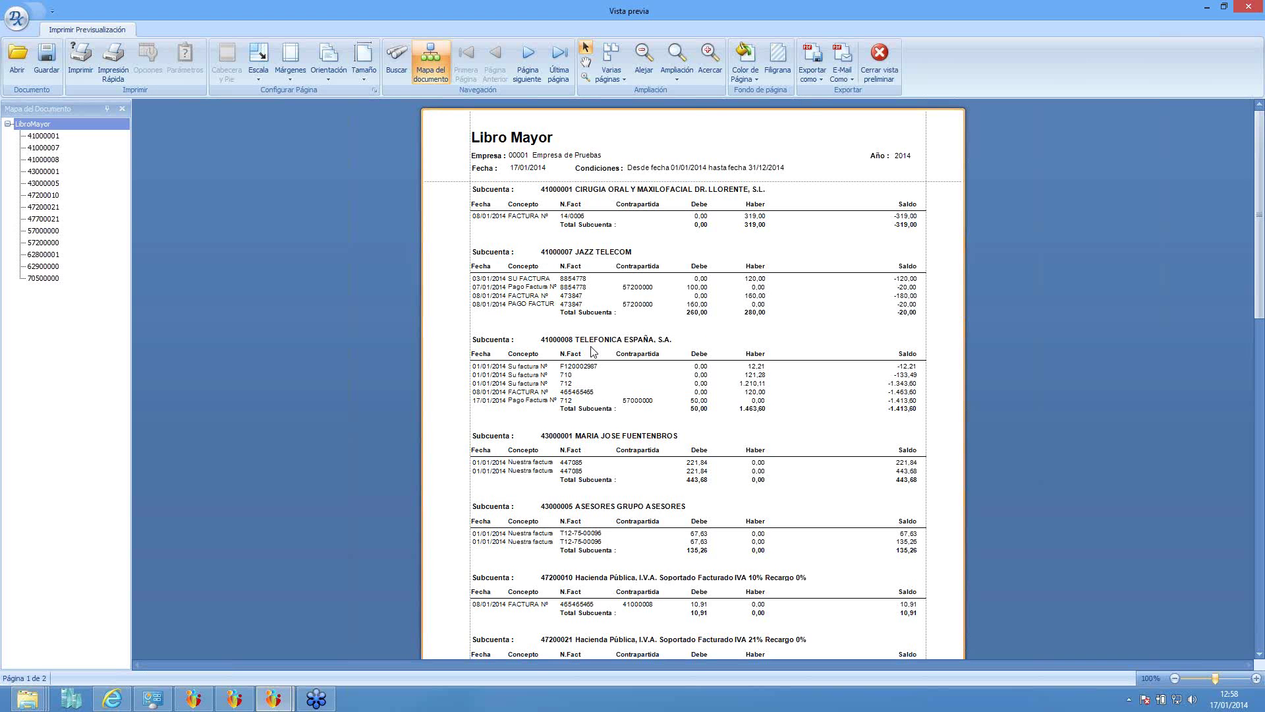
scroll(699, 484, down, 2)
scroll(699, 485, down, 5)
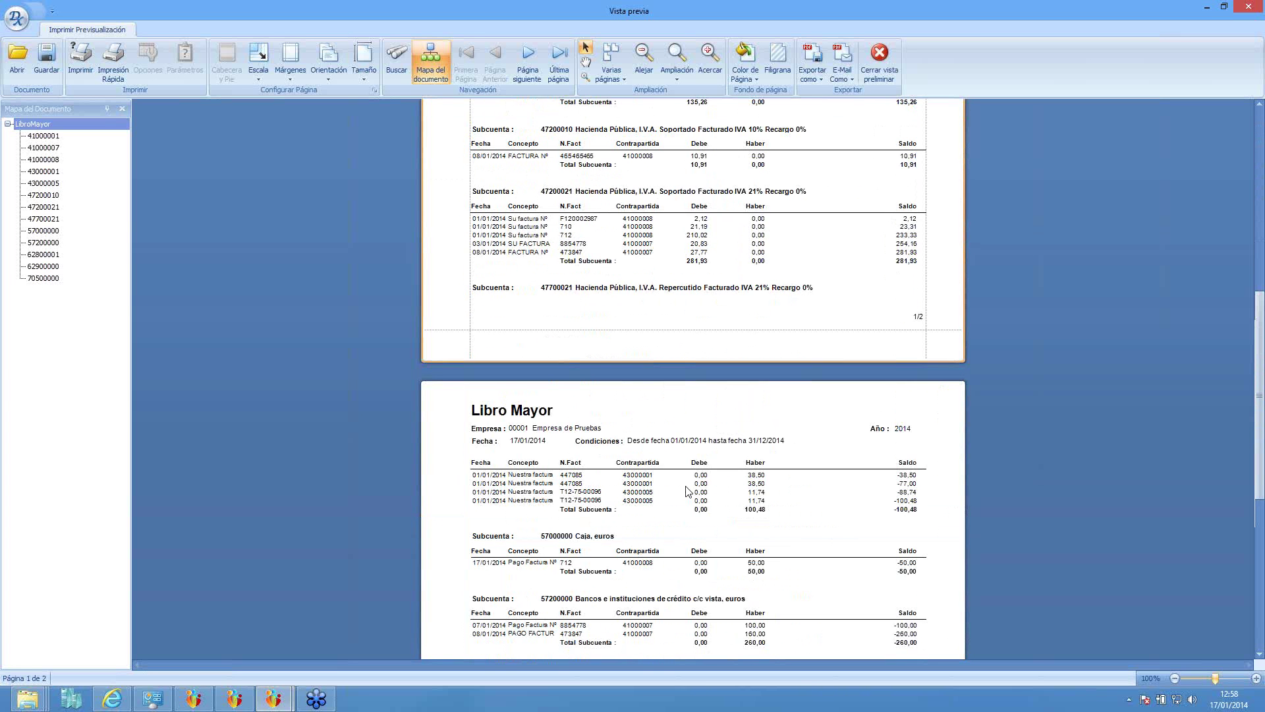
scroll(685, 488, down, 4)
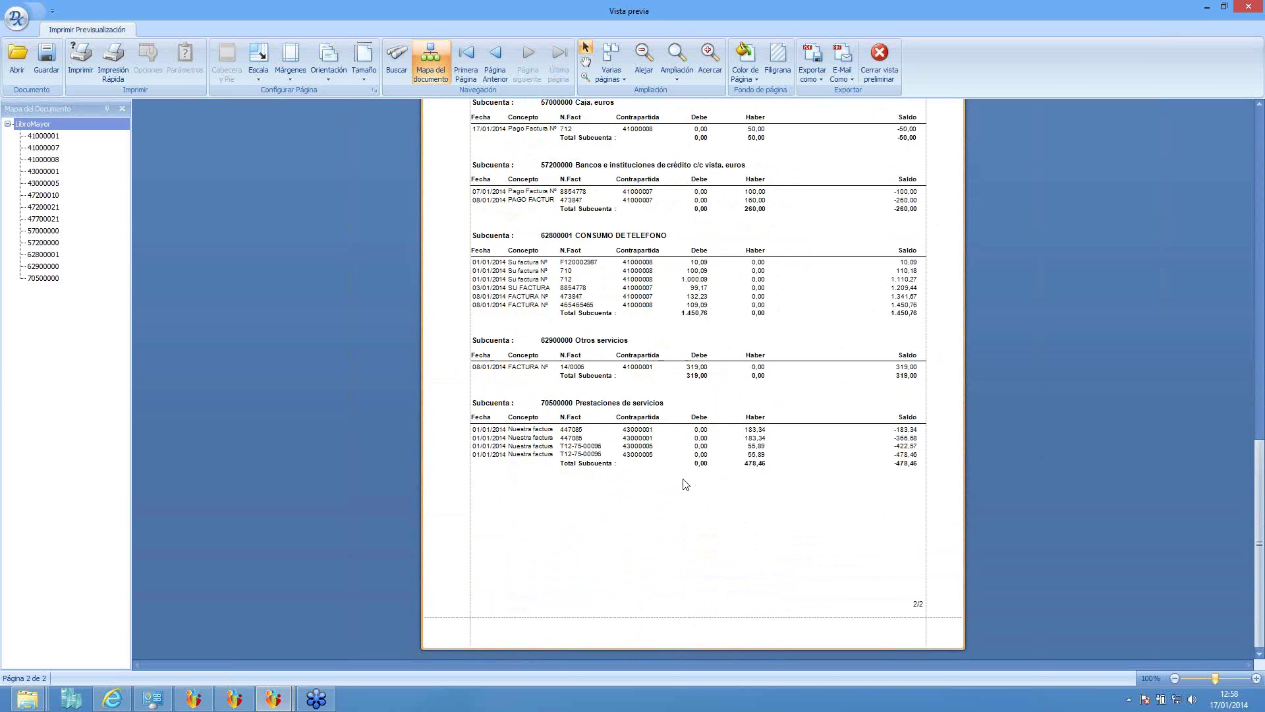
scroll(685, 484, up, 9)
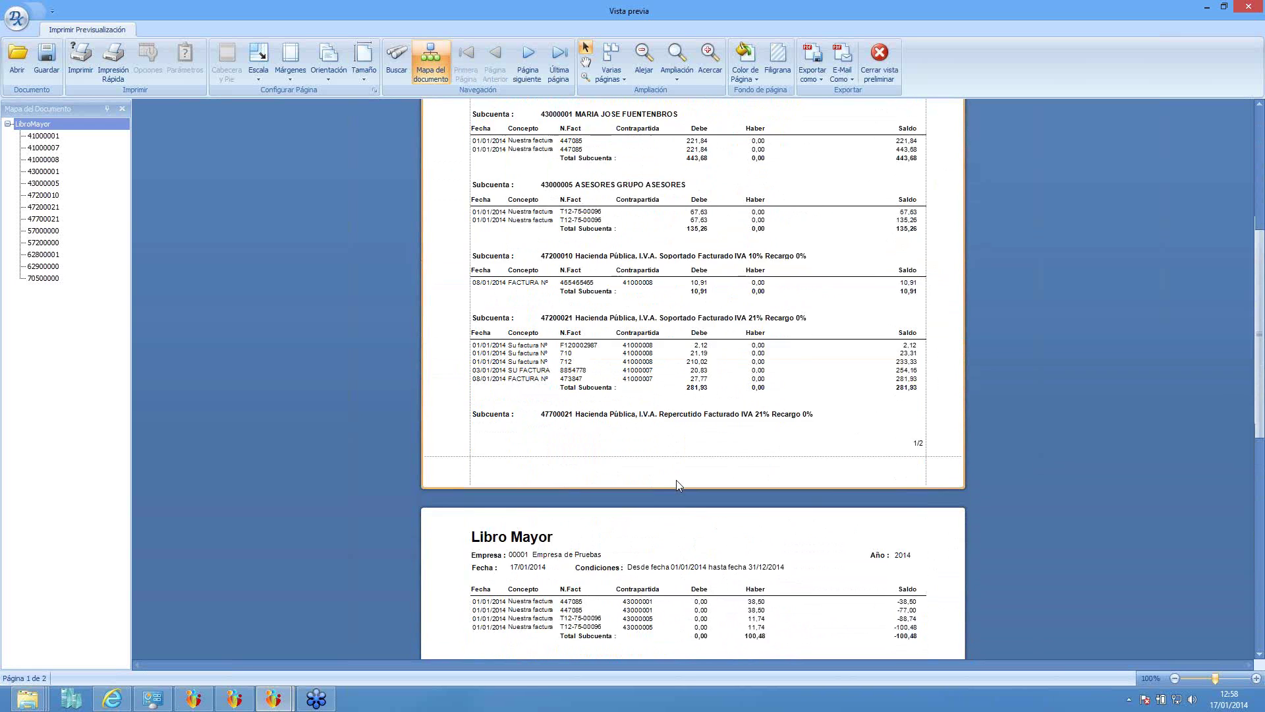
scroll(669, 493, up, 2)
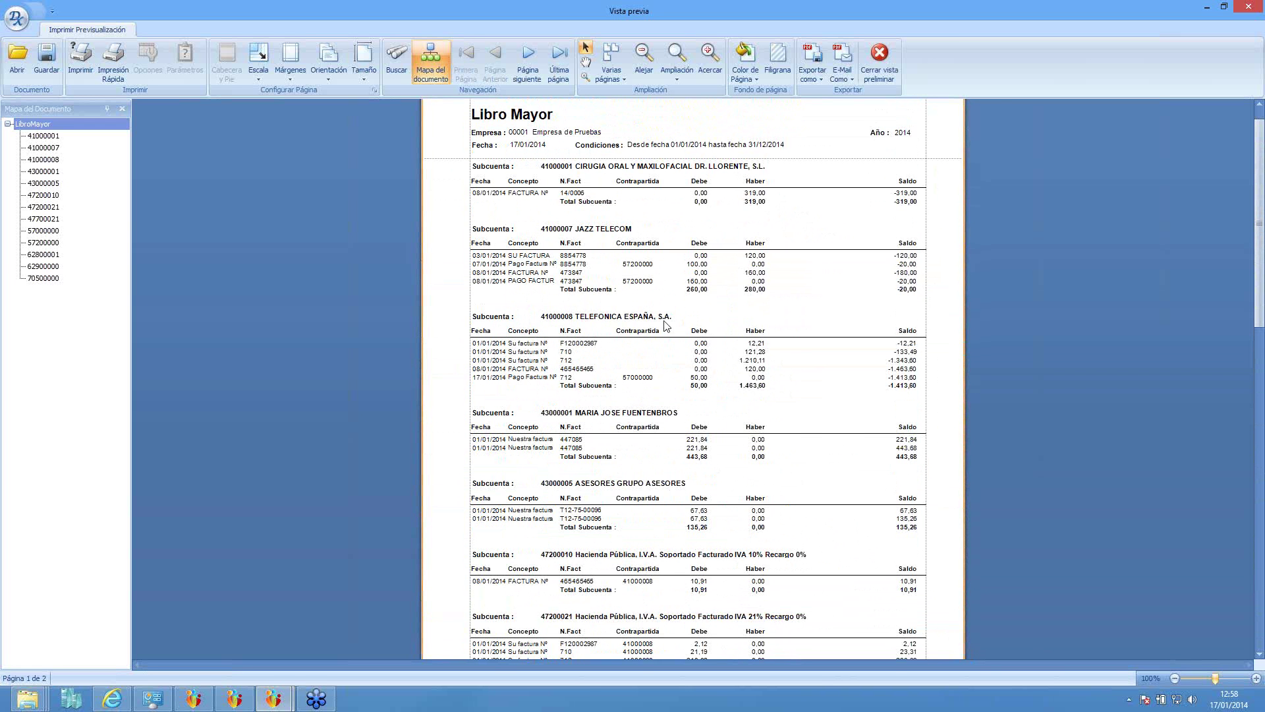
View the file formats for e-mailing the Libro Mayor, and close the preview and its report settings.
click(847, 78)
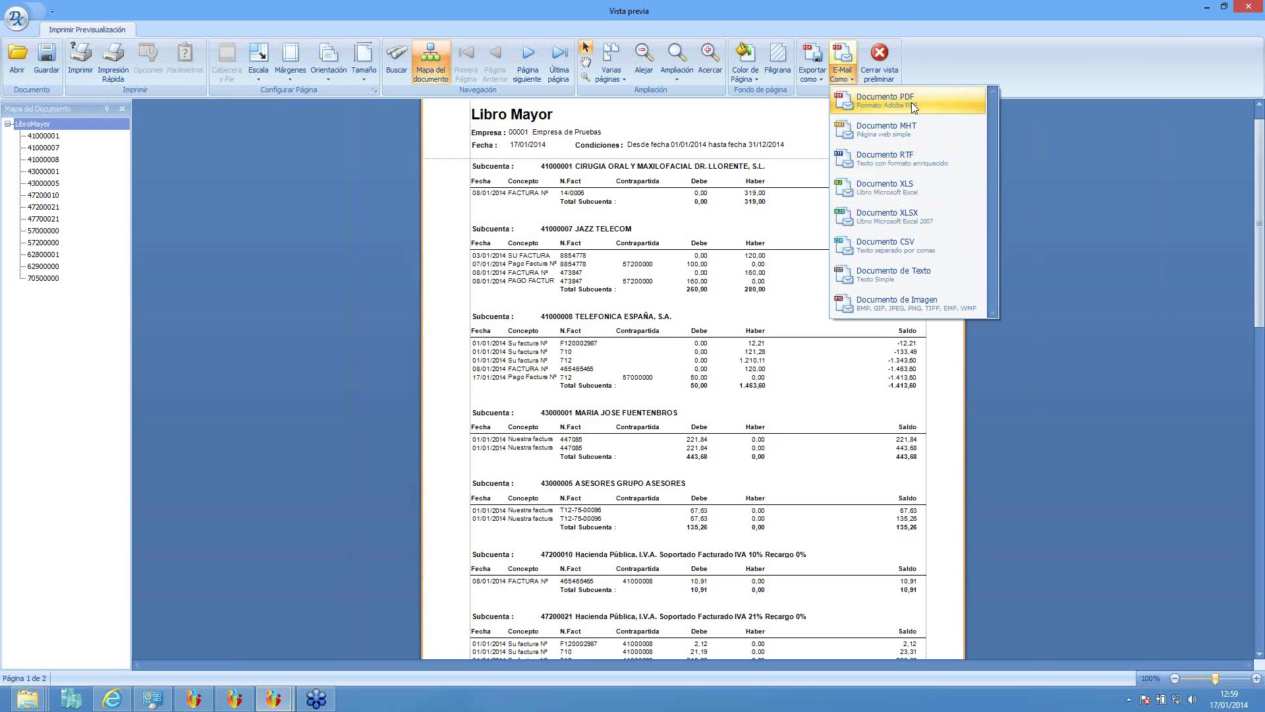
click(1246, 30)
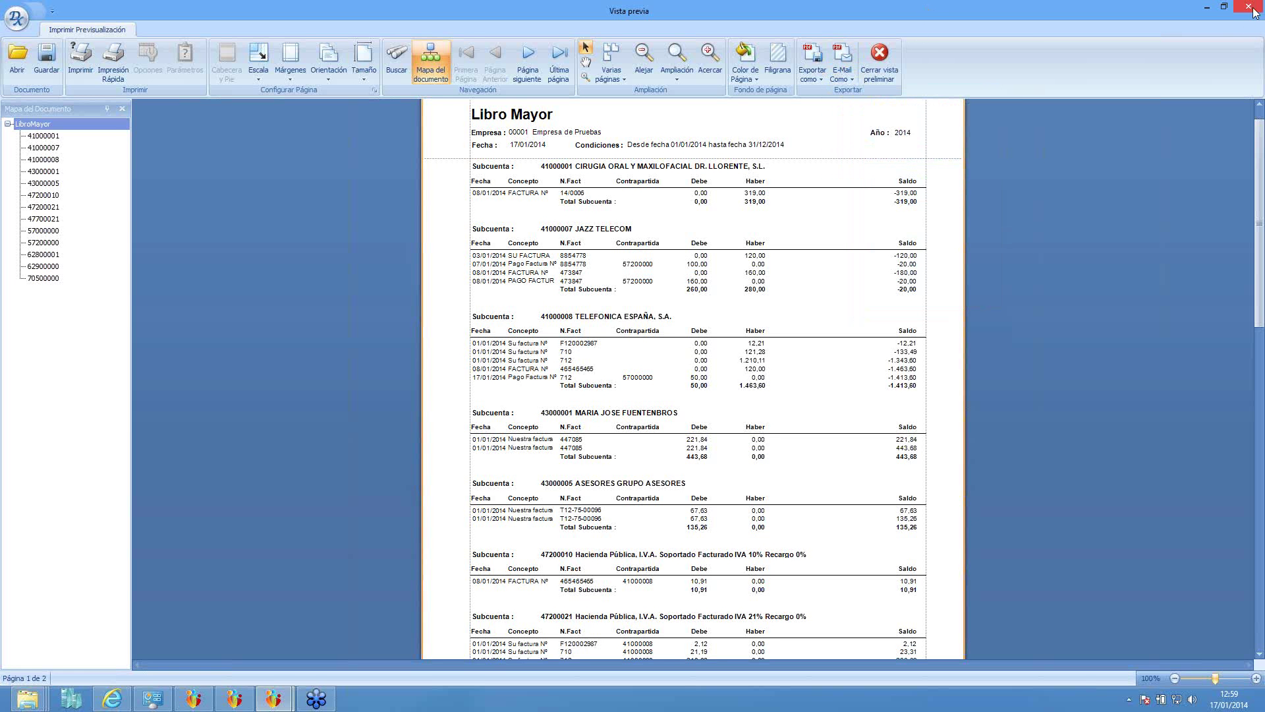
click(1251, 8)
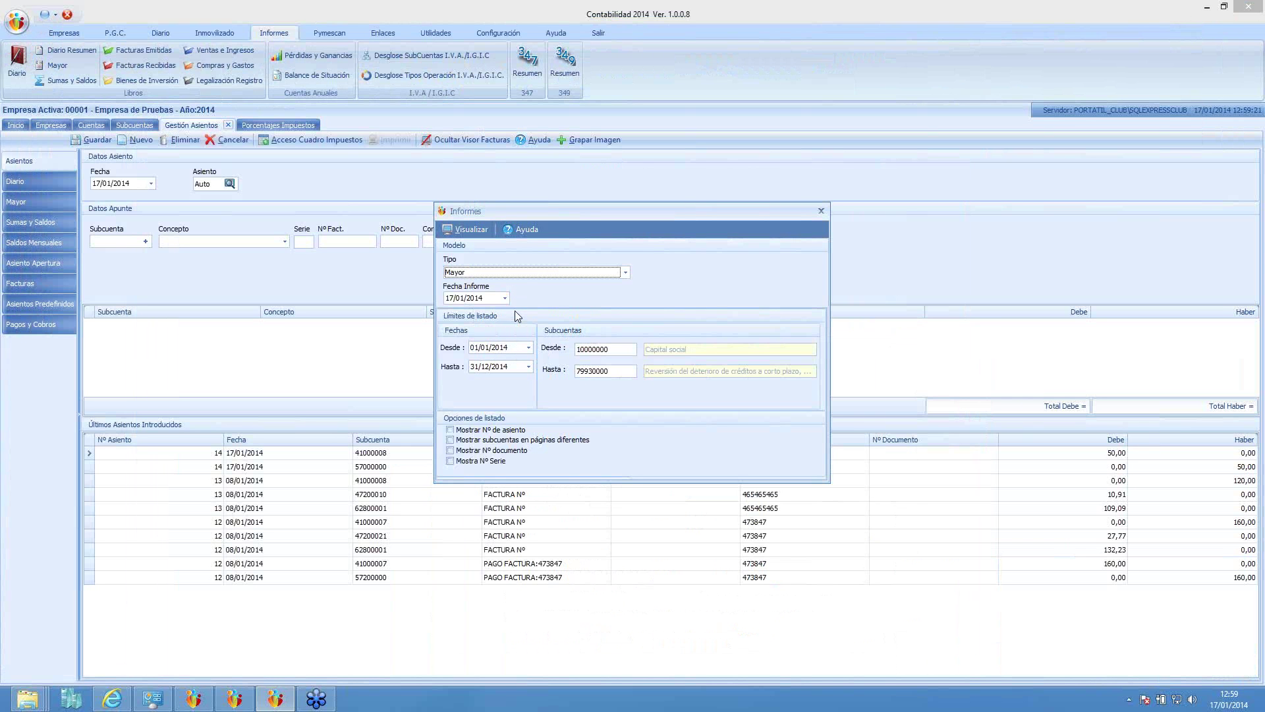
click(533, 429)
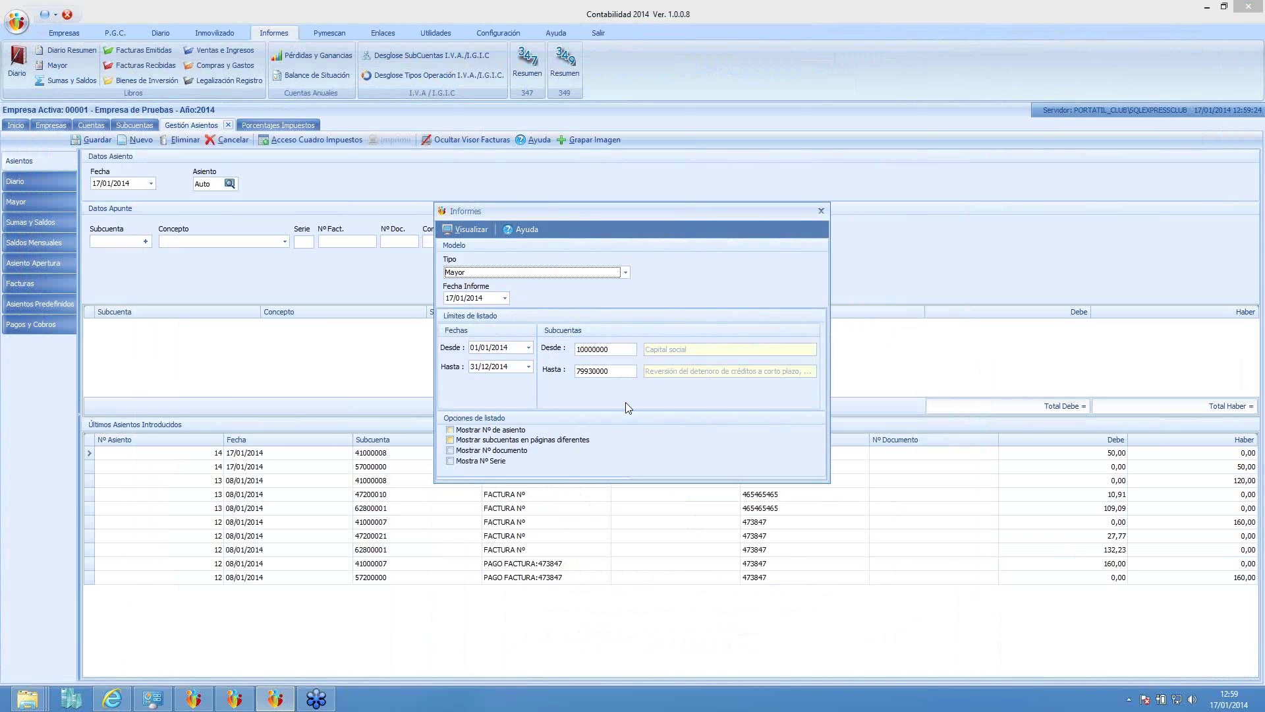
click(821, 212)
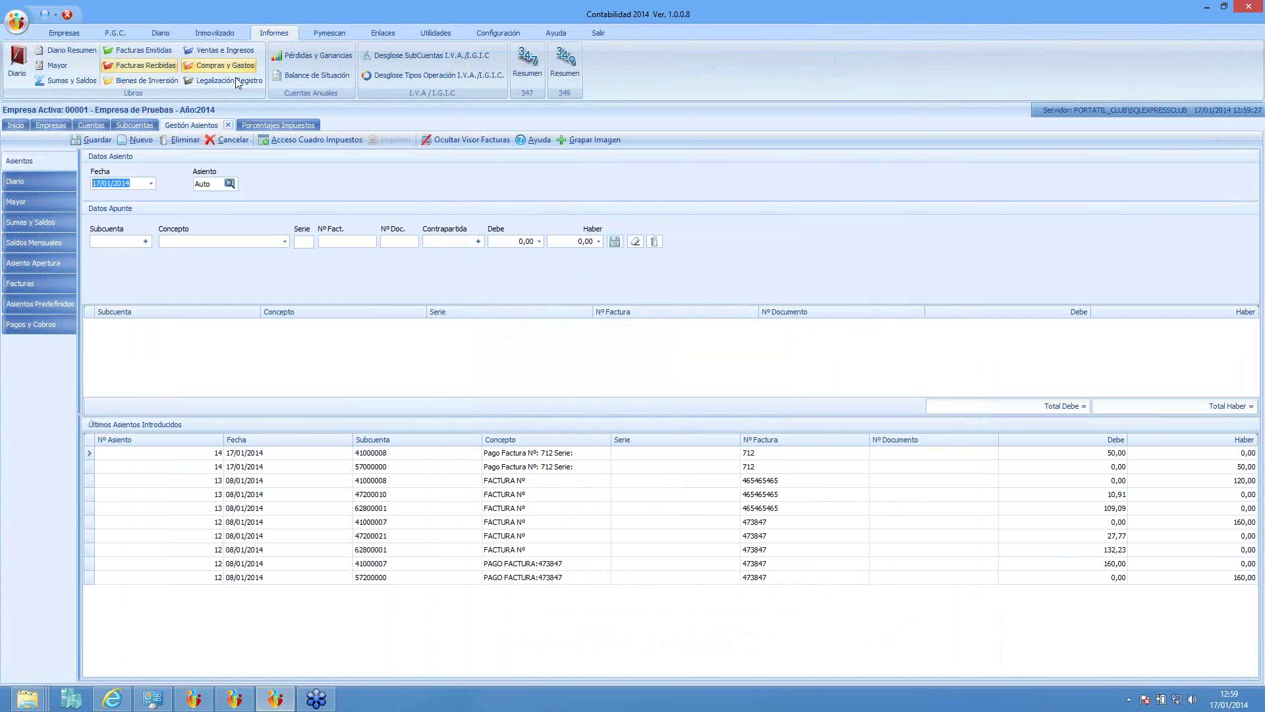
Preview the Balance de Situación for 01/01/2014 to 31/12/2014 in official format.
click(302, 77)
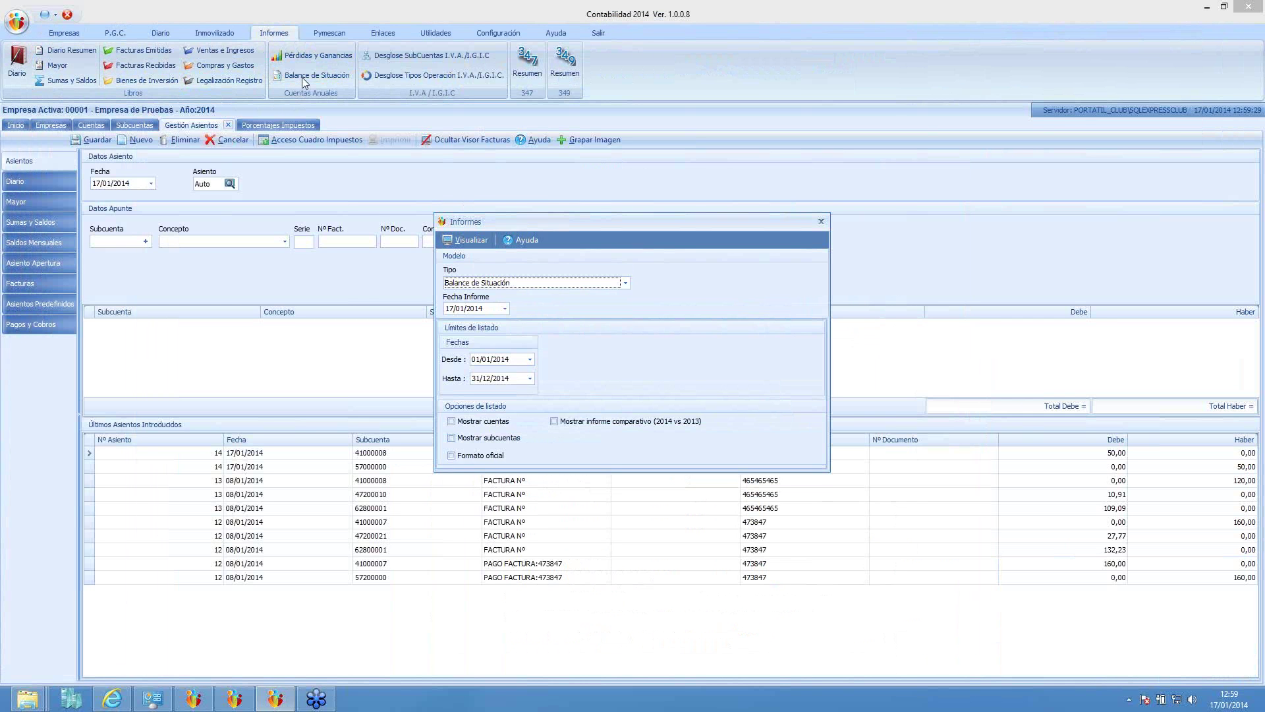
click(452, 455)
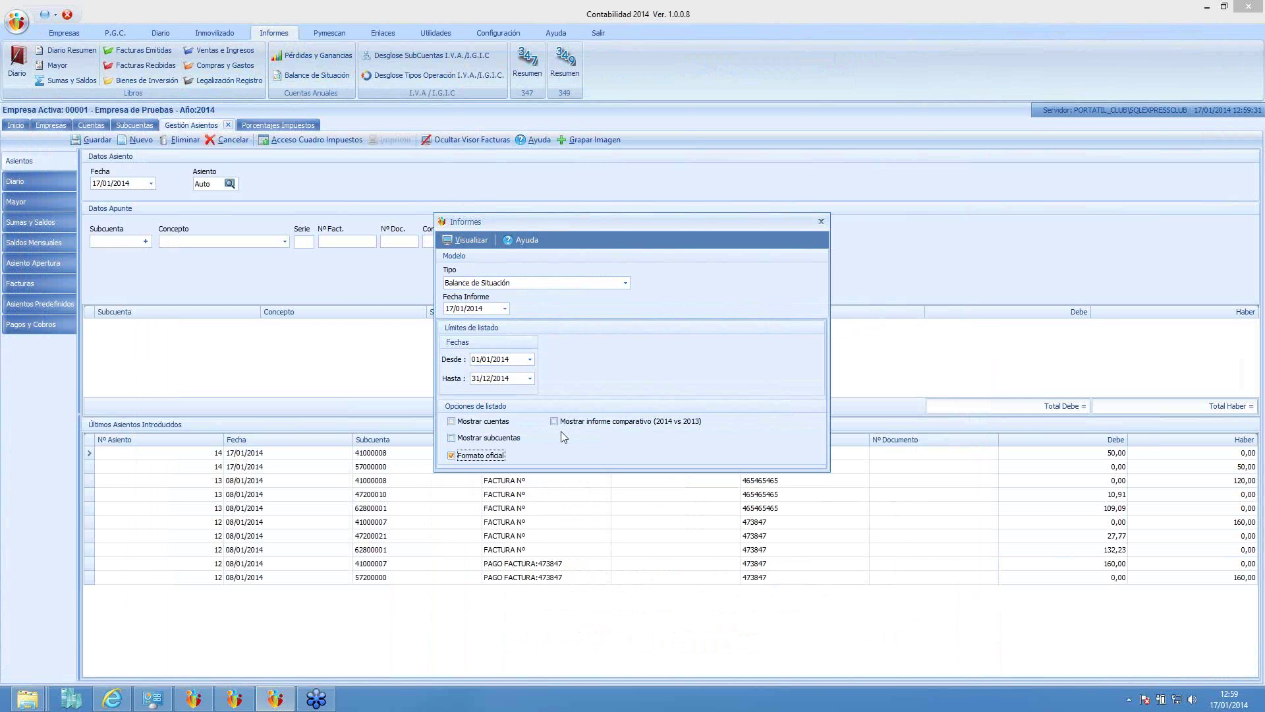
click(463, 242)
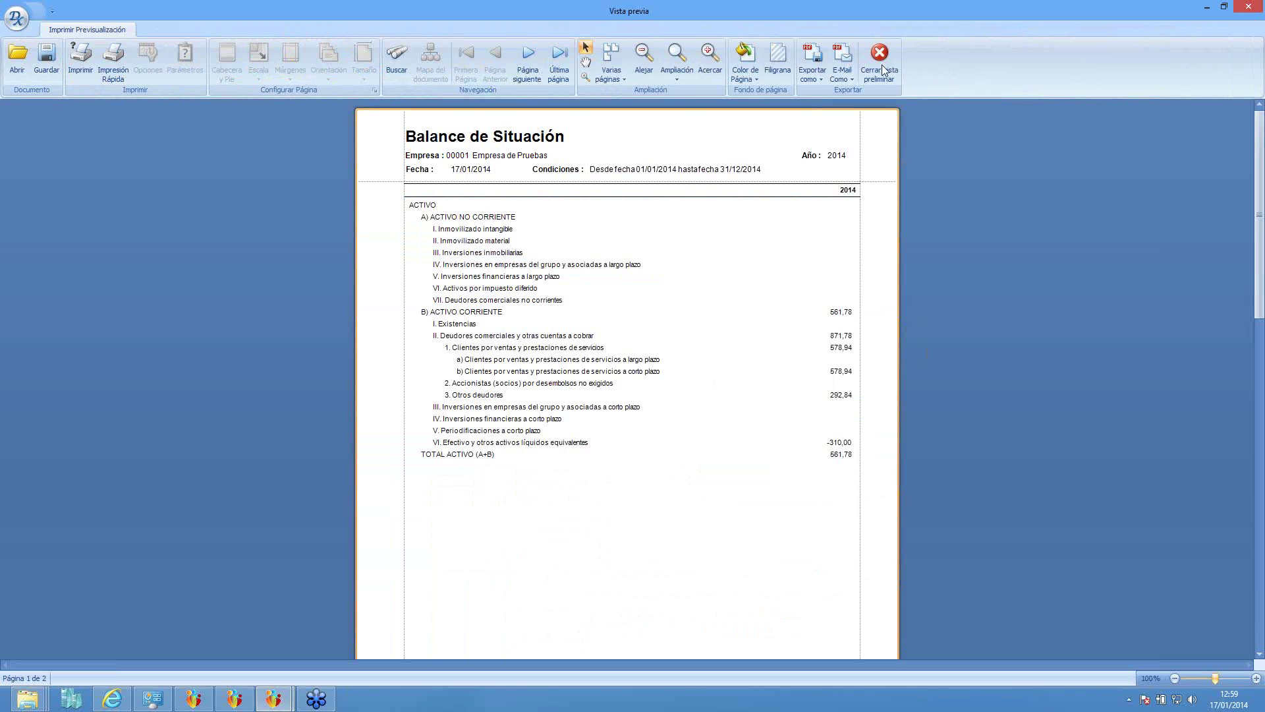
click(880, 66)
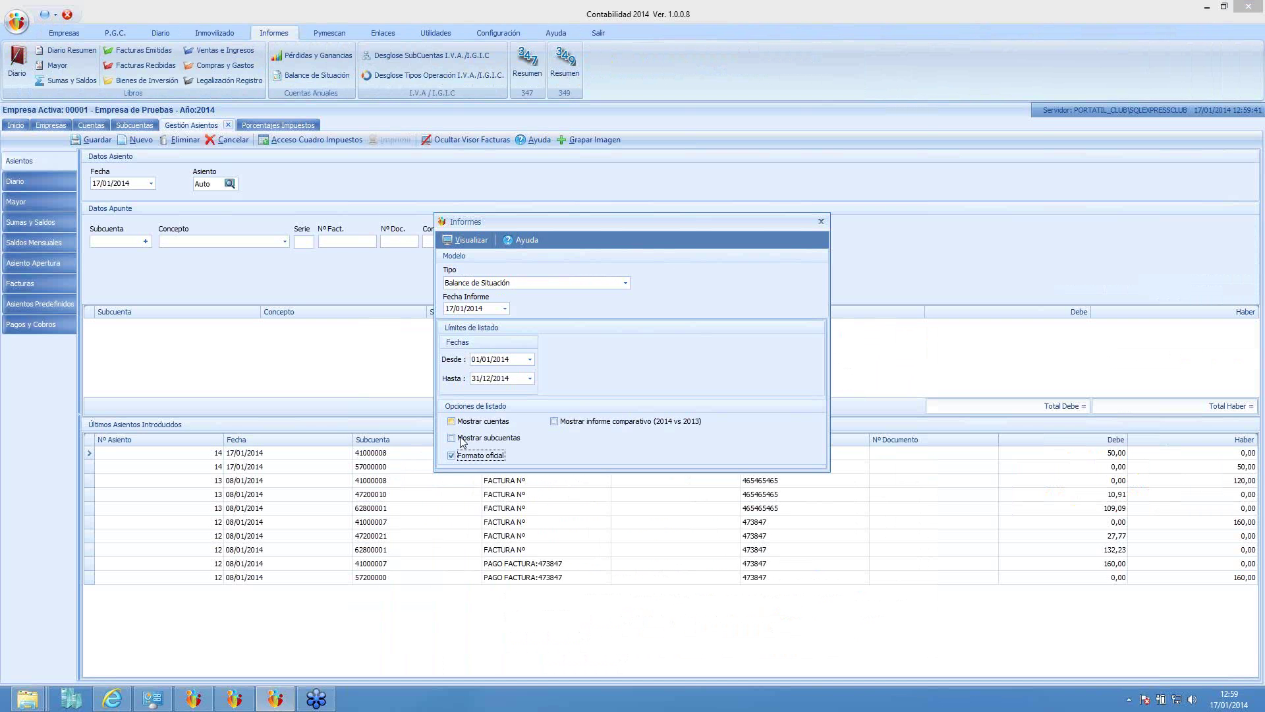
Preview the Balance de Situación with accounts and subaccounts shown and without the official format.
click(460, 439)
click(452, 456)
click(452, 438)
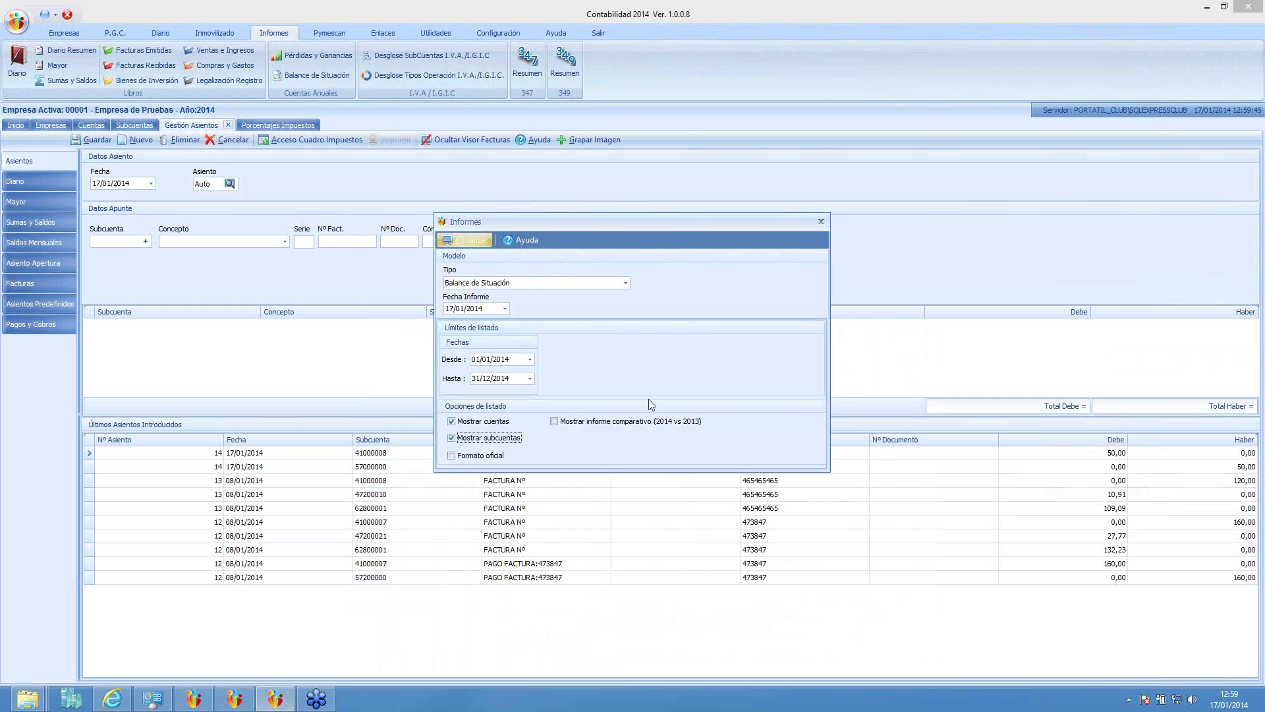
click(471, 240)
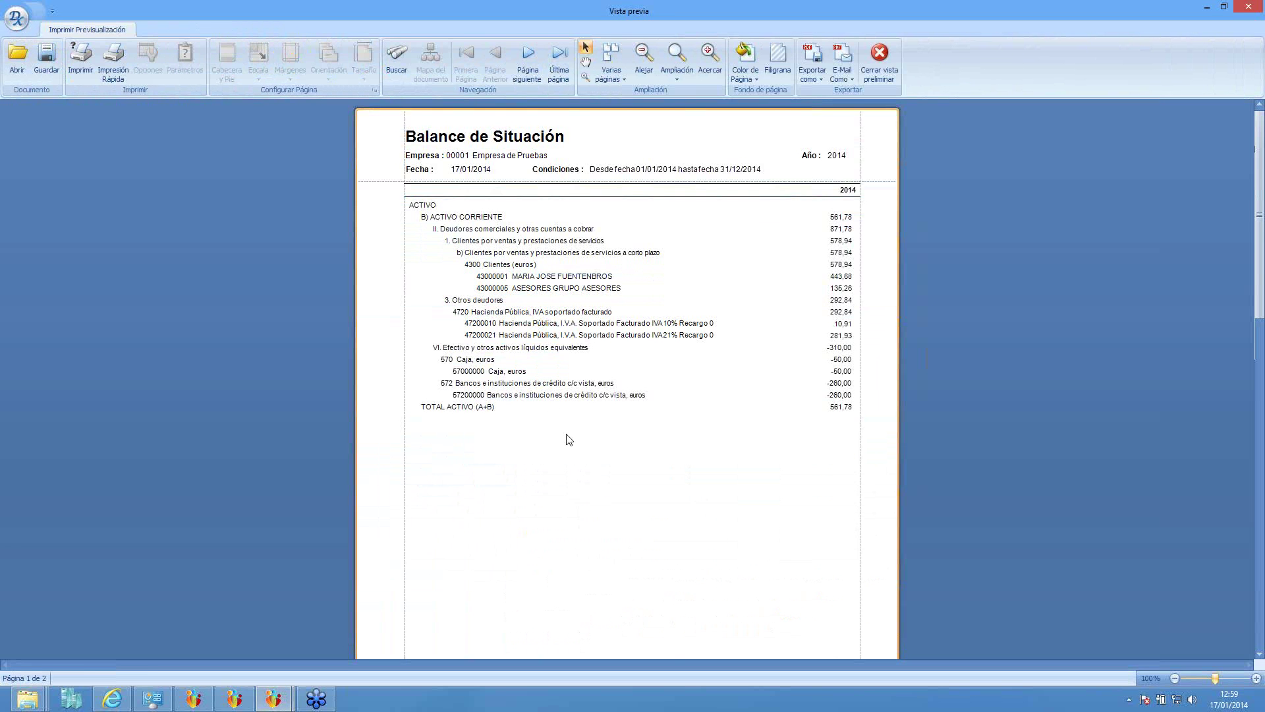
click(880, 52)
click(821, 224)
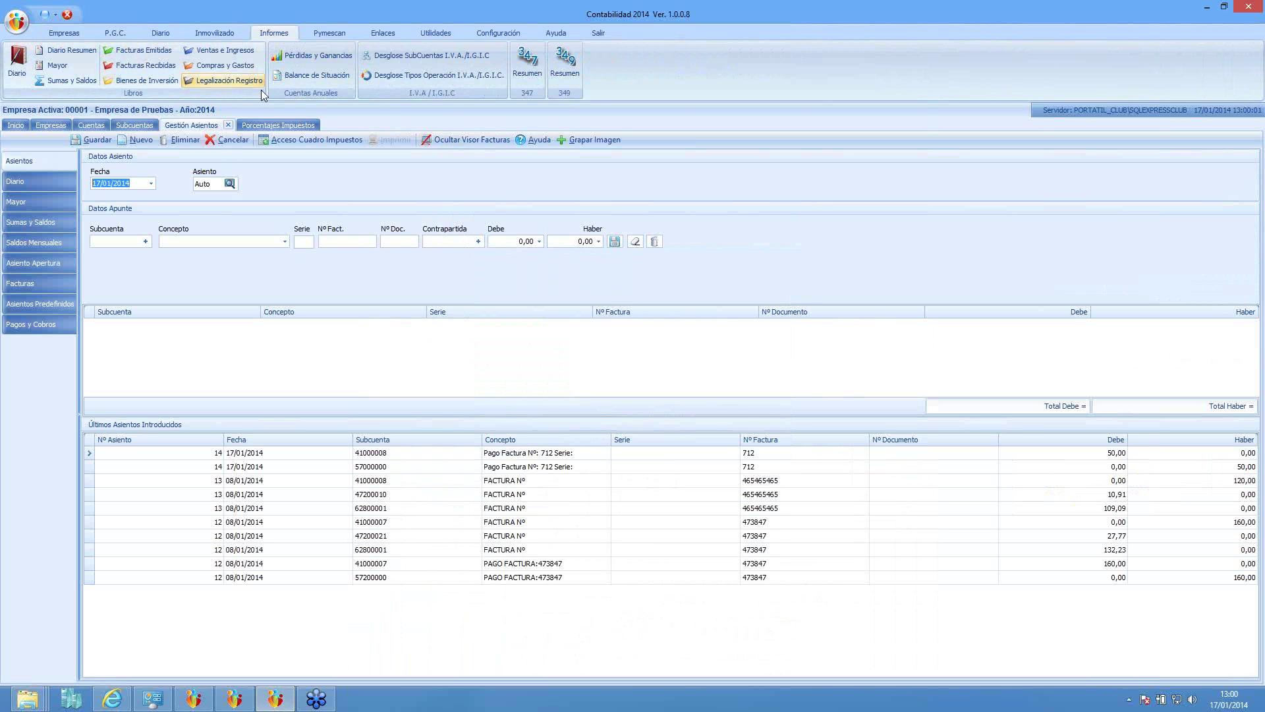
Start a new fixed asset with the description TRACTOR.
click(226, 34)
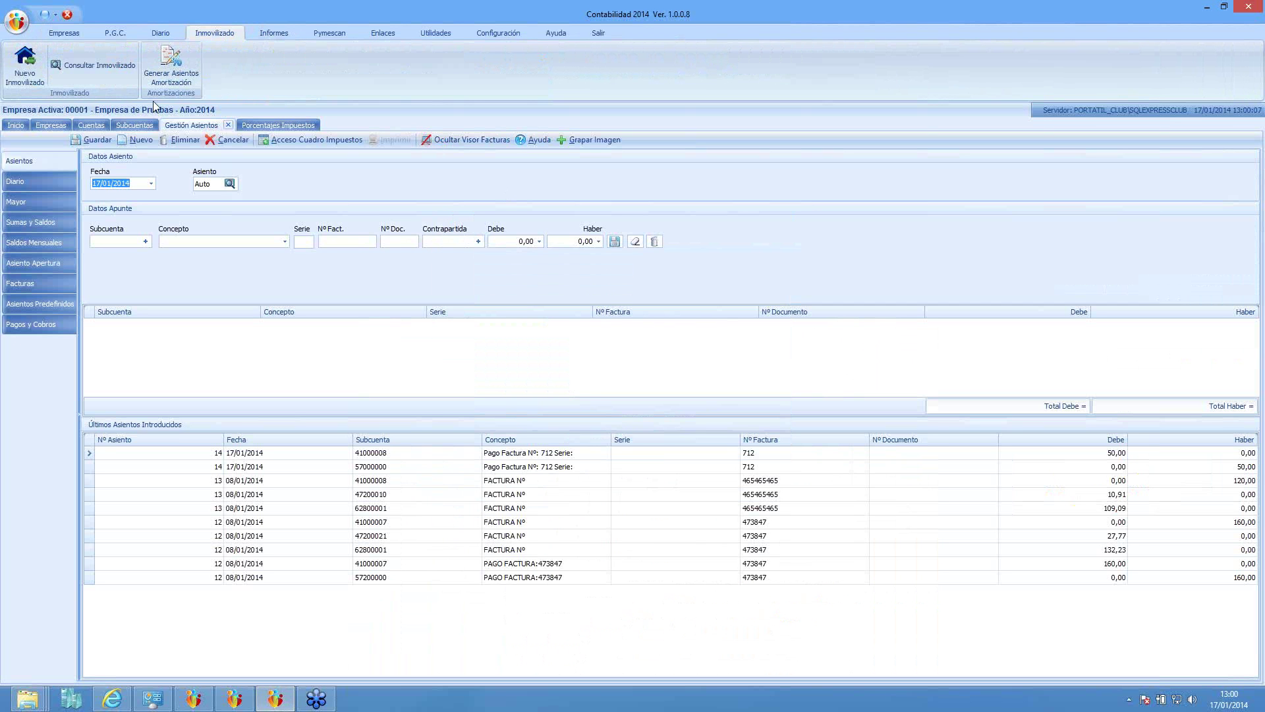
click(33, 78)
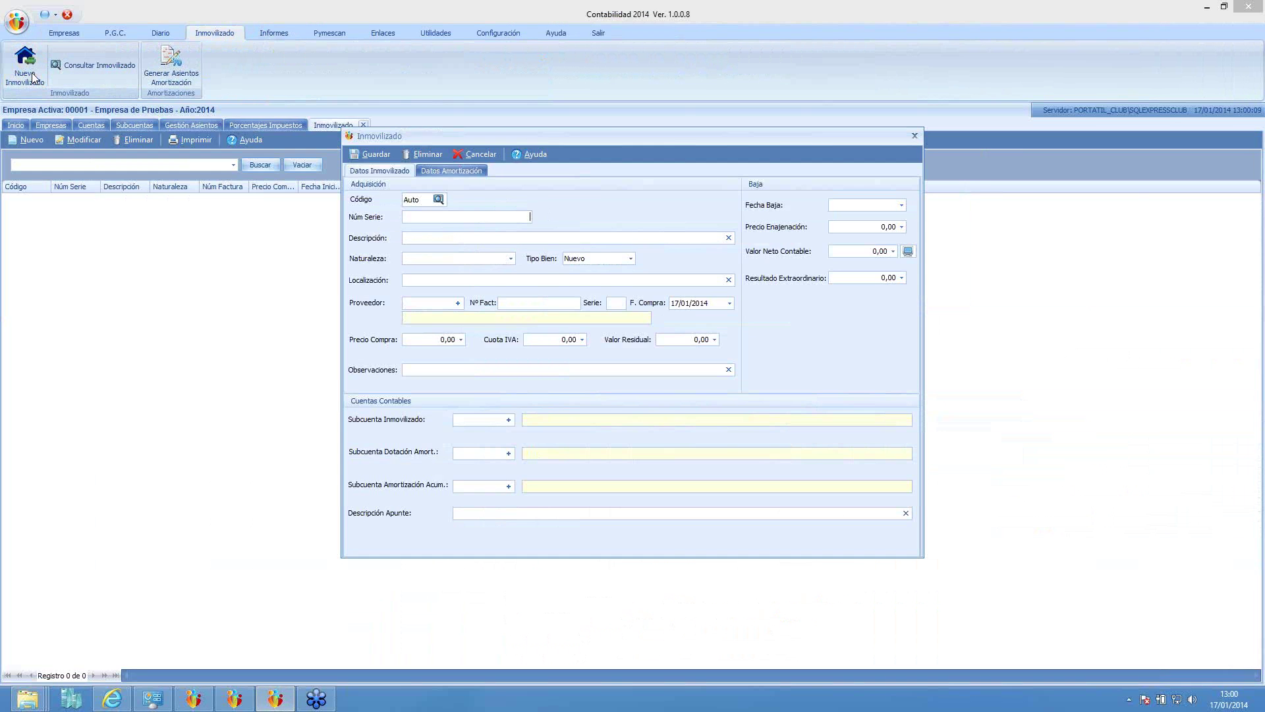
click(442, 238)
text(TRACTOR)
Set the new asset's amortization type to Lineal.
click(447, 170)
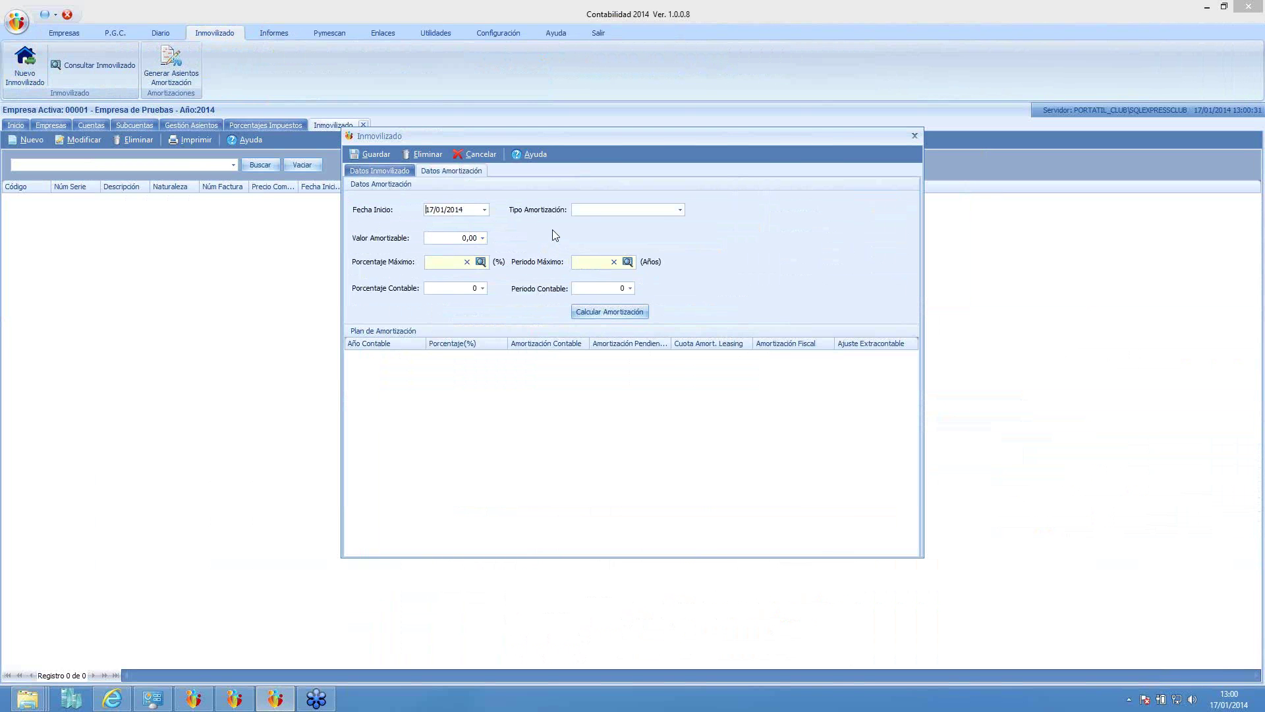
click(679, 209)
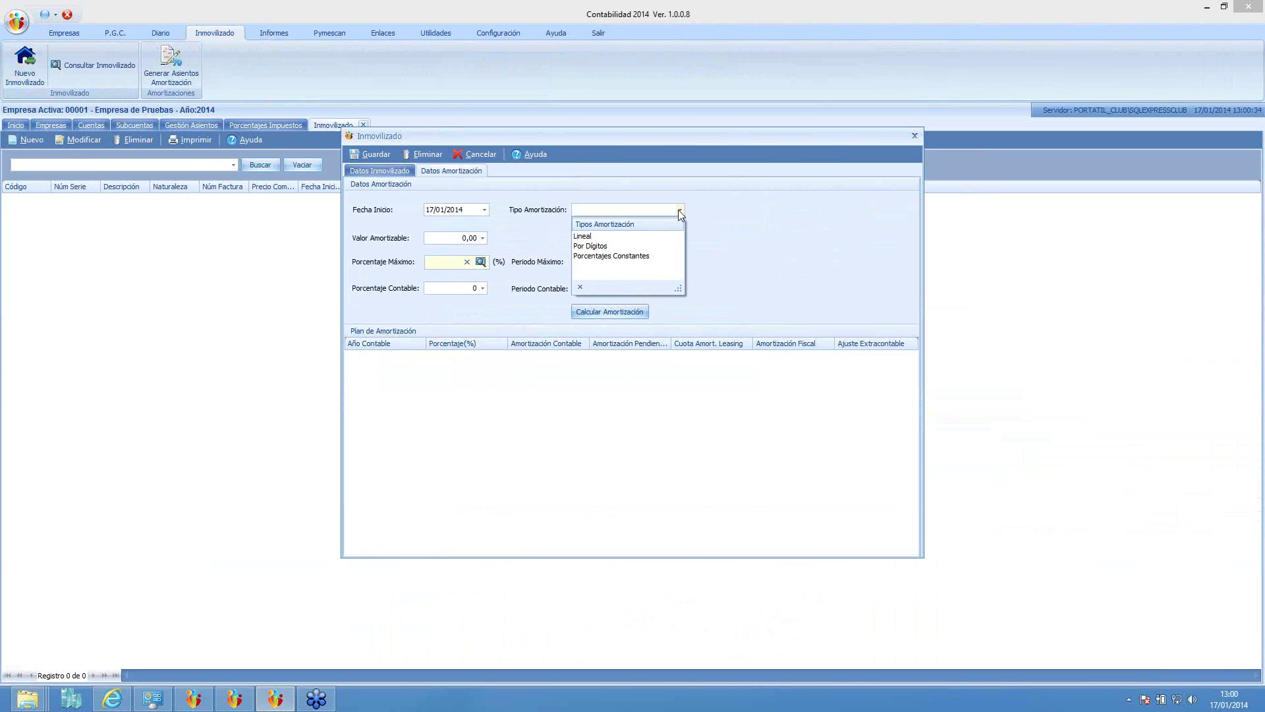
click(599, 237)
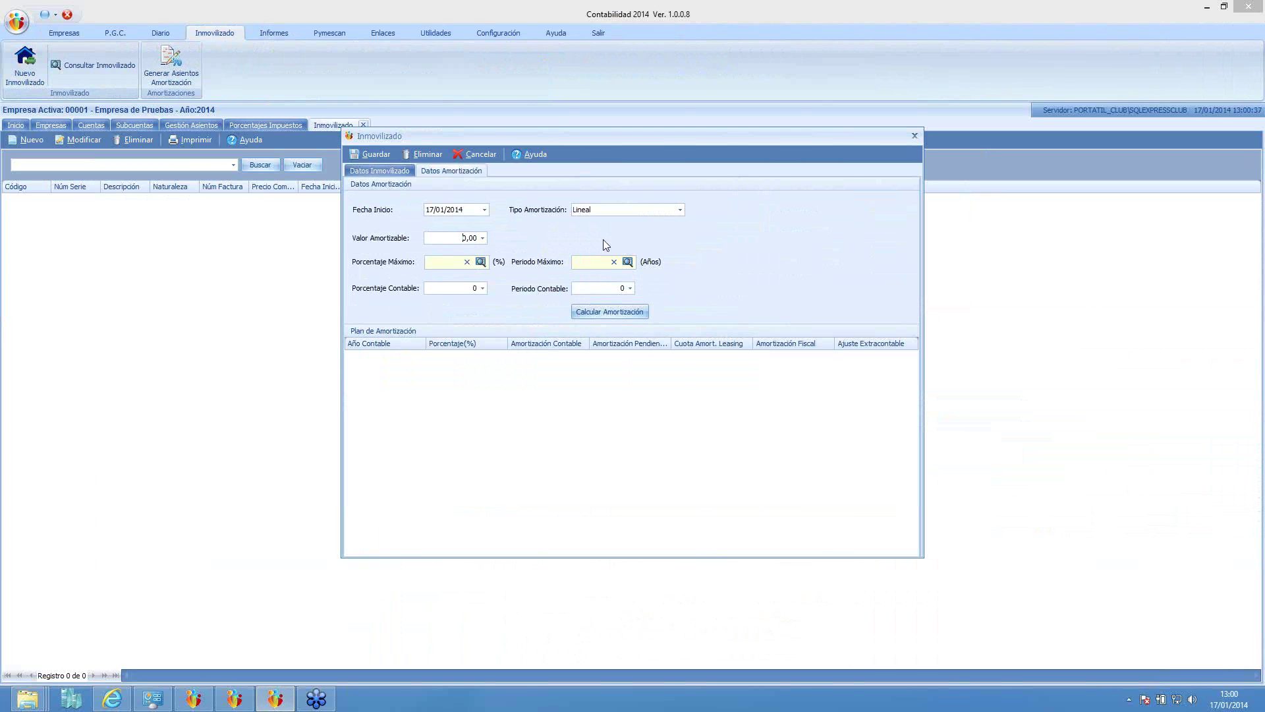
Set the asset's amortizable value to 10.000 and apply the amortization coefficient of 9. Tractores y sus accesorios.
key(Tab)
text(10.000)
click(481, 262)
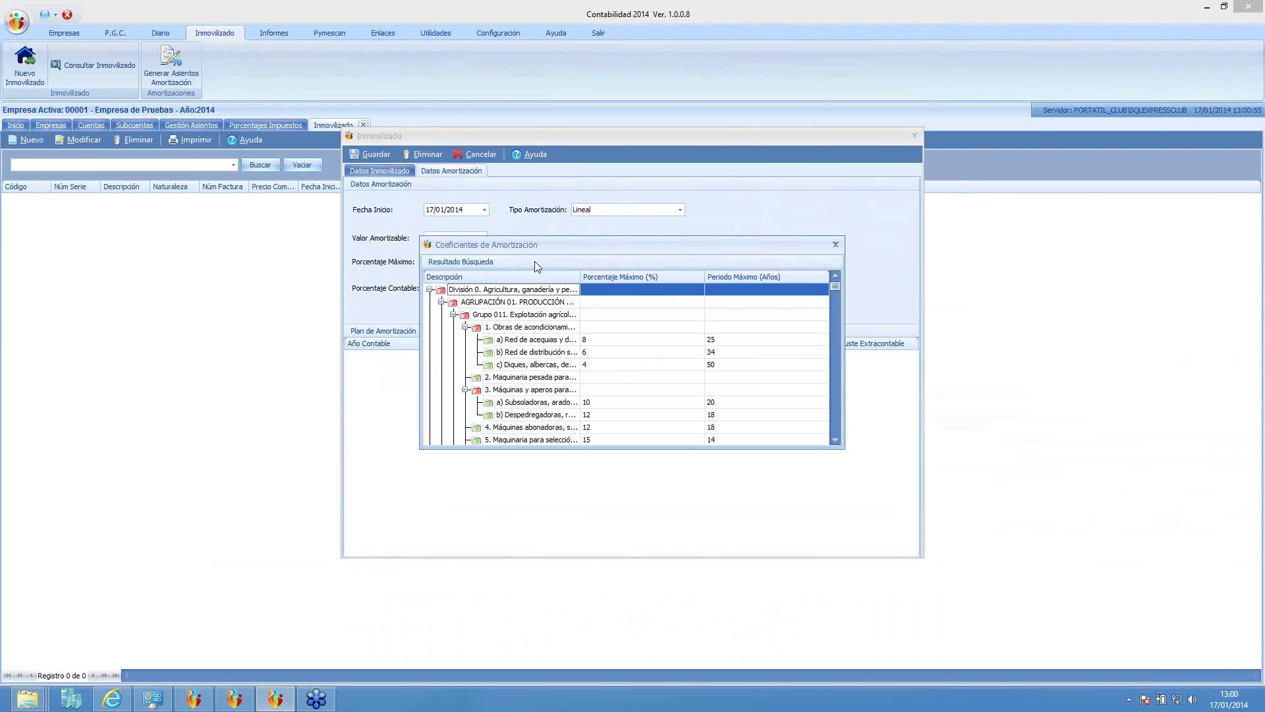
drag(545, 247, 456, 304)
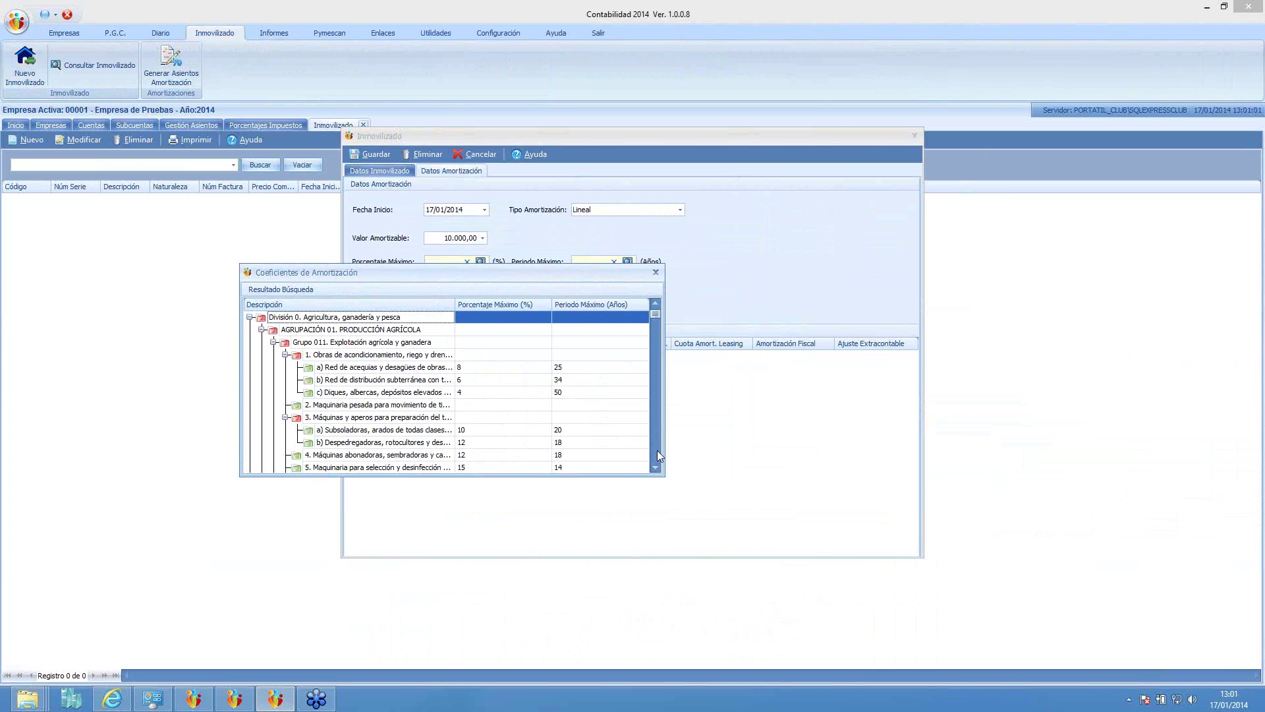
scroll(656, 469, down, 6)
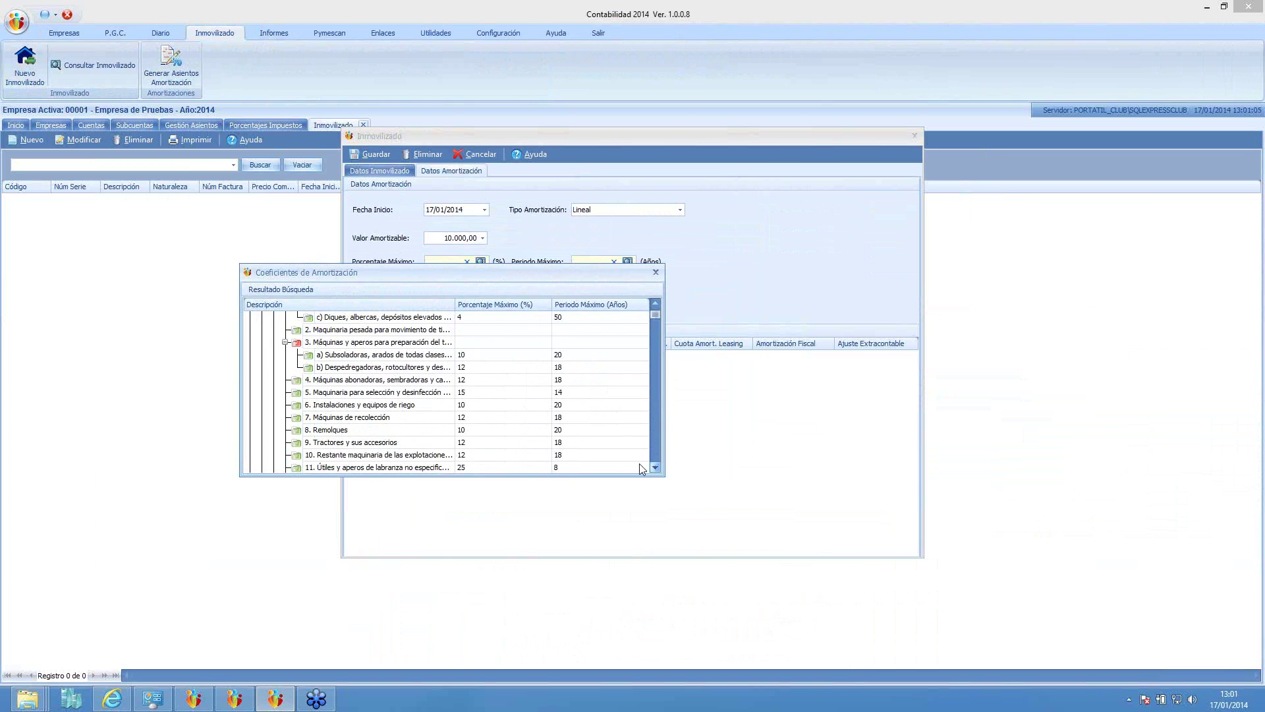
scroll(461, 408, down, 1)
click(511, 432)
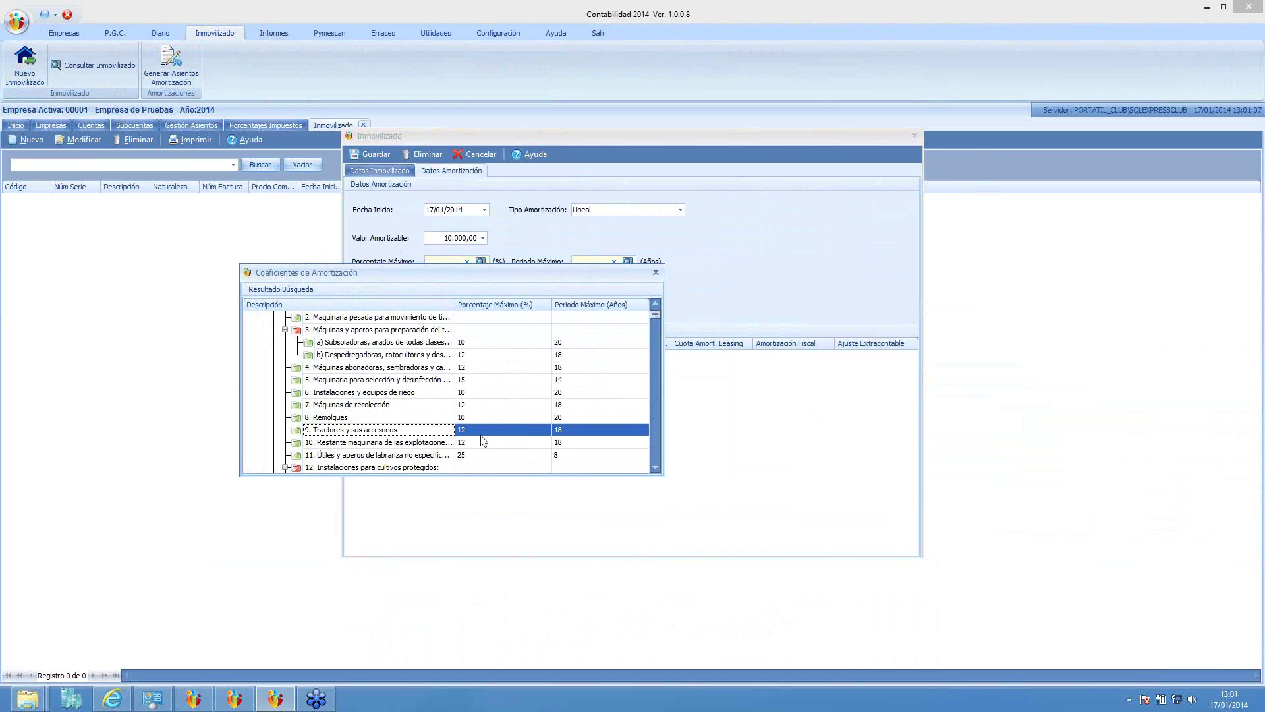
double_click(478, 433)
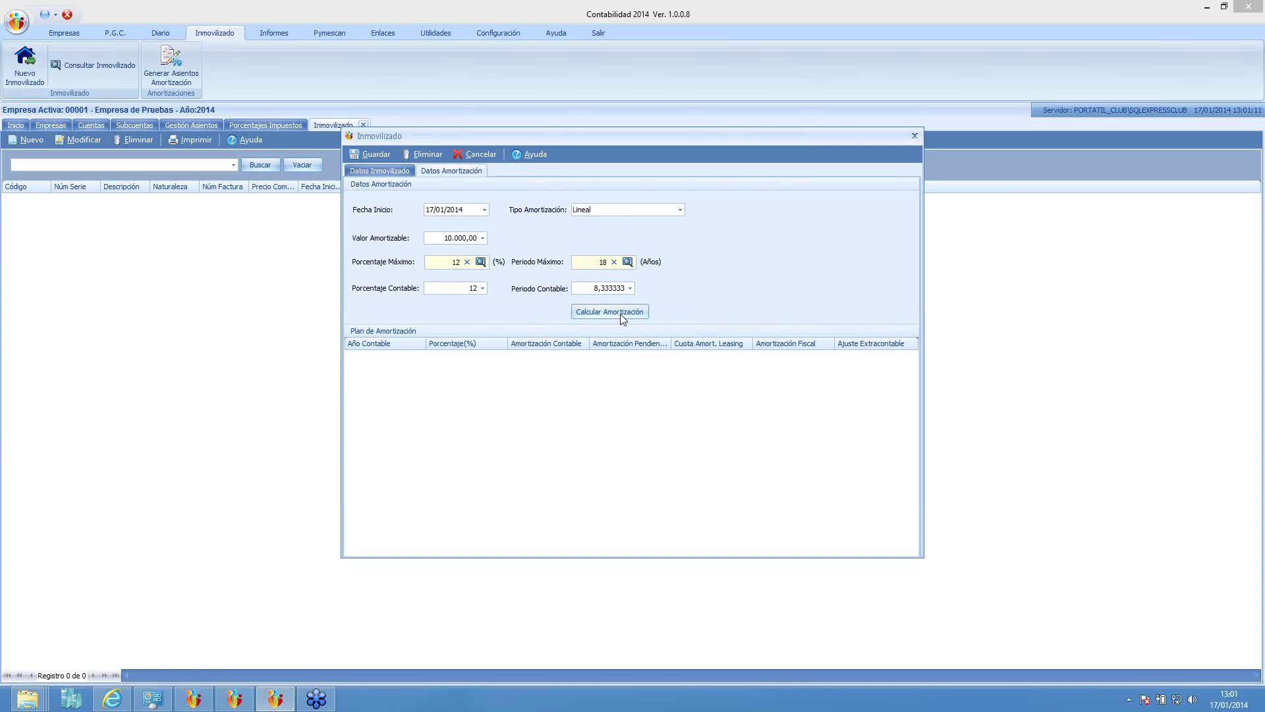
Calculate the amortization plan with a Porcentaje Contable of 10 and save the fixed asset.
click(623, 314)
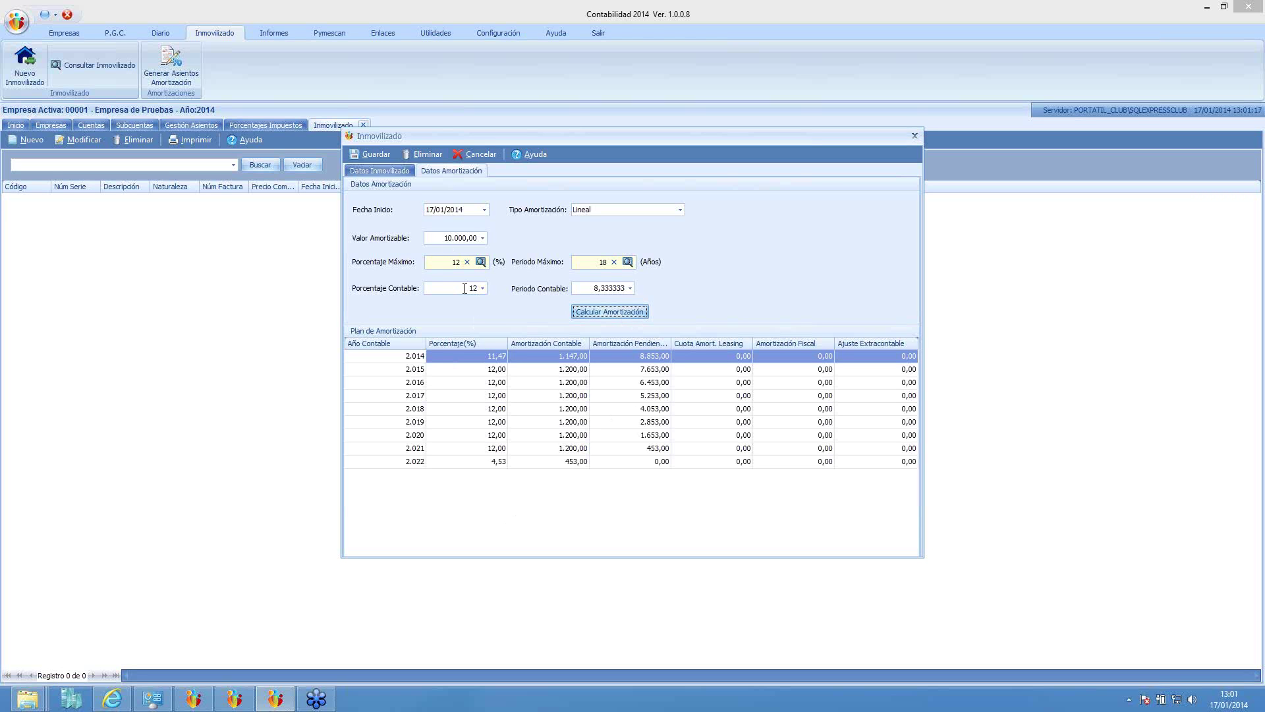
drag(472, 289, 478, 314)
text(0)
key(Tab)
click(591, 313)
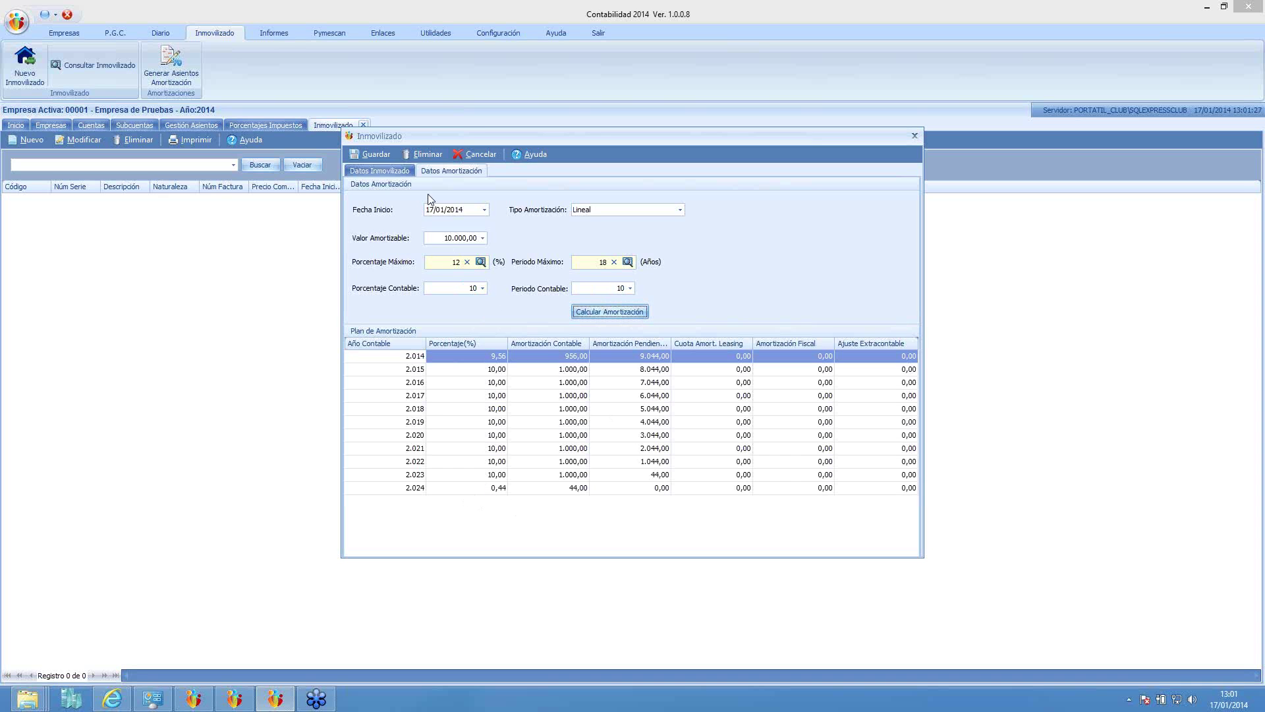
click(376, 154)
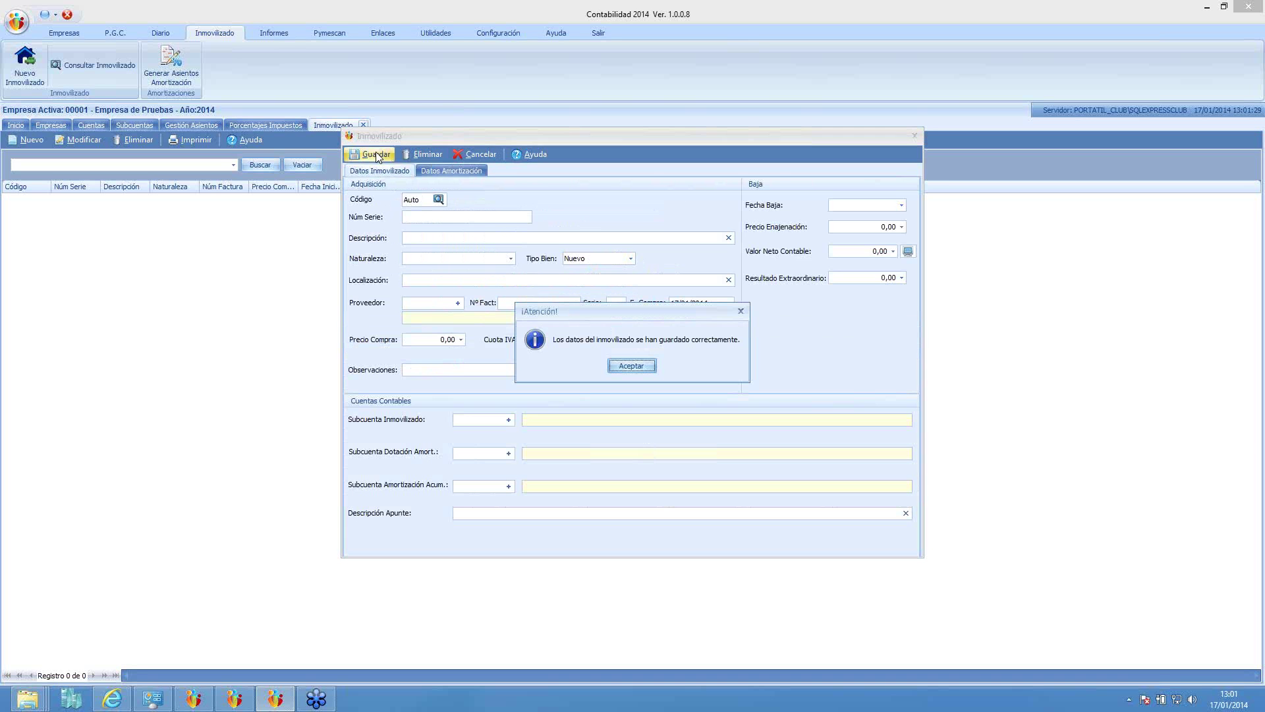
click(627, 368)
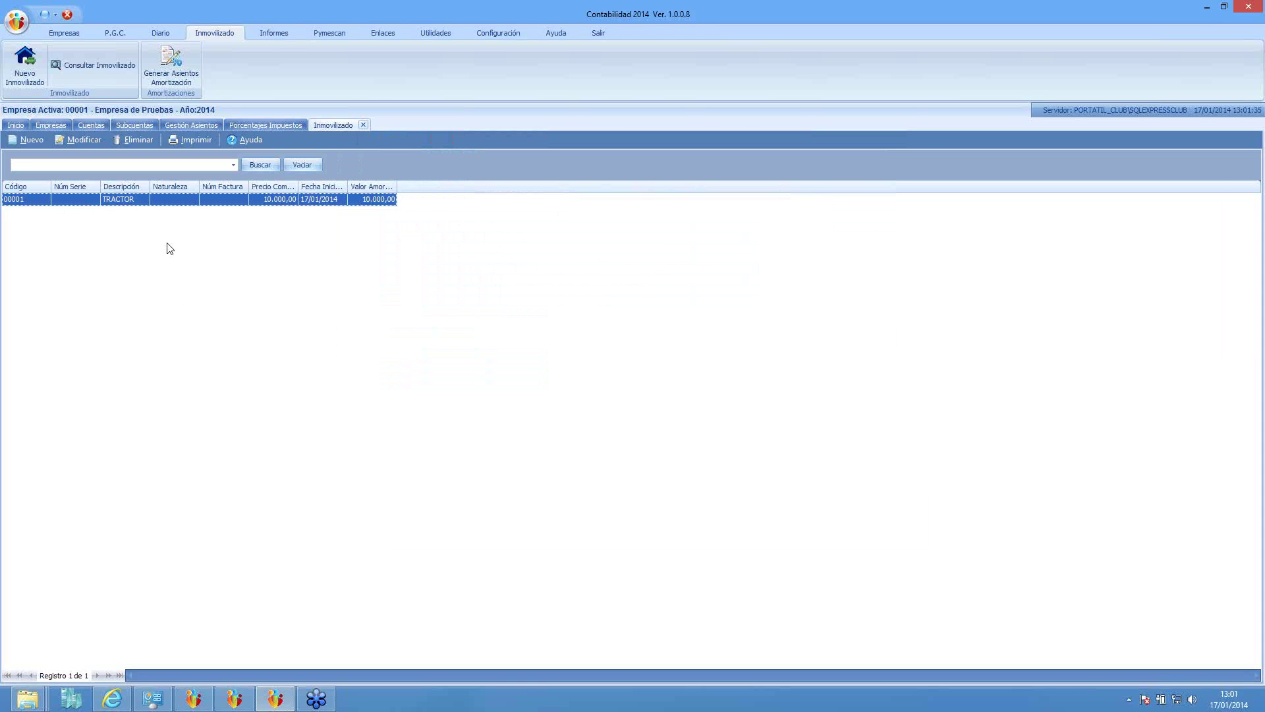
Try to generate the TRACTOR asset's amortization entries with the Trimestral period.
click(172, 75)
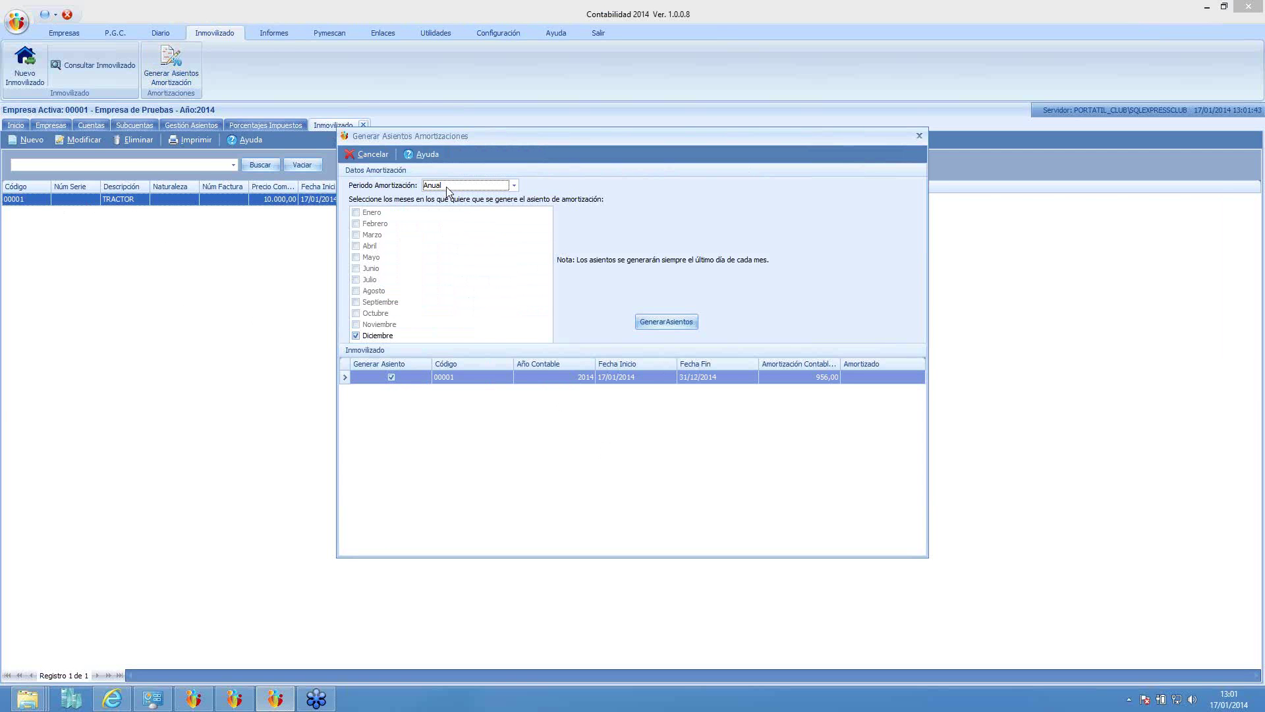
click(514, 185)
click(461, 222)
click(515, 186)
click(464, 241)
click(663, 322)
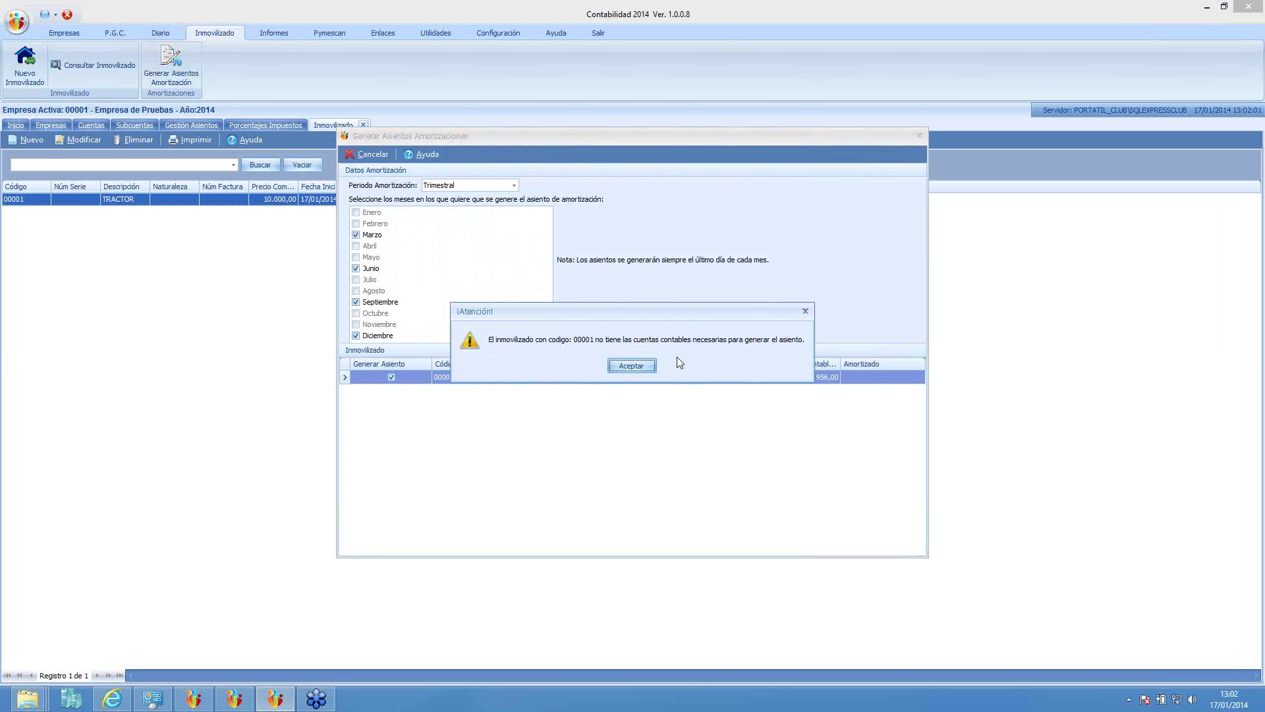
click(643, 365)
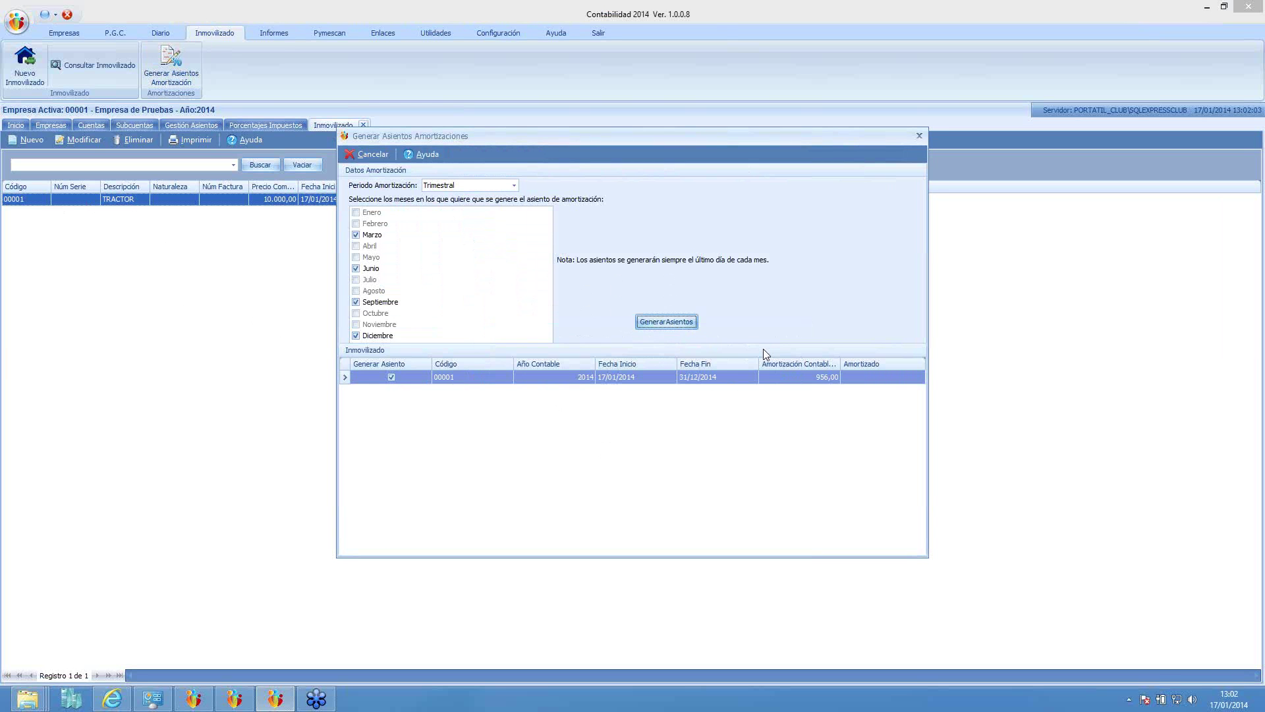
click(920, 136)
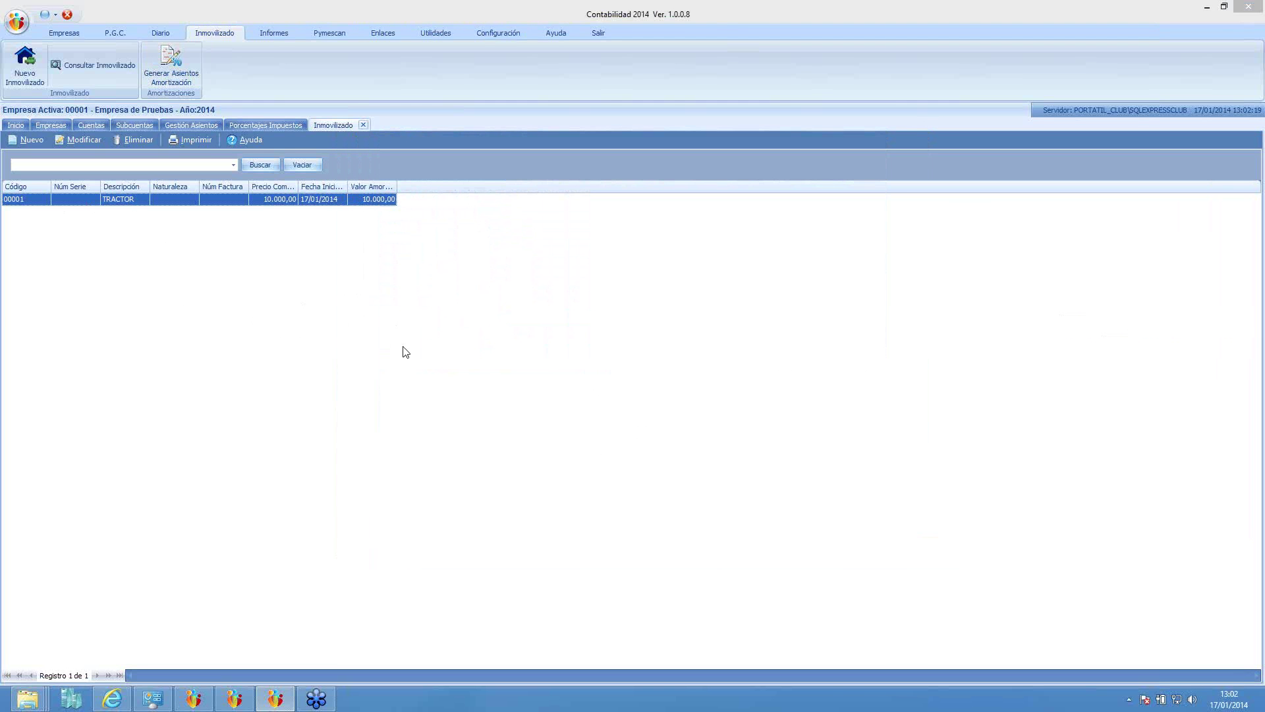
Open journal entry 6 from the Diario, hiding and reshowing its invoice viewer.
click(195, 125)
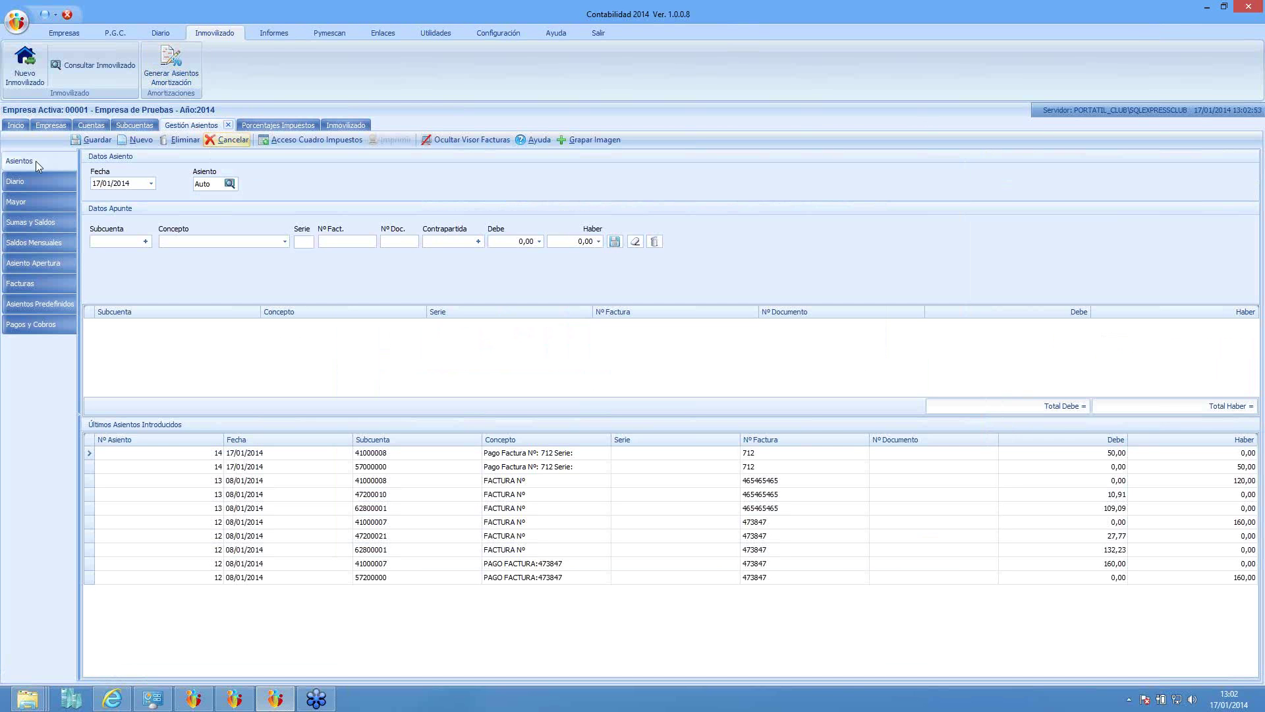
click(26, 180)
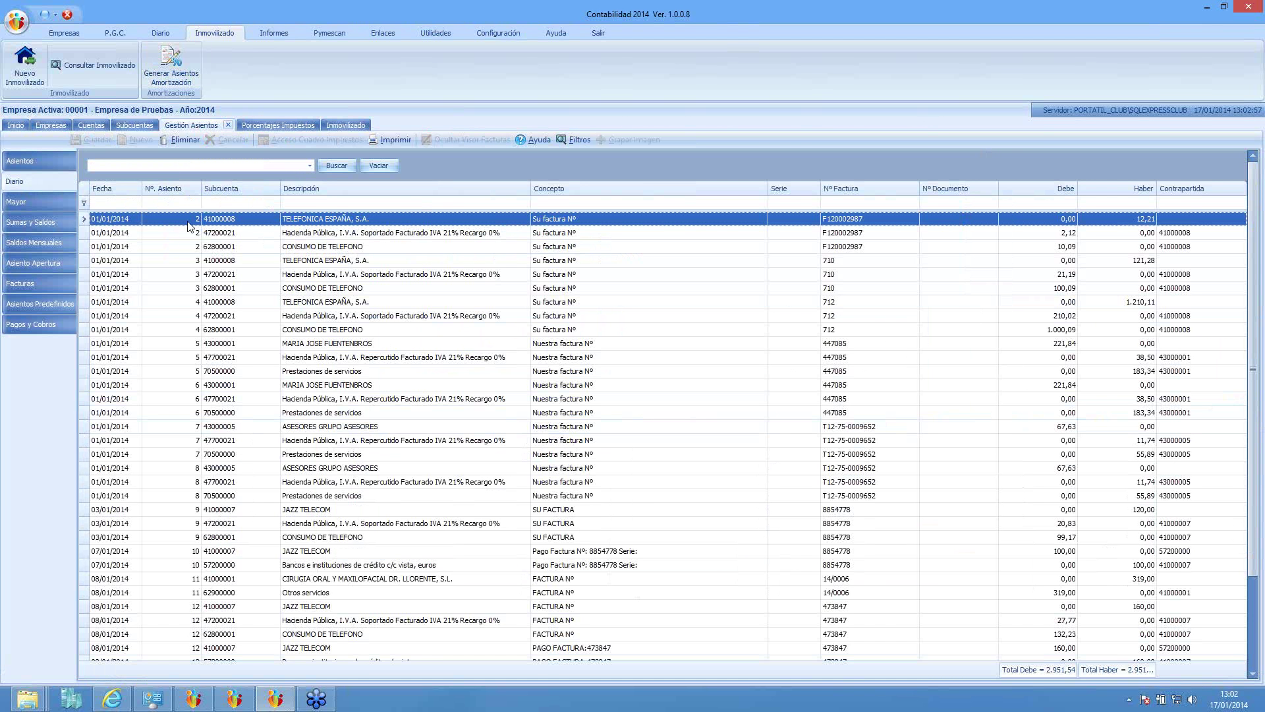
click(321, 388)
double_click(321, 387)
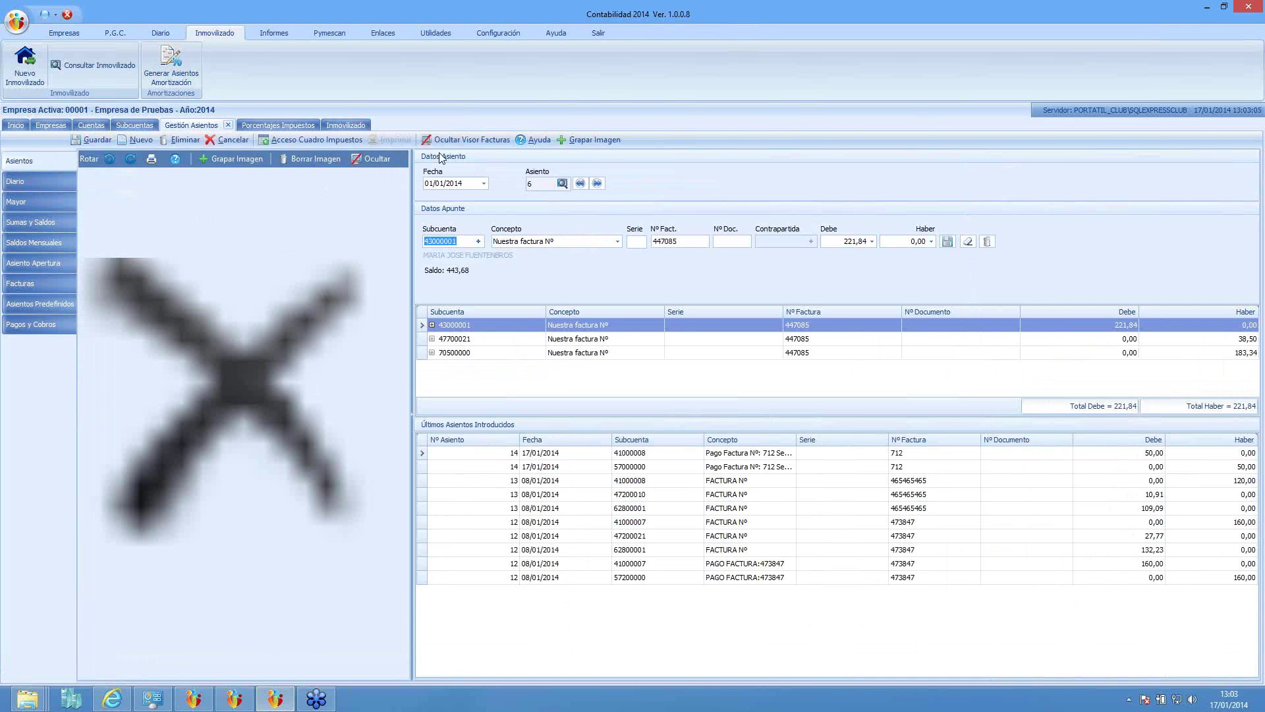
click(459, 141)
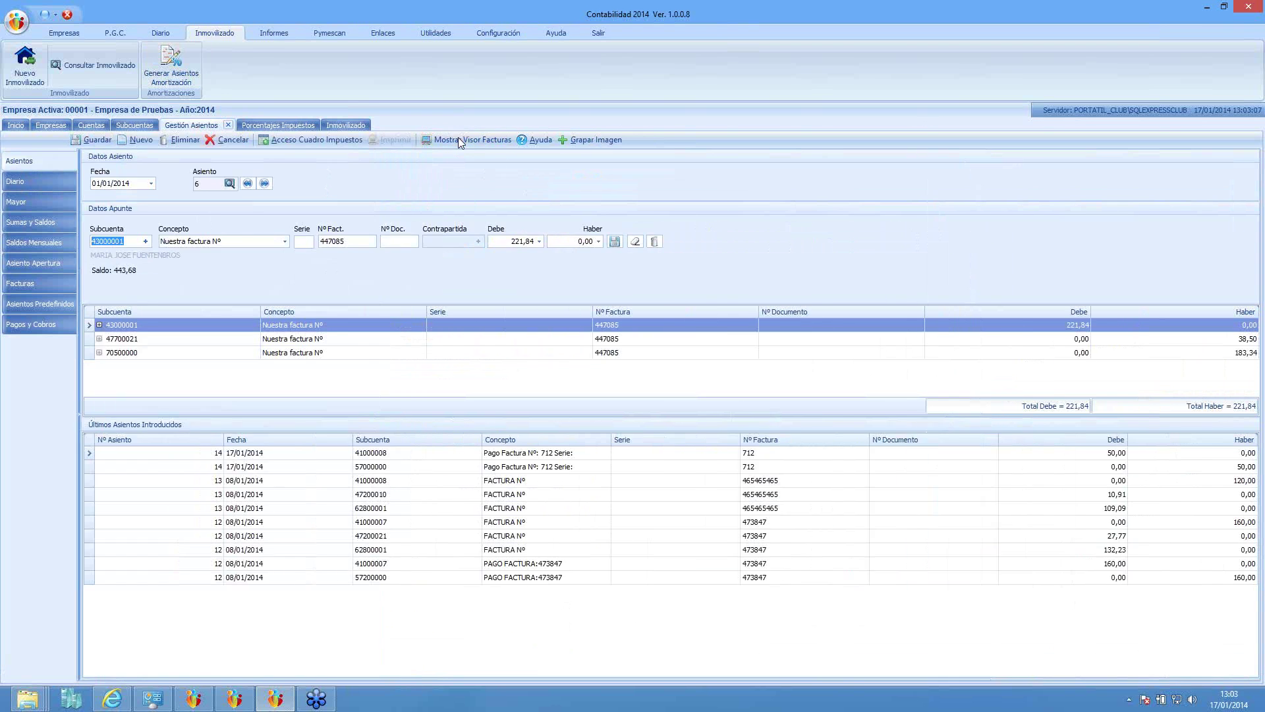
click(457, 137)
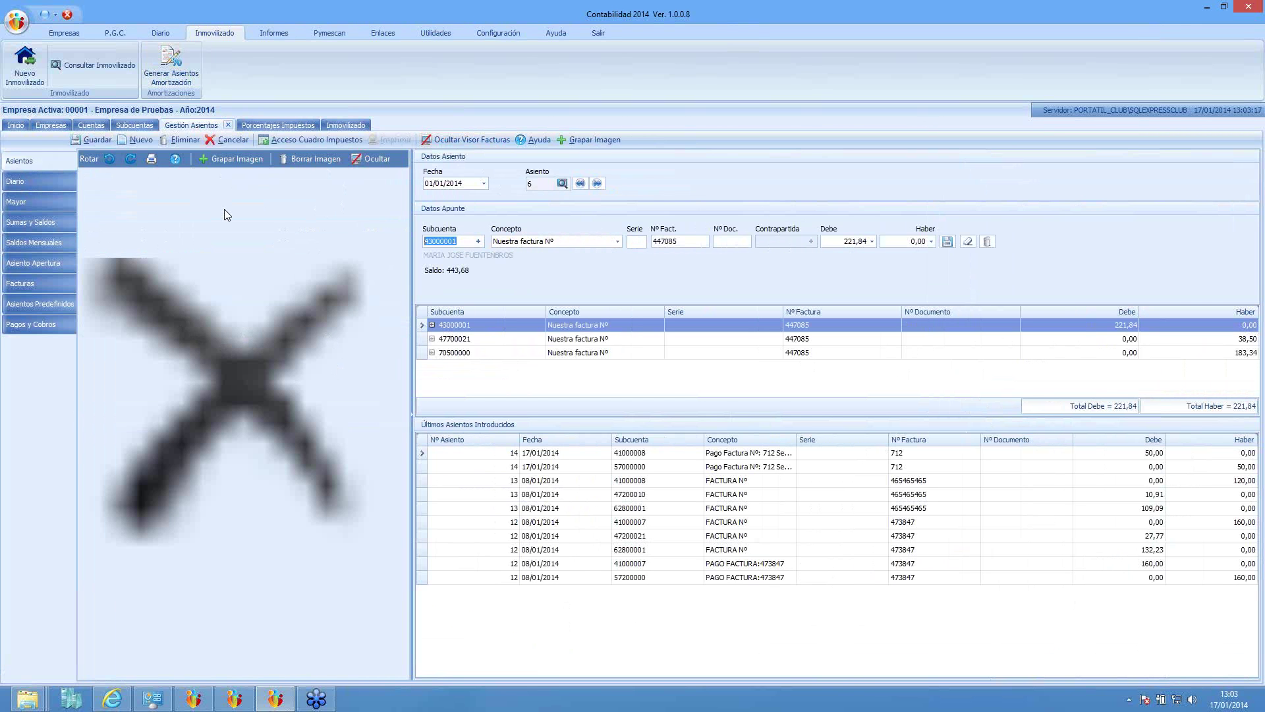
Attach the Jazztel invoice image from the Descargas folder to journal entry 6 and save the entry.
click(574, 140)
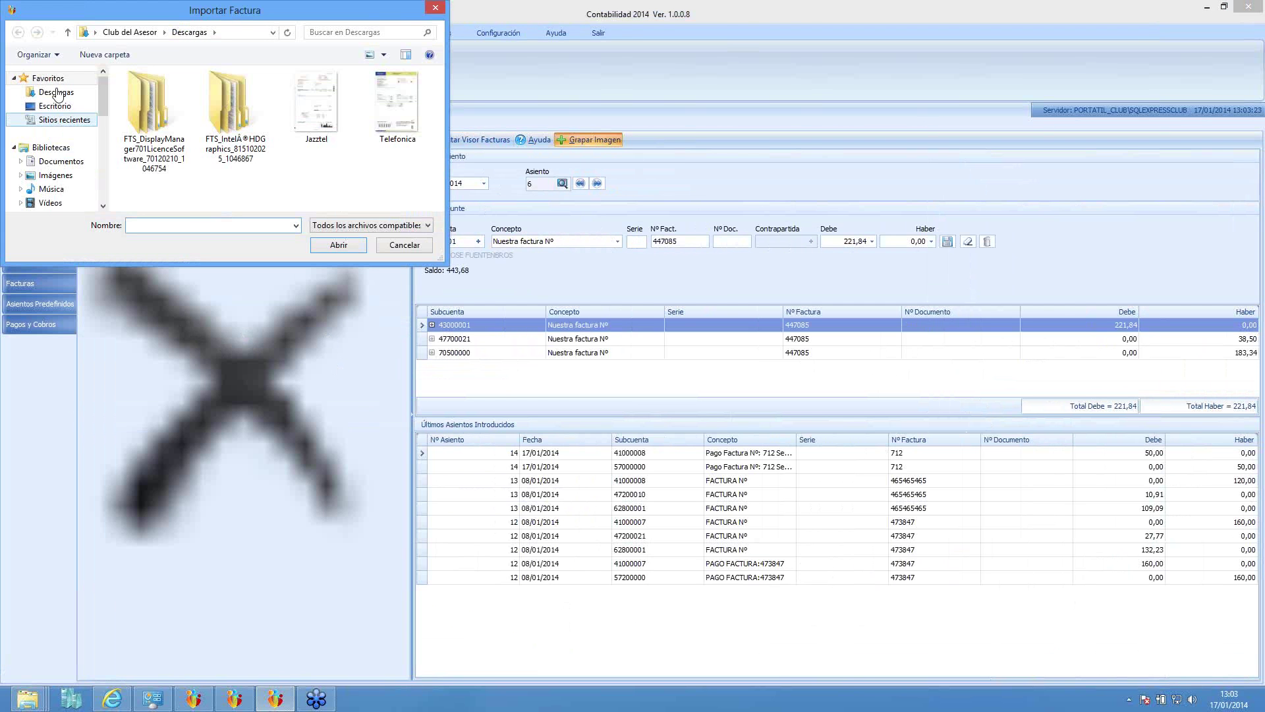
click(53, 177)
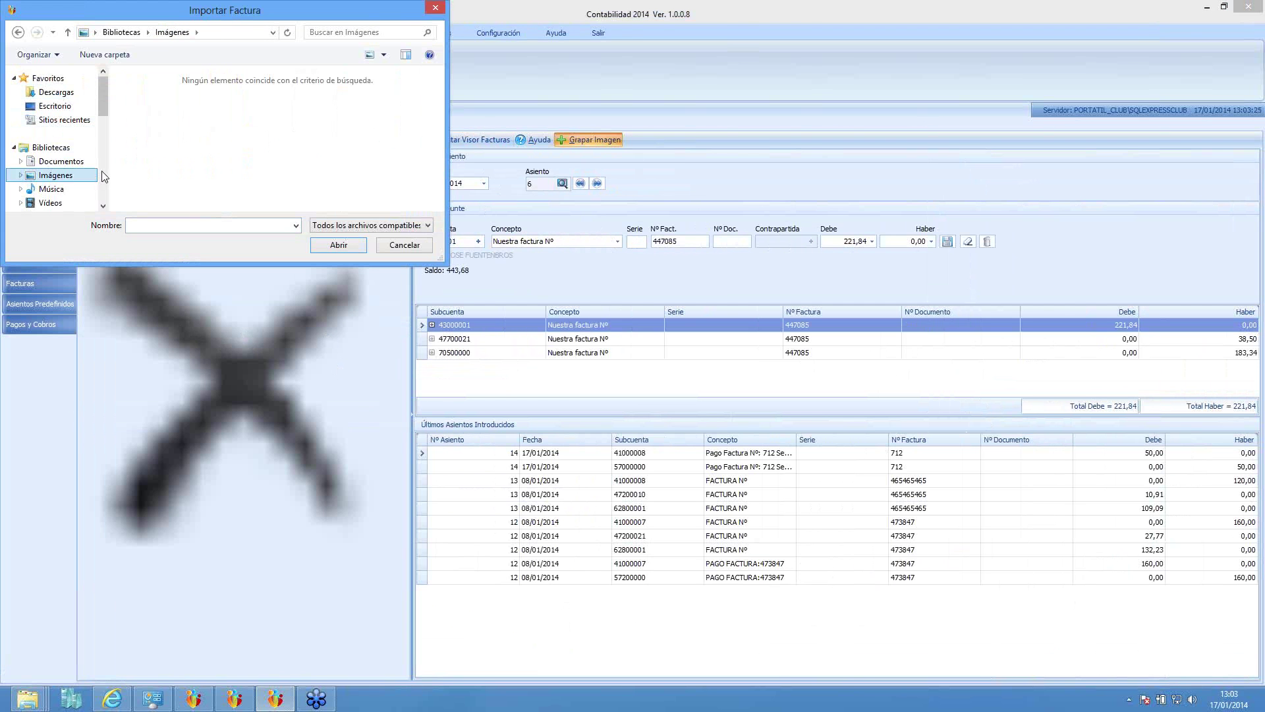
click(56, 161)
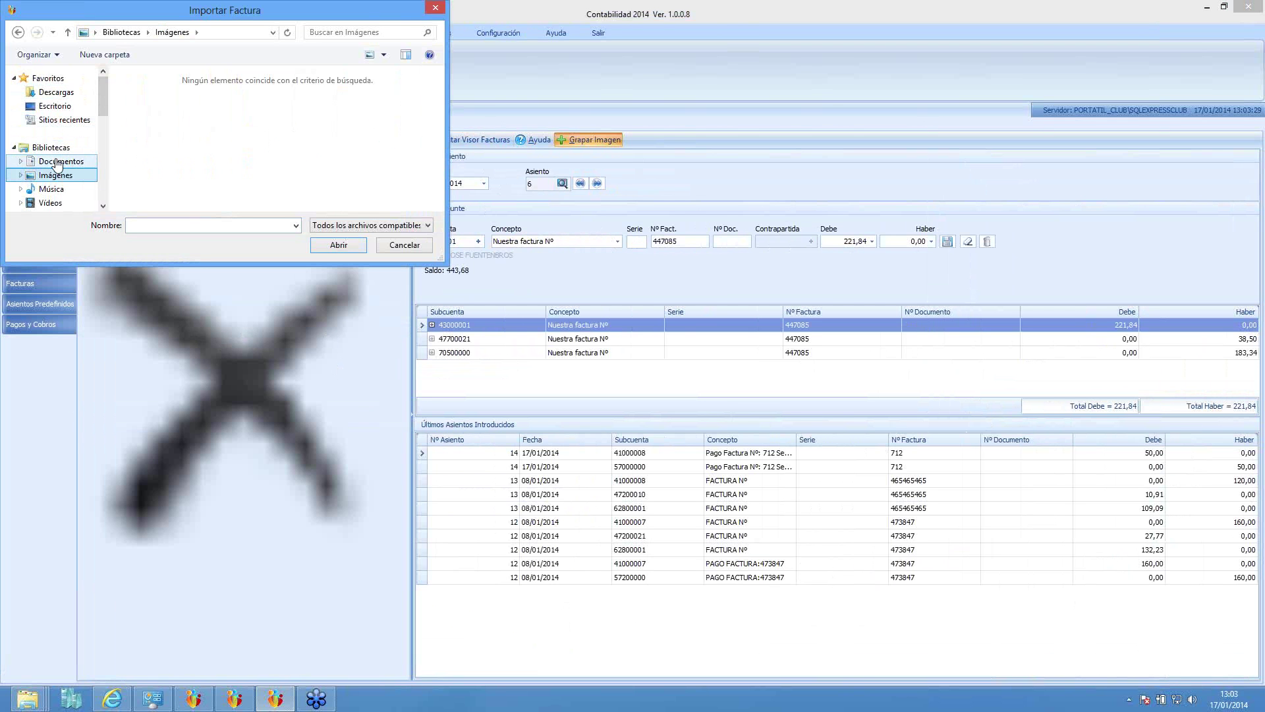
click(82, 93)
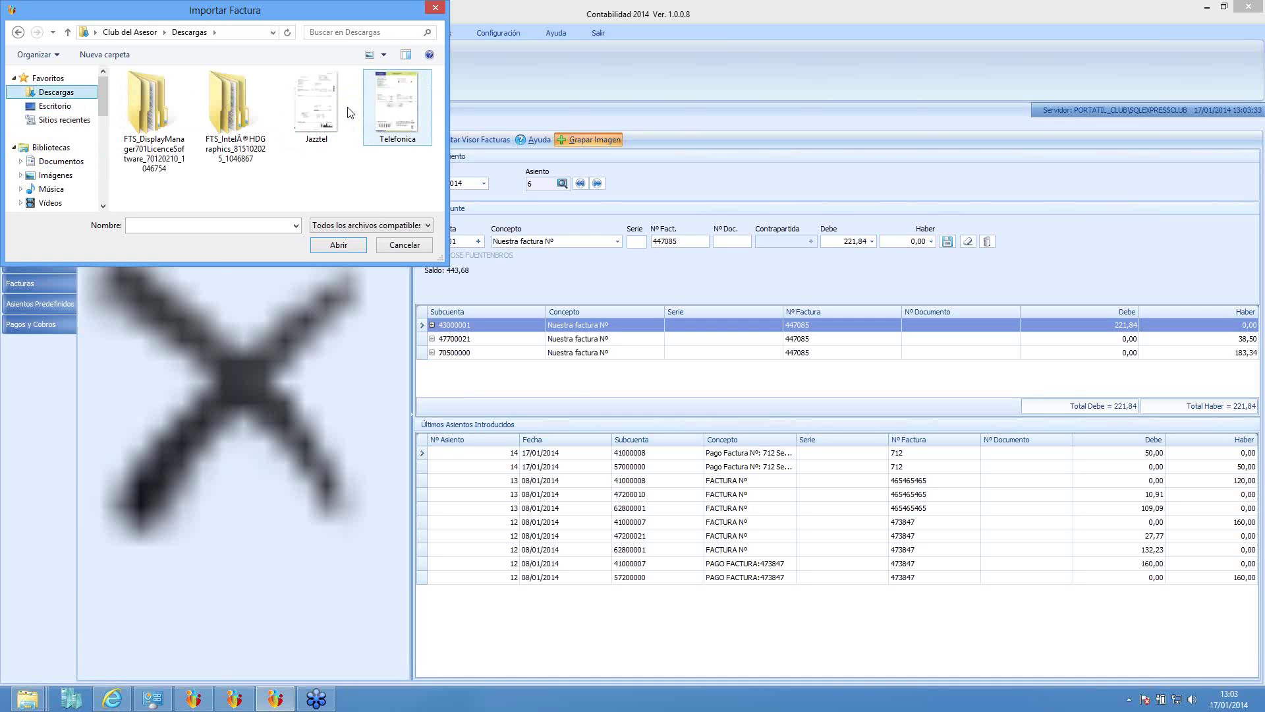
double_click(315, 105)
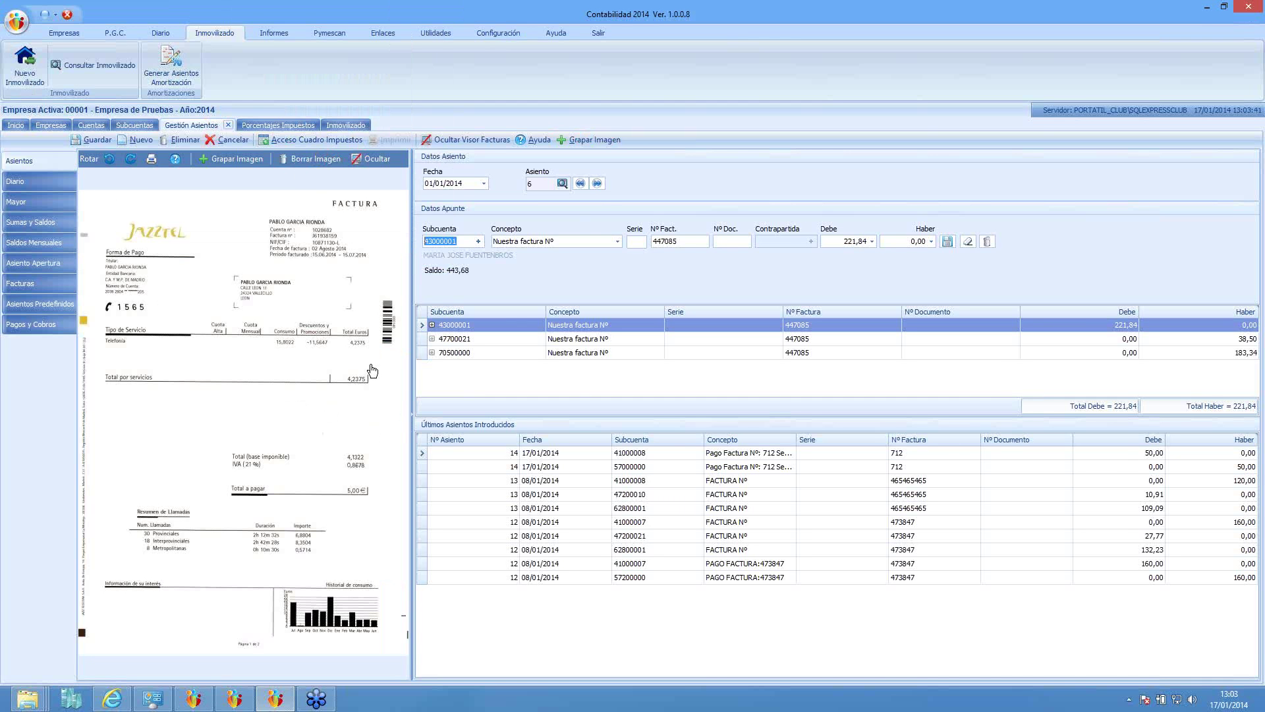
click(86, 141)
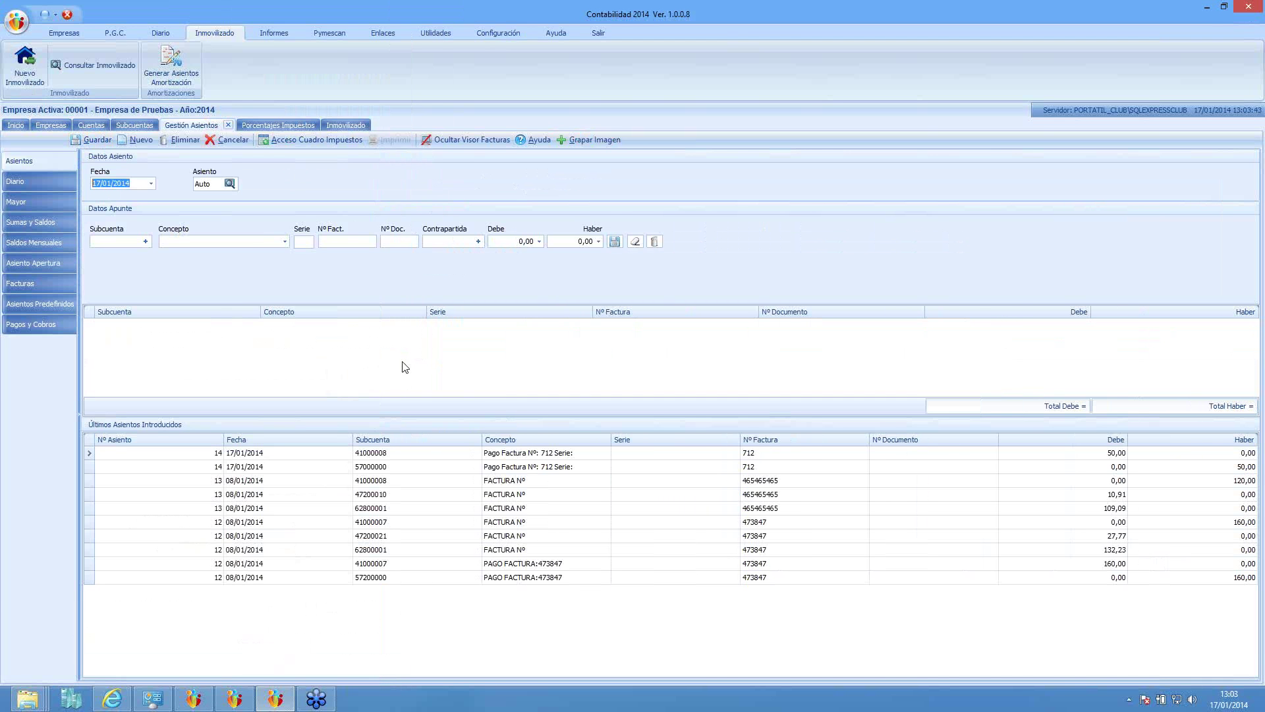
Open journal entry 5 from the Diario and attach the Jazztel invoice image to it.
click(459, 141)
click(456, 142)
click(27, 178)
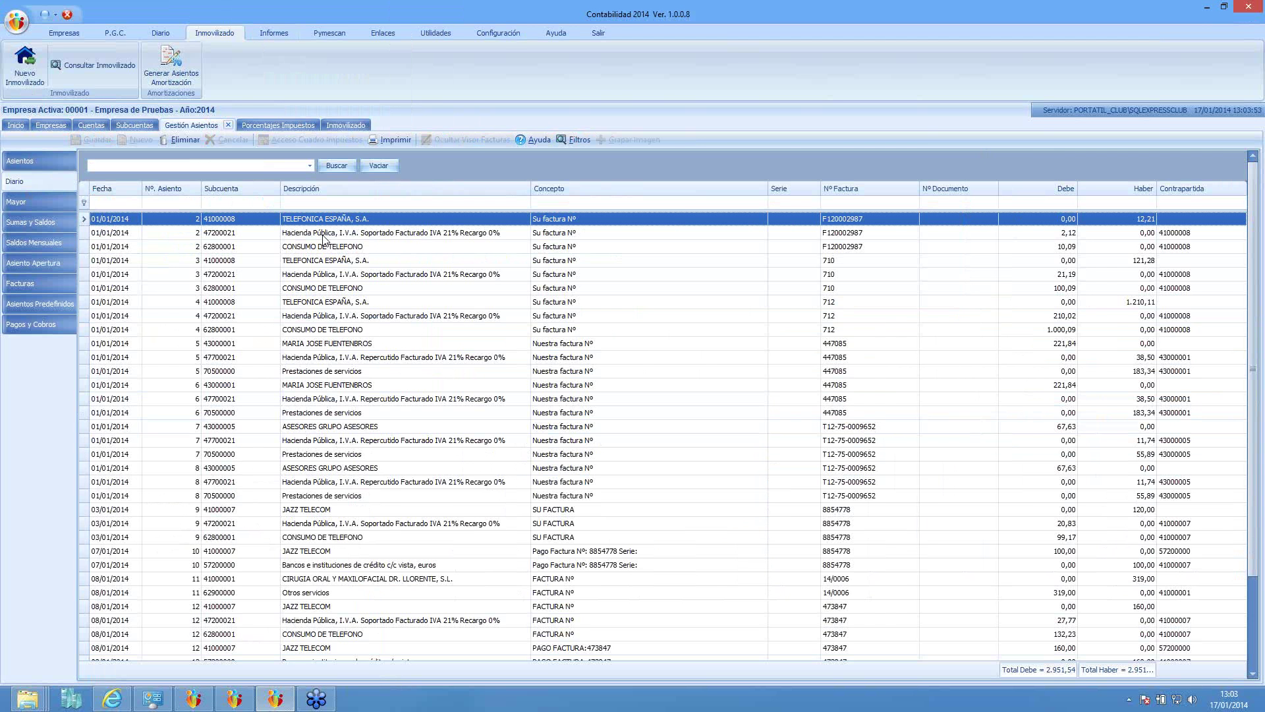
double_click(313, 343)
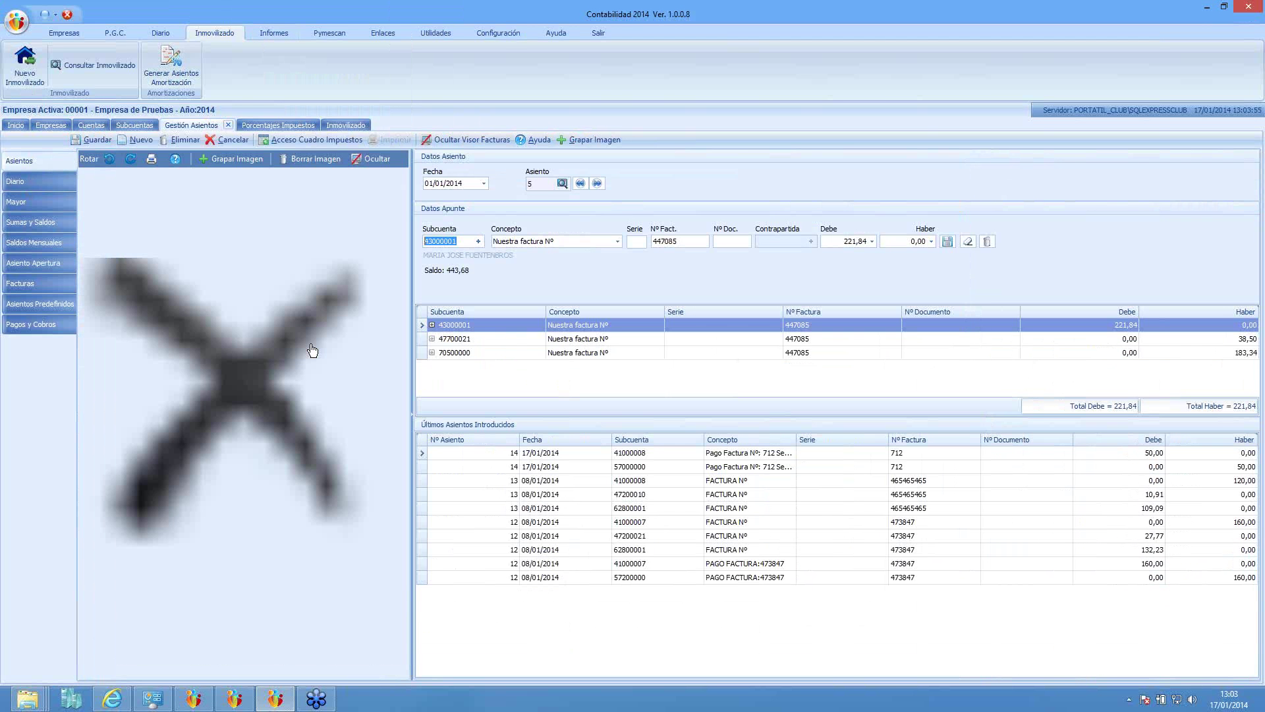
click(240, 158)
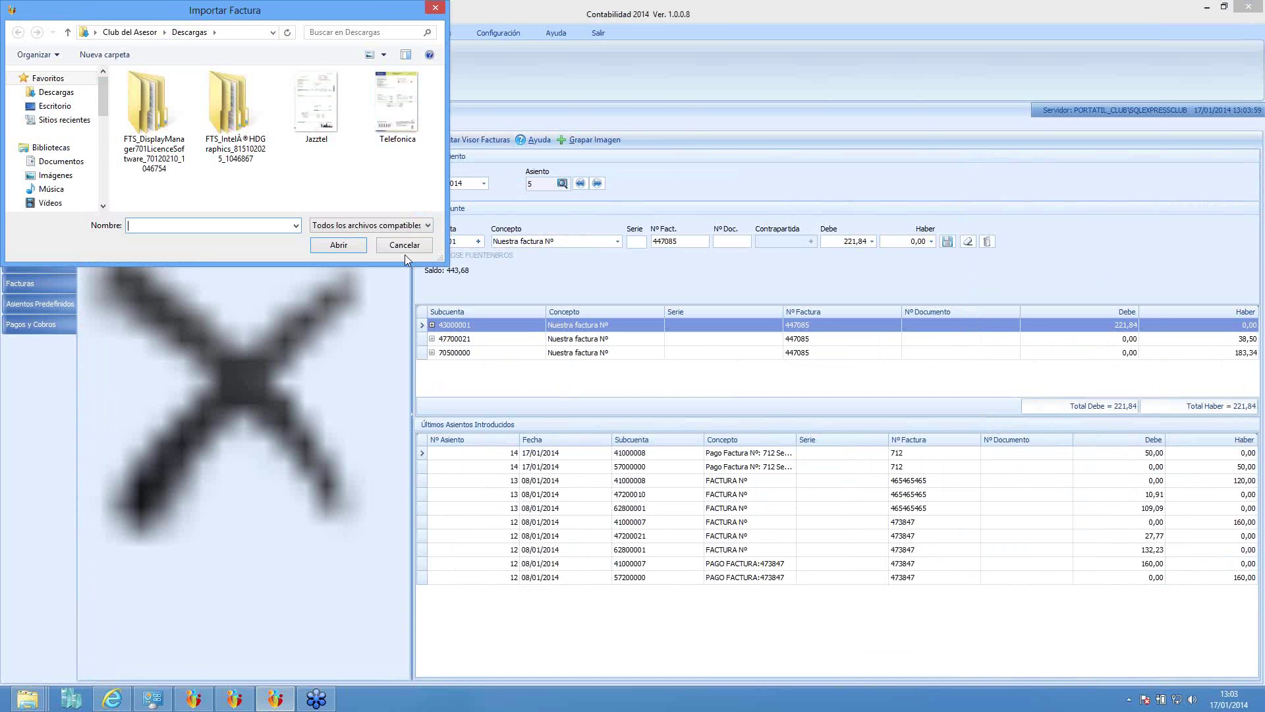
click(404, 249)
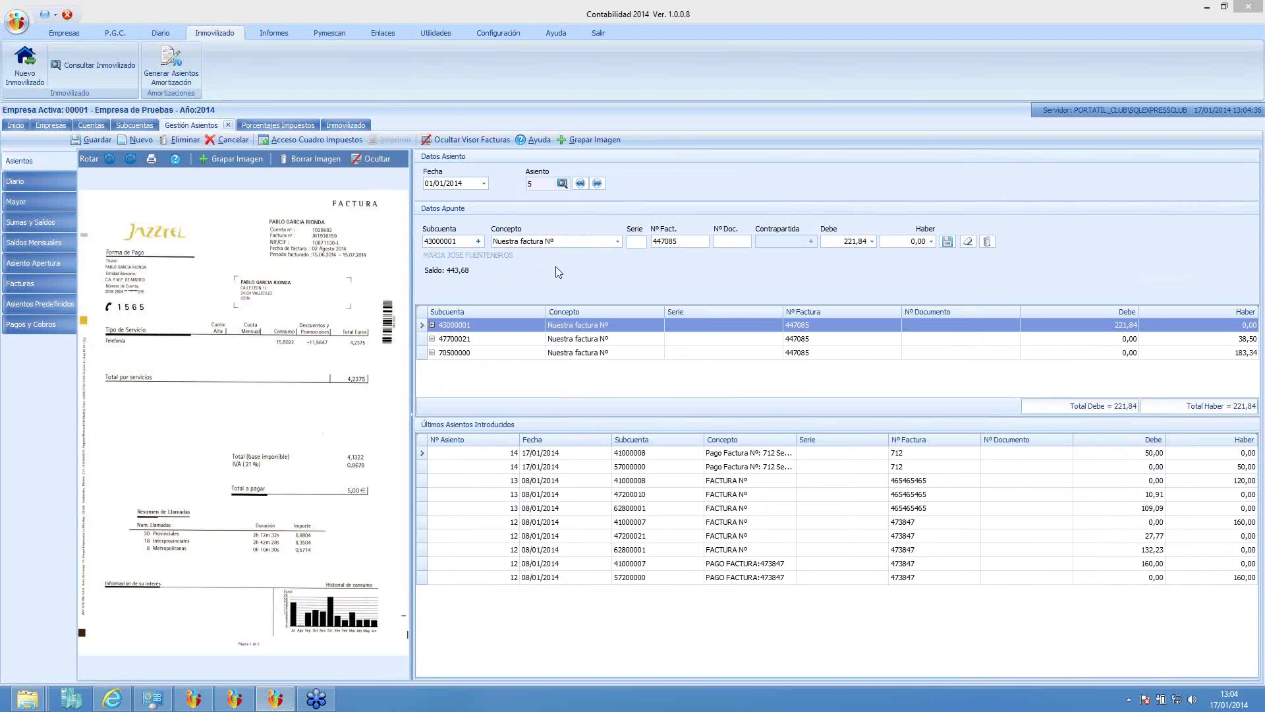
Switch to Pymescan and import the Telefonica file as a received invoice.
click(330, 33)
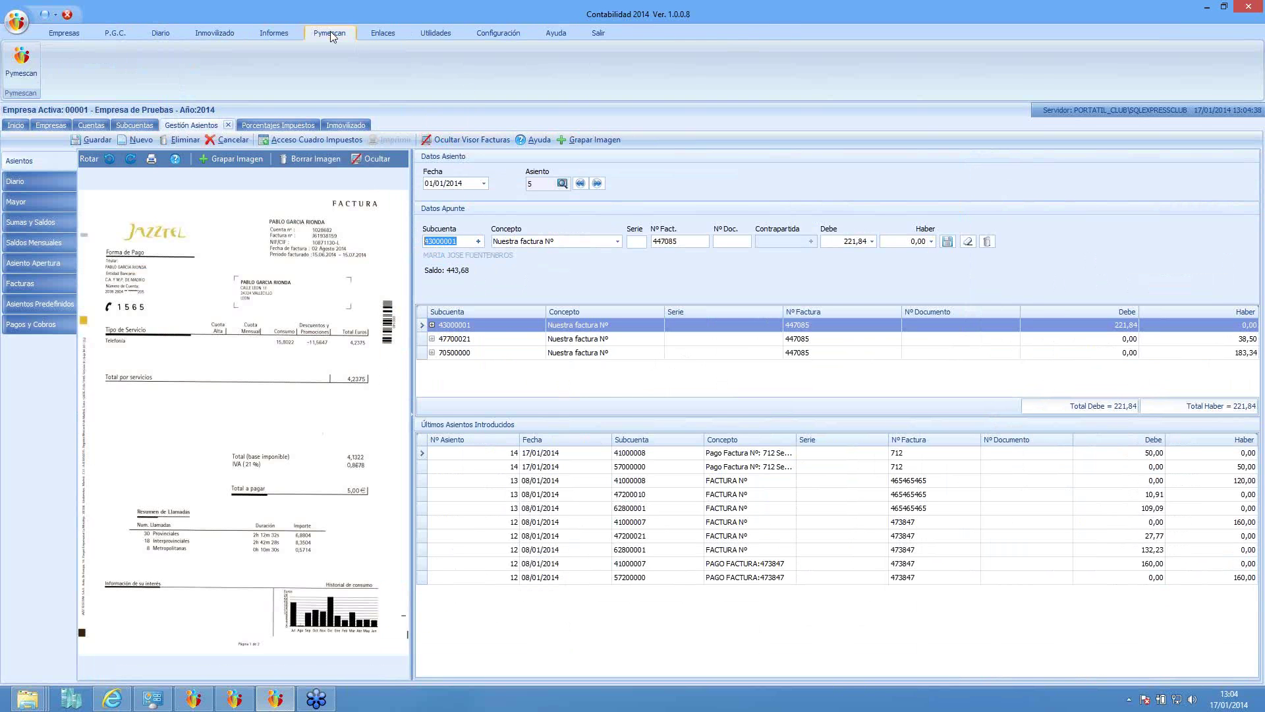
click(18, 58)
click(147, 79)
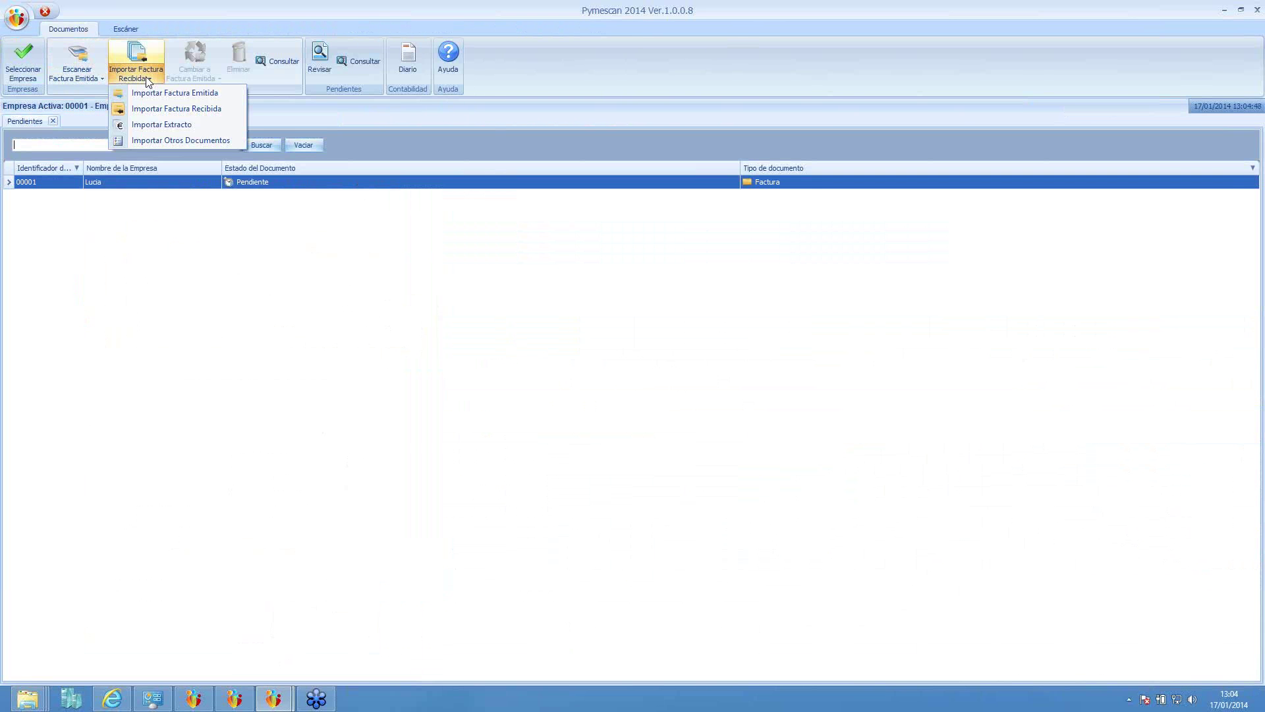
click(156, 110)
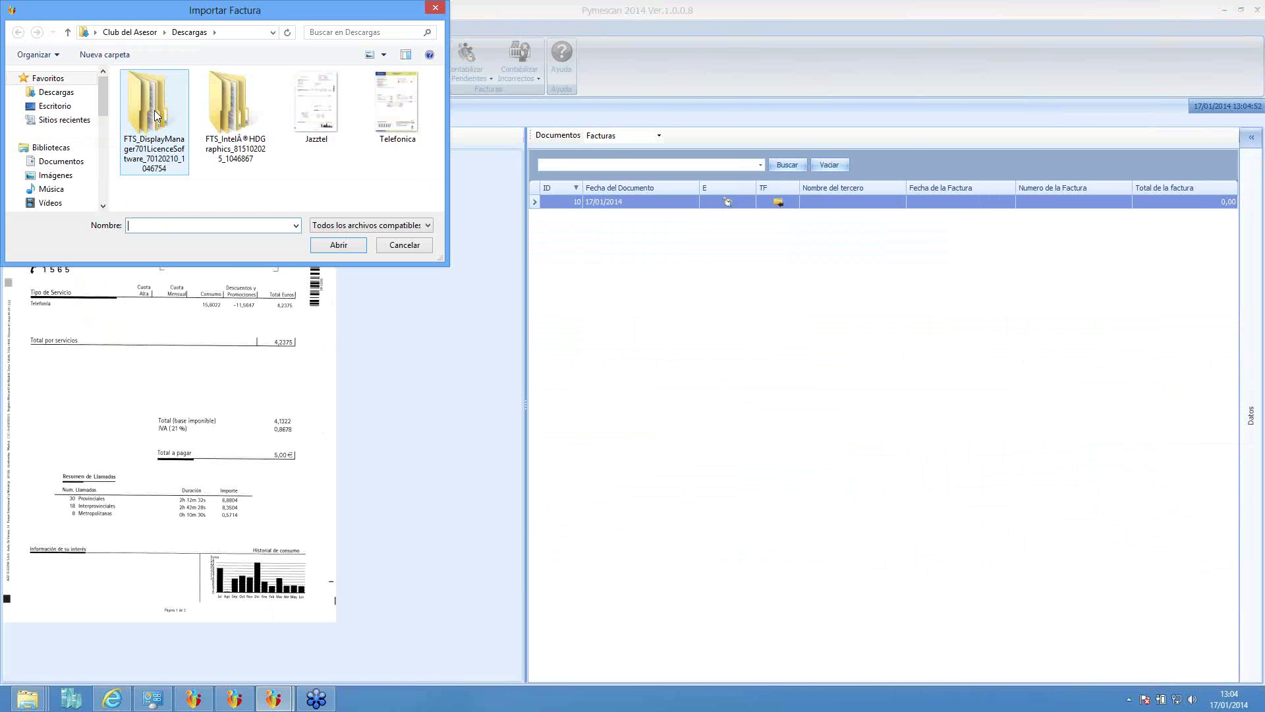
double_click(398, 119)
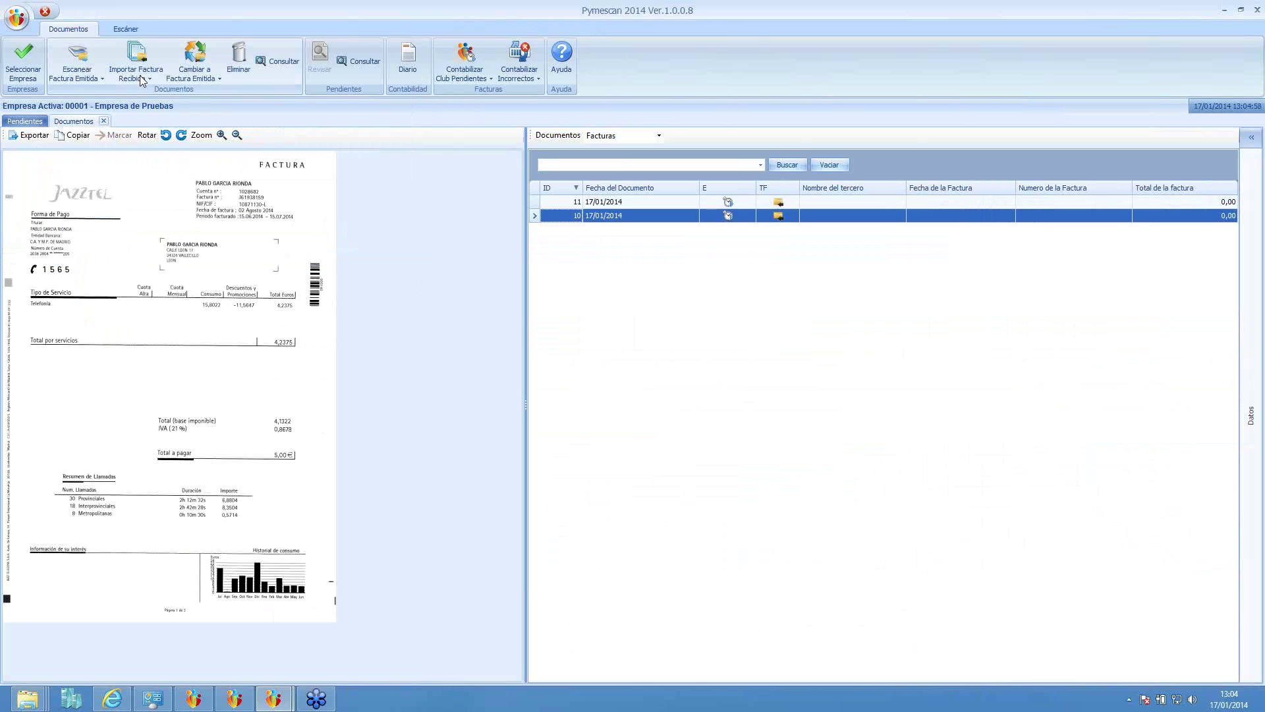
Display the newly imported Telefónica invoice and enlarge its image for reading.
click(627, 201)
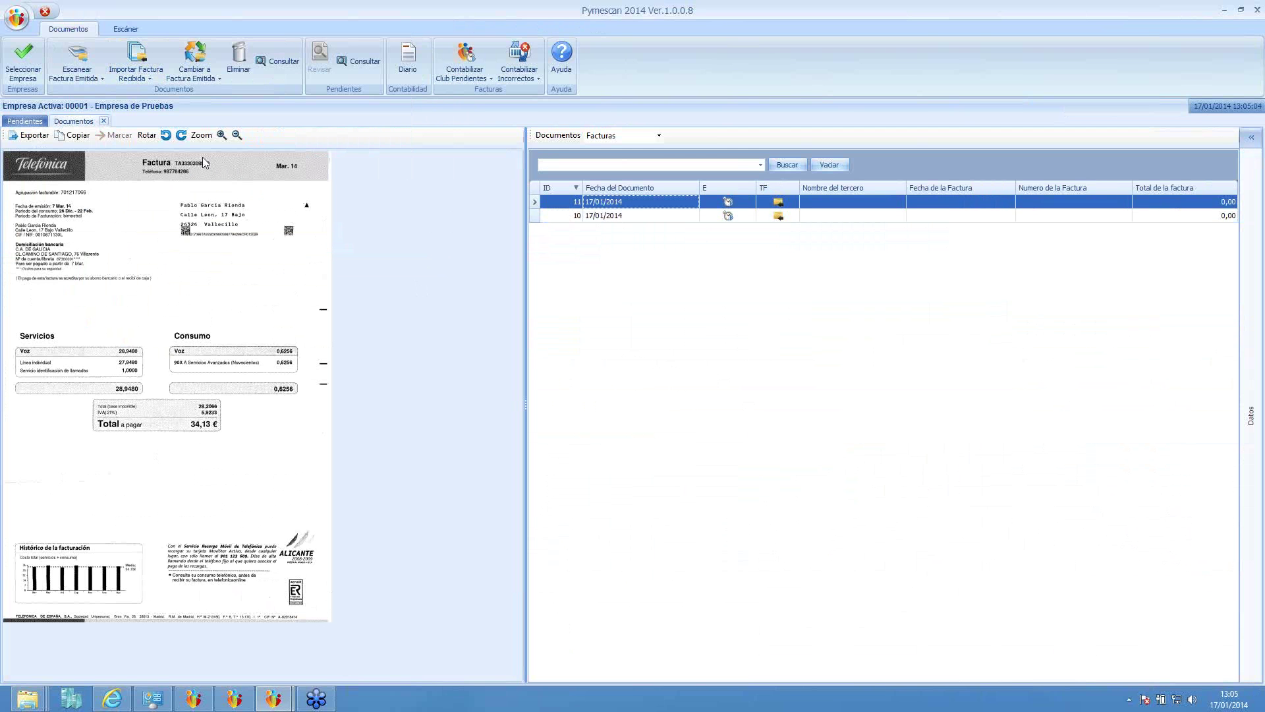
click(221, 135)
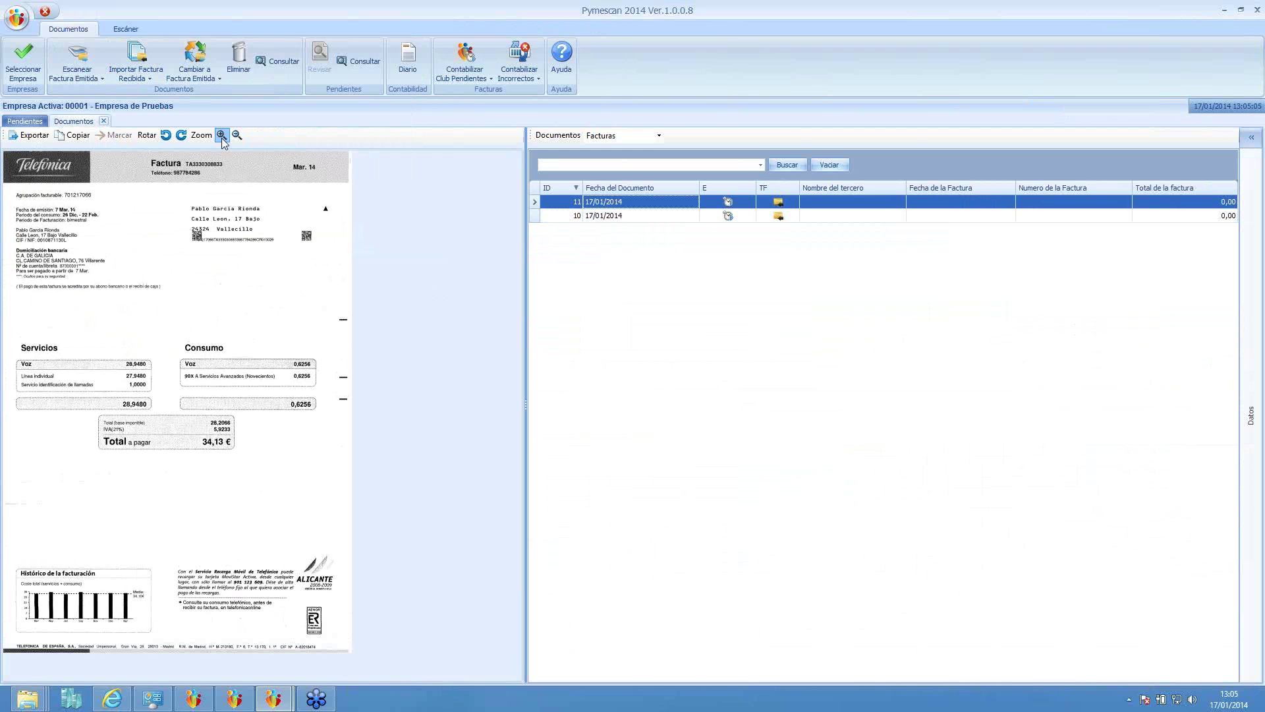
click(222, 135)
click(222, 136)
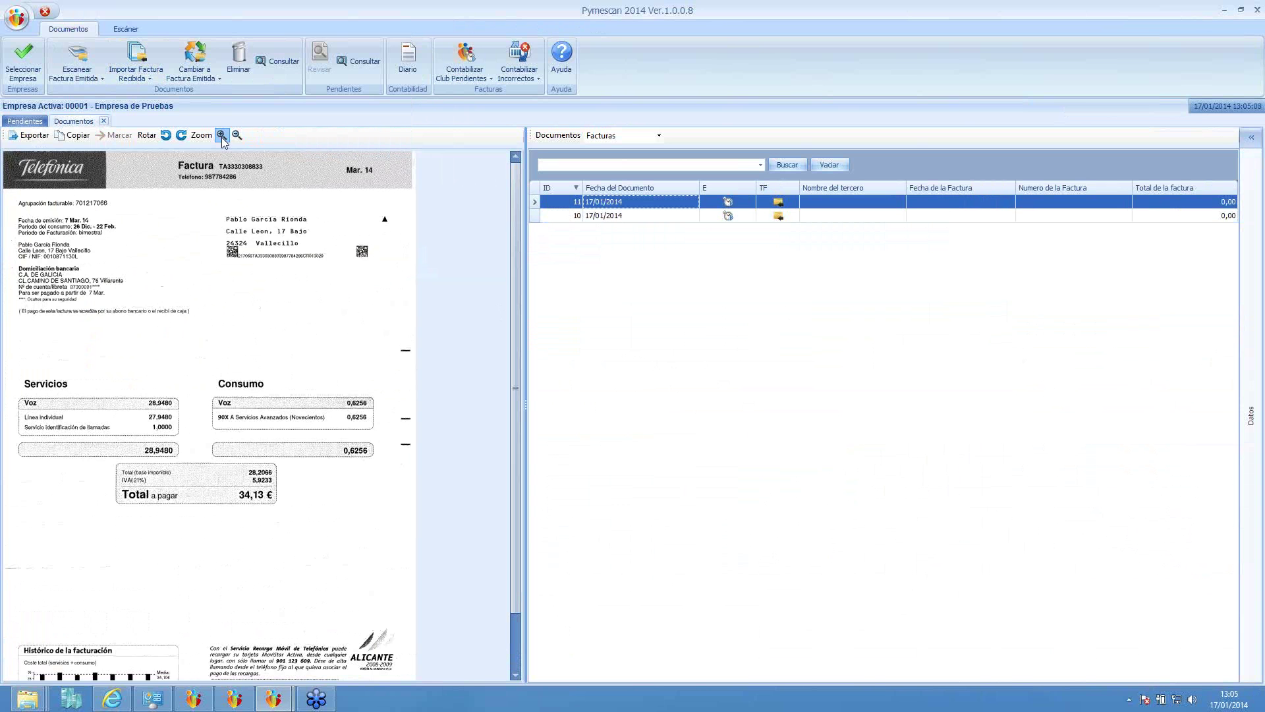
Enlarge the displayed Telefónica invoice further so its details and amounts can be read.
click(221, 136)
click(223, 138)
click(222, 137)
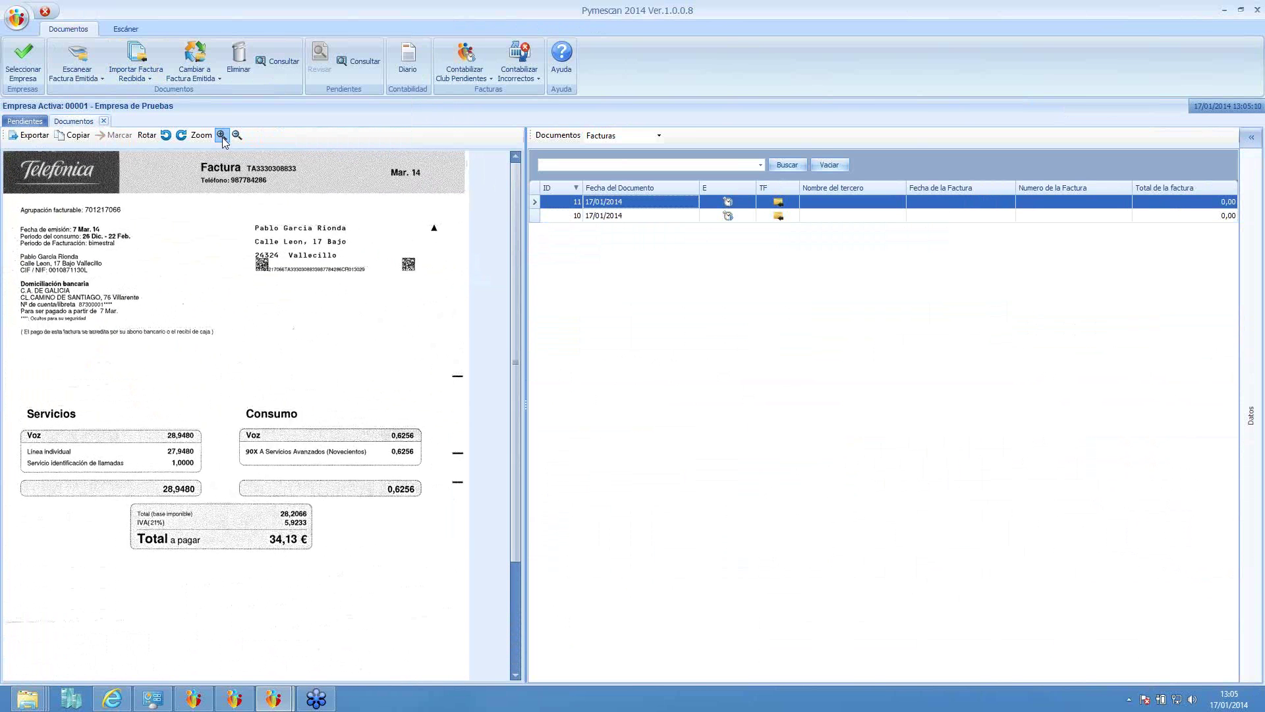
click(222, 137)
click(222, 137)
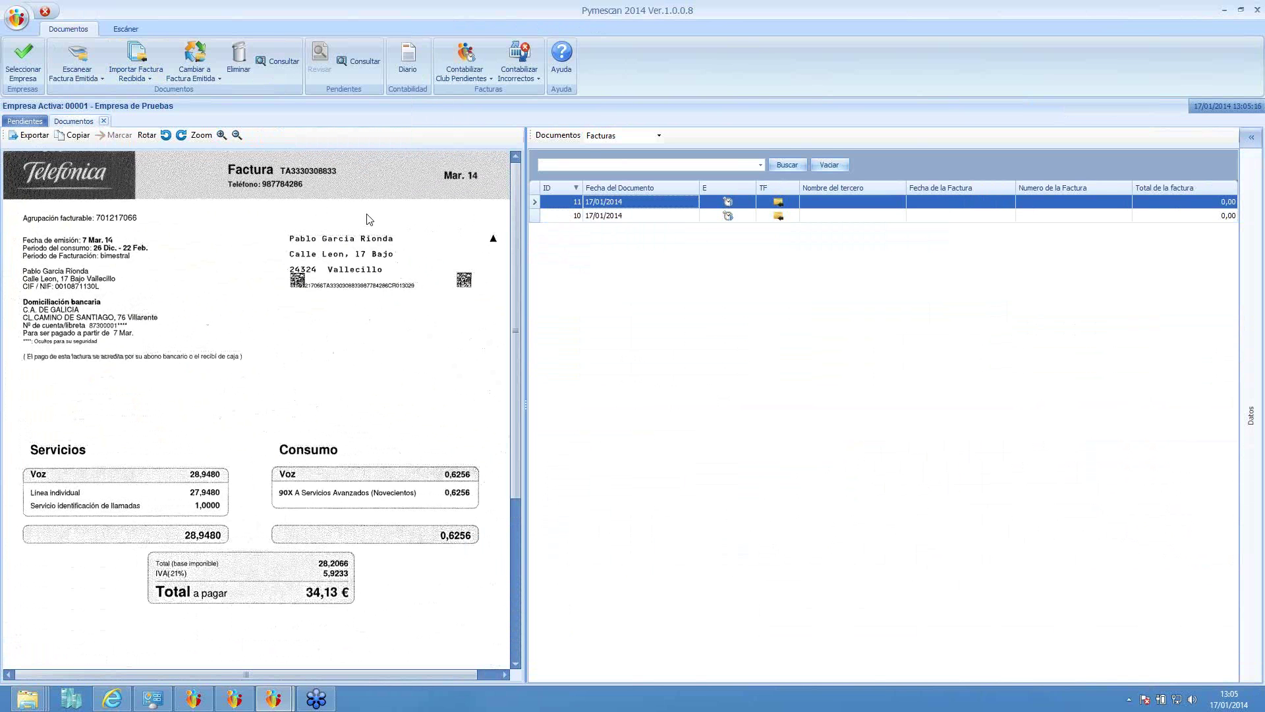
Compare the imported Jazztel and Telefónica invoice images, finishing on the Telefónica document.
click(656, 216)
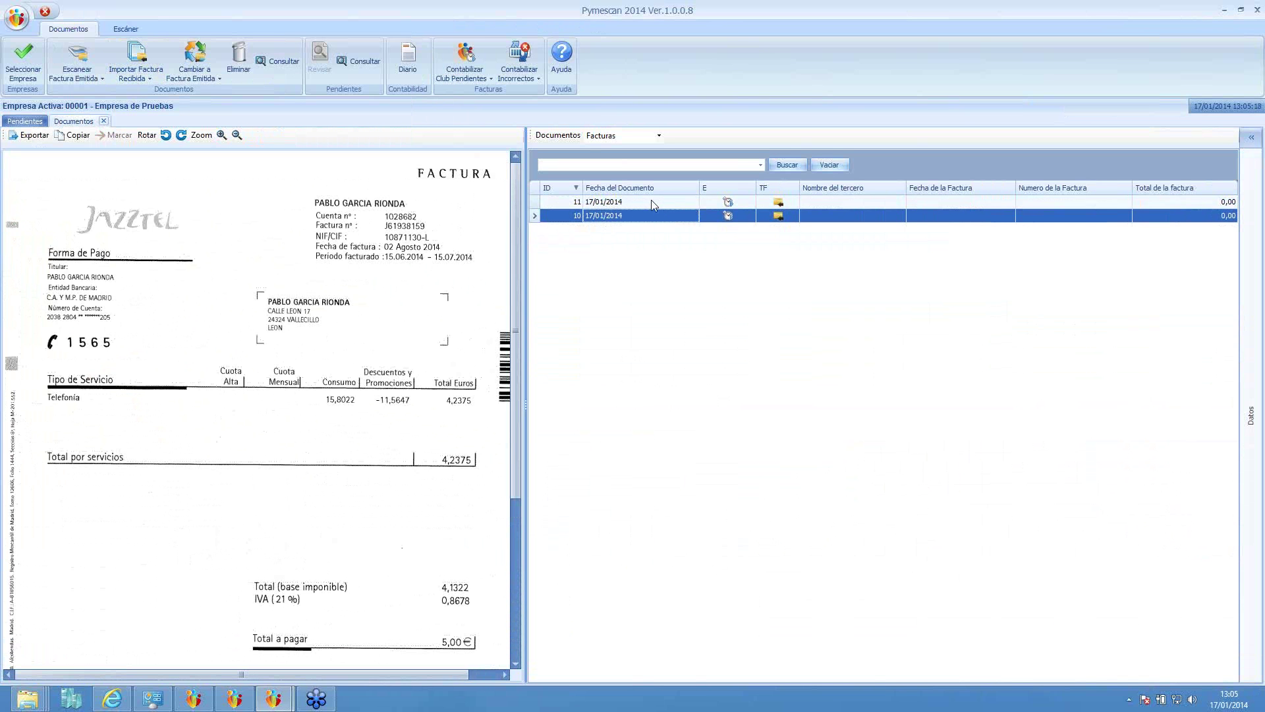
click(651, 201)
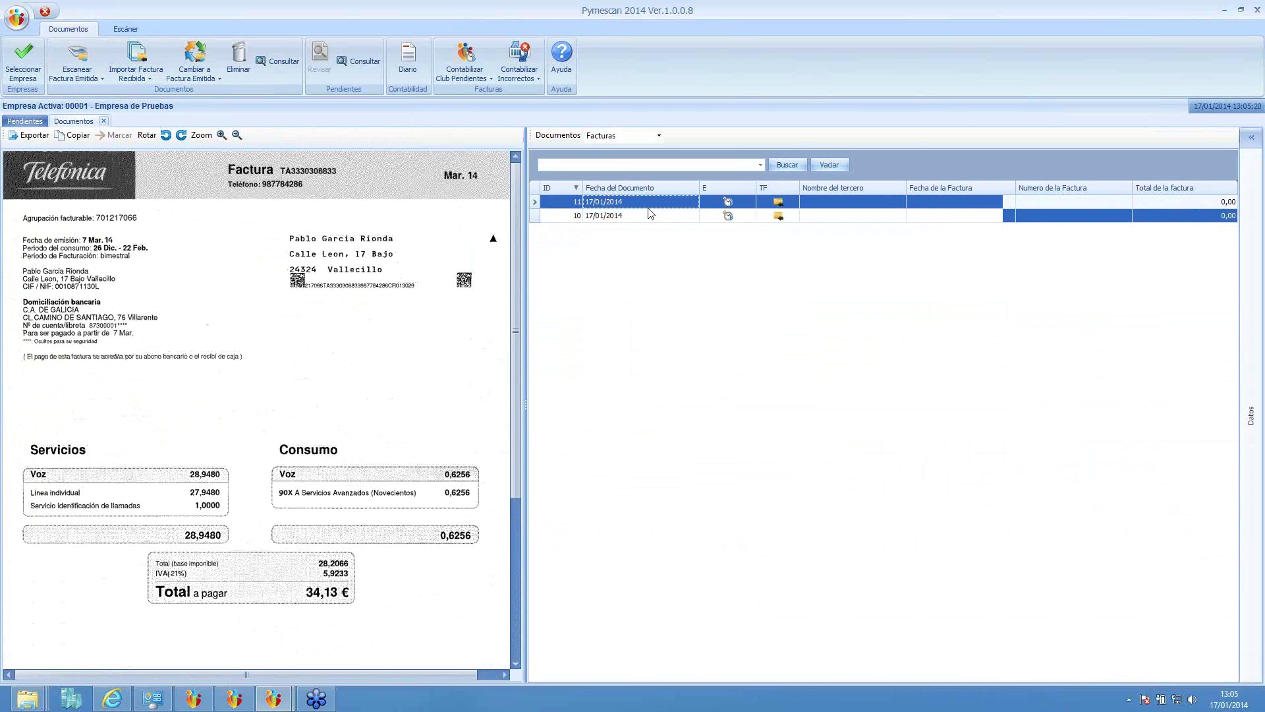
click(652, 215)
click(646, 200)
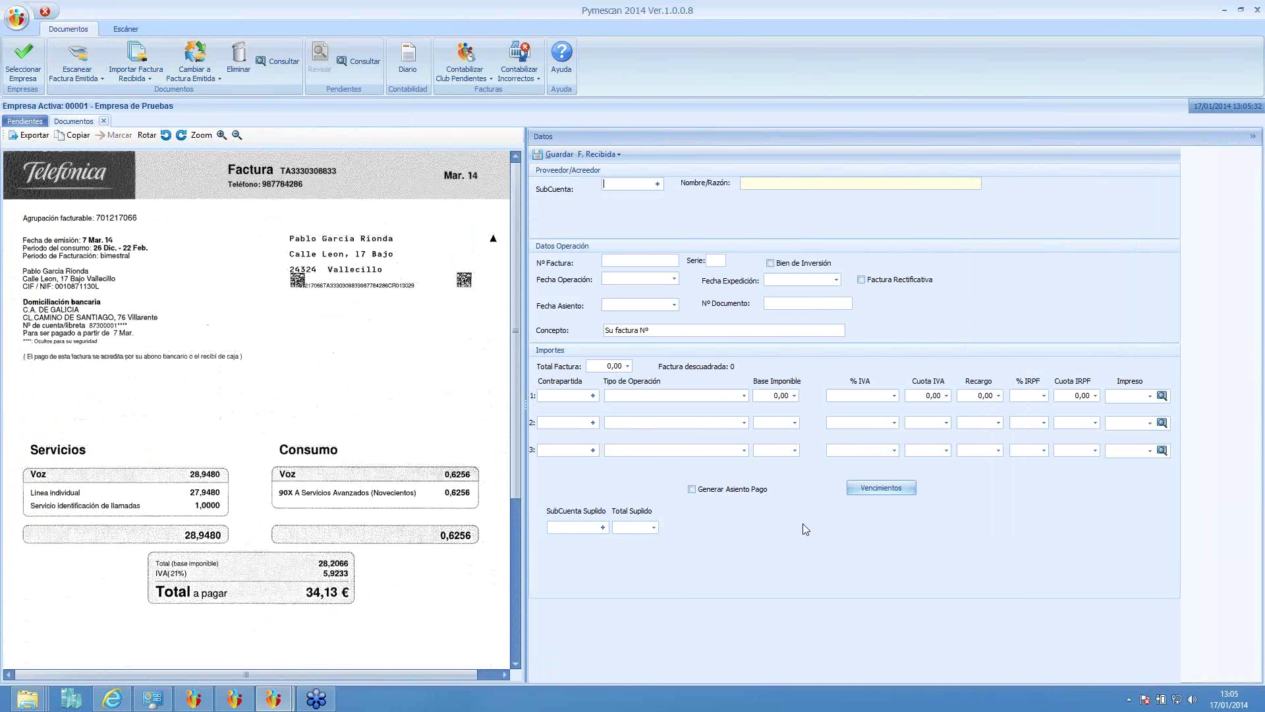
Find TELEFONICA ESPAÑA, S.A. with "telef", set it as the supplier, and accept updating the invoice with its associated subaccount data.
text(telef)
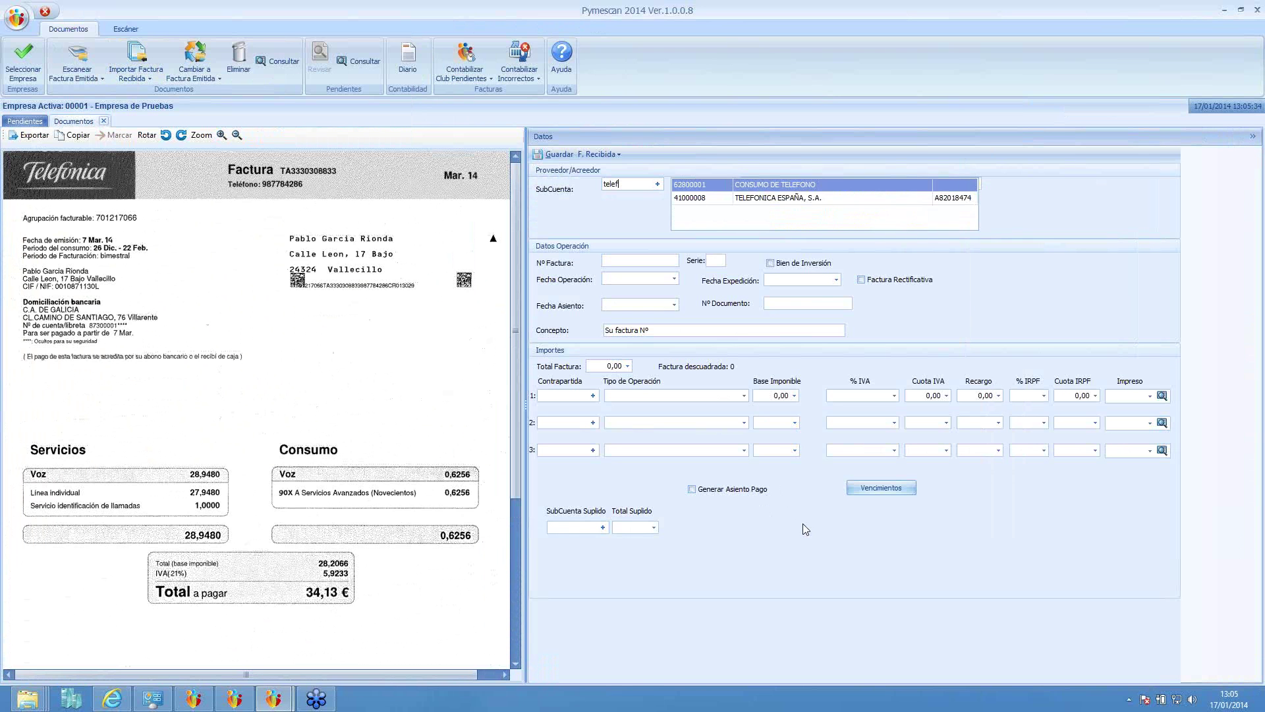
key(Down)
key(Down)
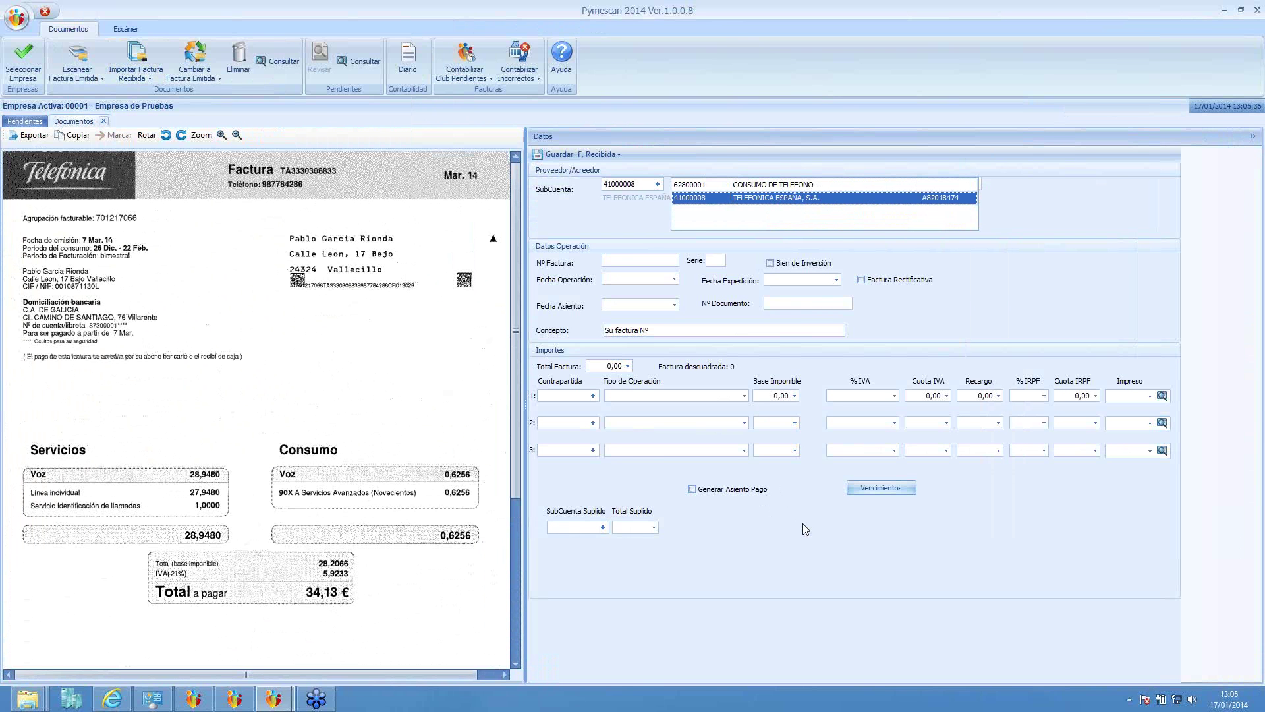
key(Return)
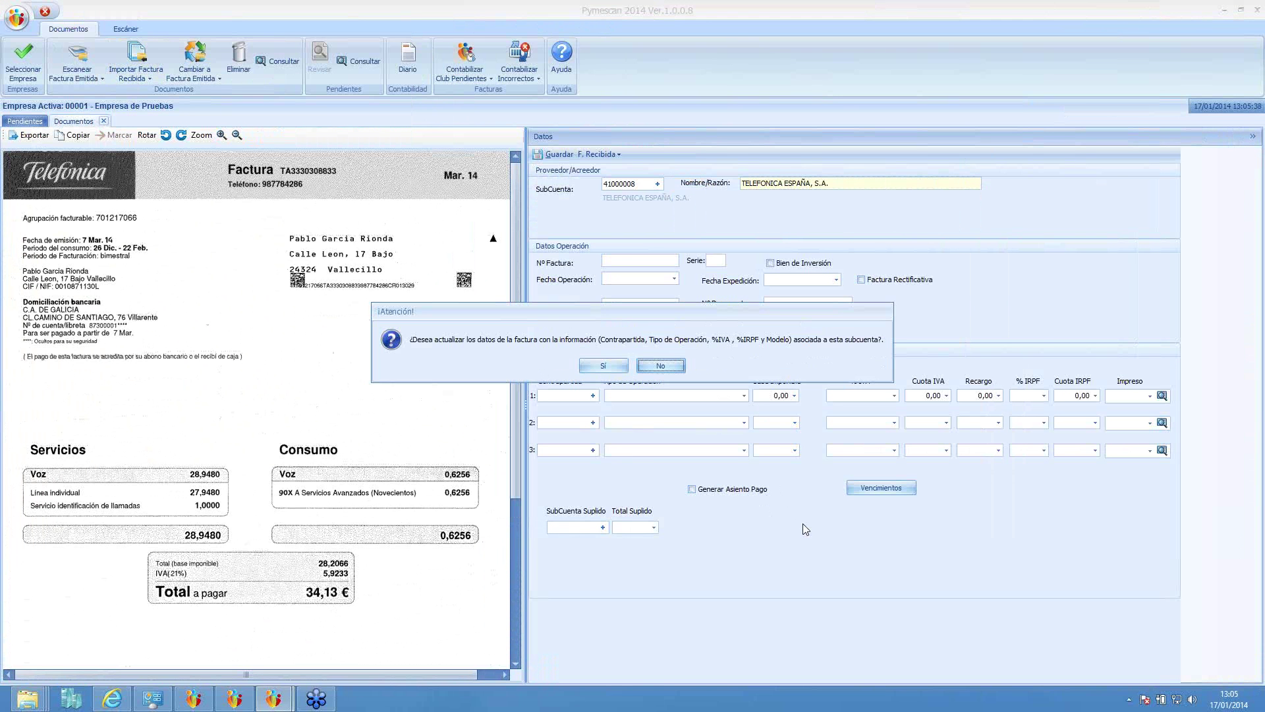
key(s)
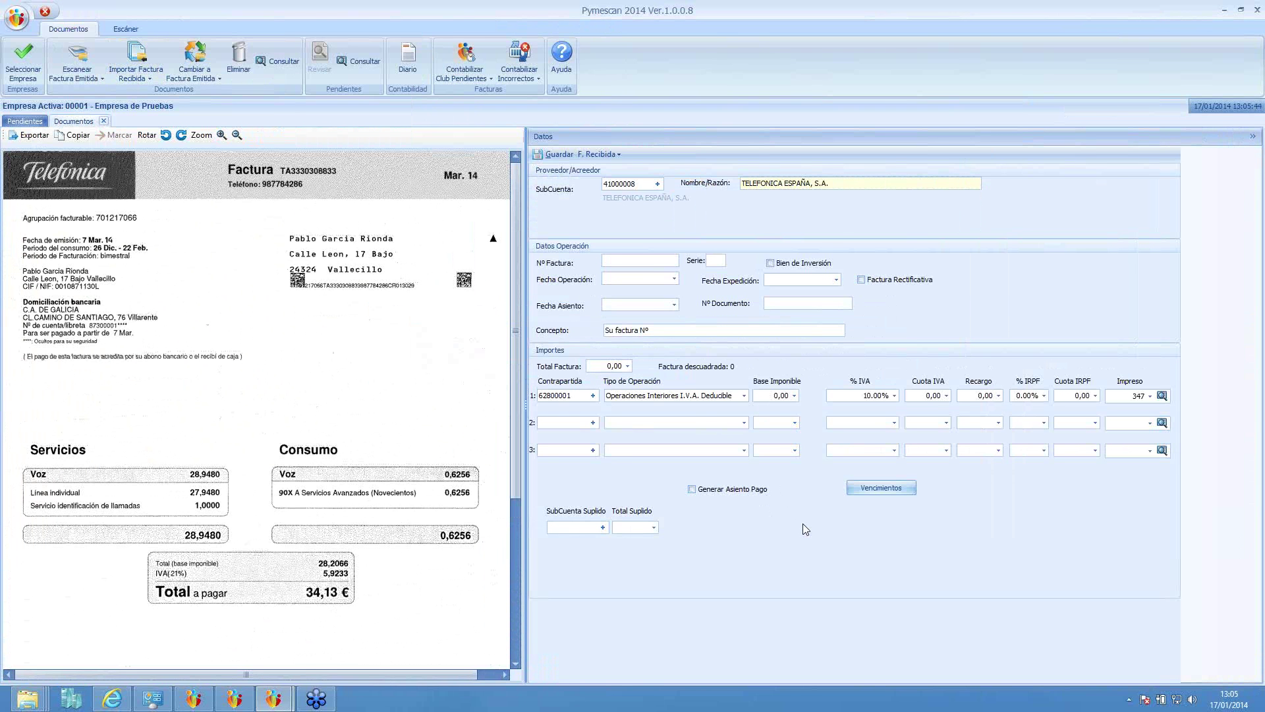
Enter invoice number TA333 and the date 17/01/2014 for the received invoice.
text(TA333)
text(7/01/2014)
key(Return)
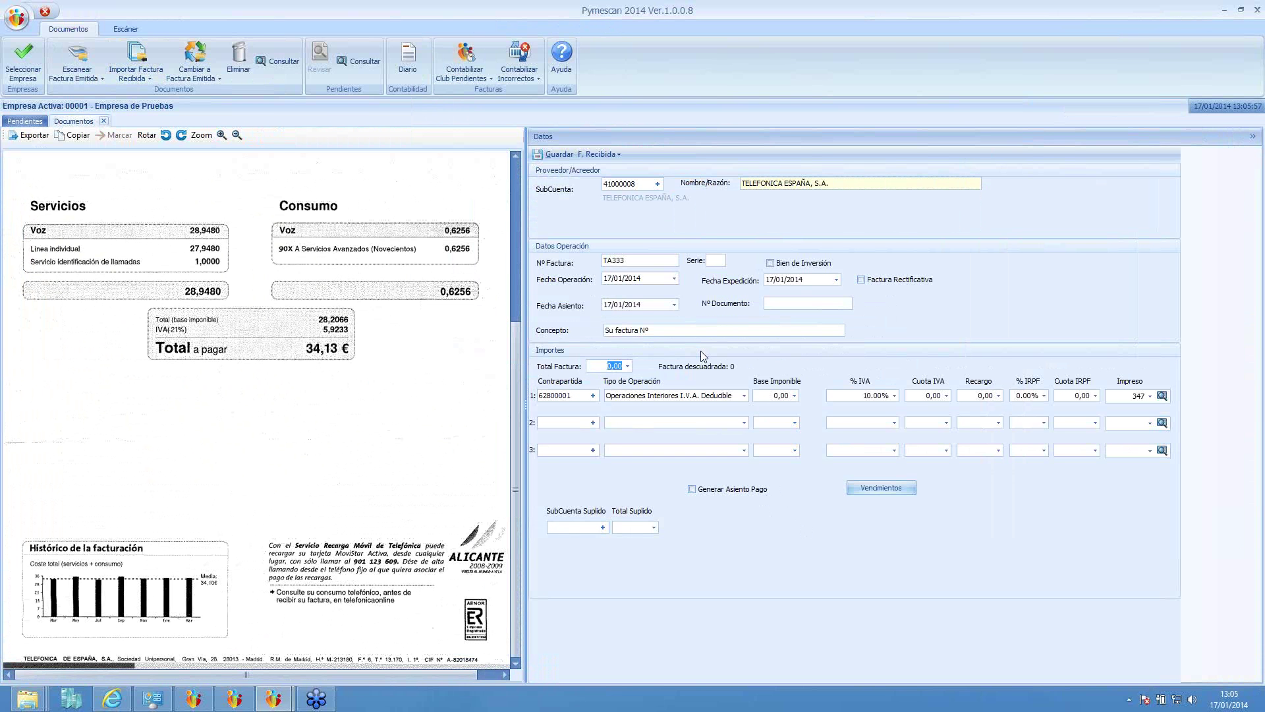
Change the invoice's operation date to 07/03/2014.
click(660, 278)
click(674, 278)
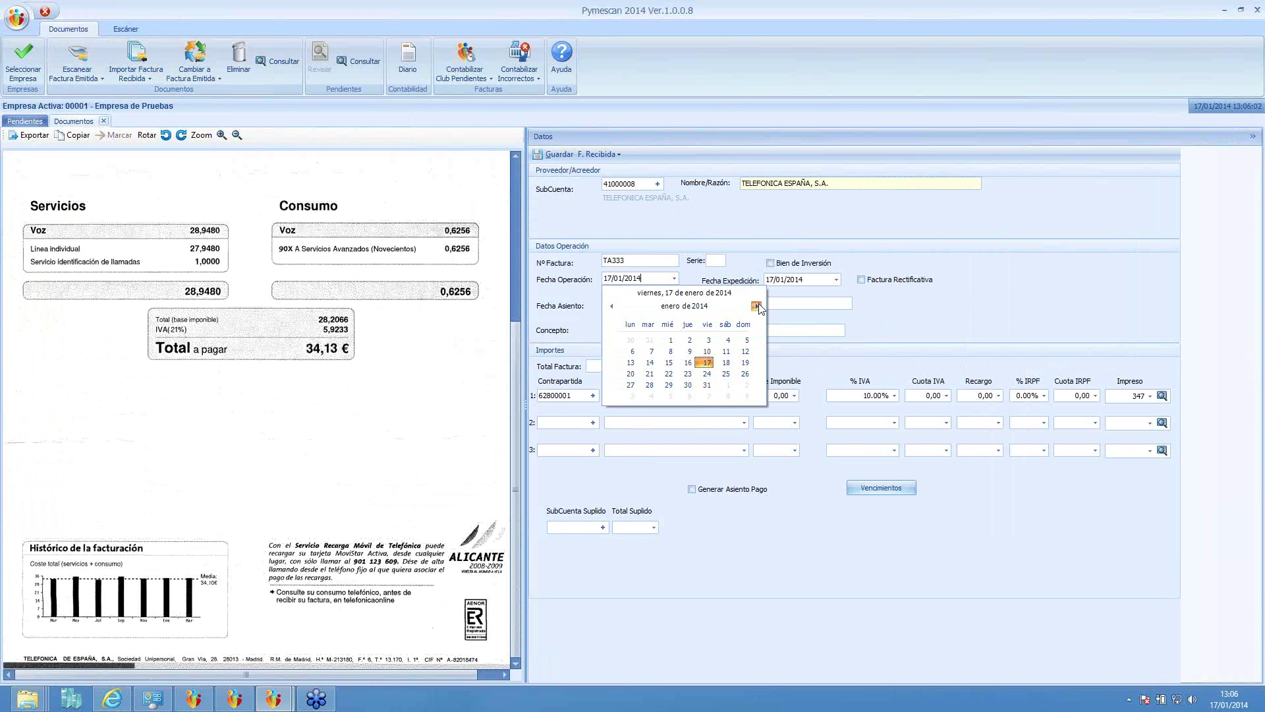
click(758, 306)
click(758, 306)
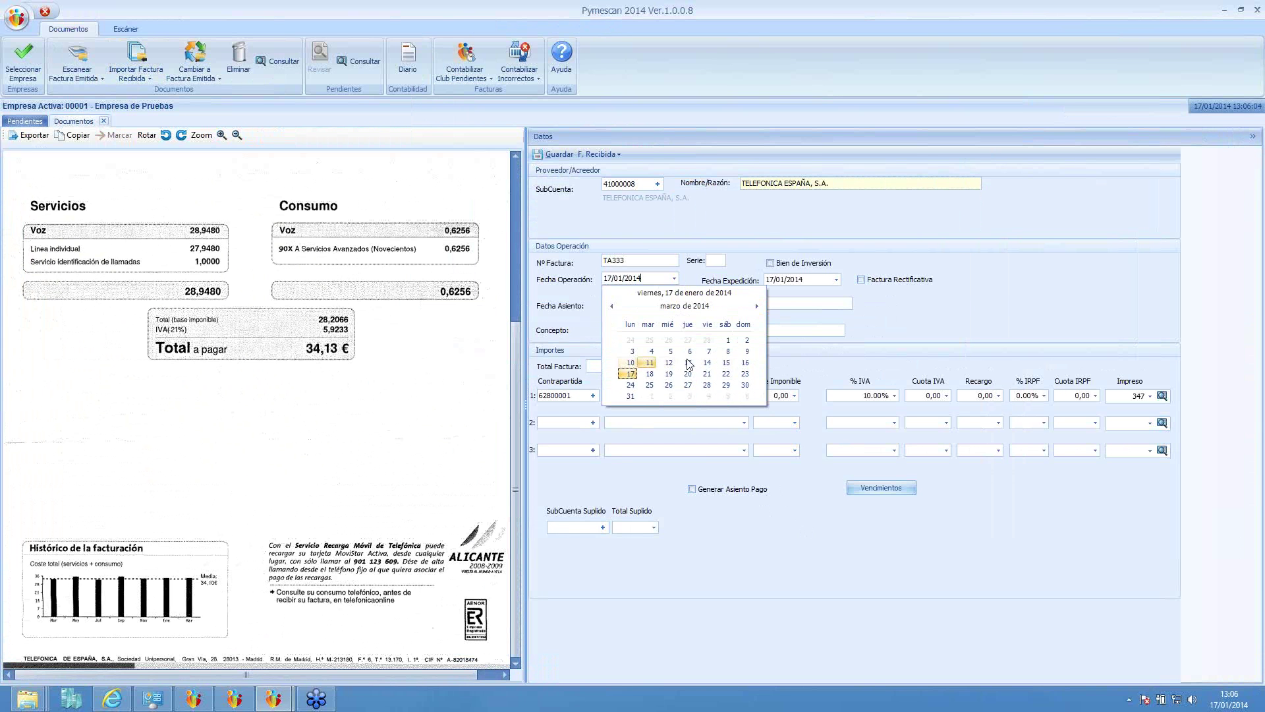
click(709, 351)
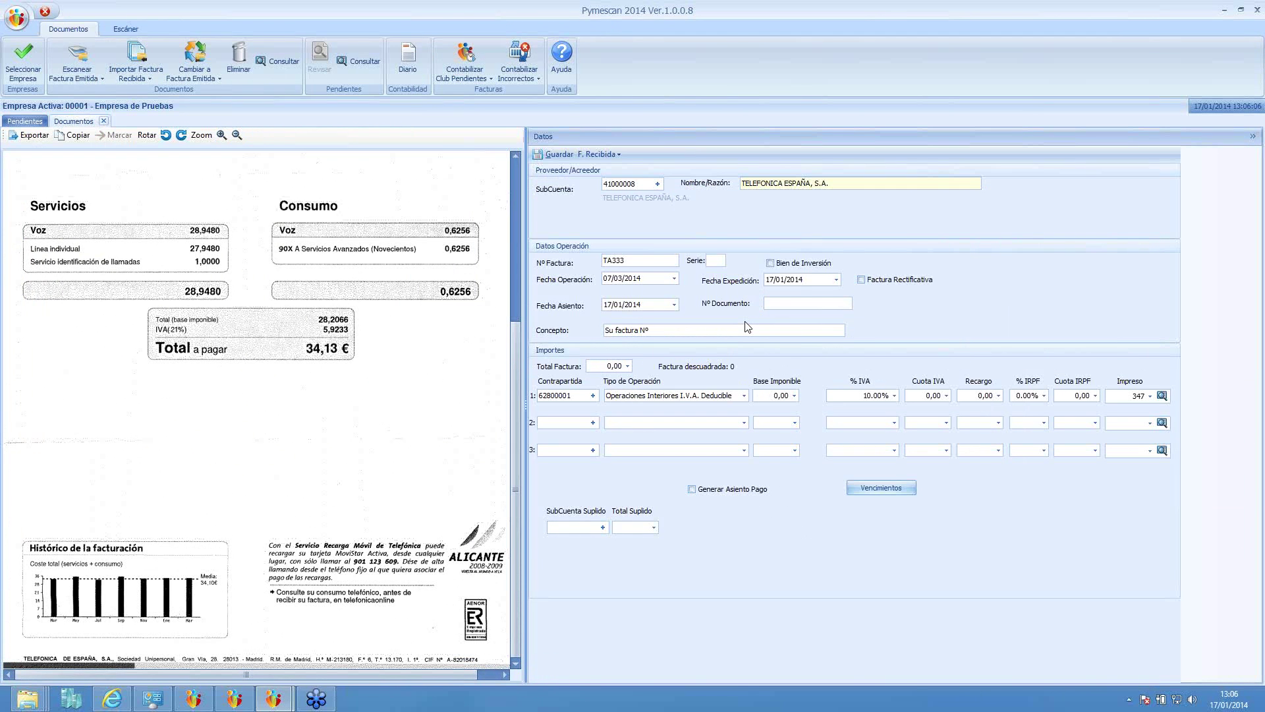
key(Tab)
Set the invoice total to 34,13 and save the received invoice.
click(605, 365)
text(34,13)
key(Tab)
key(Tab)
key(Tab)
key(Tab)
click(558, 156)
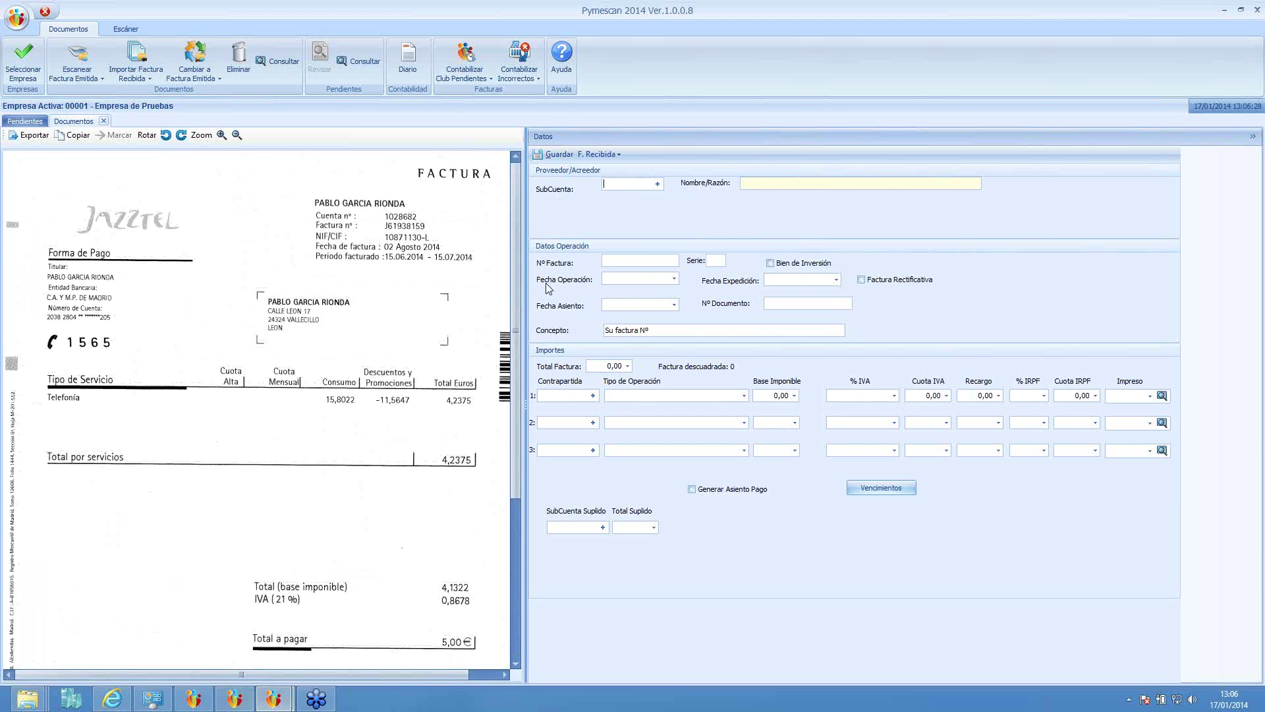
Exit Pymescan, confirming the closure, and open the Diario of journal entries in Contabilidad.
click(1259, 12)
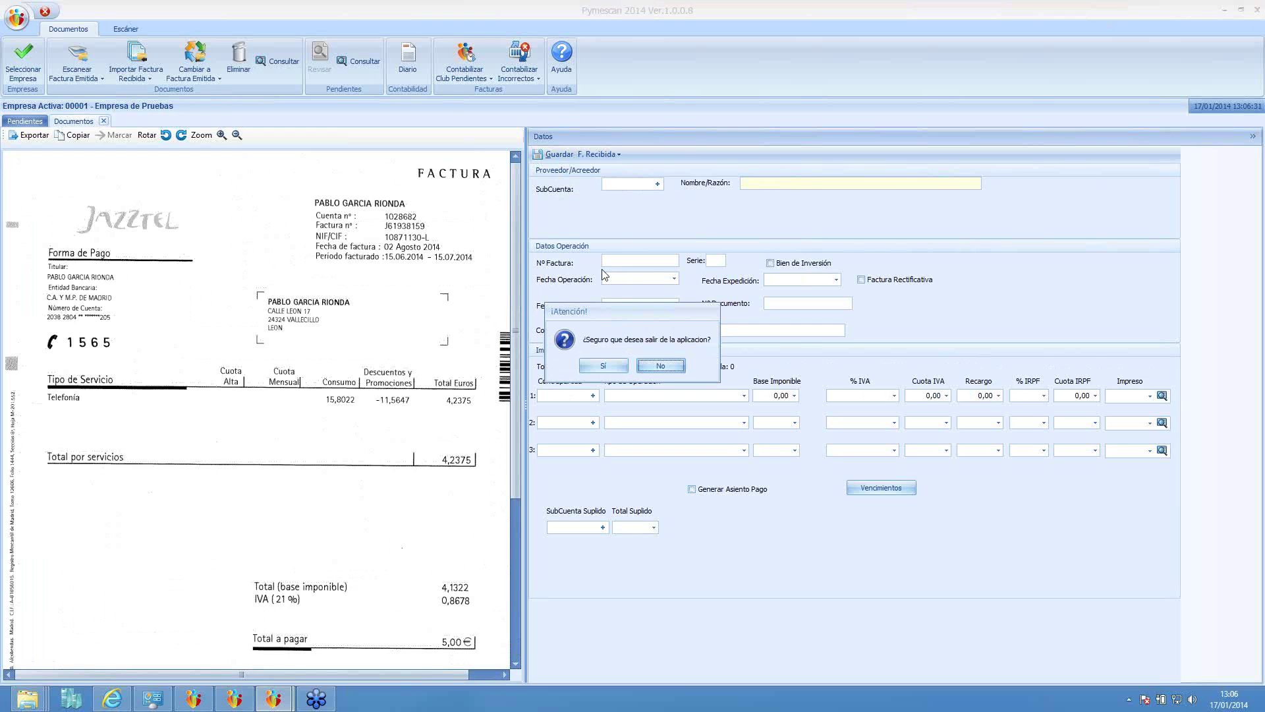
click(607, 368)
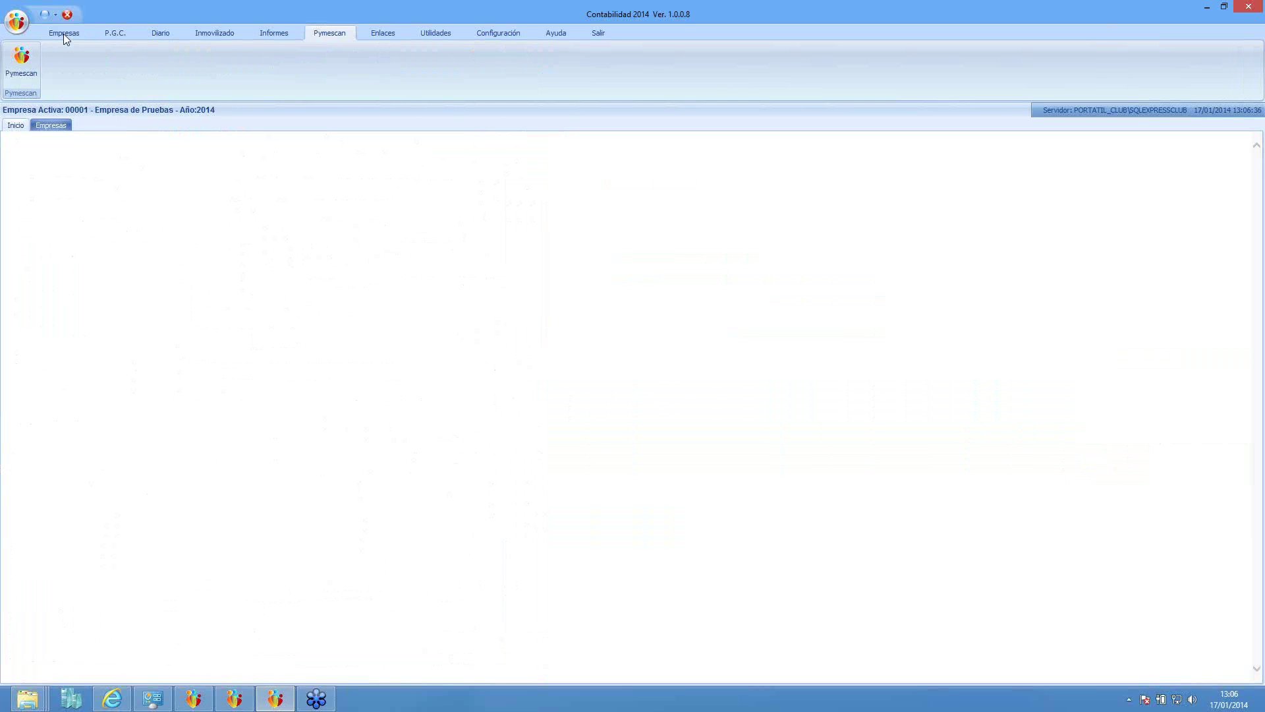
click(63, 33)
click(153, 36)
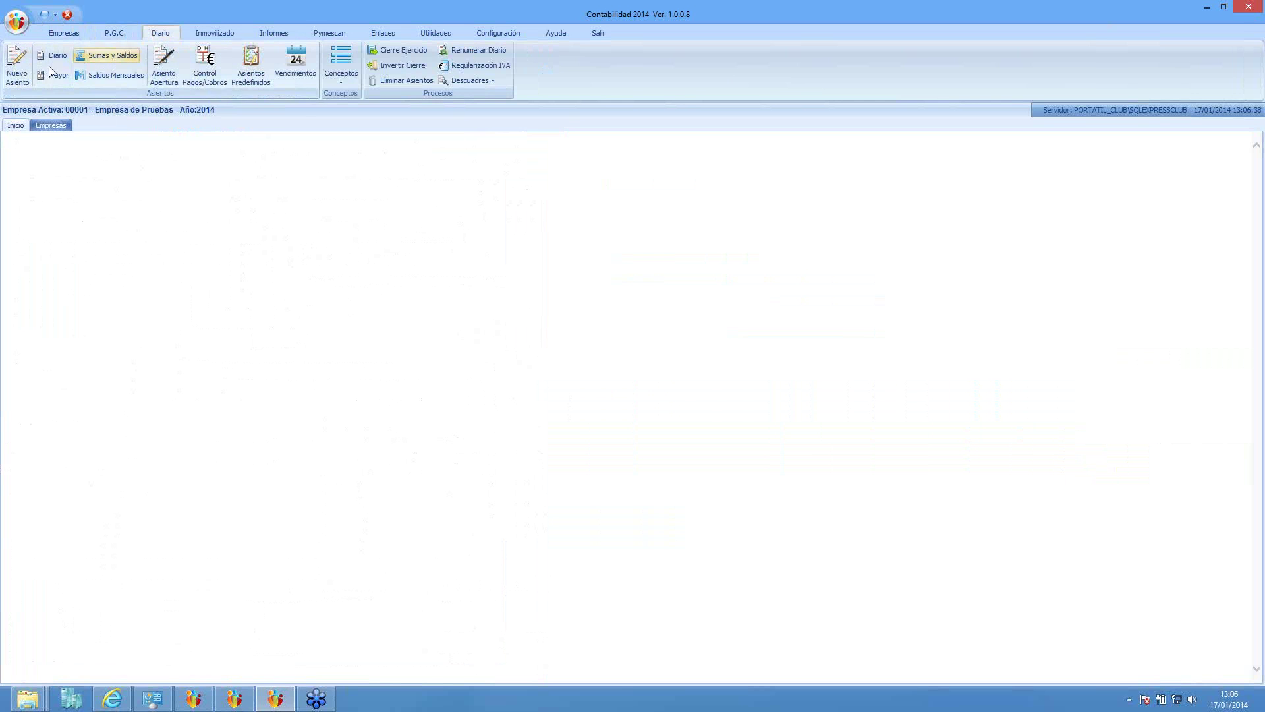
click(55, 58)
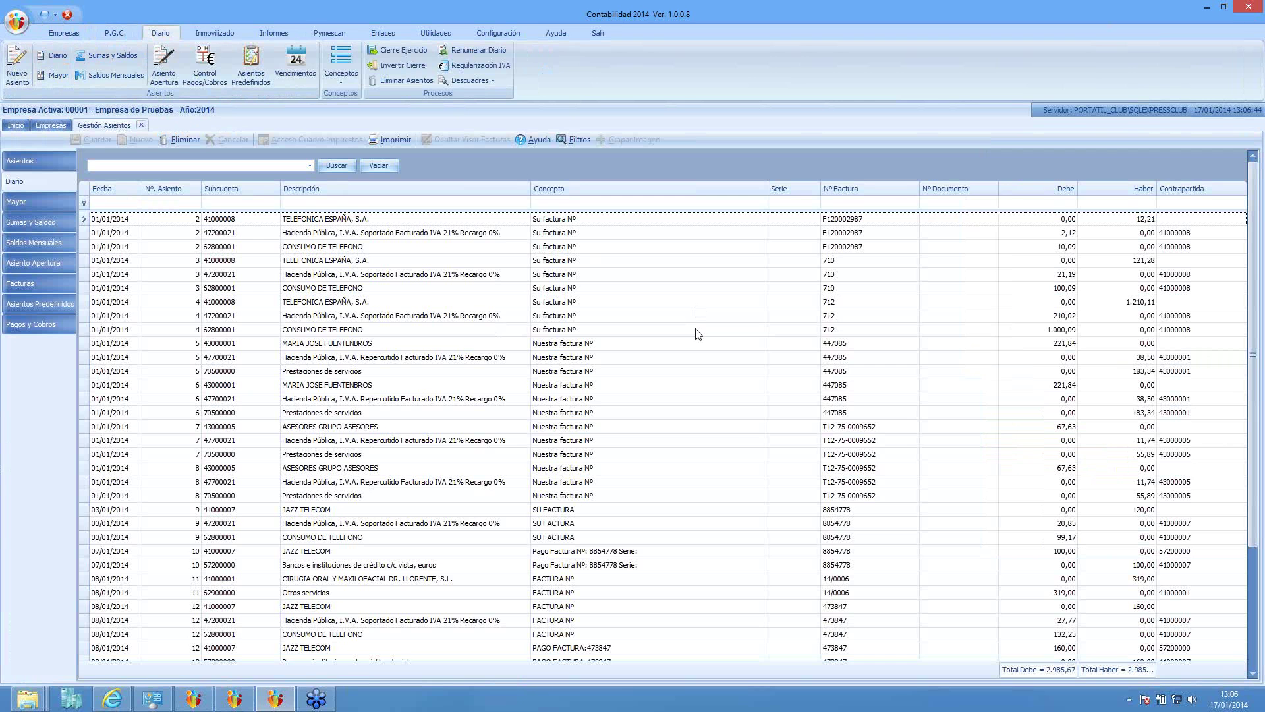
Filter the Diario by invoice numbers starting with T and open the TA333 TELEFONICA ESPAÑA entry with its invoice image.
click(849, 203)
text(T)
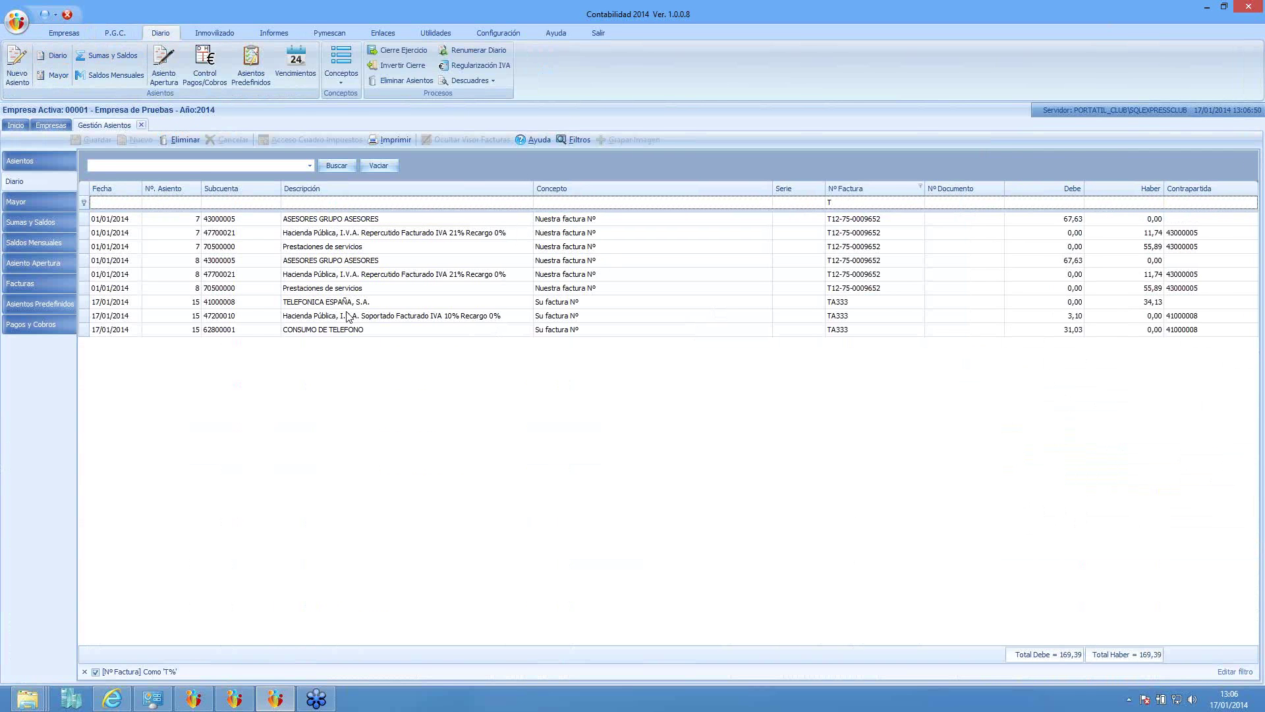
double_click(340, 305)
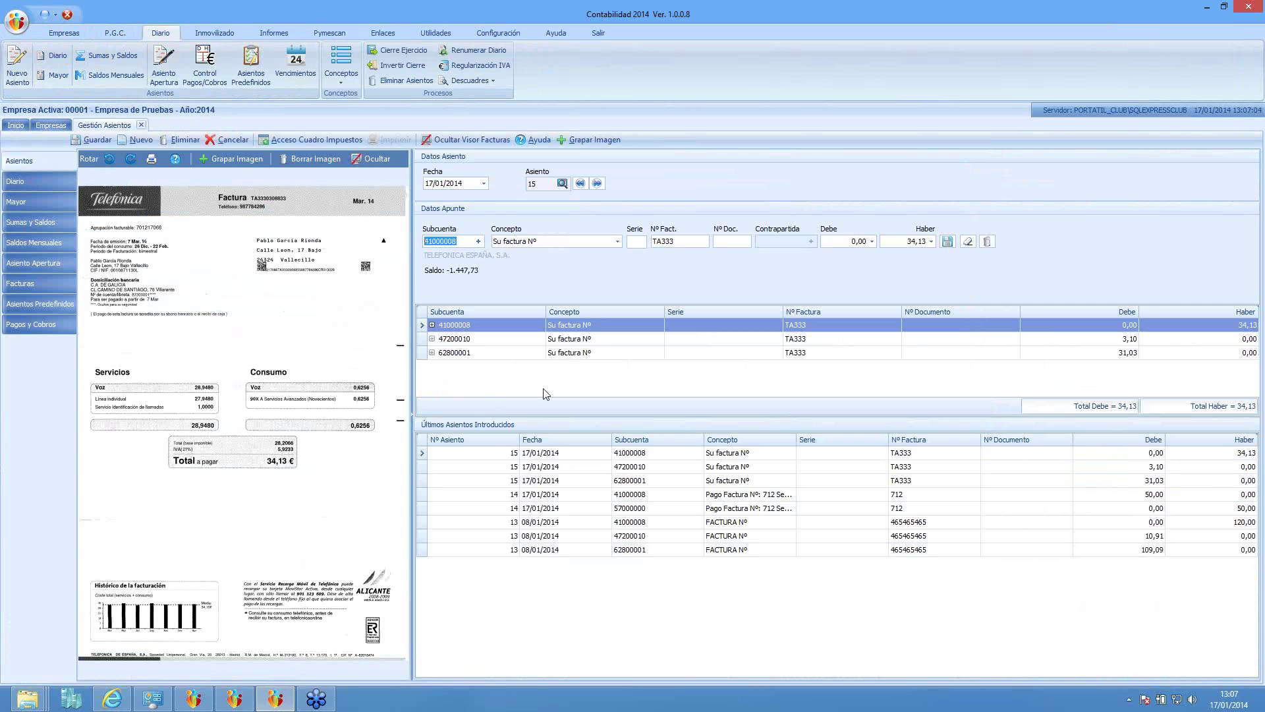
Open the record of Empresa de Pruebas from the company list and go to its document management.
click(330, 34)
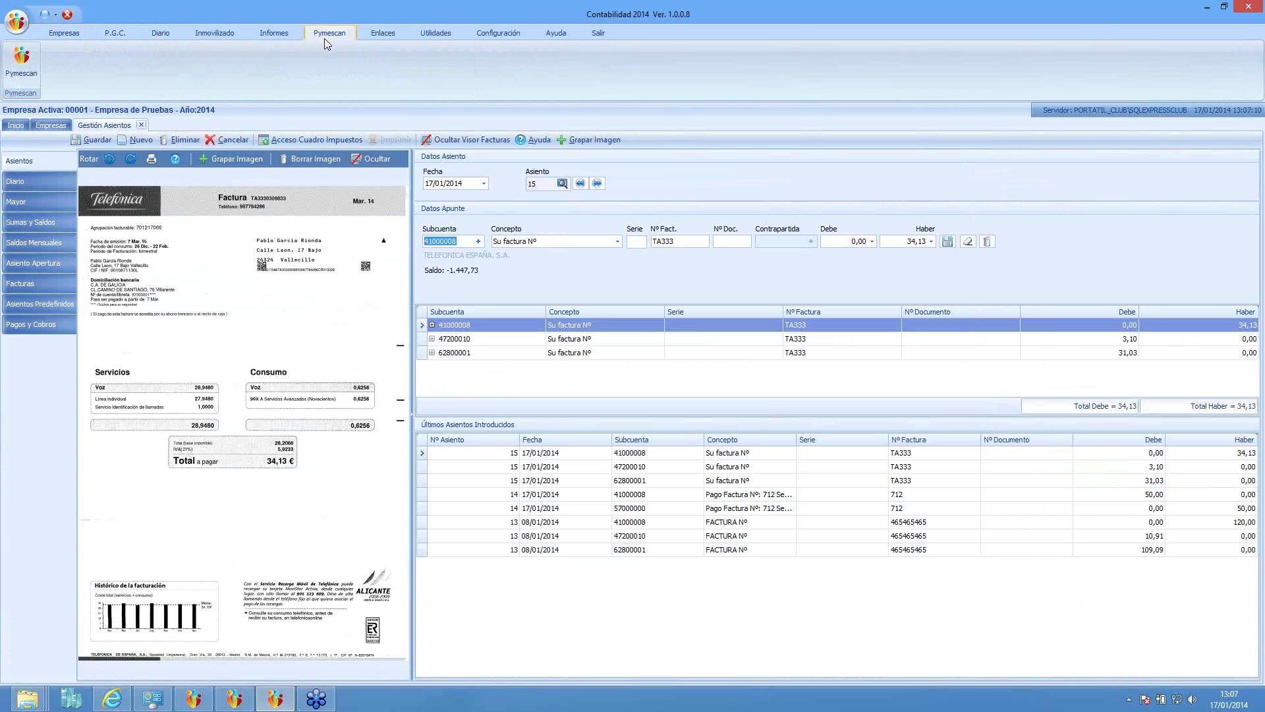
click(52, 124)
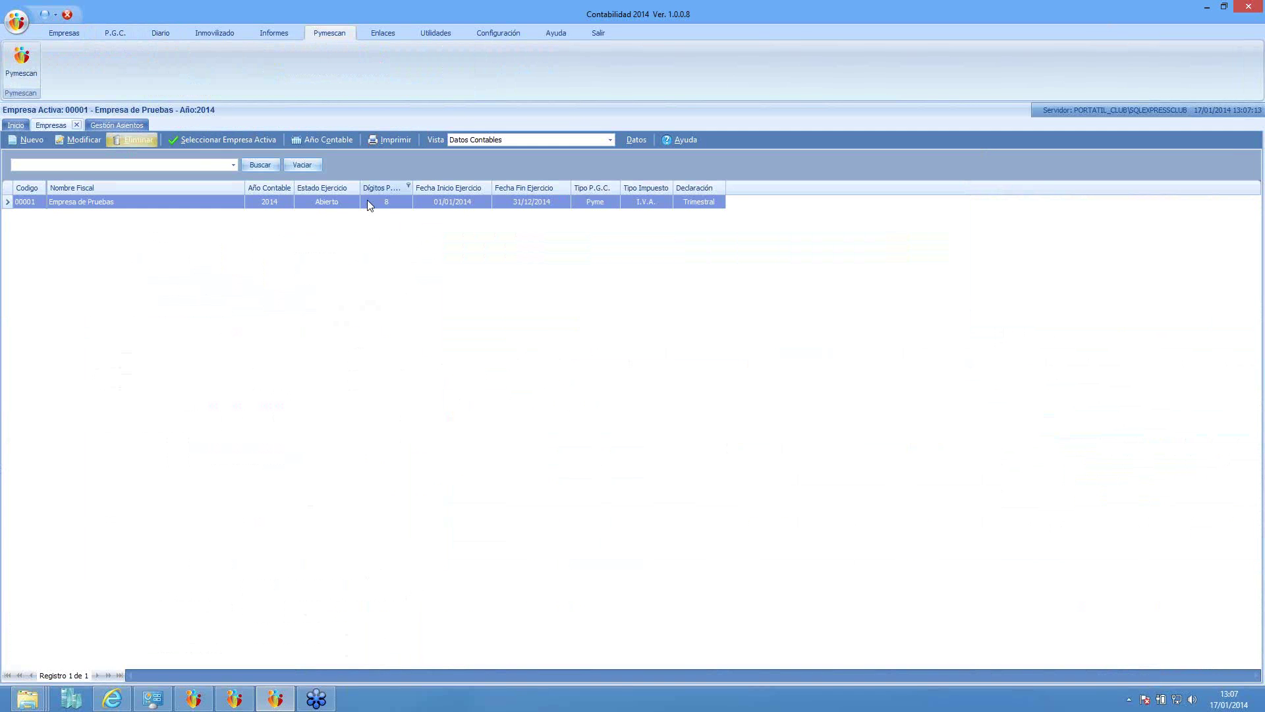
click(177, 205)
double_click(177, 203)
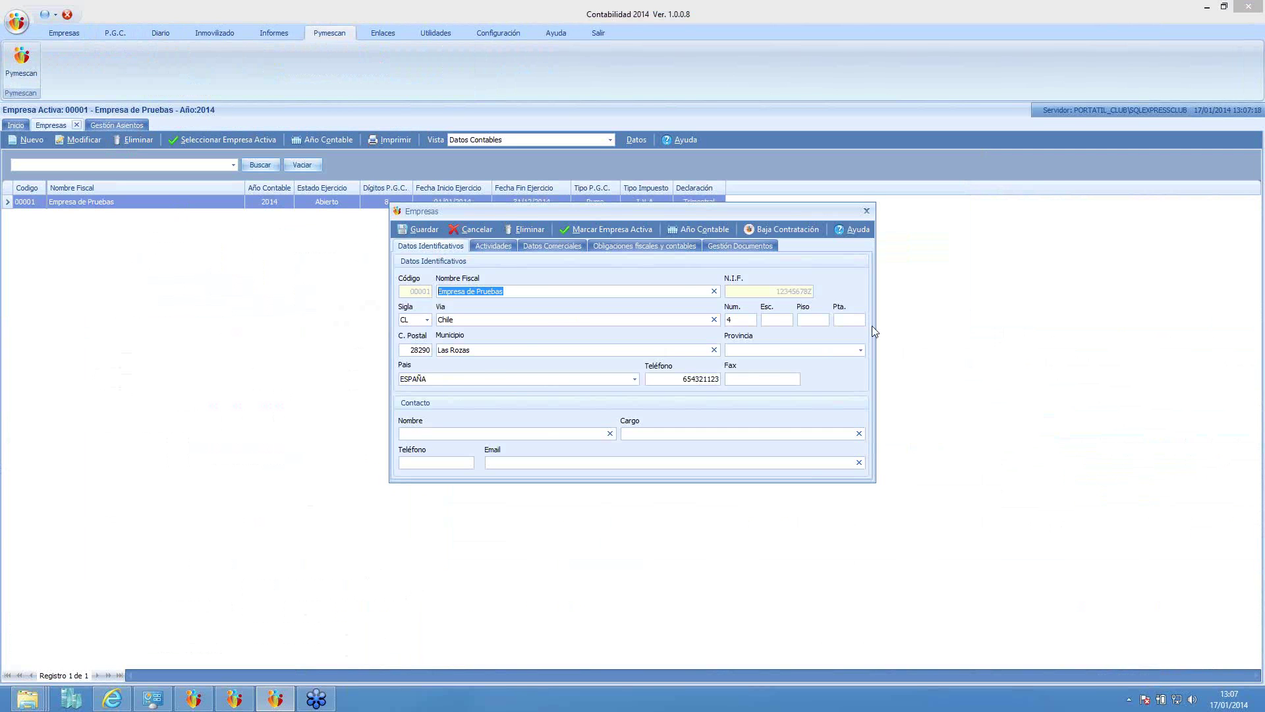
click(740, 247)
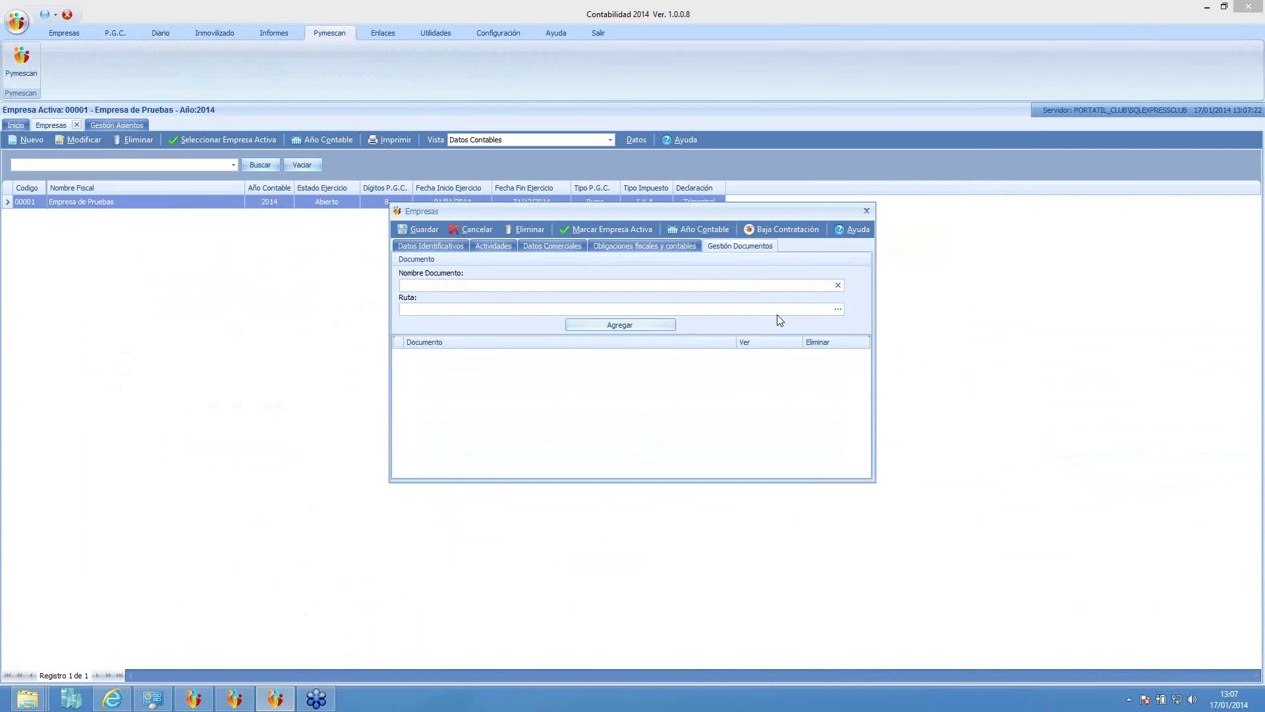
Choose the RECIBIDAS2012 spreadsheet from the Descargas folder as the company document's source file.
click(837, 309)
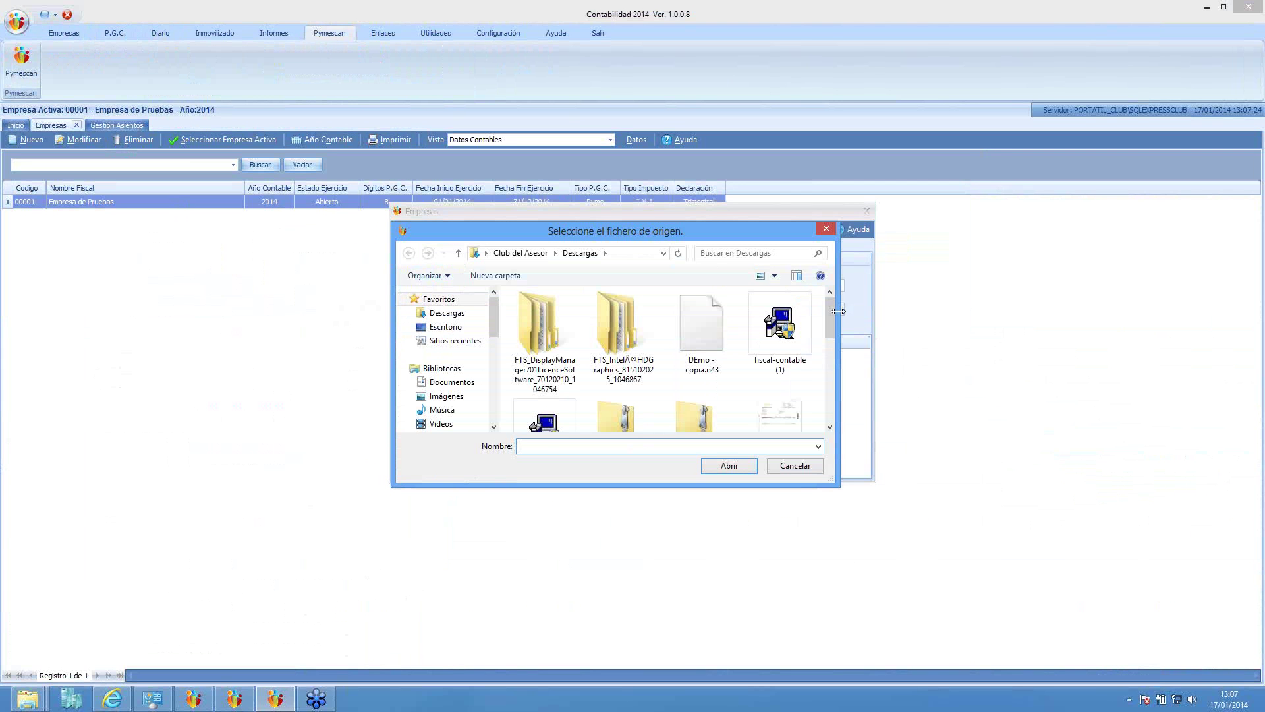
scroll(831, 410, down, 5)
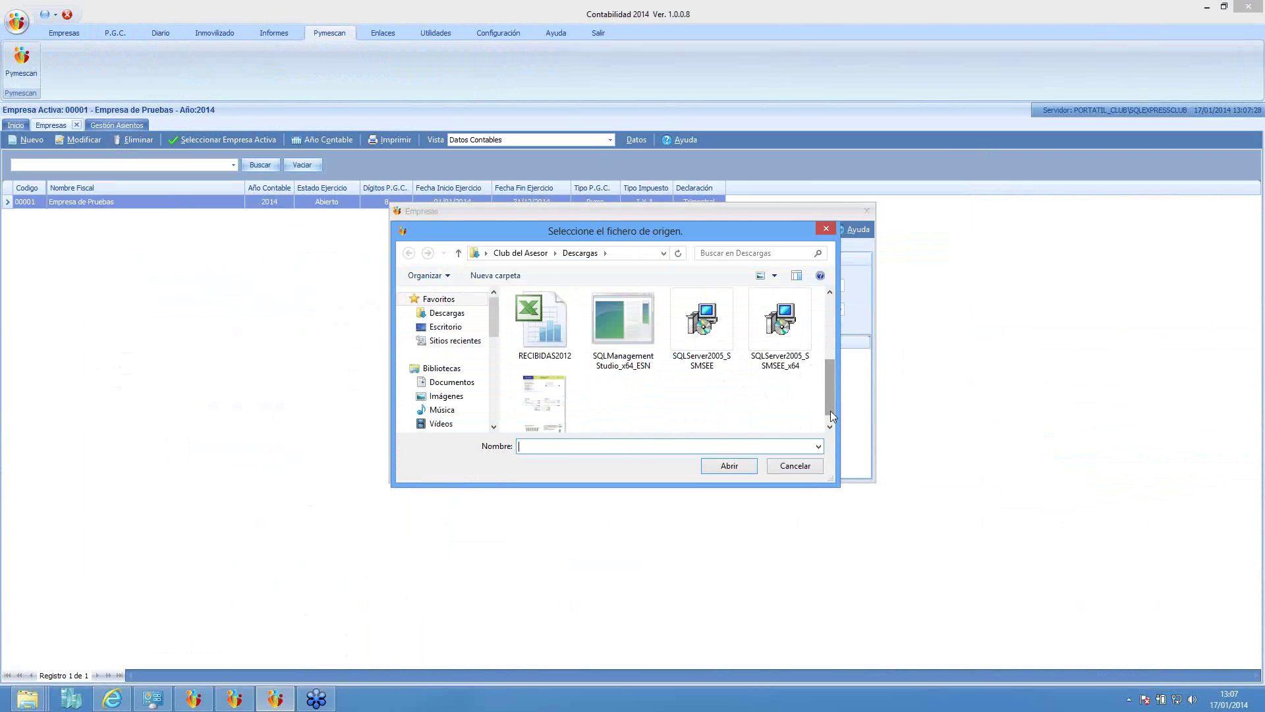
scroll(829, 410, up, 3)
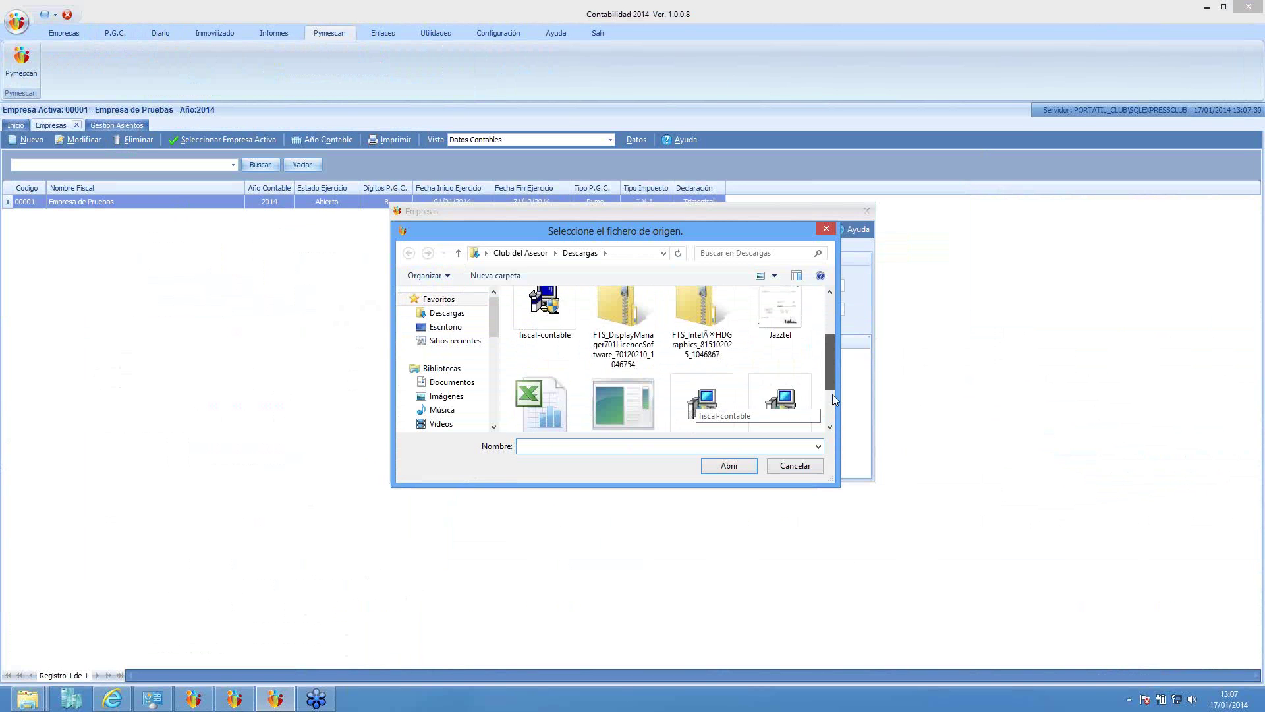
scroll(833, 395, down, 1)
scroll(836, 393, up, 1)
click(544, 379)
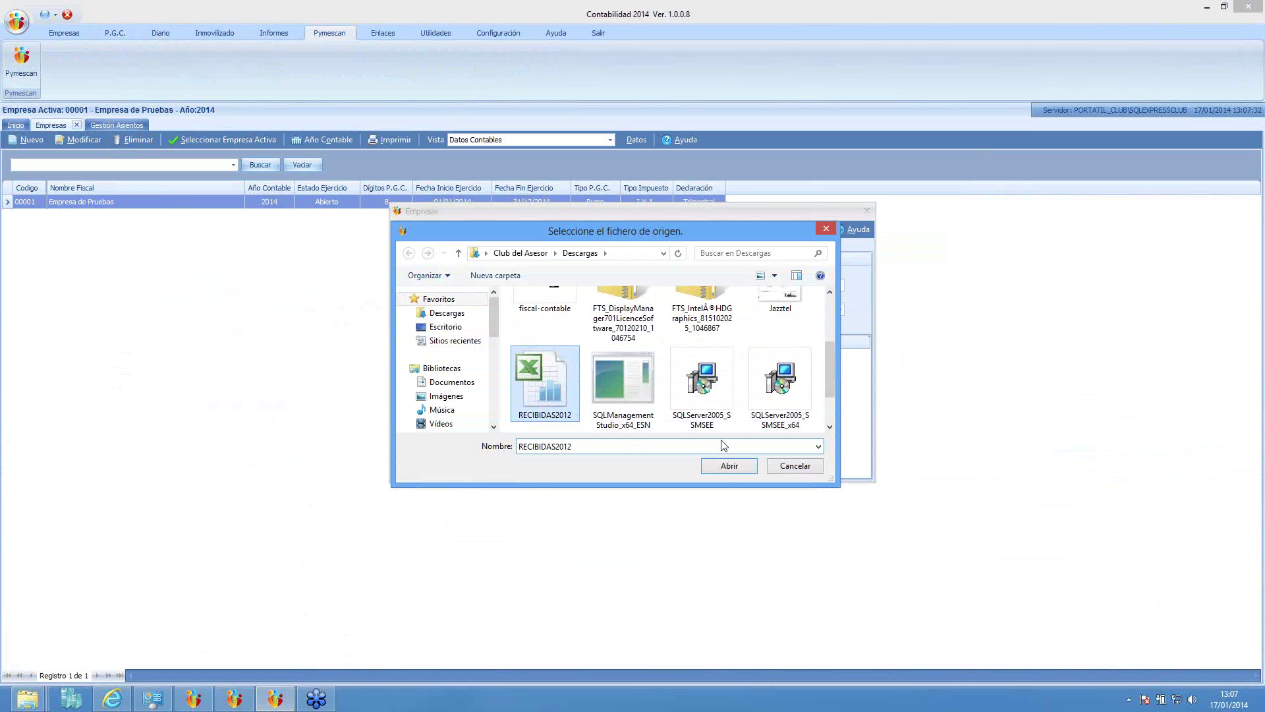
click(729, 465)
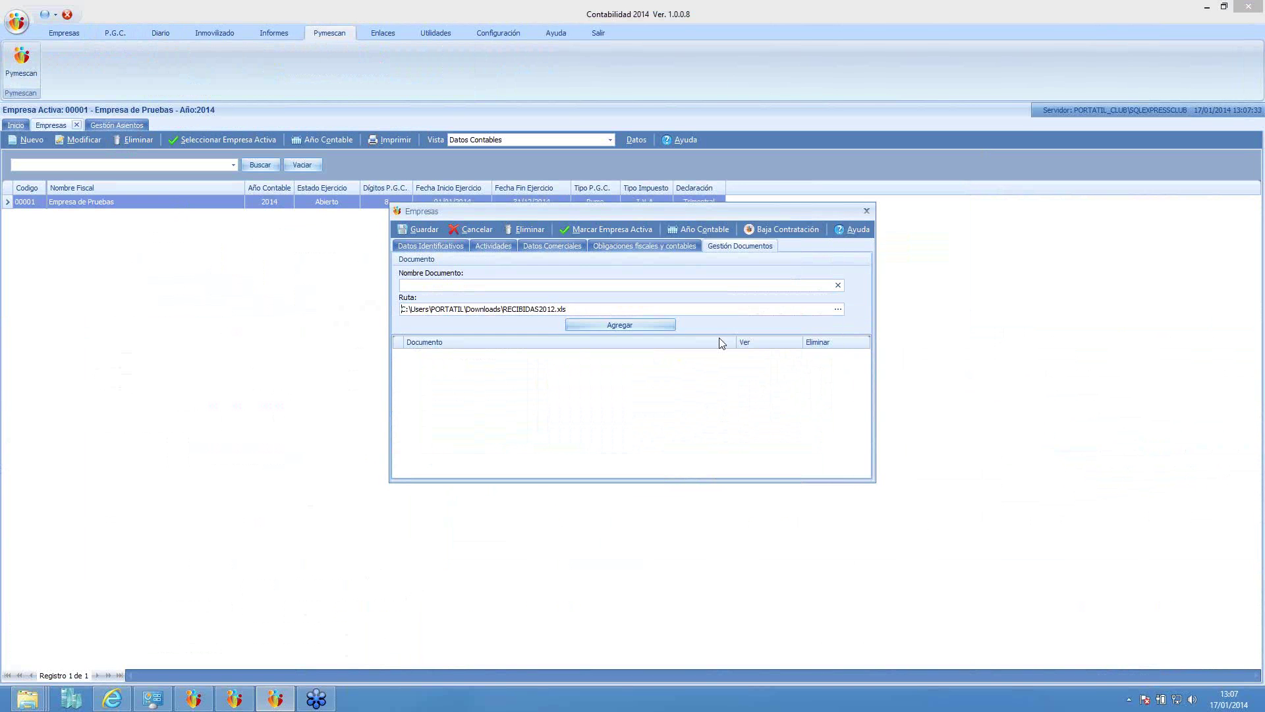
Name the document "liquidacion enero", add it to the company's documents, and close the company record.
click(638, 326)
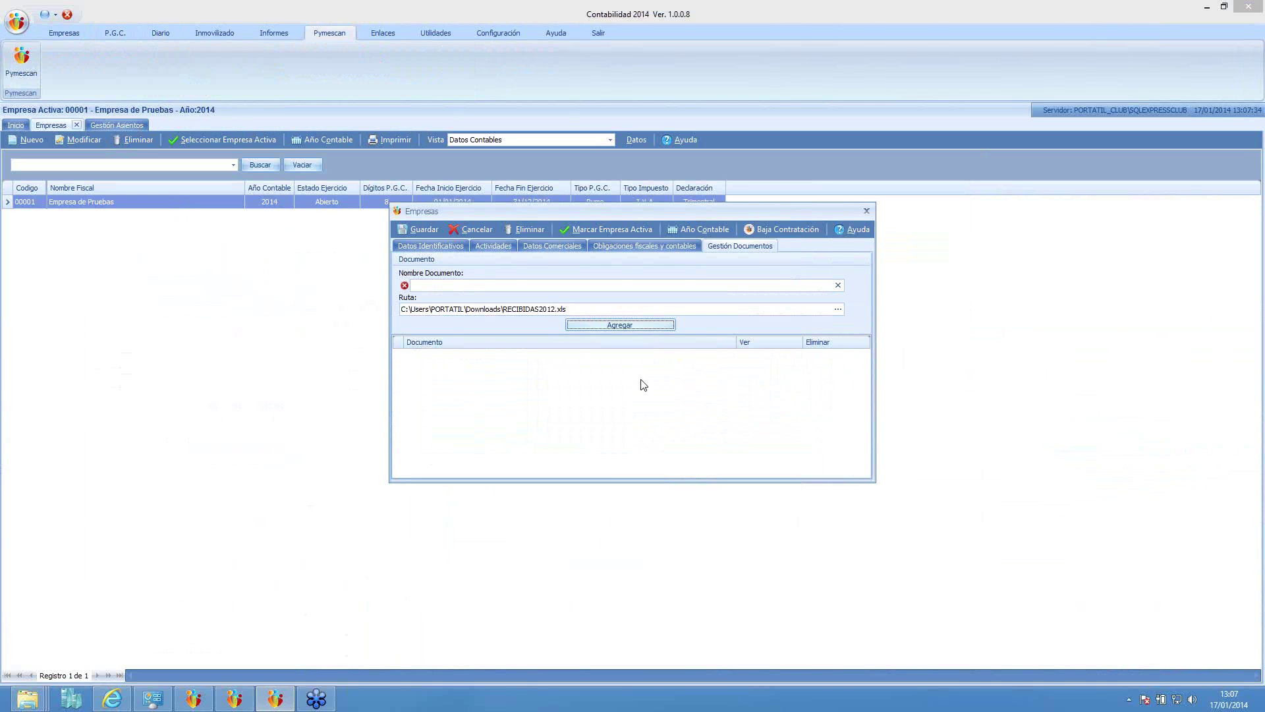
click(802, 284)
text(liquidacion enero)
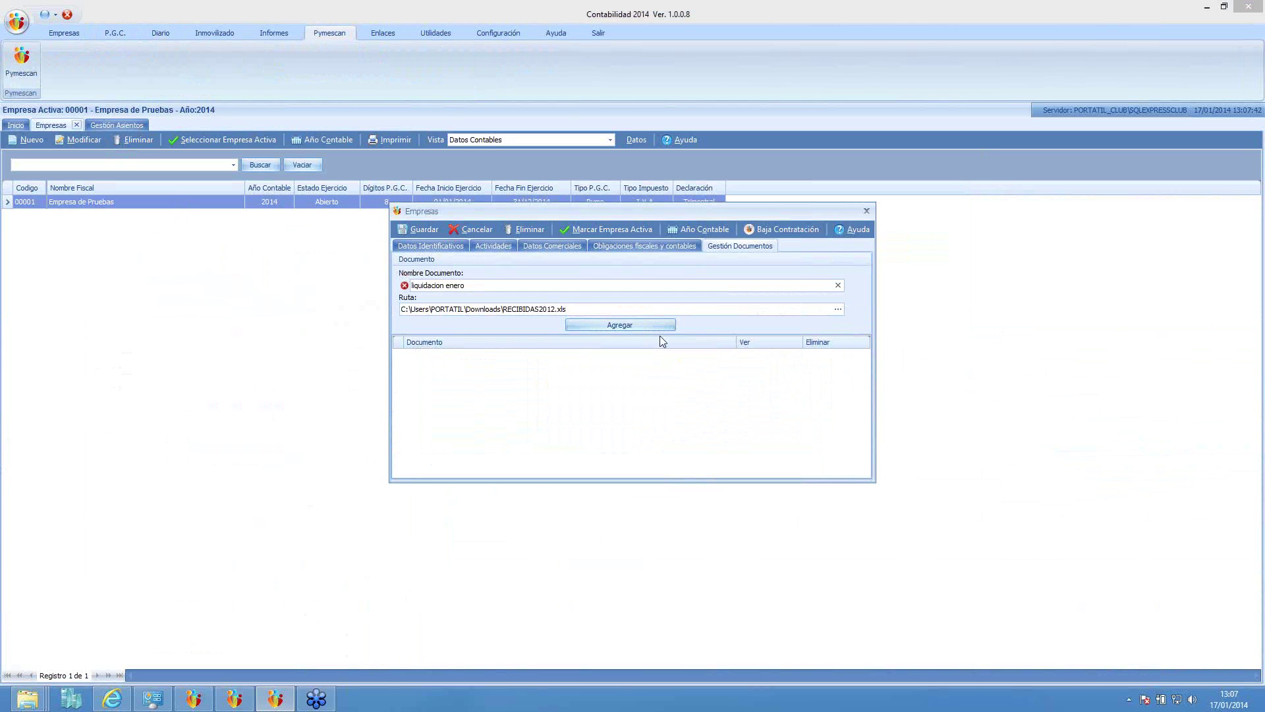
click(642, 330)
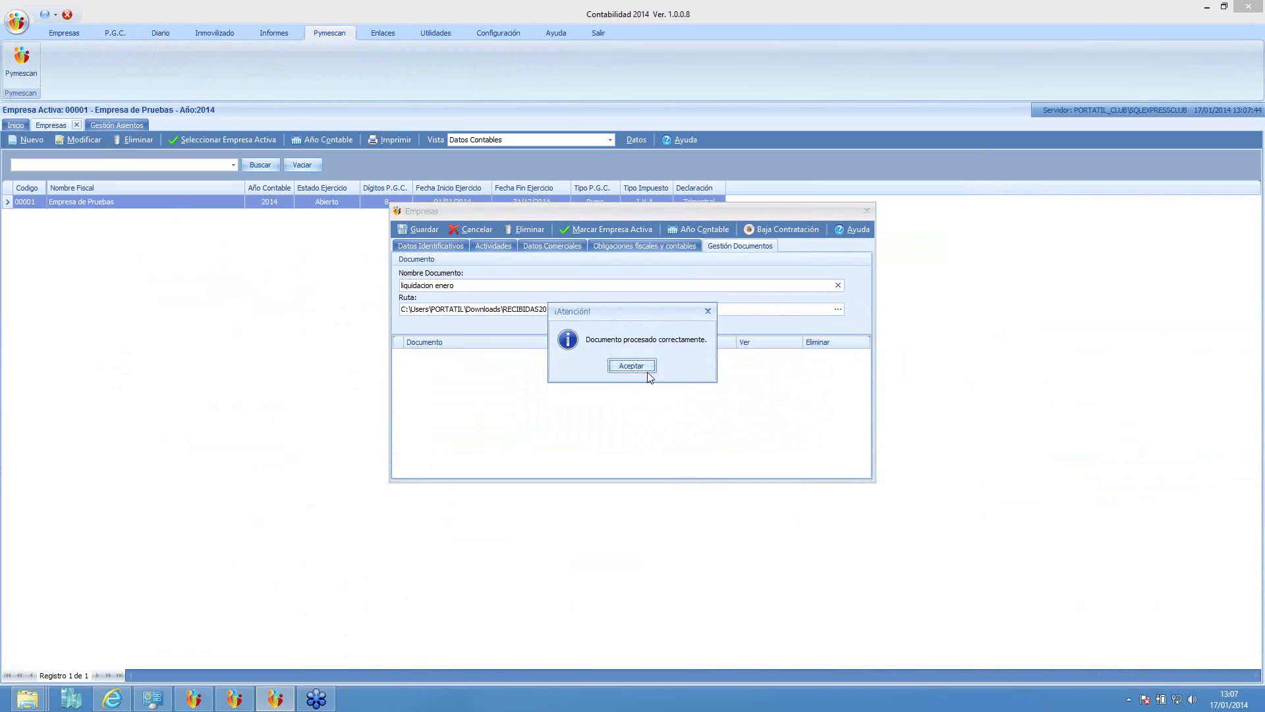
click(644, 369)
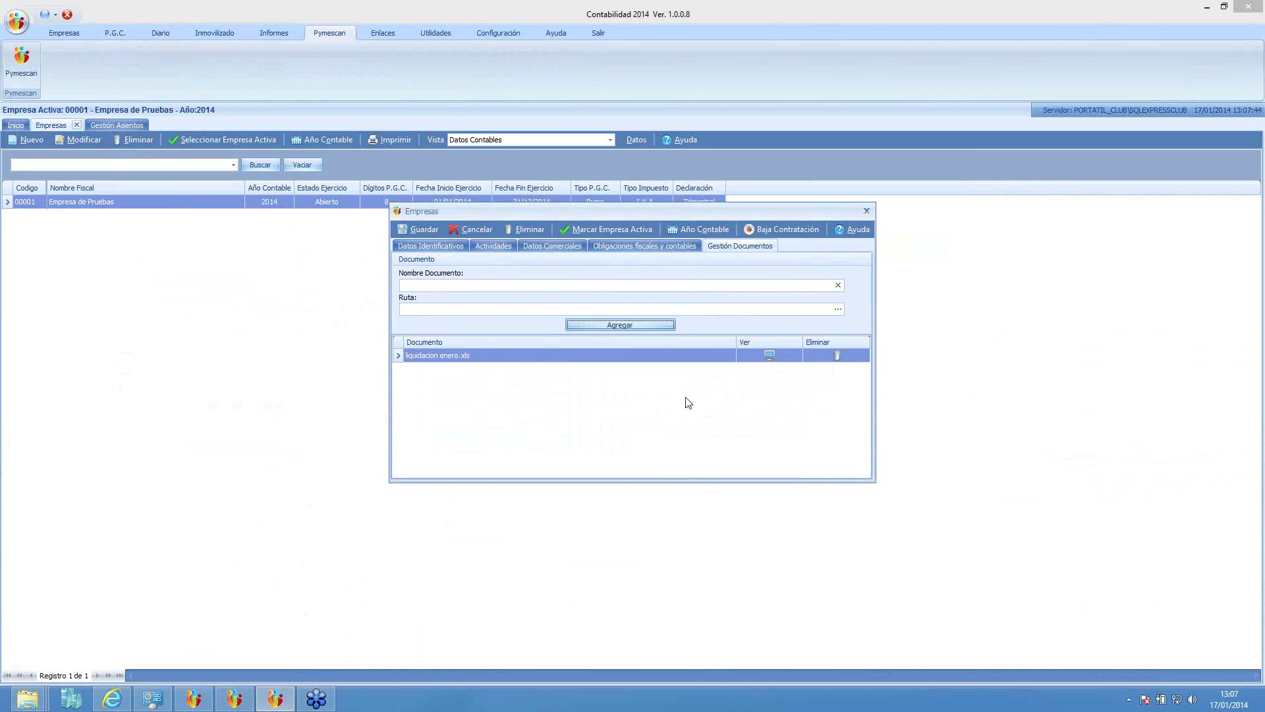
click(866, 211)
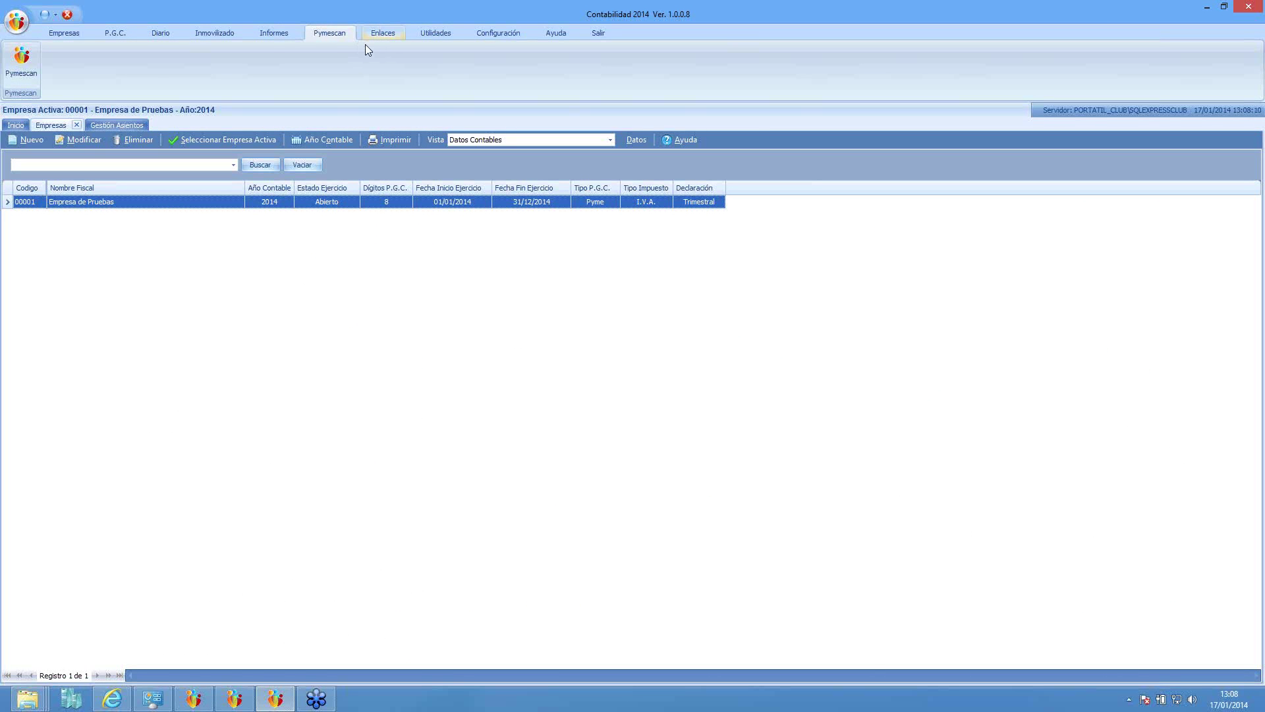
Load the Norma 43 bank file "DEmo - copia.n43" from the Descargas folder into the automatic posting screen.
click(380, 35)
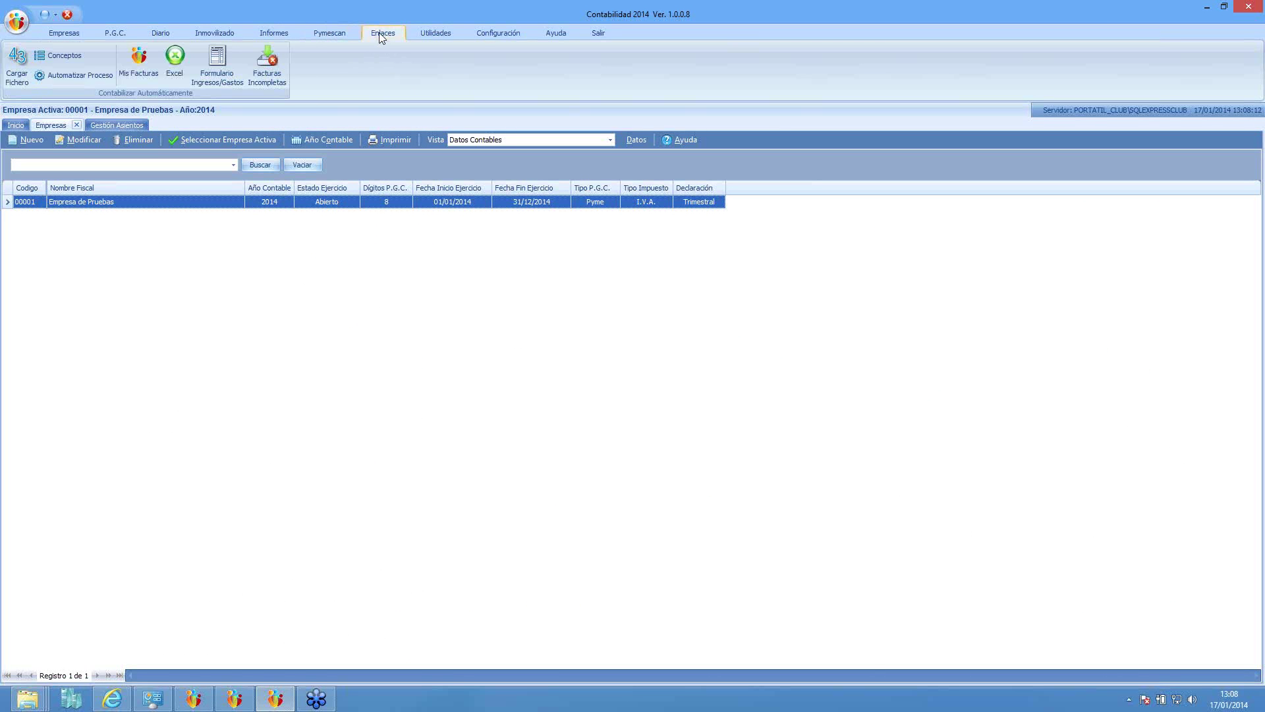
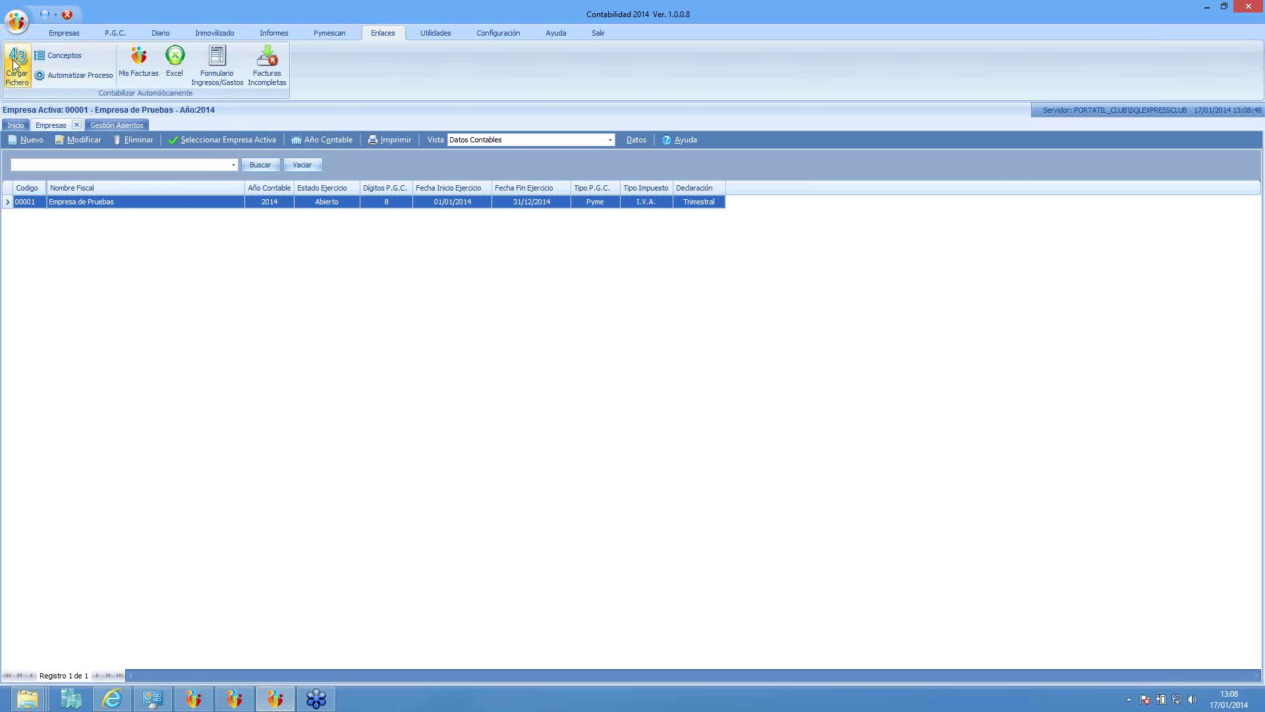
click(15, 64)
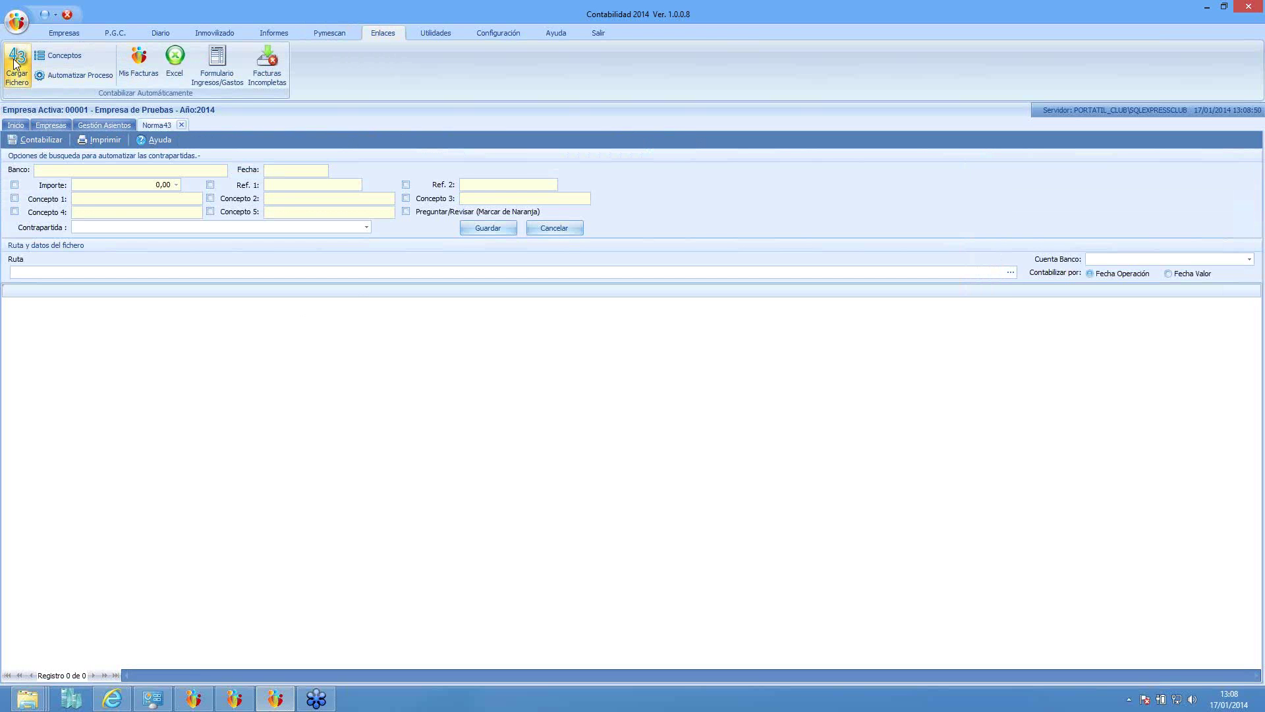
click(1008, 272)
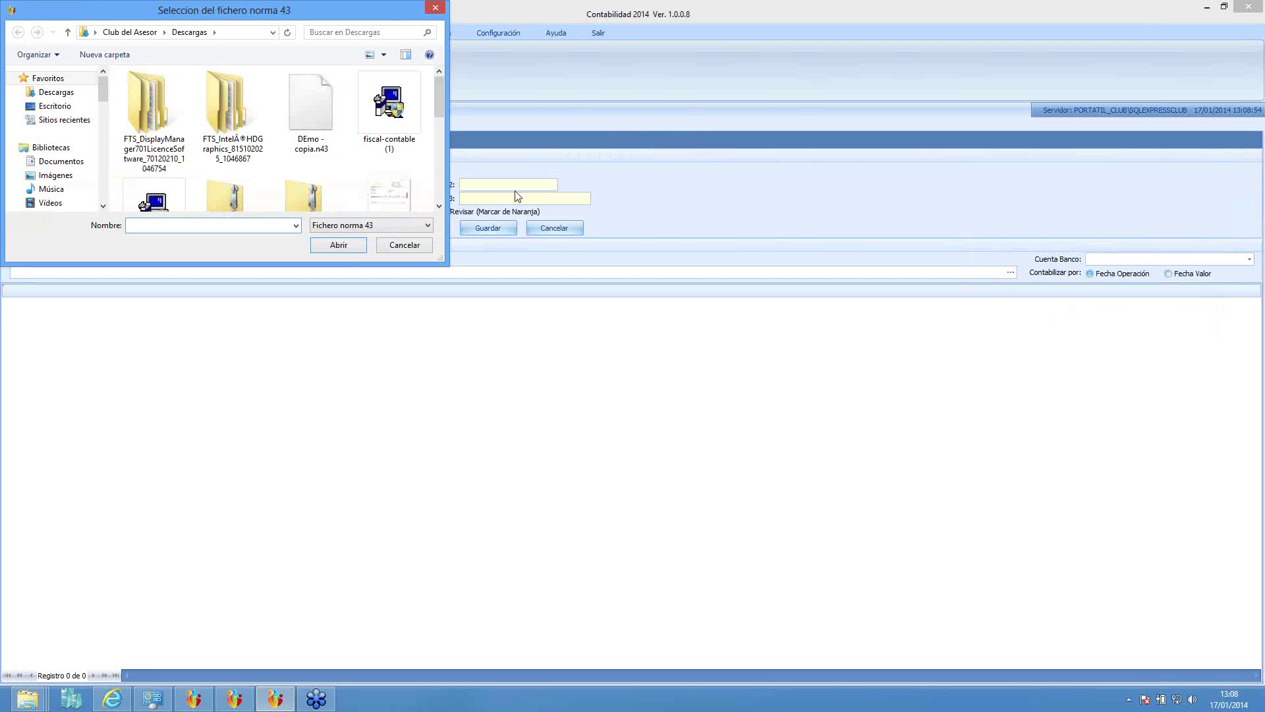
click(303, 106)
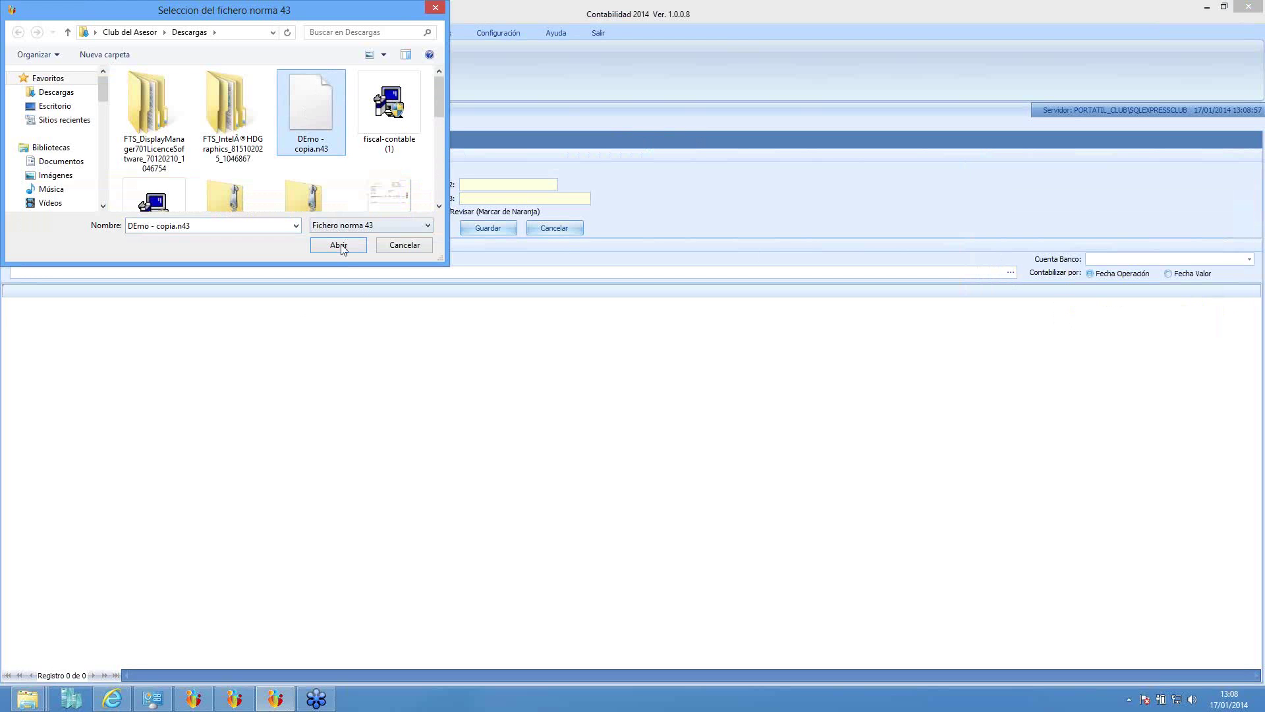
click(339, 245)
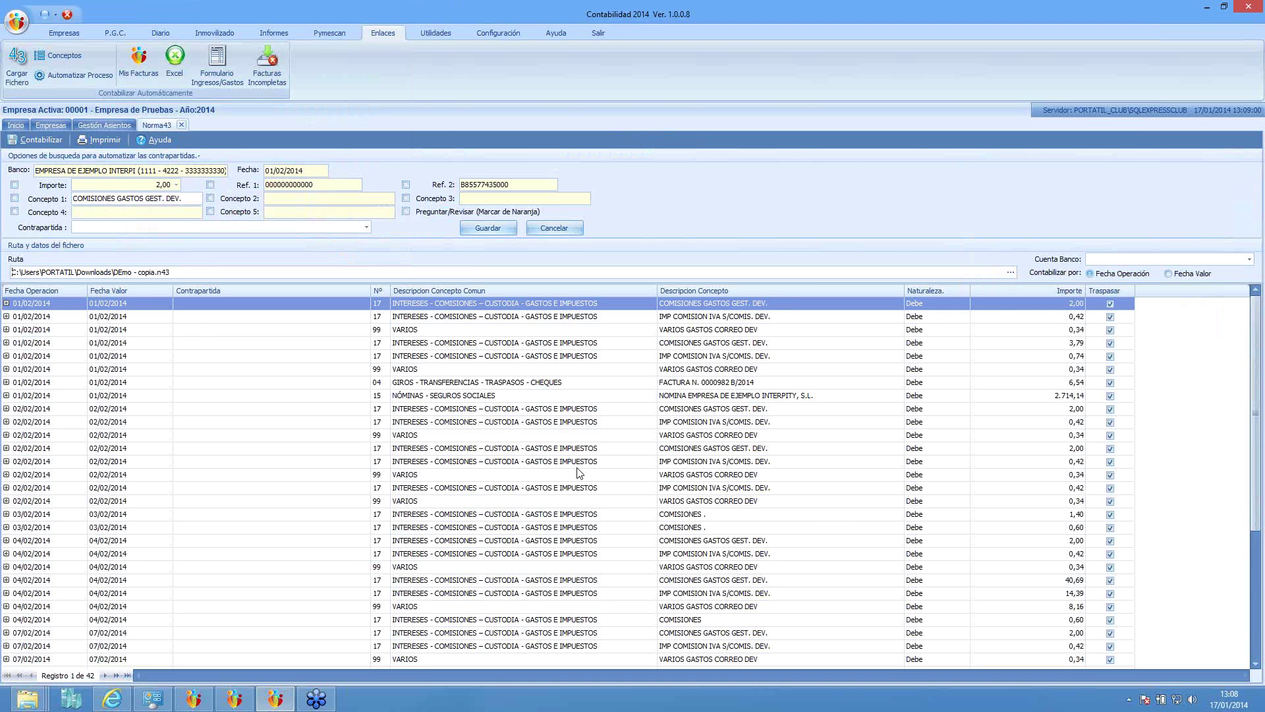
Assign counterpart account 62600000 Servicios bancarios y similares to the first bank movement and 41000007 JAZZ TELECOM to the second.
scroll(579, 472, down, 4)
scroll(579, 472, up, 4)
click(219, 302)
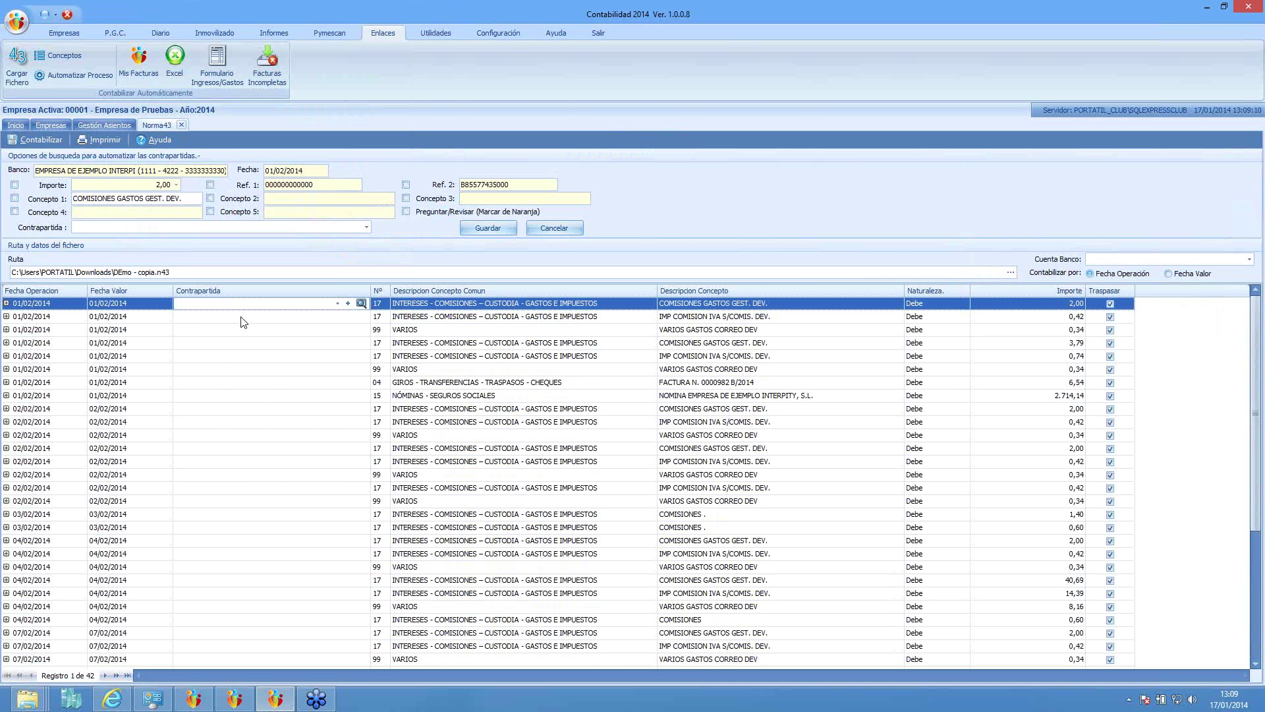
text(bancar)
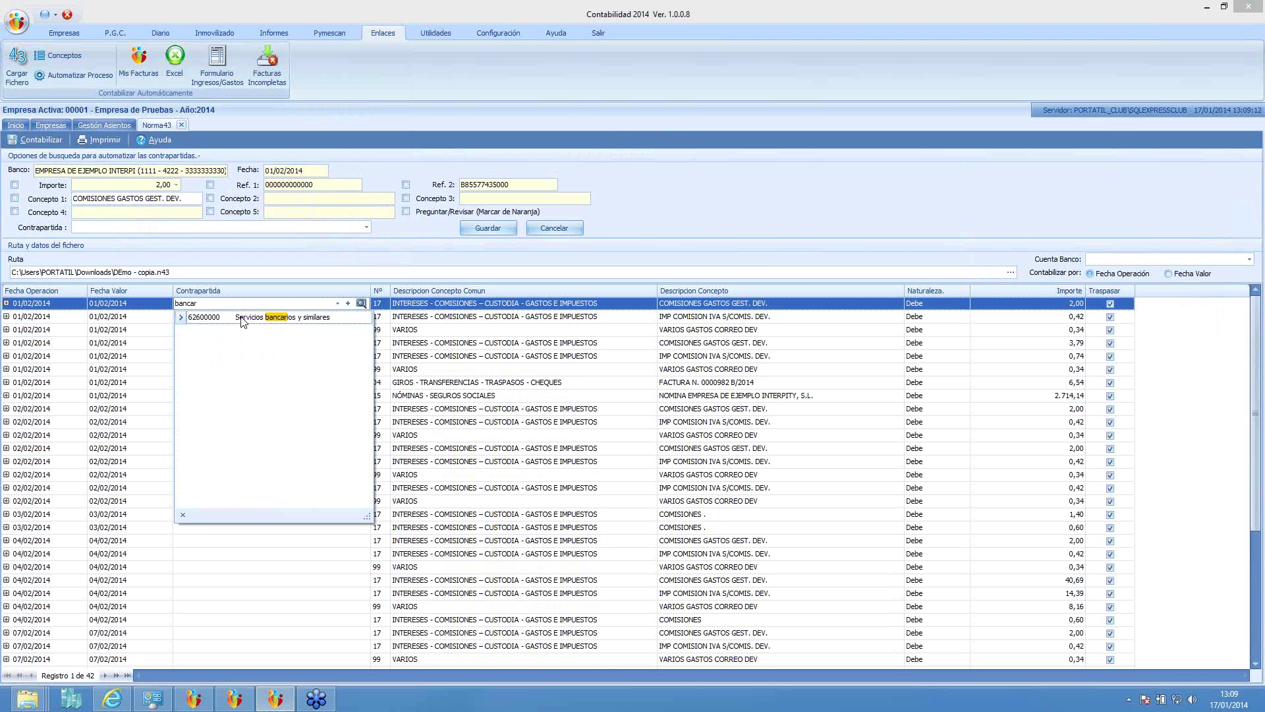
click(244, 319)
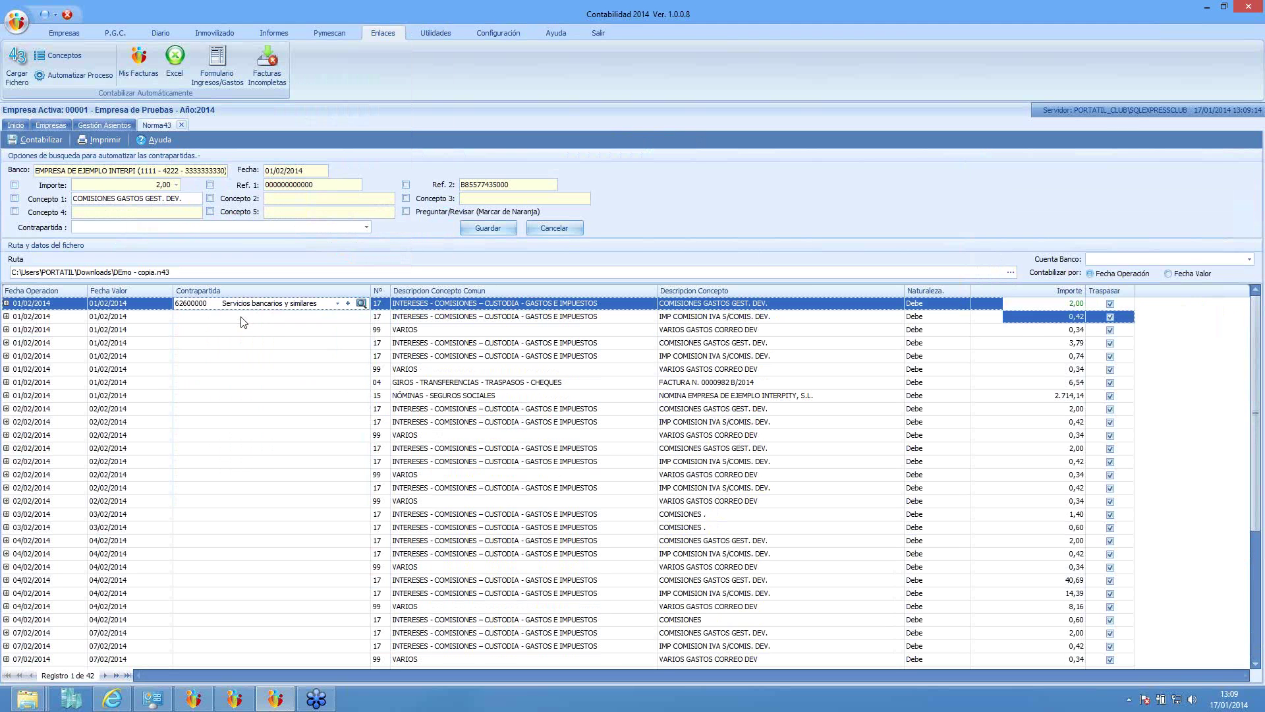
click(242, 317)
text(jazz)
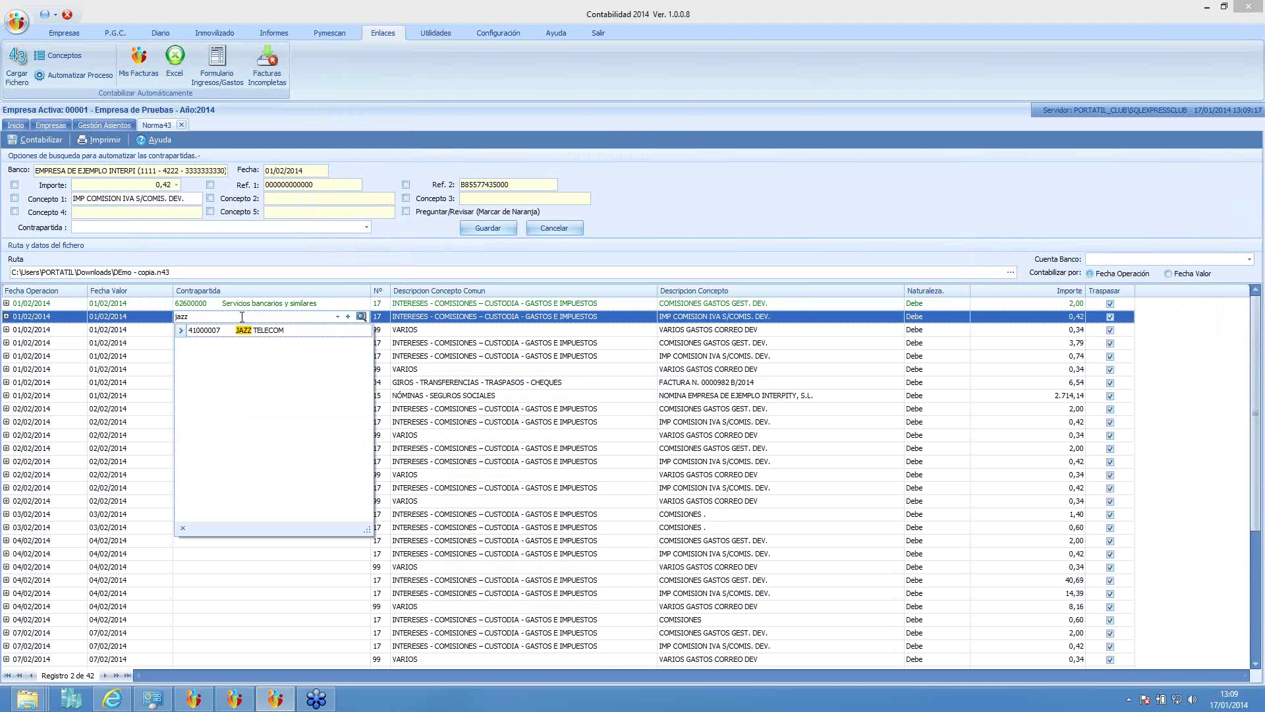
click(244, 322)
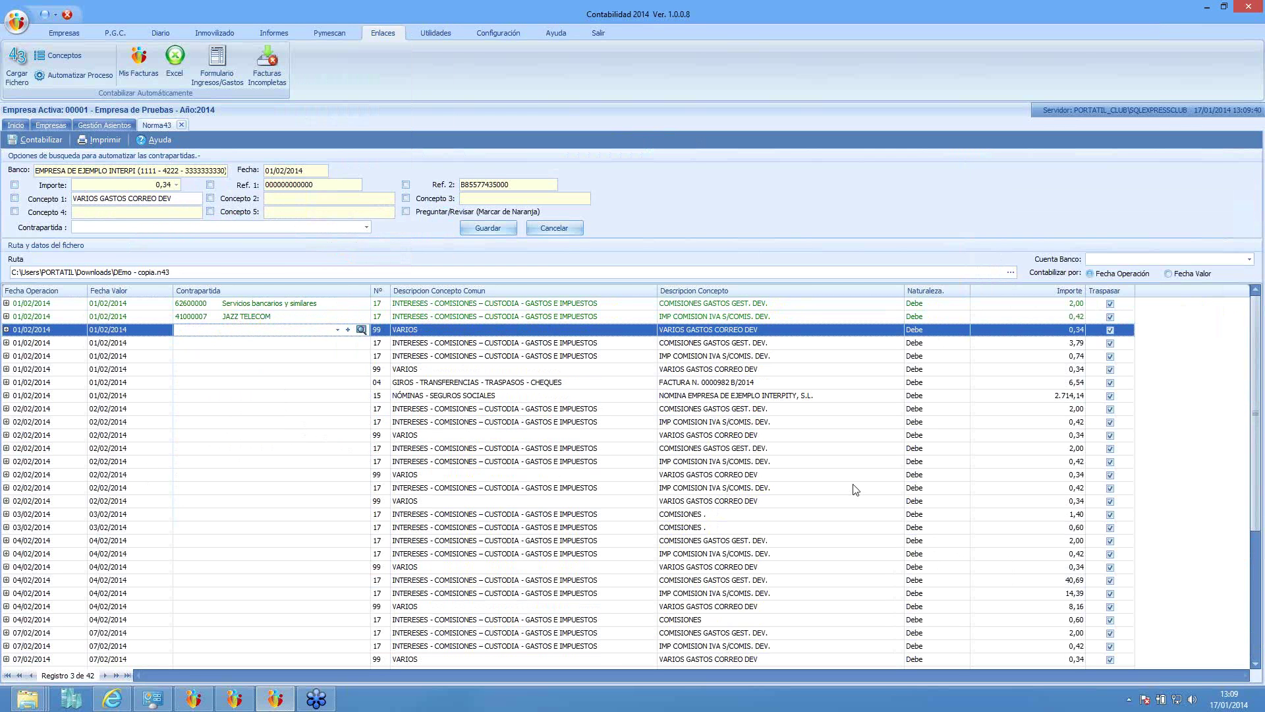
Look up Diario entries matching the third bank movement, check the fields available in the filter editor, and close the query.
click(363, 331)
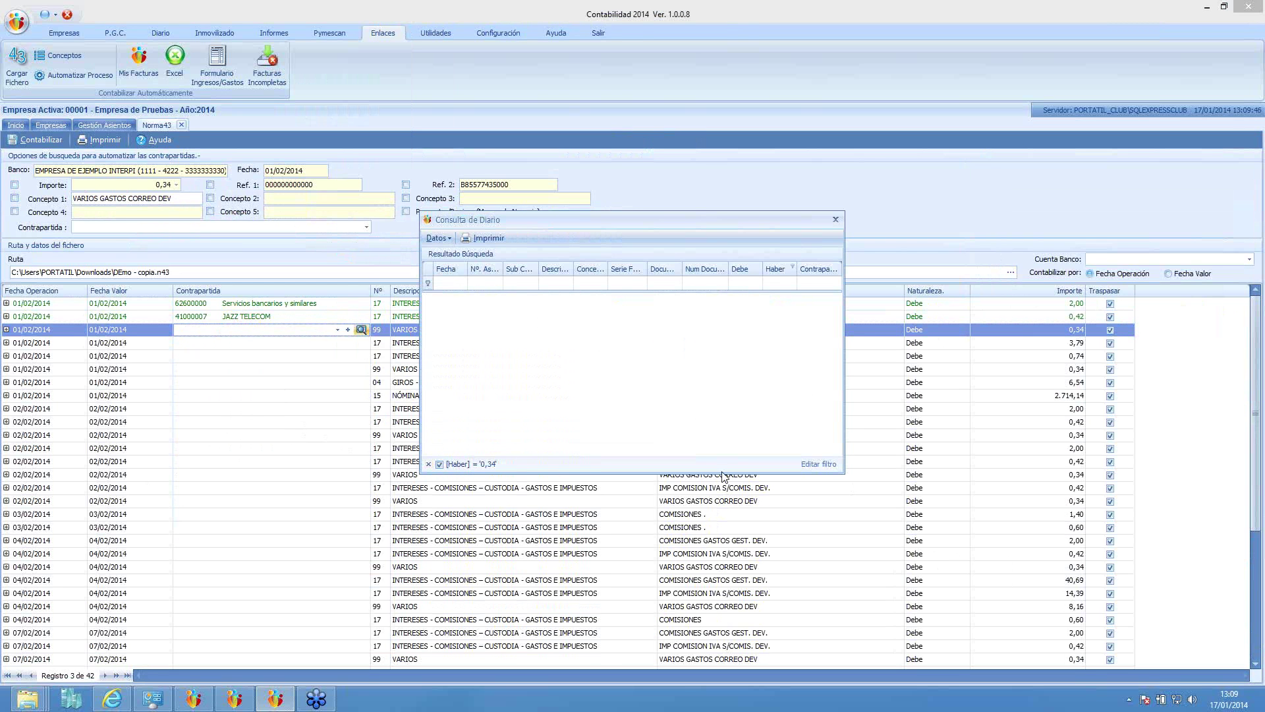
click(819, 463)
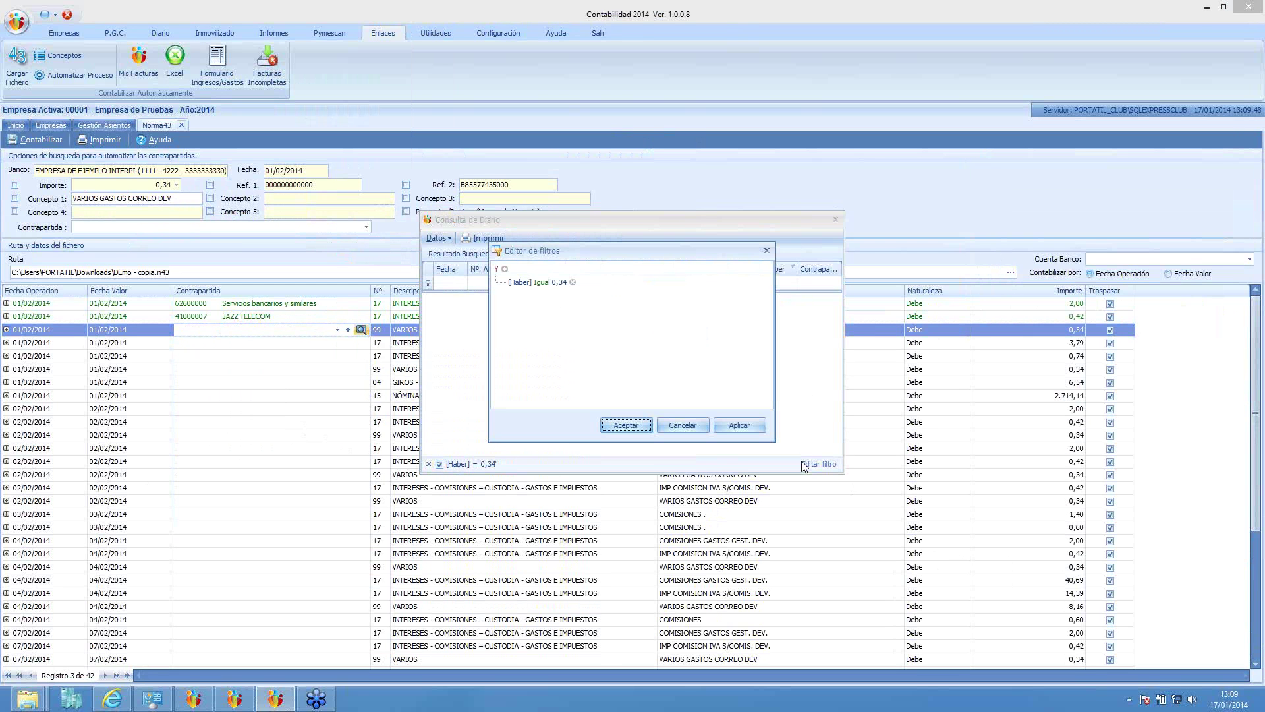
click(518, 282)
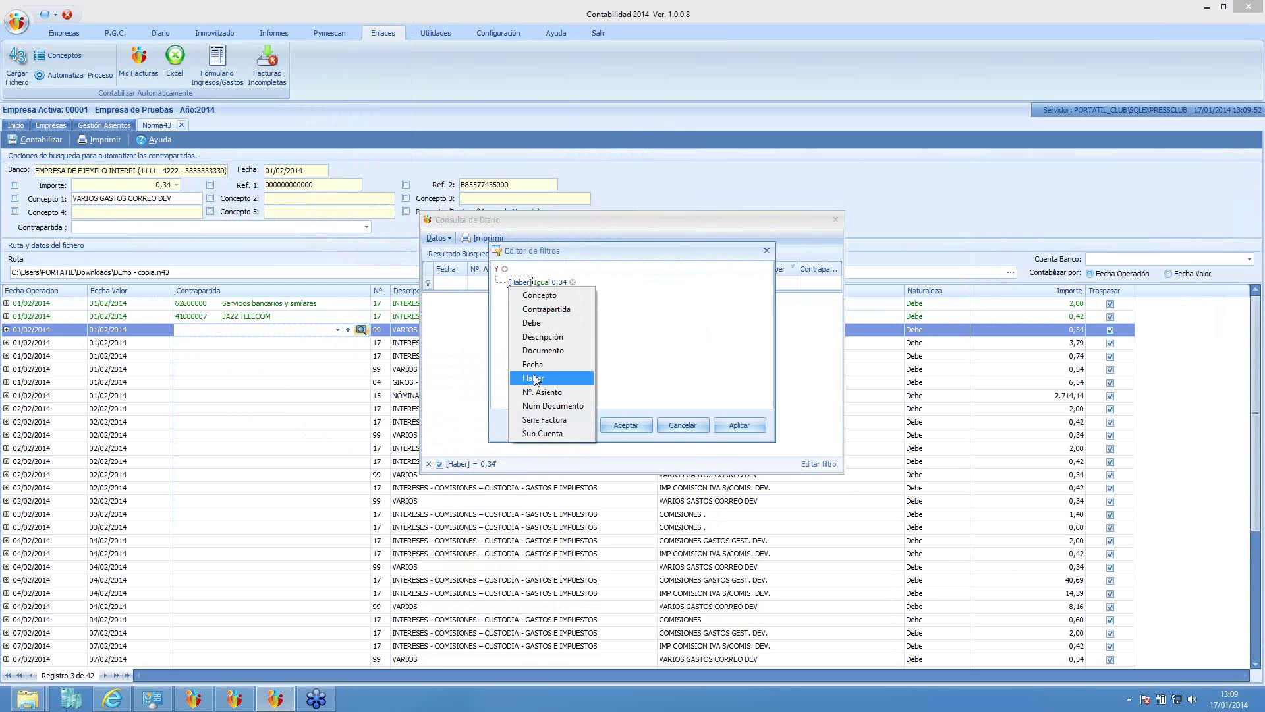
click(559, 378)
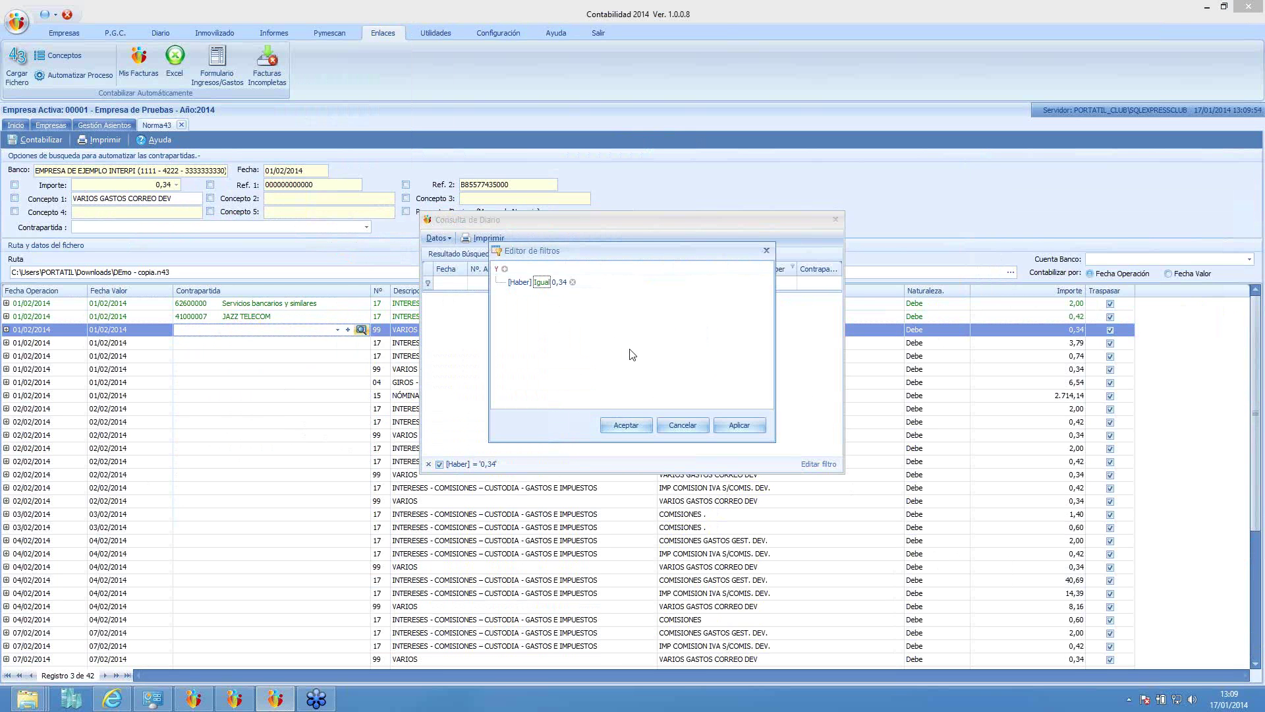
click(682, 426)
click(835, 221)
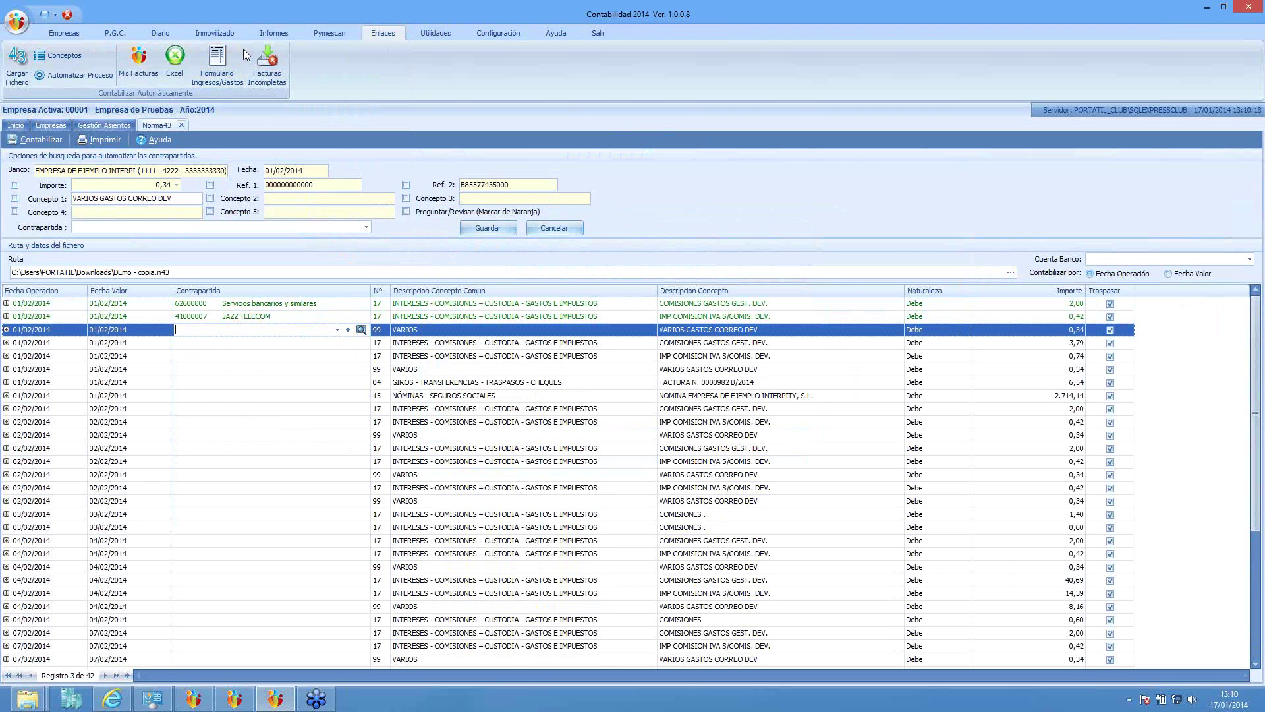
Open the Excel import for Facturas expedidas with RECIBIDAS2012.xls and go to its sheet configuration.
click(170, 66)
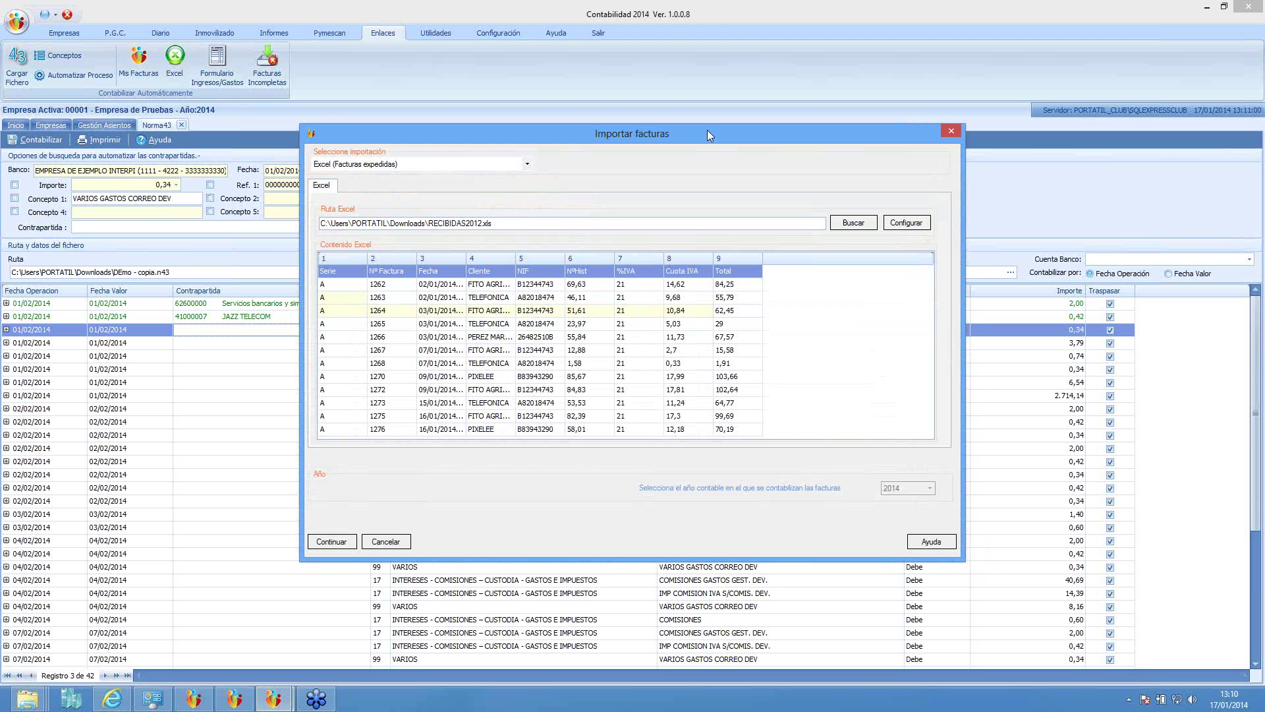
click(898, 227)
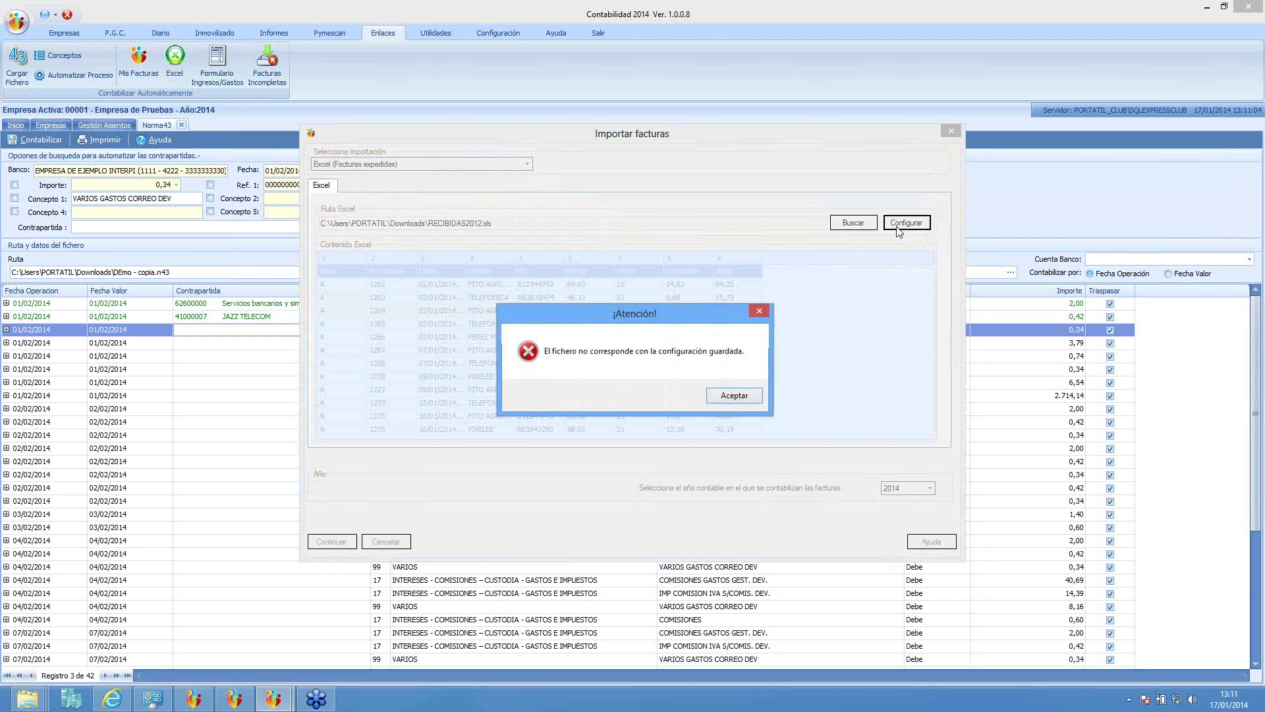
click(725, 393)
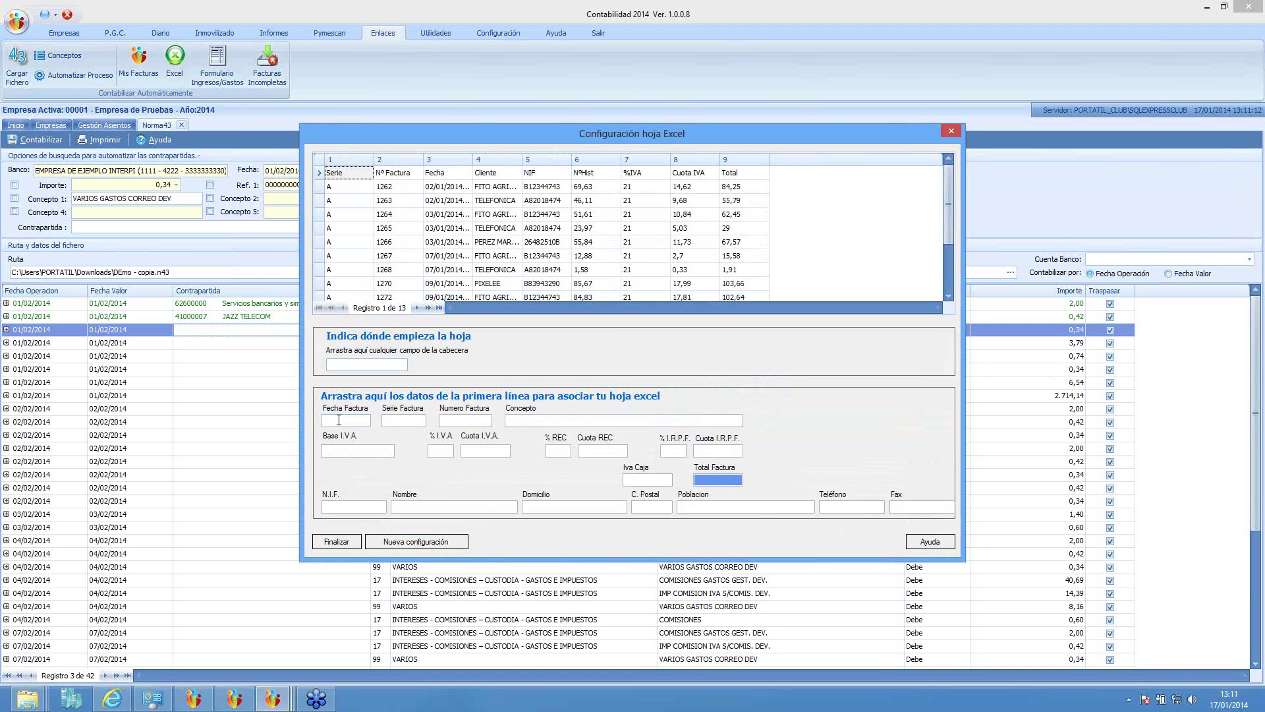
Map the sheet's 03/01/2014 cell to Fecha Factura, 23,97 to Base I.V.A. and Serie as header start, finish, and close the import.
click(360, 424)
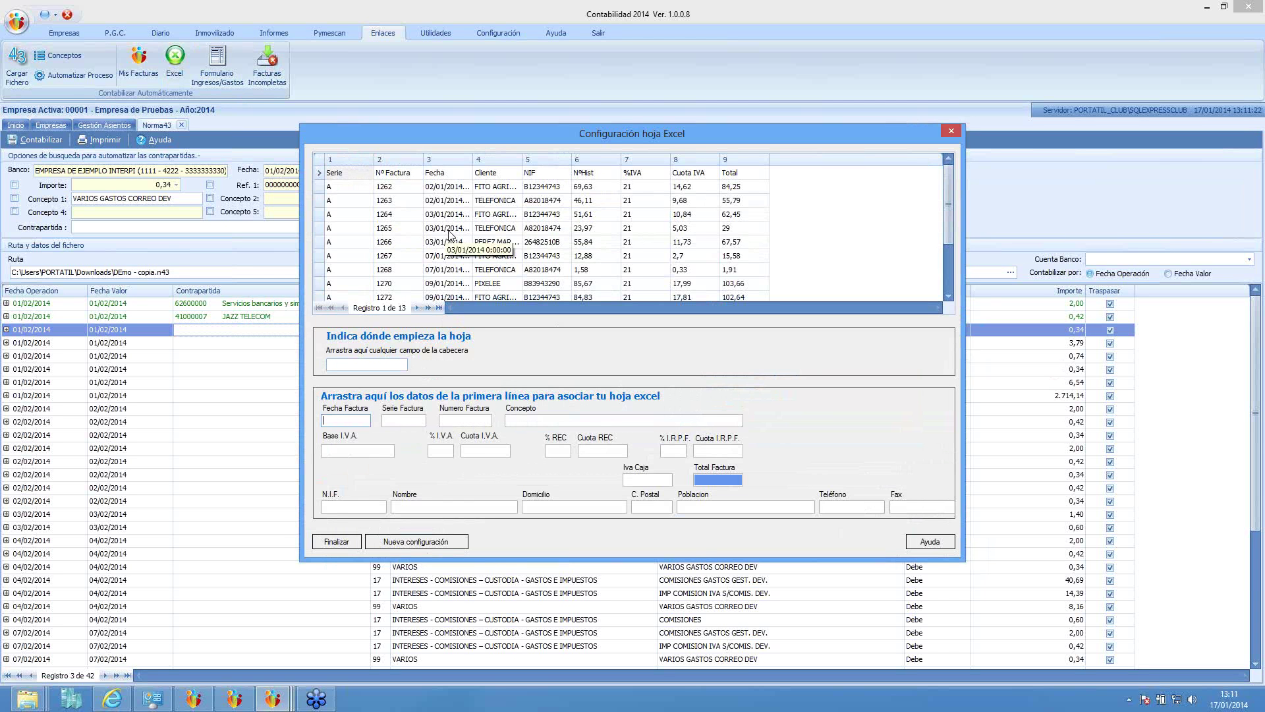
click(464, 251)
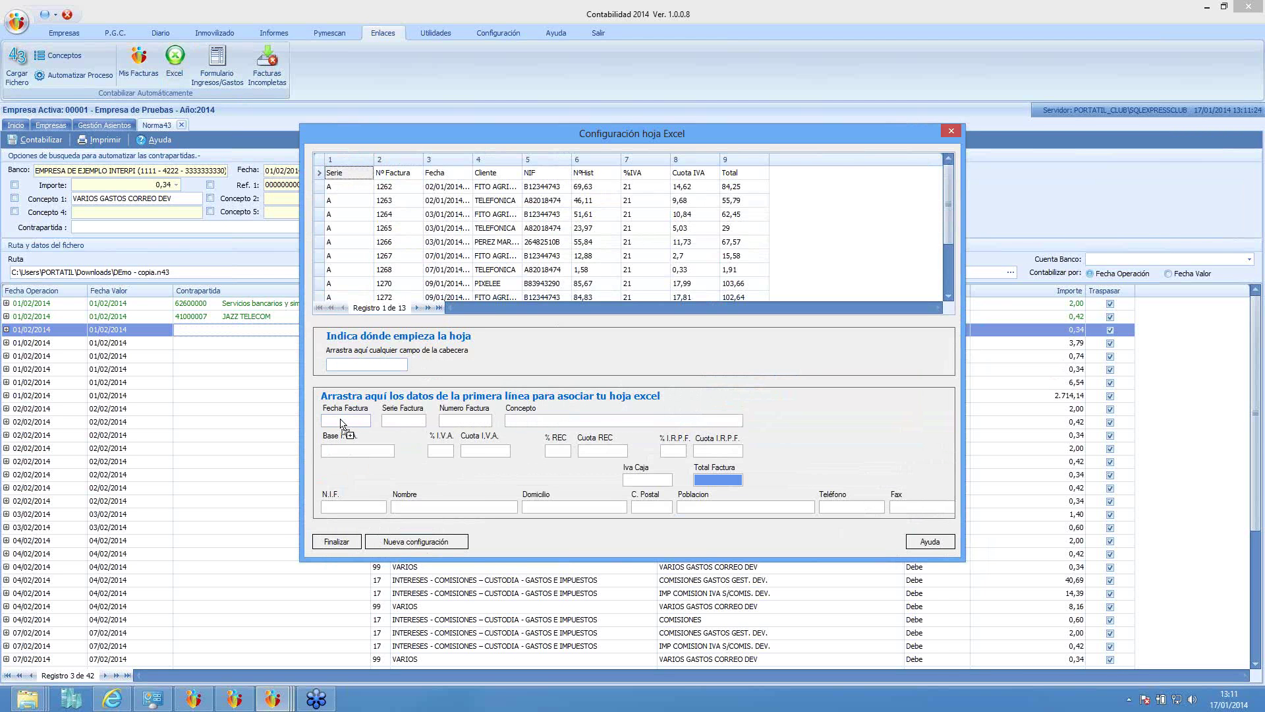
drag(351, 419, 351, 420)
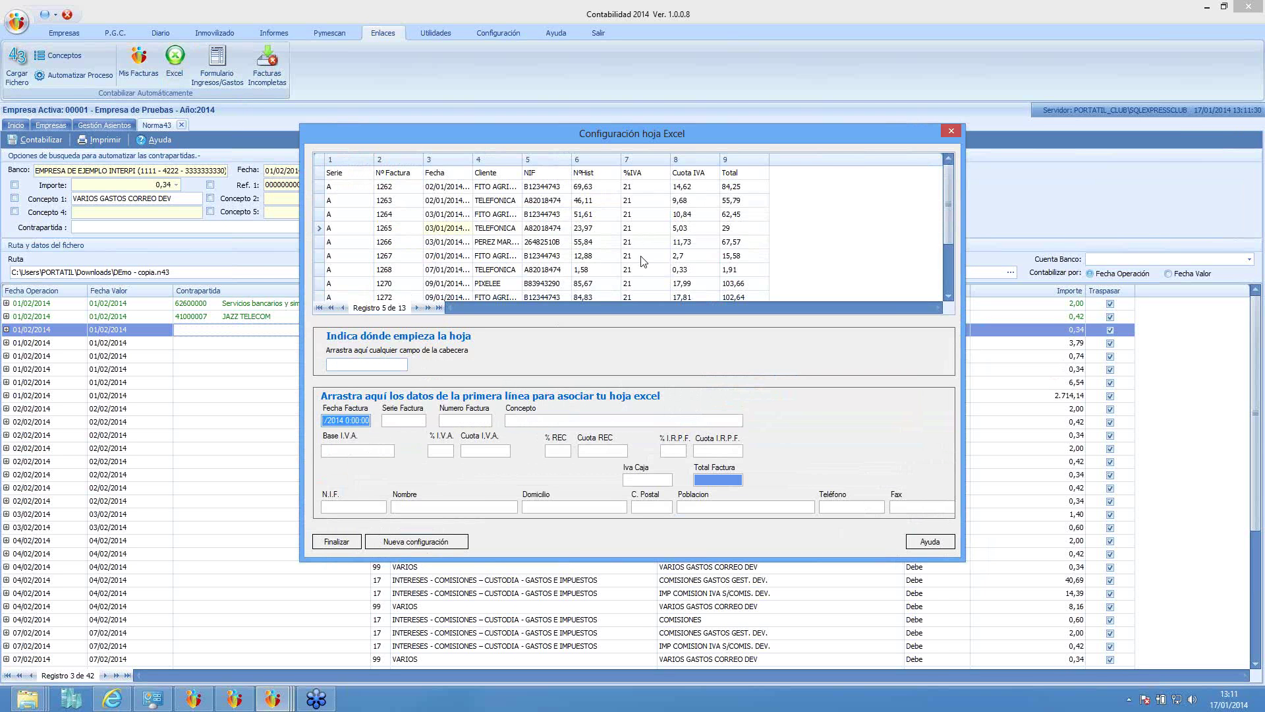
drag(590, 266, 373, 450)
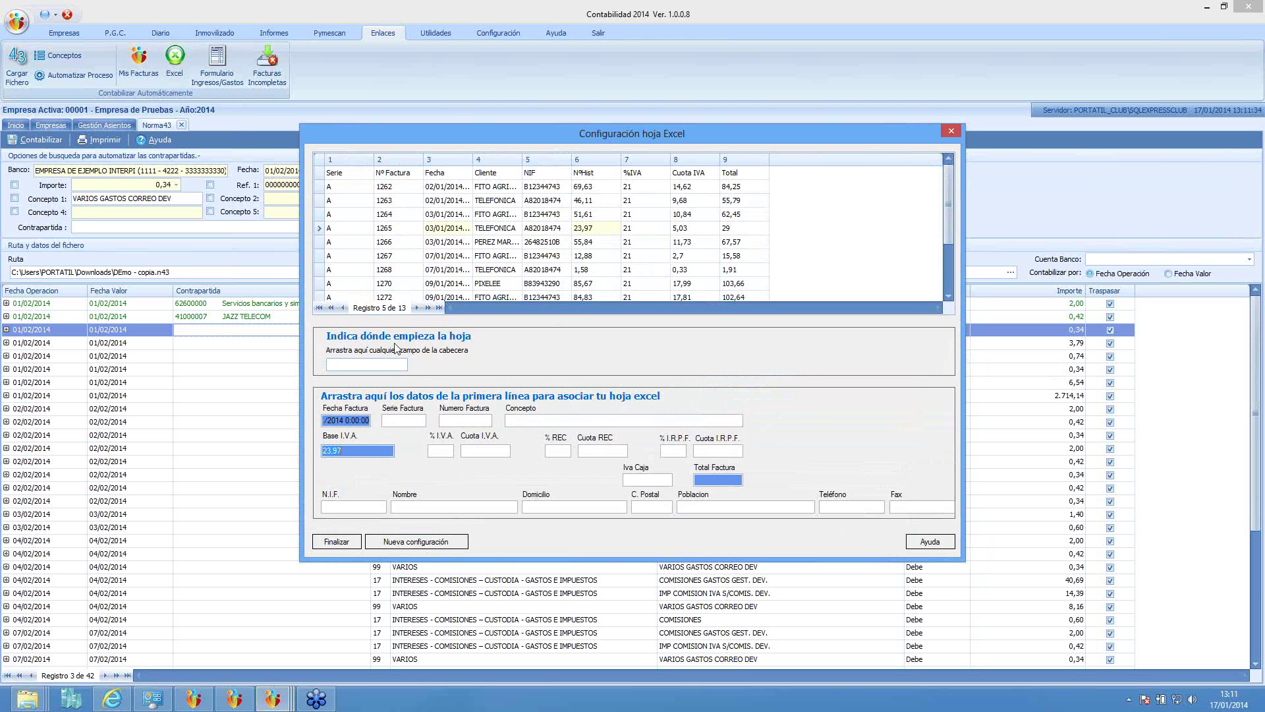
drag(349, 174, 364, 369)
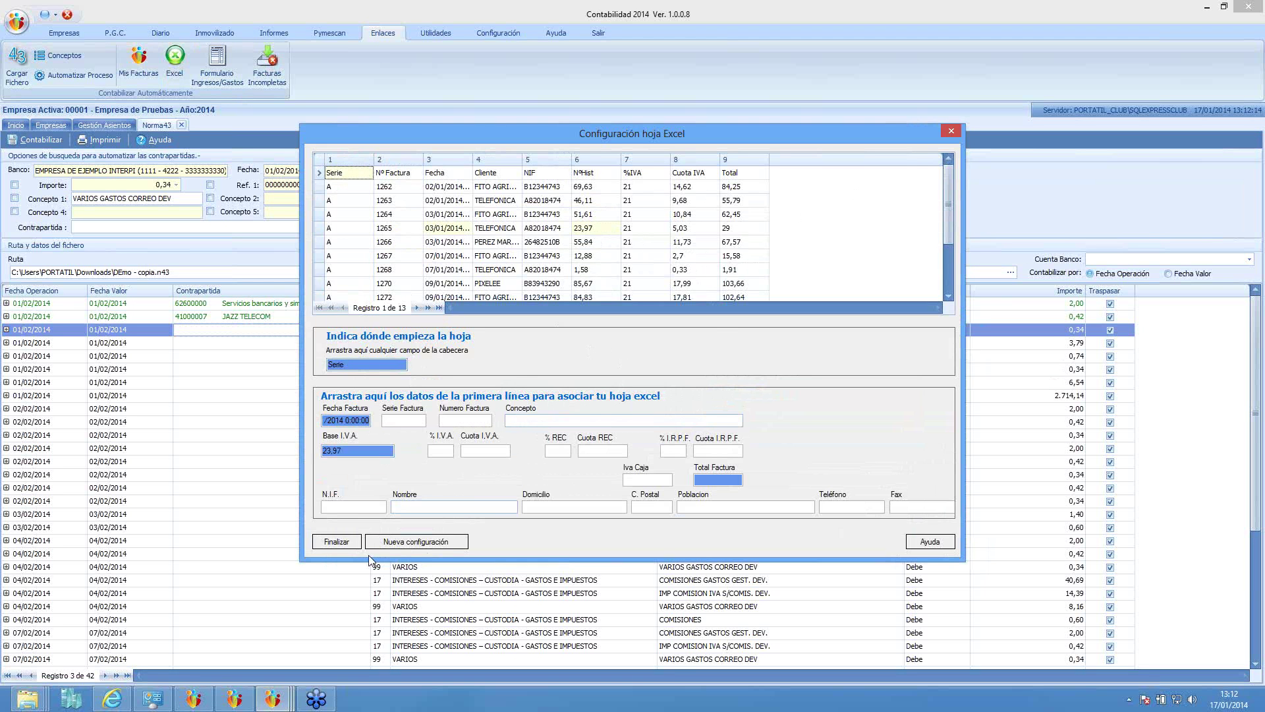
click(340, 544)
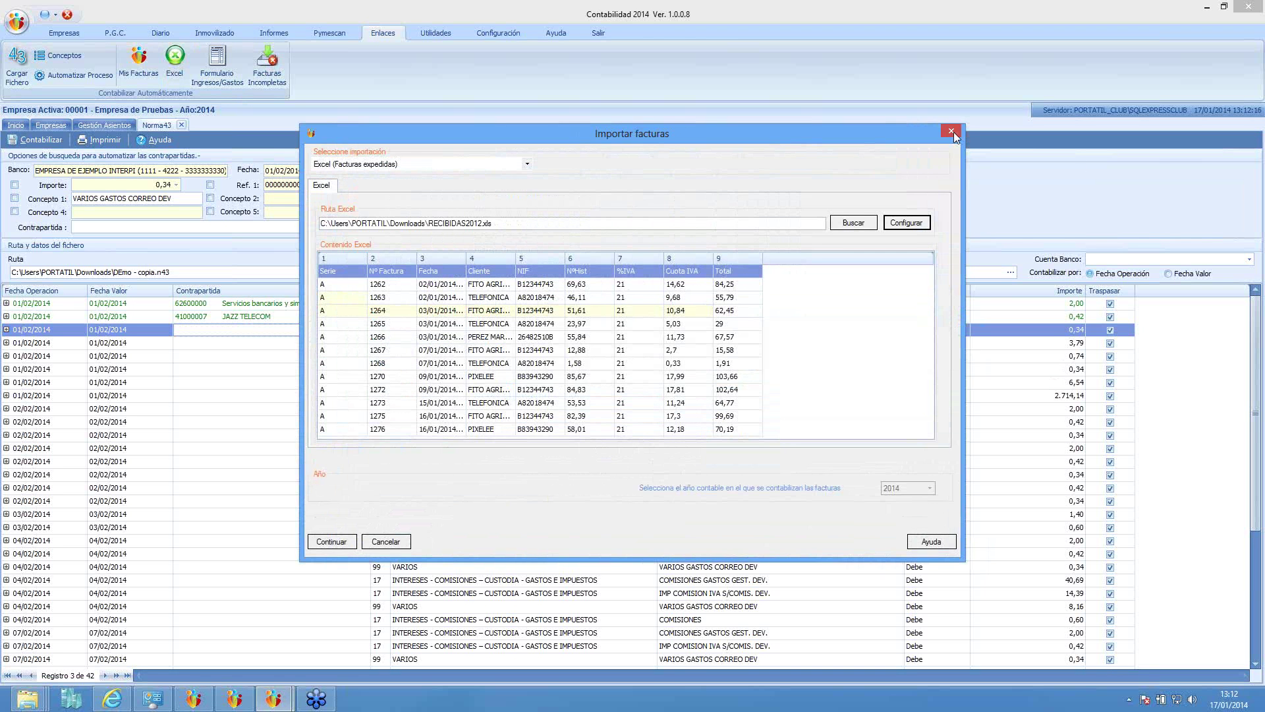
click(952, 132)
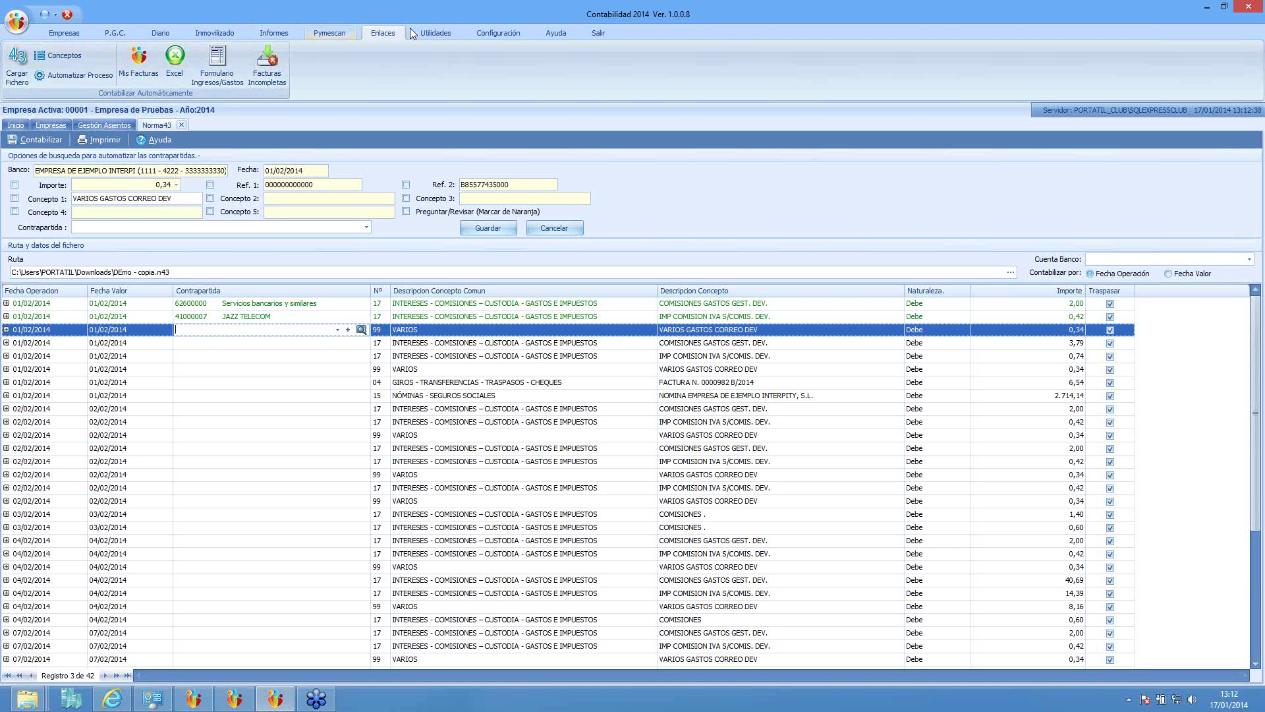
View the tools for importing other accounting data, open the Contaplus import window, and close it without importing.
click(426, 36)
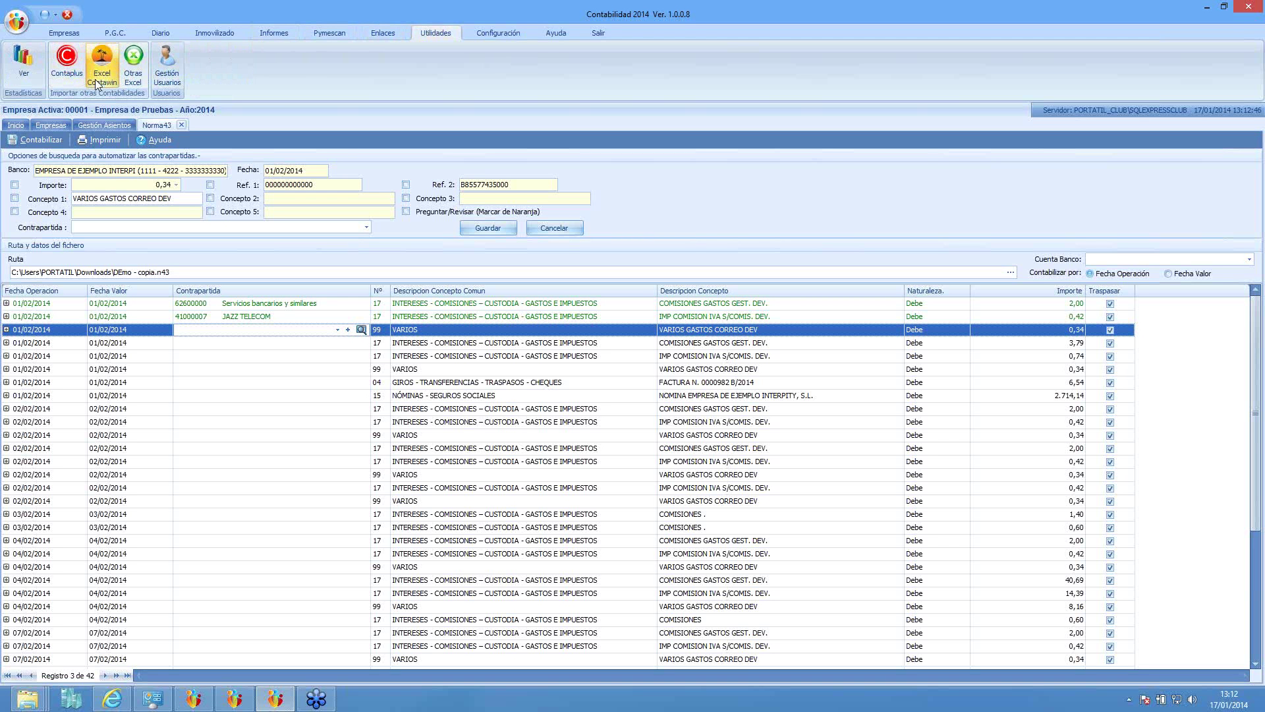
click(385, 32)
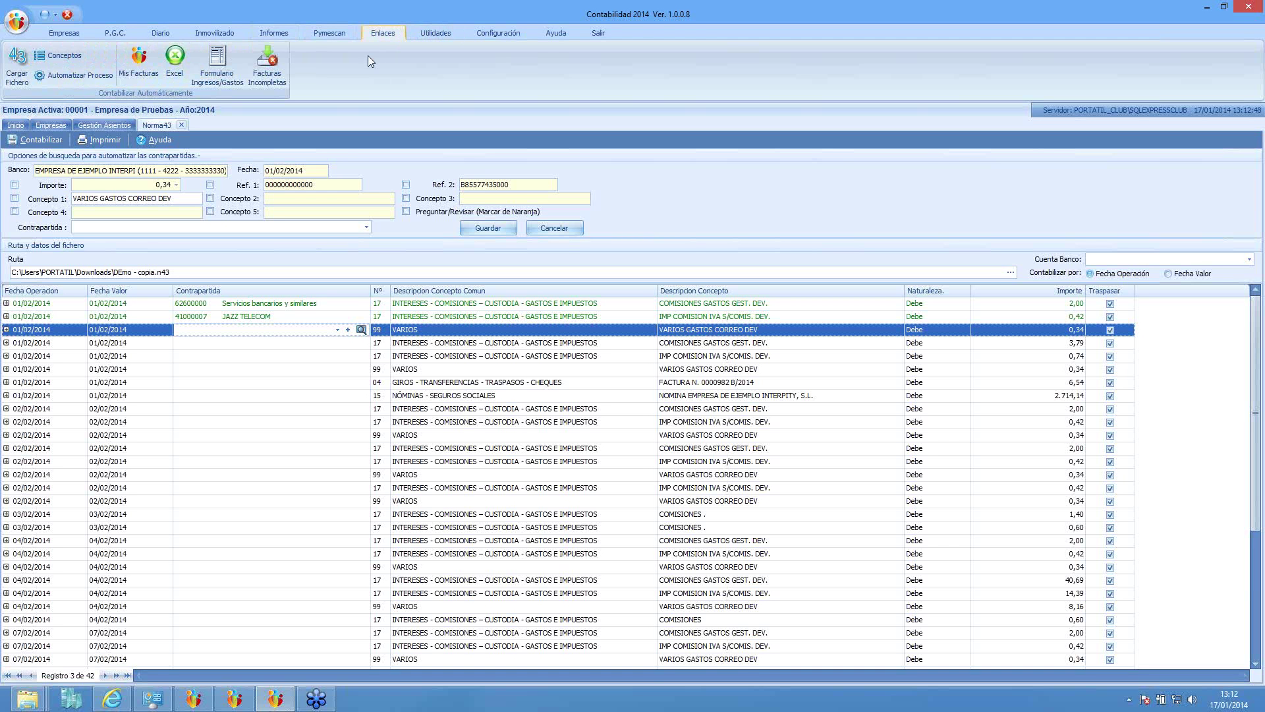
click(436, 32)
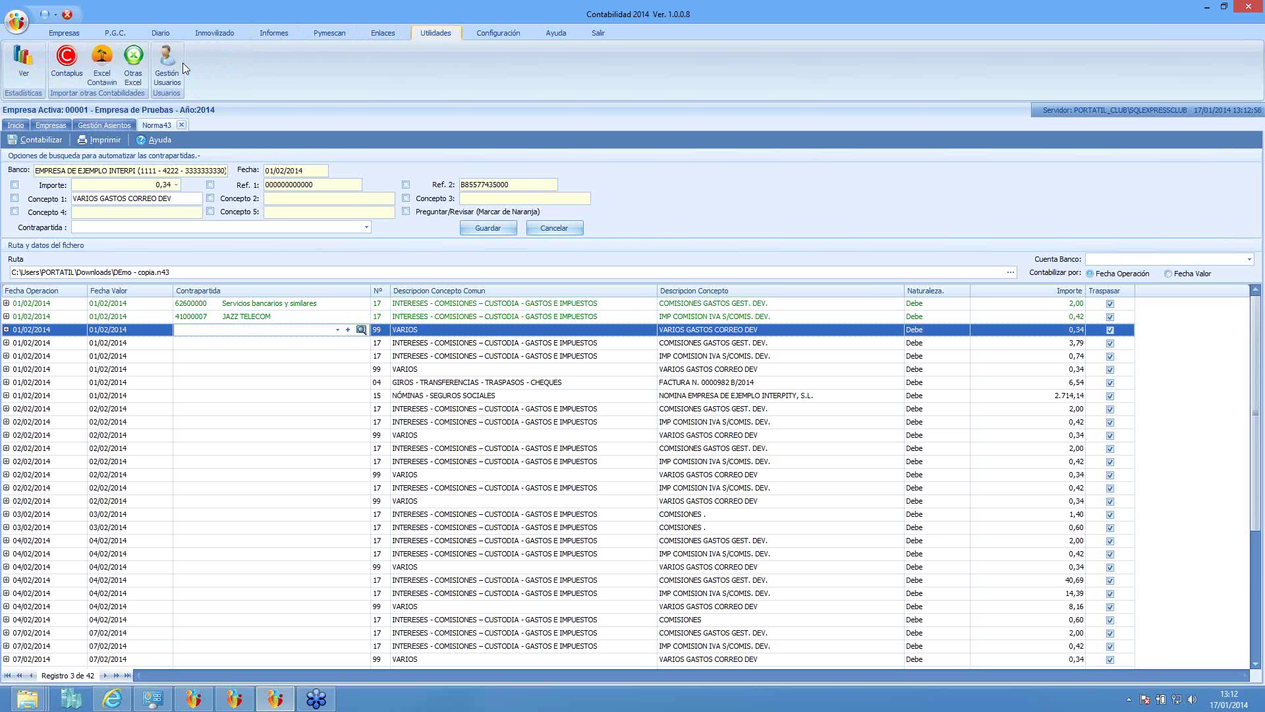
click(61, 72)
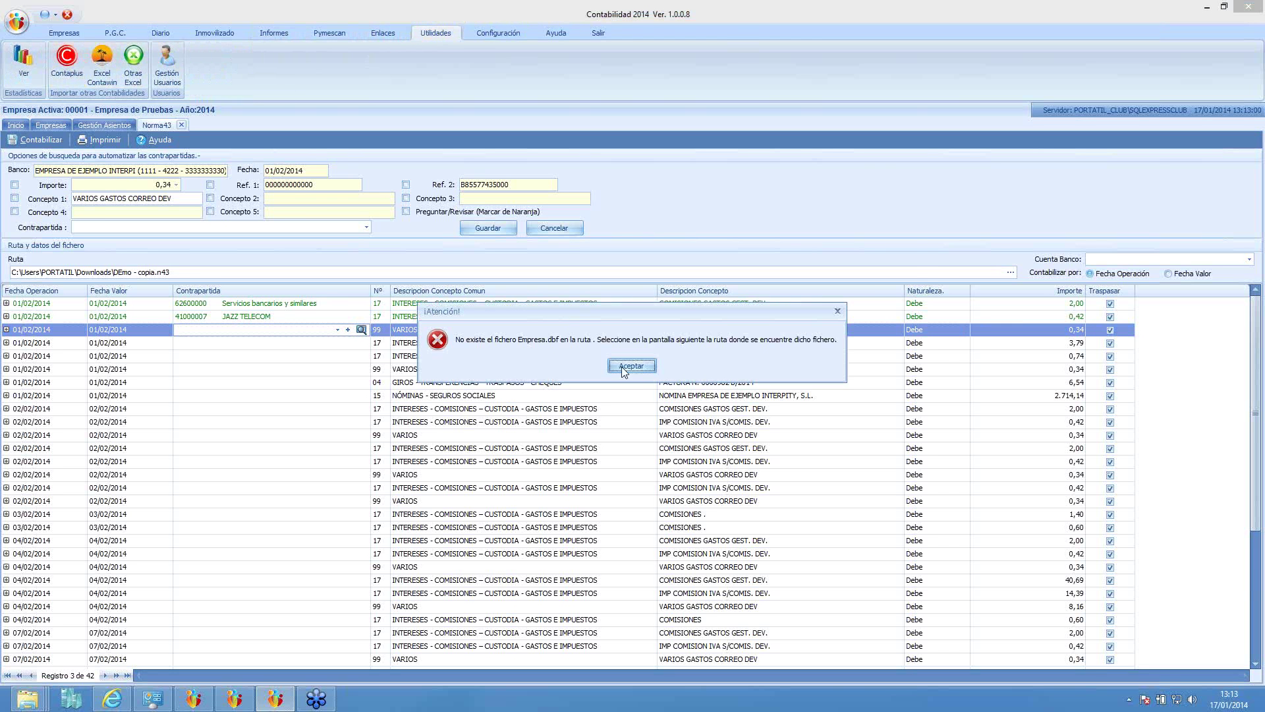
key(Return)
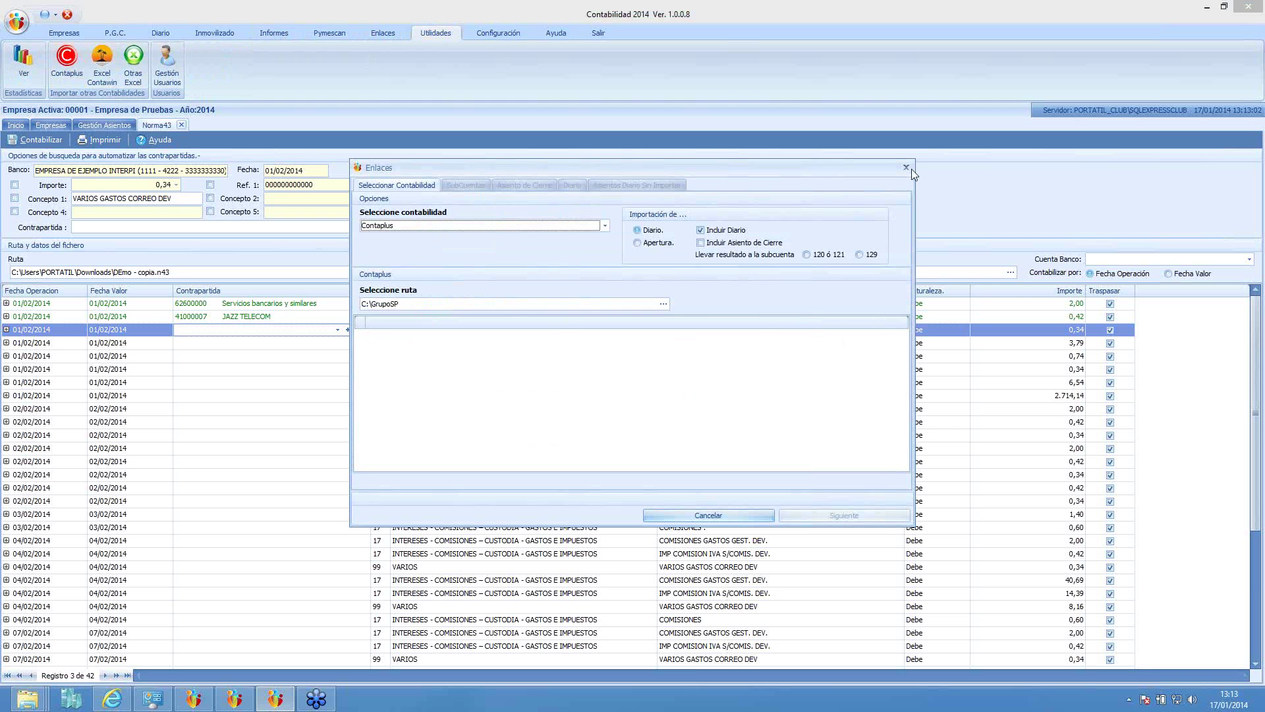
key(Escape)
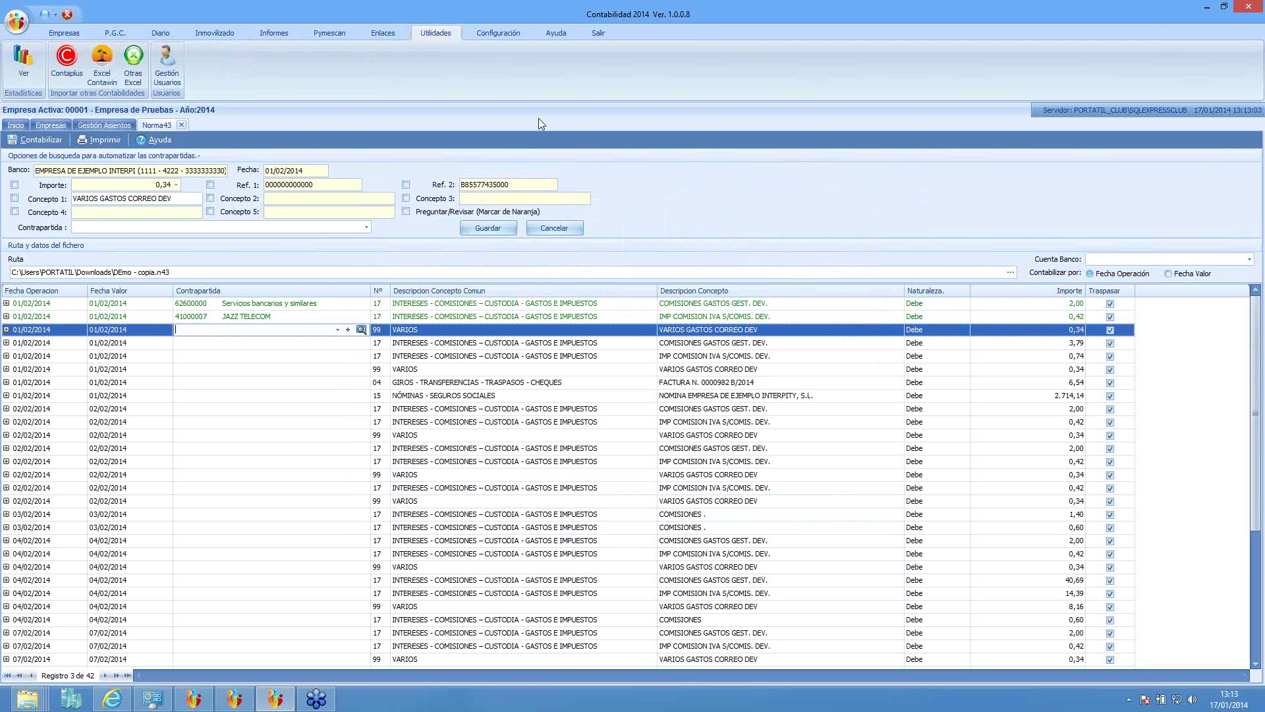
Open the Ingresos/Gastos form for entering invoices among the automatic posting links.
click(399, 37)
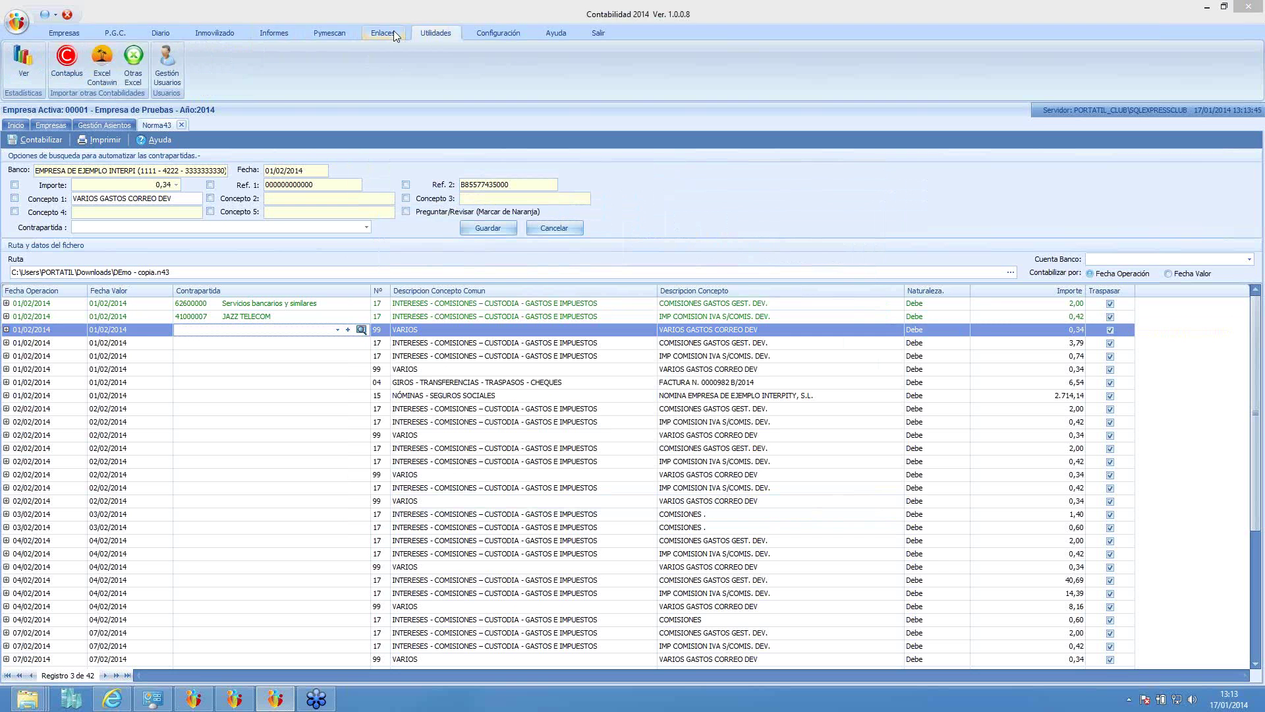
click(394, 31)
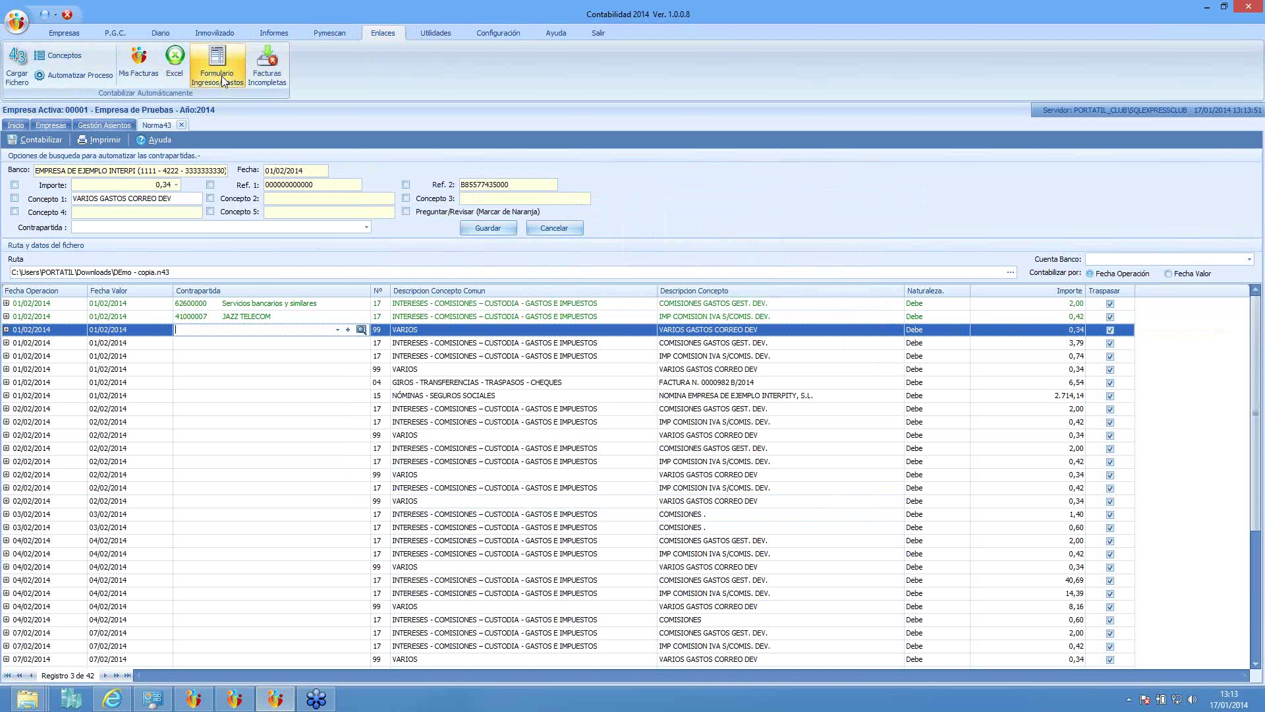
click(221, 77)
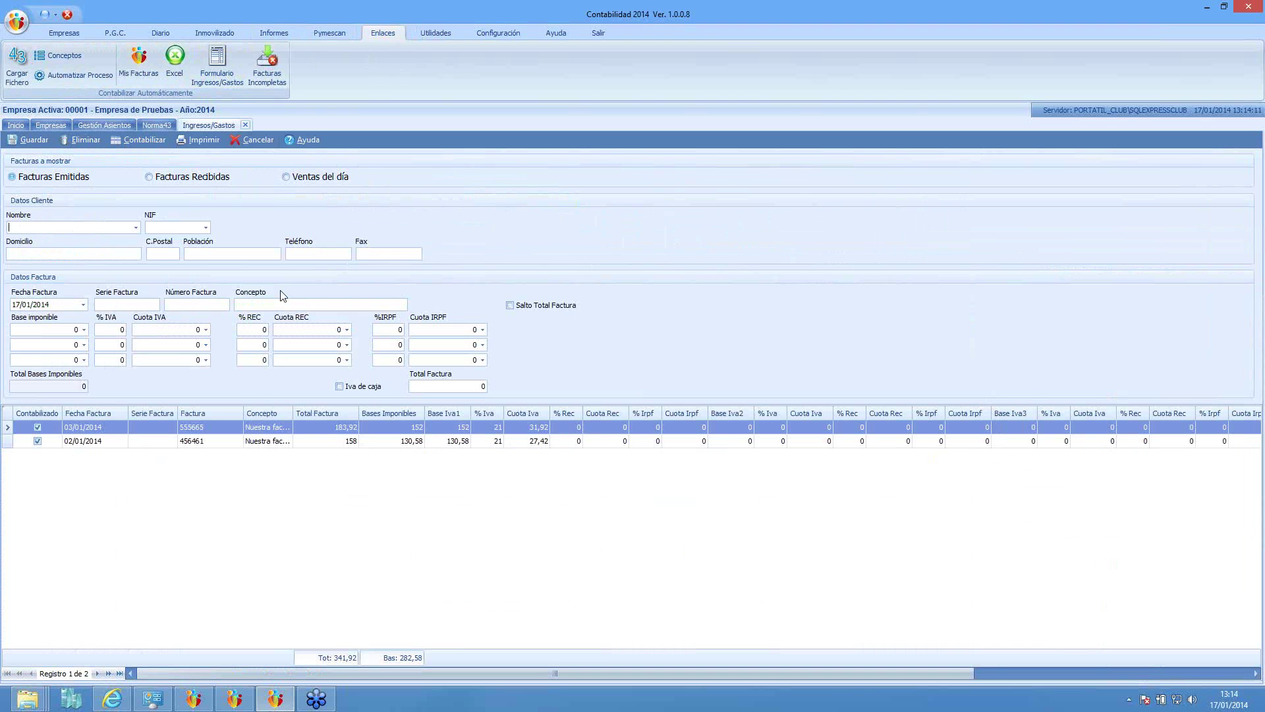
Change the program's appearance to the theme with the orange icon within the Office 2007 style.
click(431, 33)
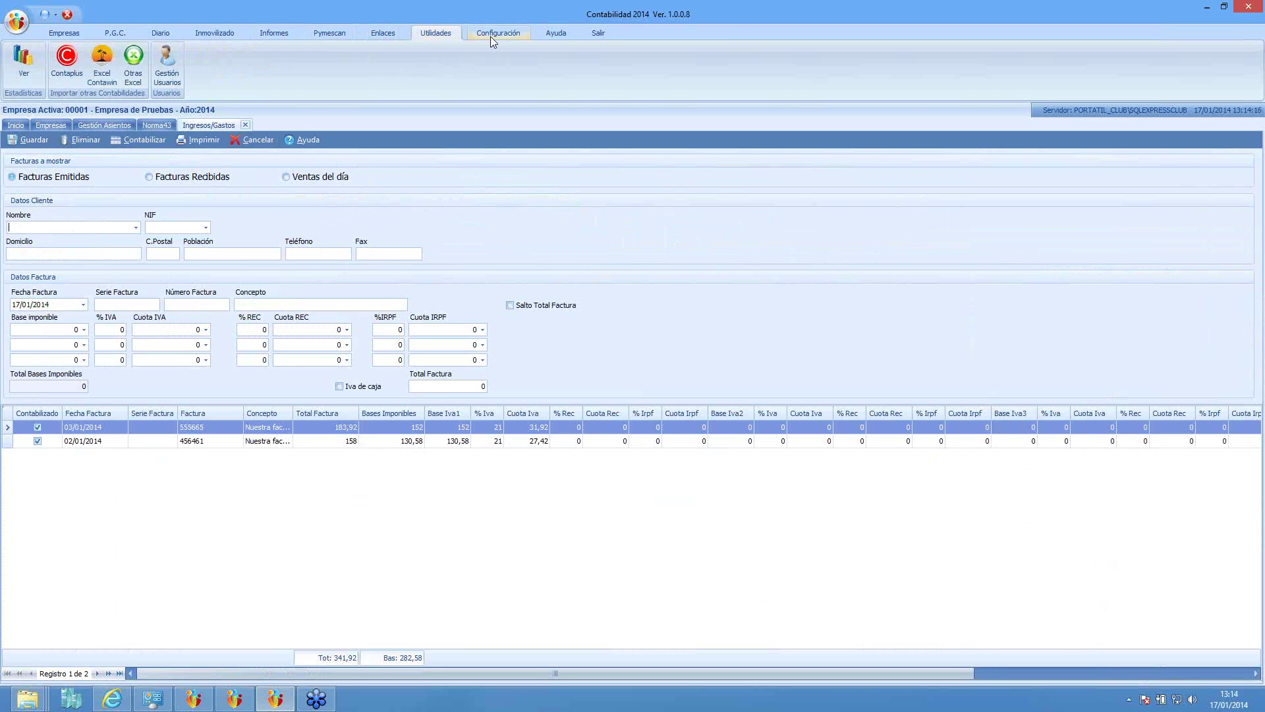
click(489, 37)
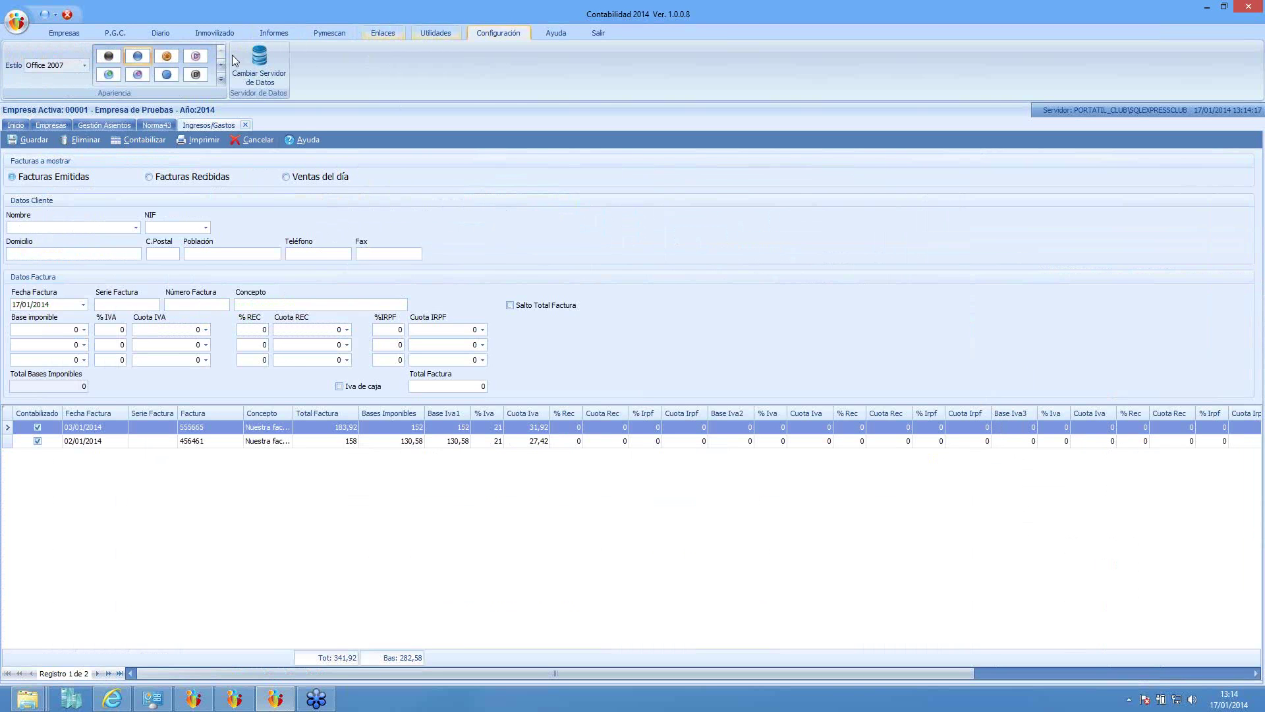
click(173, 59)
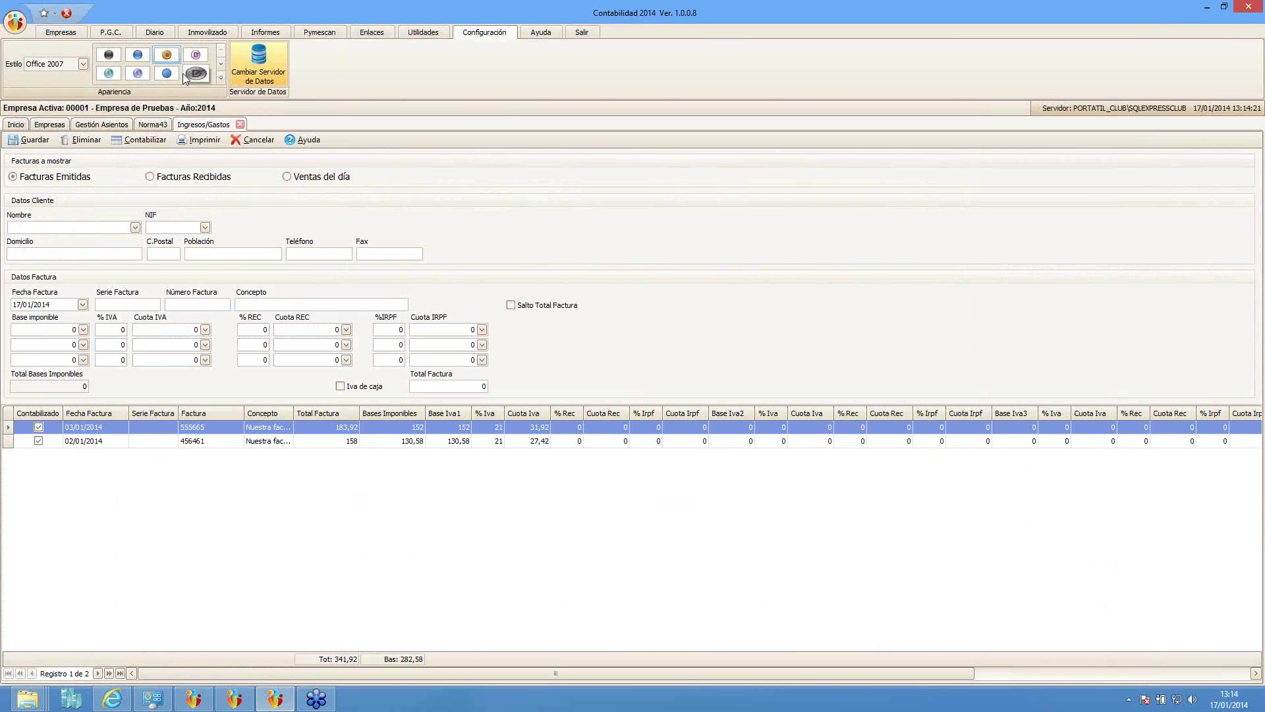
View the available help resources, including first steps and videos, and return to the company management commands.
click(542, 33)
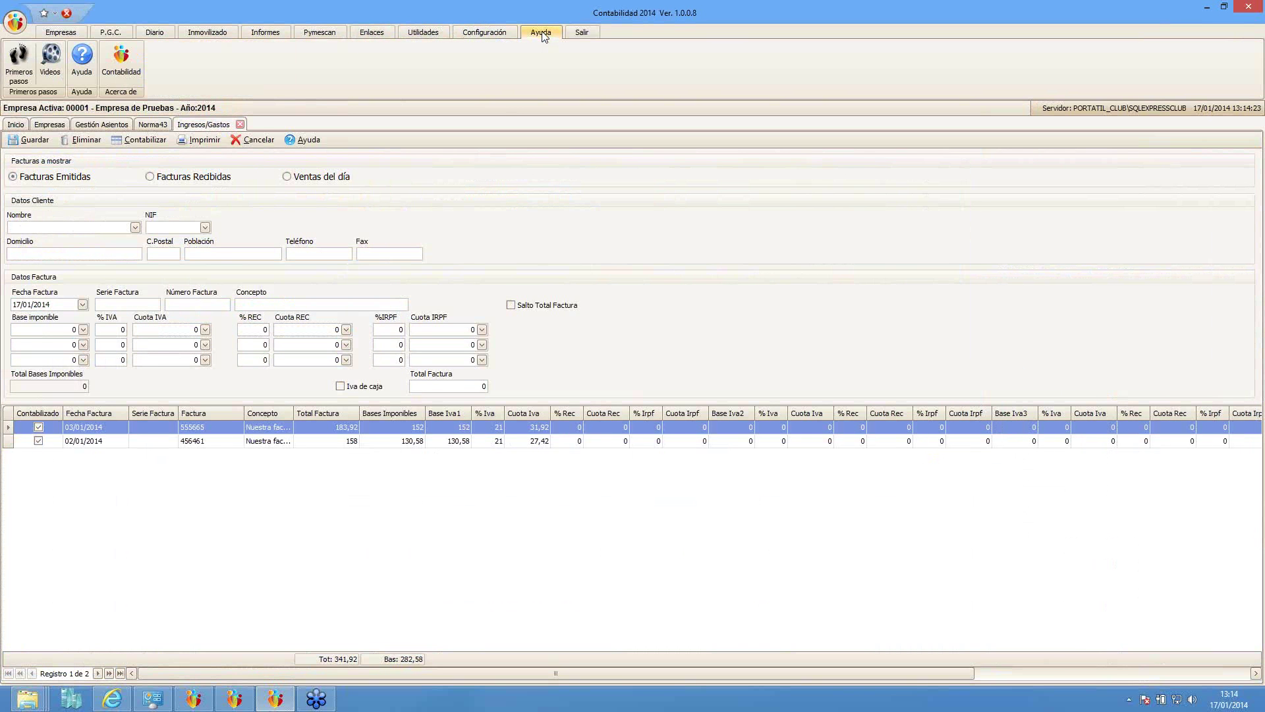
click(483, 36)
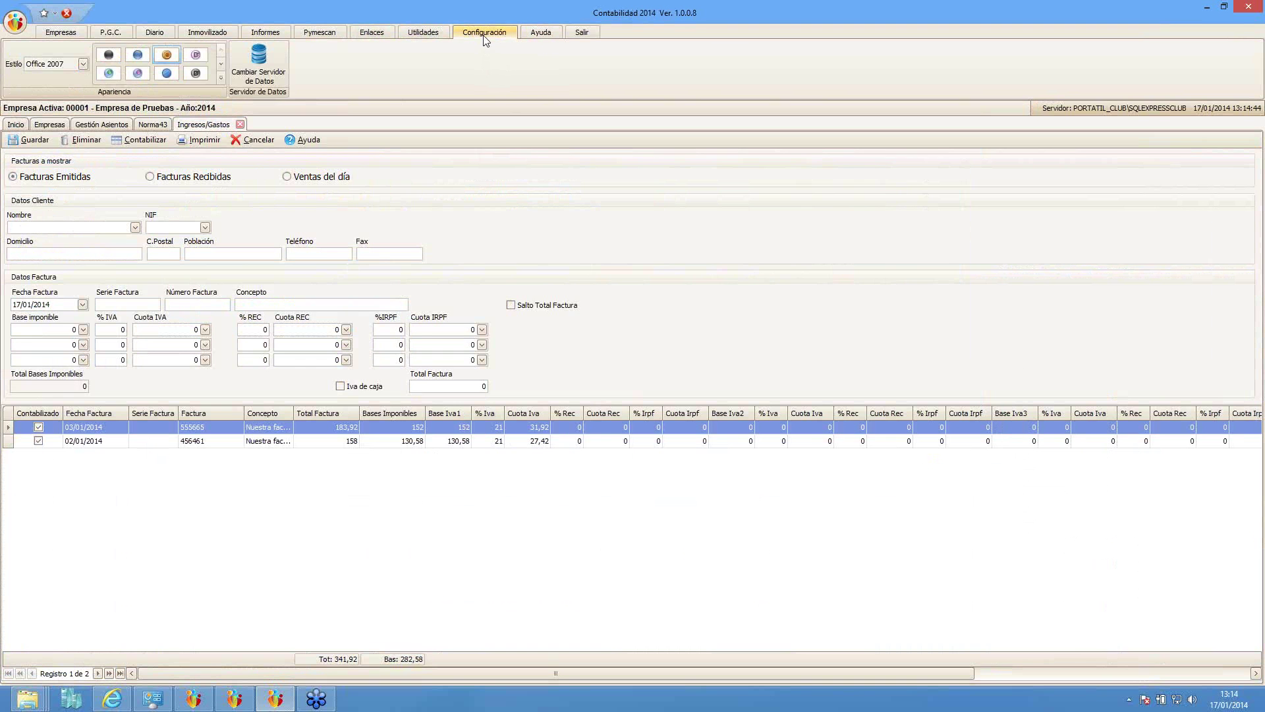
click(76, 34)
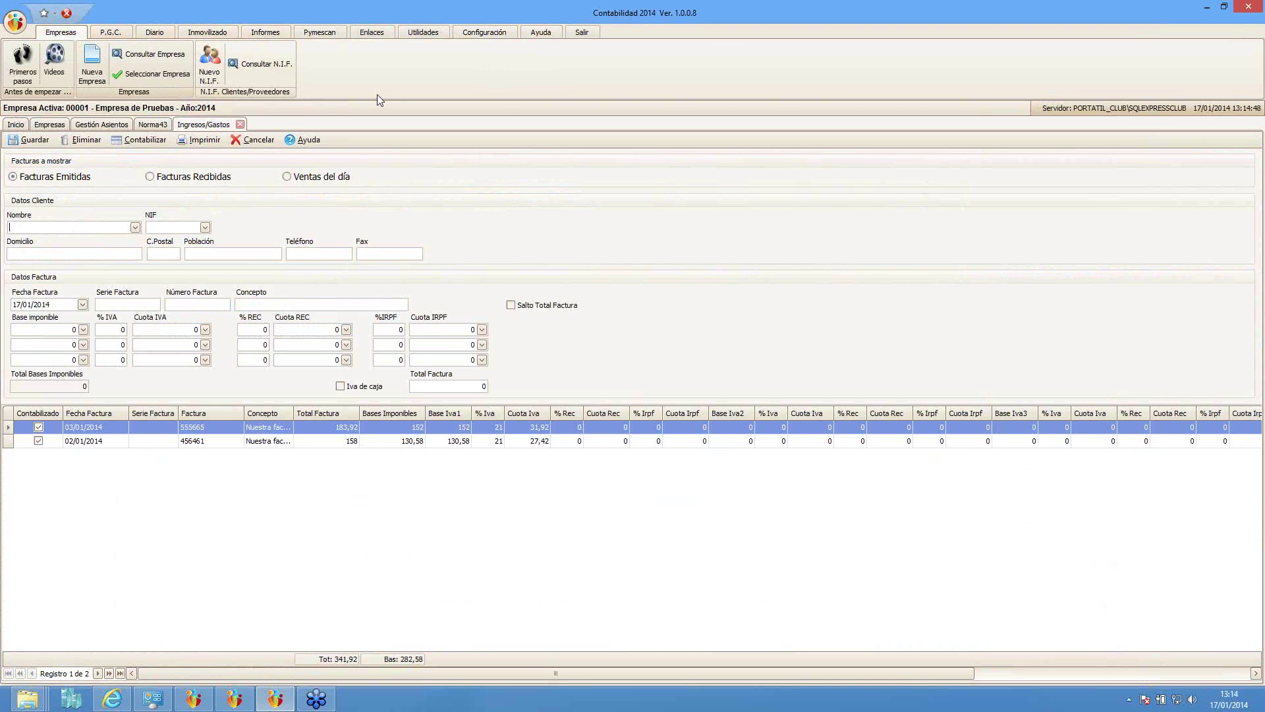